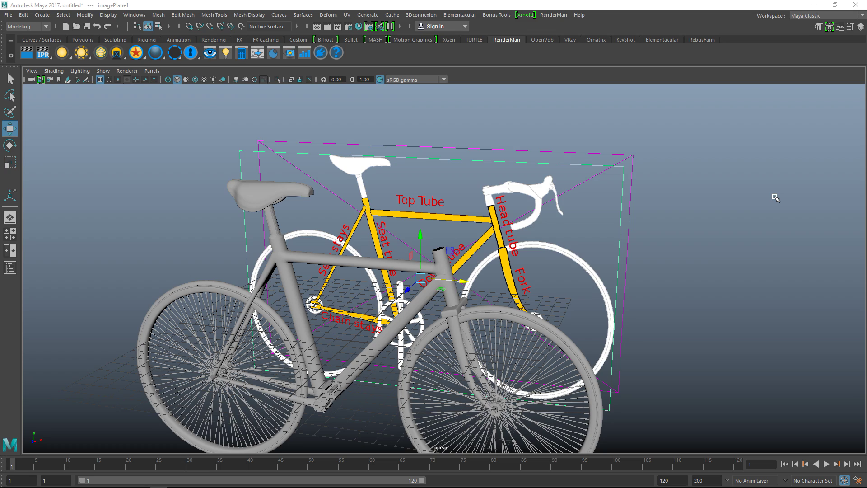
Extrude the ring of faces just inside the head tube's open upper end and scale it inward into a flat ledge
alt+drag(692, 251, 685, 289)
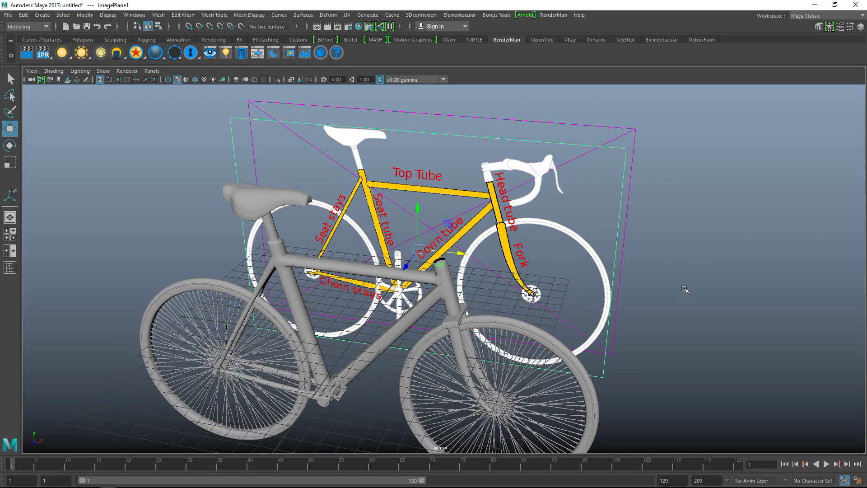
scroll(682, 281, up, 3)
scroll(543, 199, up, 3)
scroll(529, 176, down, 3)
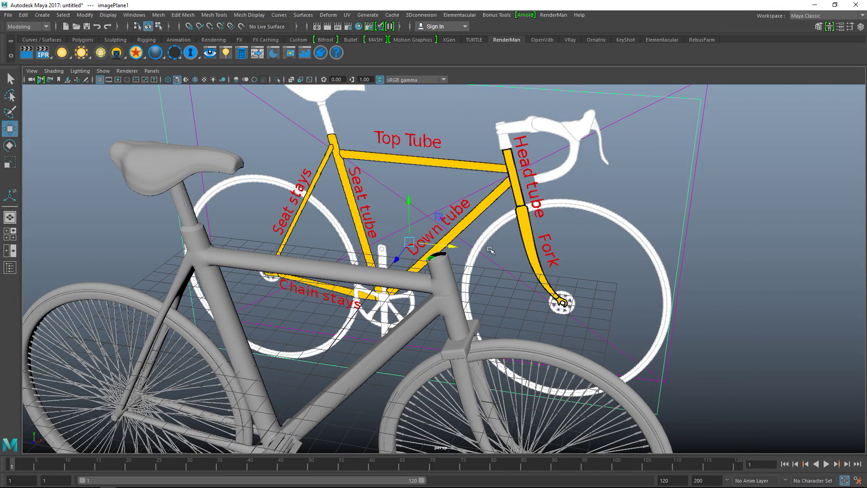
scroll(493, 253, up, 8)
scroll(500, 272, down, 3)
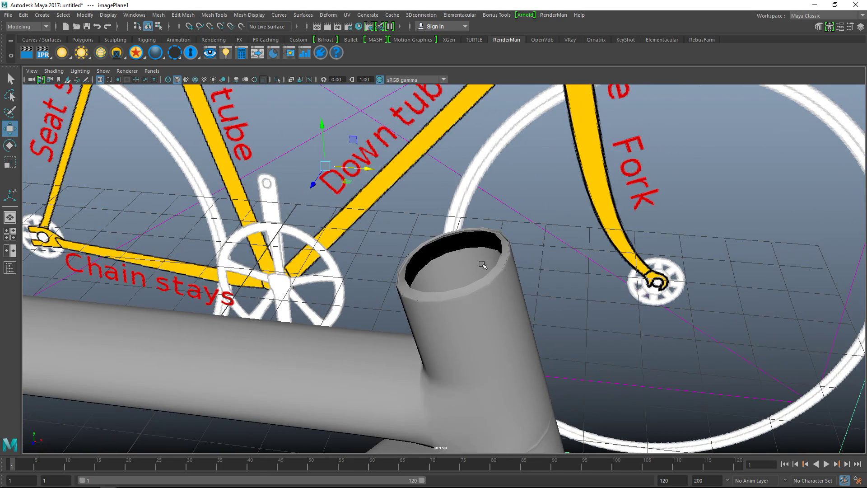
click(457, 252)
right_drag(456, 209, 451, 239)
click(459, 257)
click(439, 263)
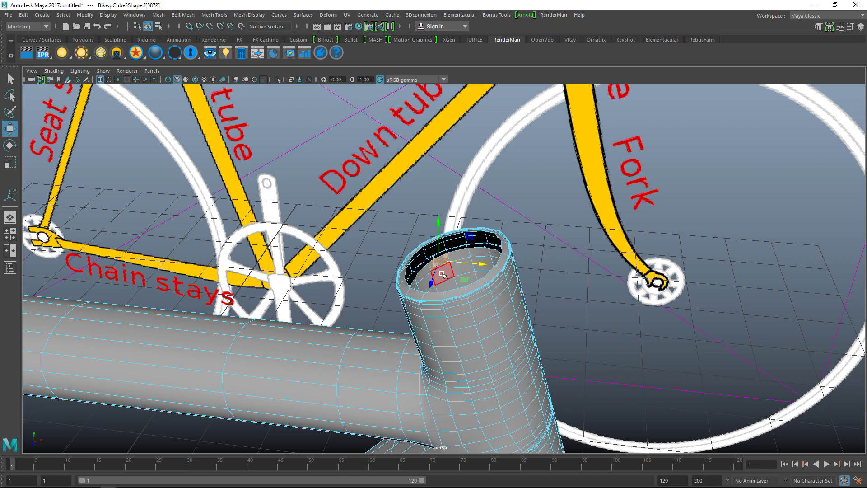
double_click(459, 256)
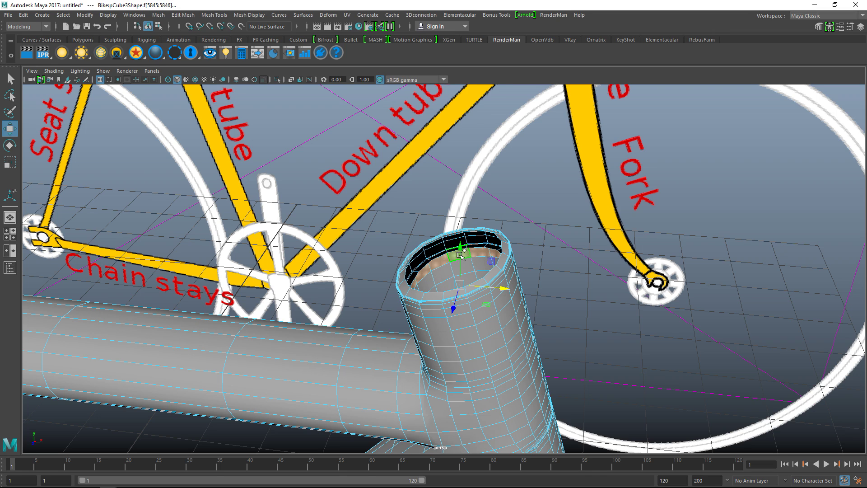
scroll(463, 256, down, 2)
scroll(468, 257, up, 4)
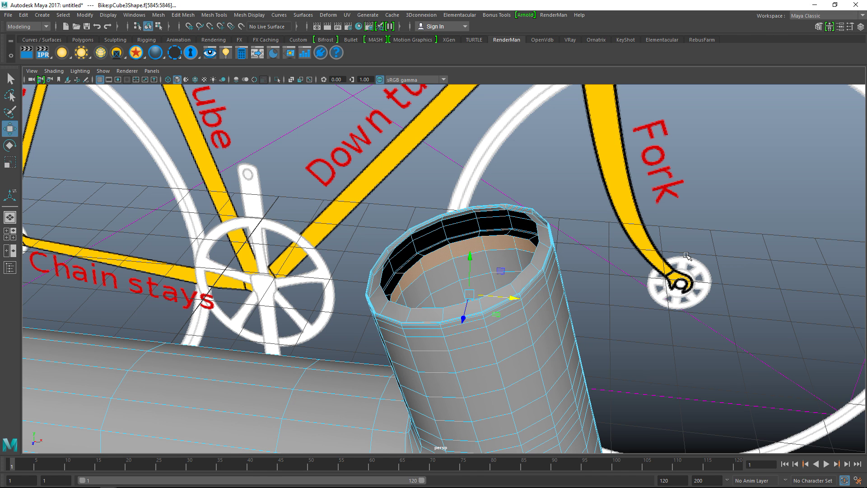
key(ctrl+e)
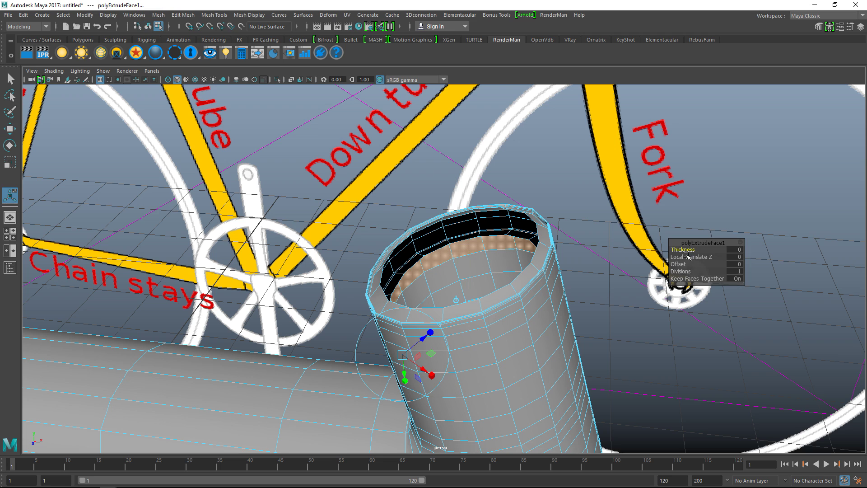
key(r)
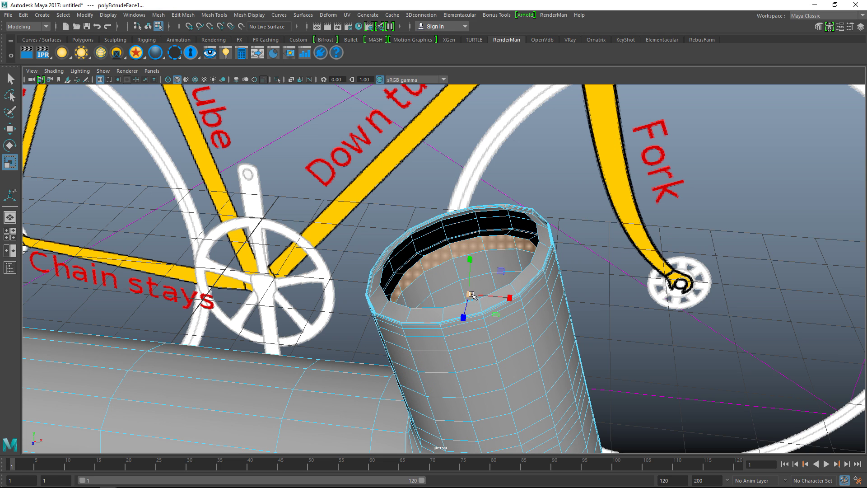
drag(469, 294, 419, 305)
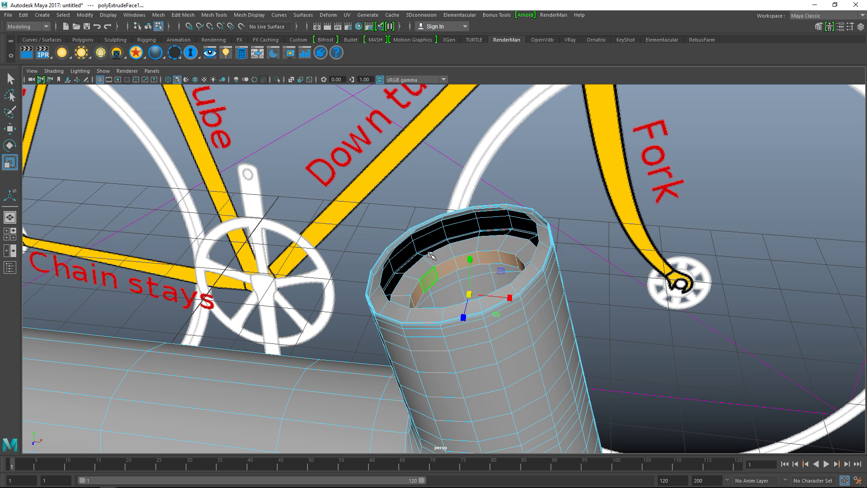
Extrude the head tube's new inner ledge ring upward out of the tube and shift it back to follow the tube's slant
click(440, 258)
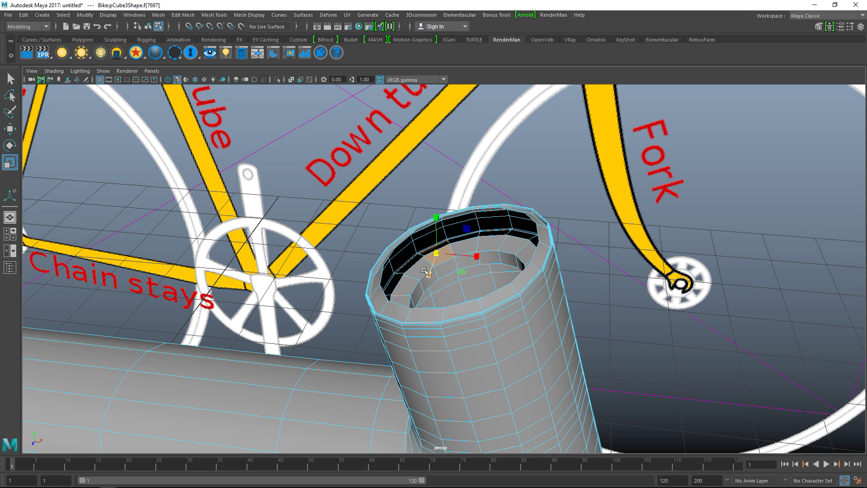
double_click(419, 267)
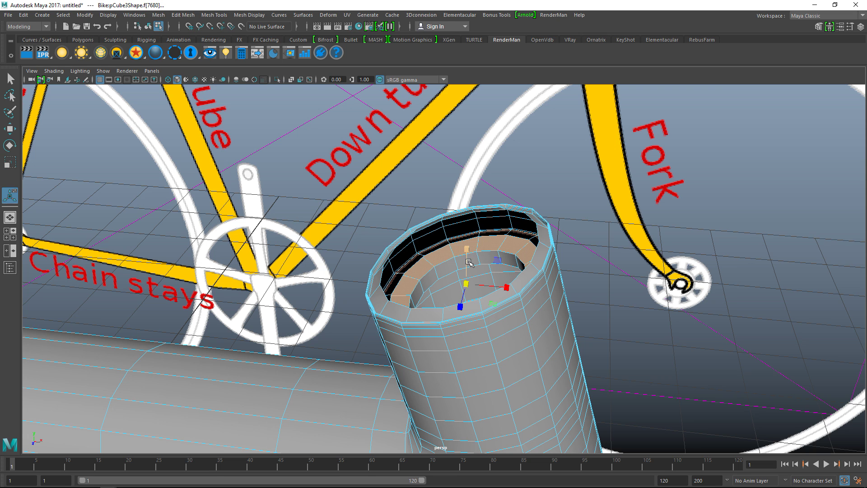
key(ctrl+e)
key(w)
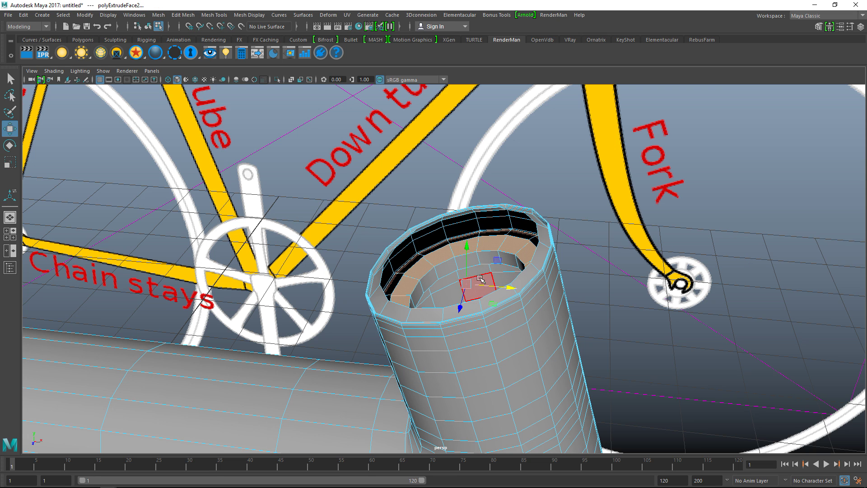
drag(467, 247, 469, 118)
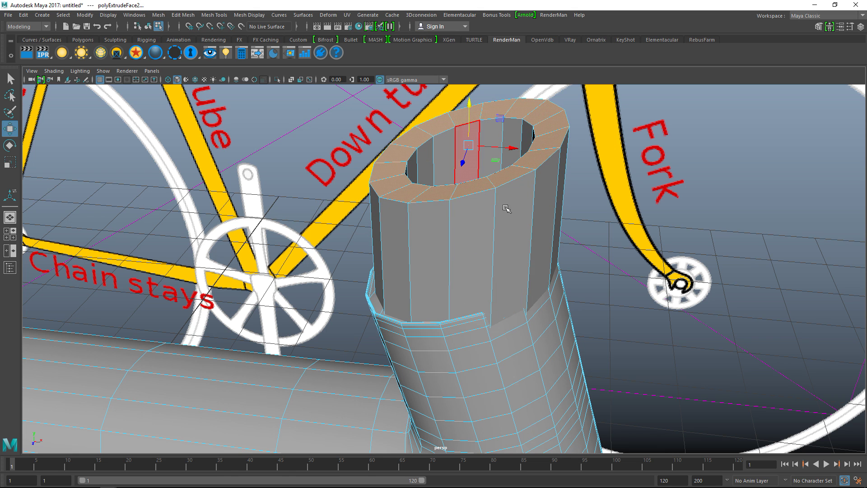
drag(510, 148, 470, 158)
In the shaded front view, raise the extruded end along the tube's slant to the top of the reference stem
click(9, 234)
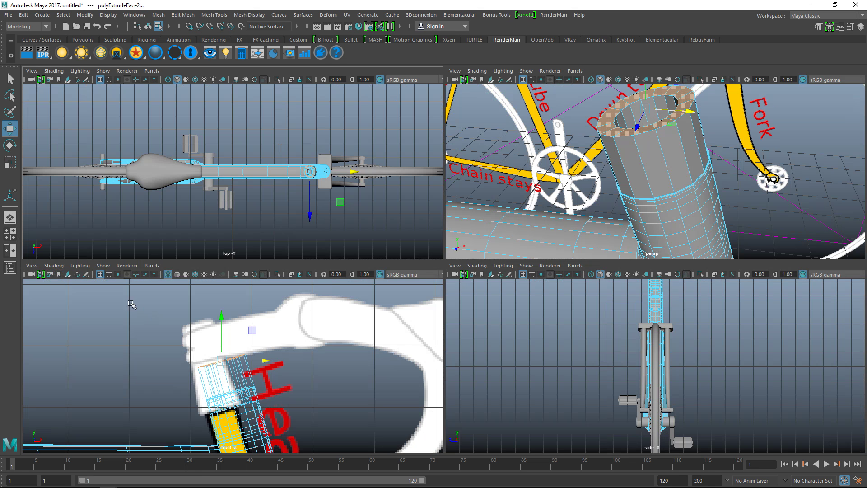
key(space)
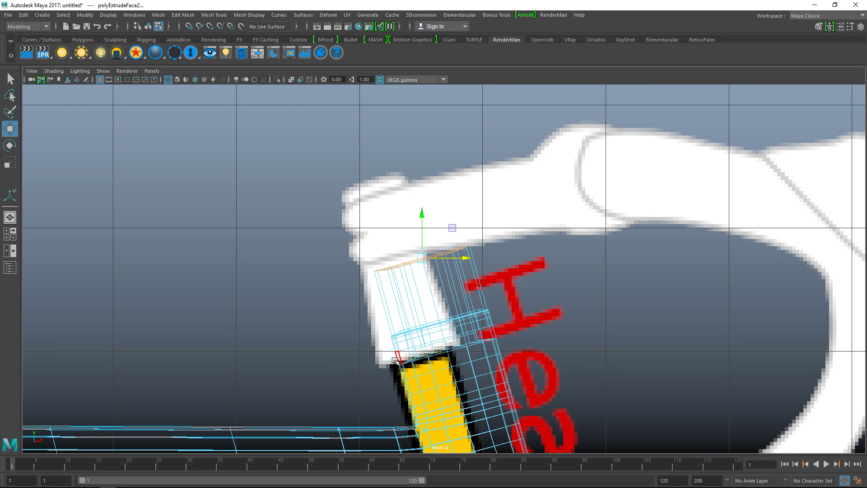
key(5)
scroll(452, 345, up, 4)
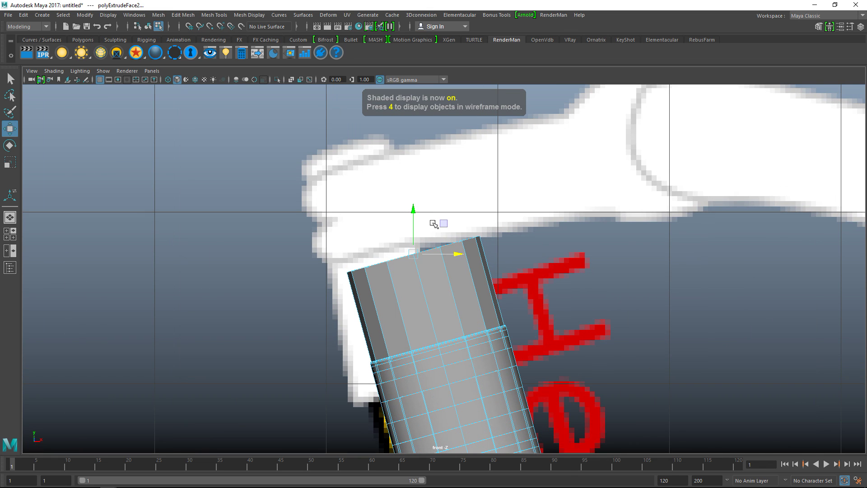
drag(413, 254, 384, 138)
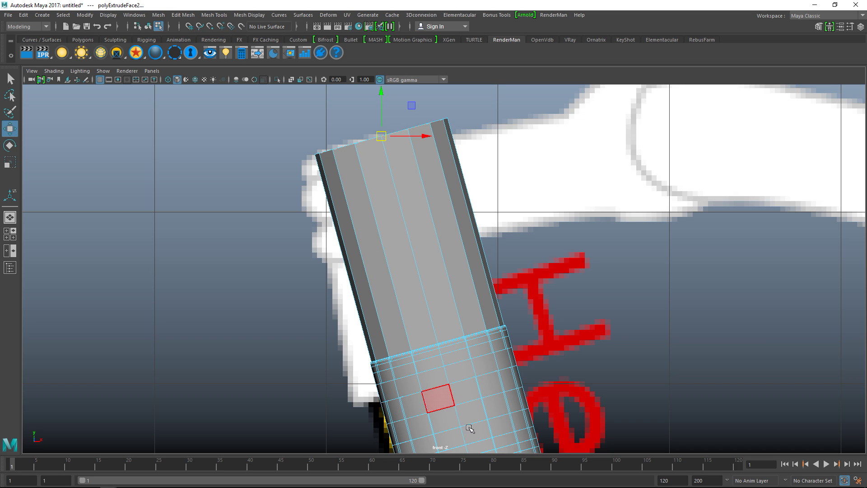
Scale down the extruded end uniformly so the head tube extension tapers toward its top, and deselect it
key(r)
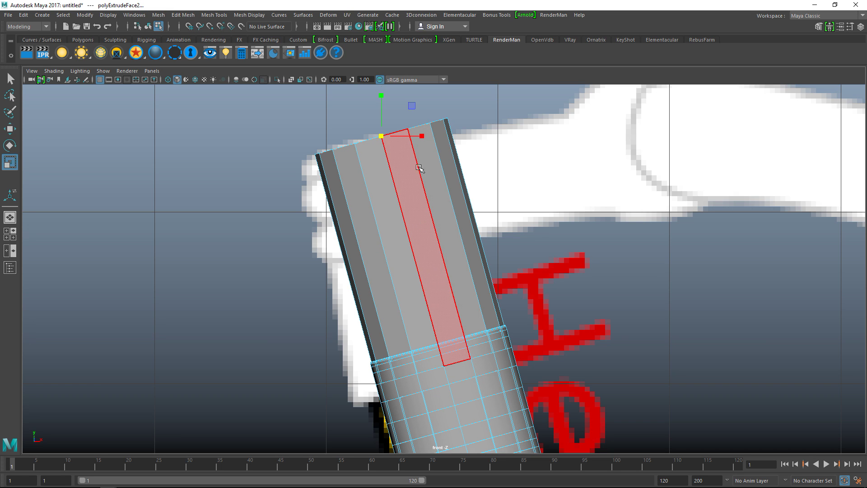
drag(394, 140, 346, 146)
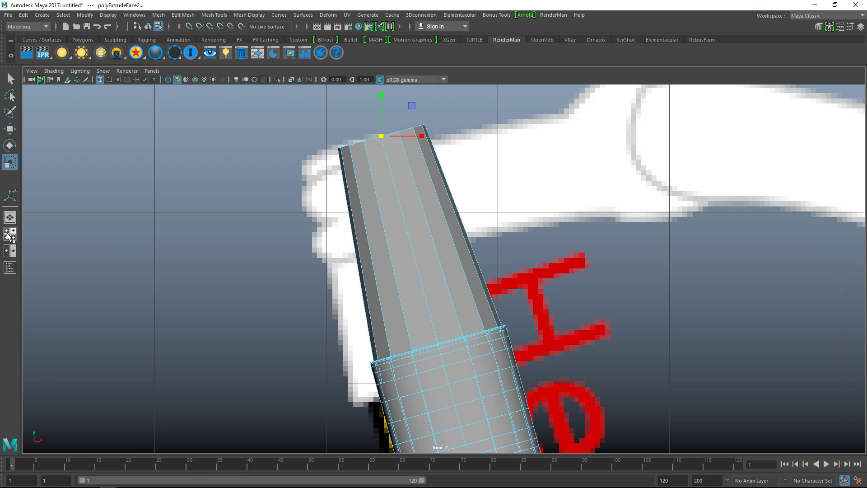
key(space)
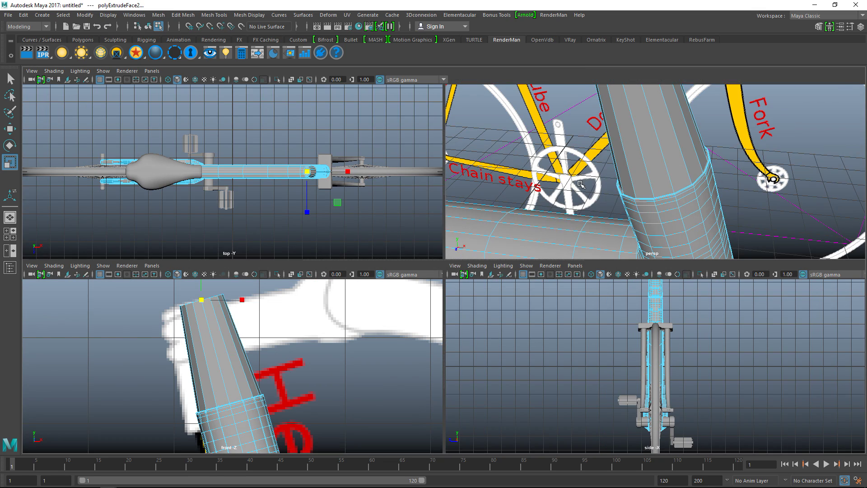
key(space)
scroll(578, 195, down, 5)
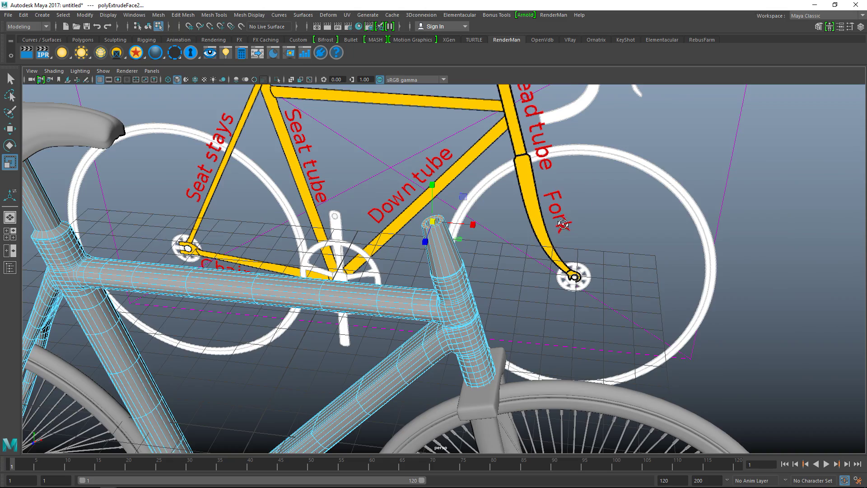
scroll(563, 224, down, 5)
click(667, 183)
Create a polygon sphere and move it above the upper end of the tapered head tube extension
scroll(653, 191, down, 2)
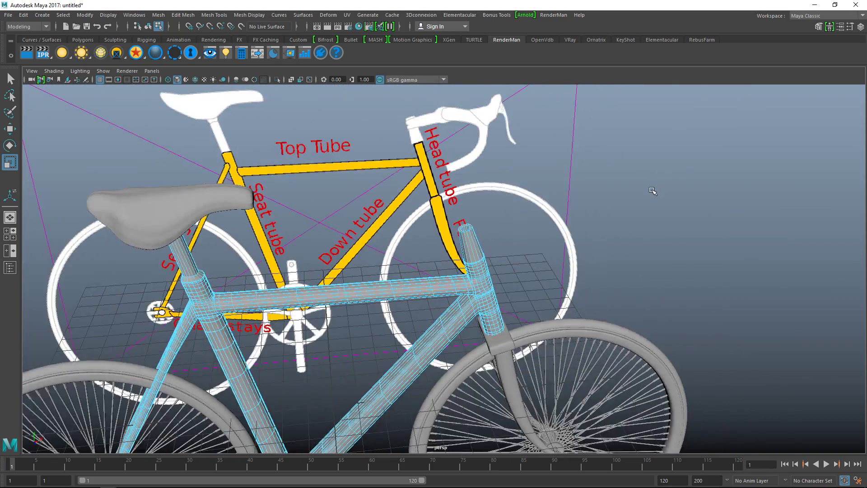
scroll(653, 191, up, 2)
alt+drag(651, 191, 623, 226)
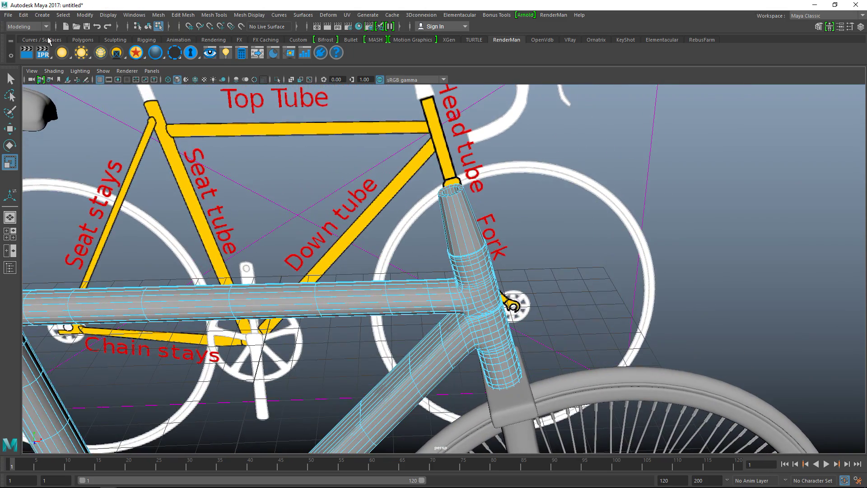
click(83, 41)
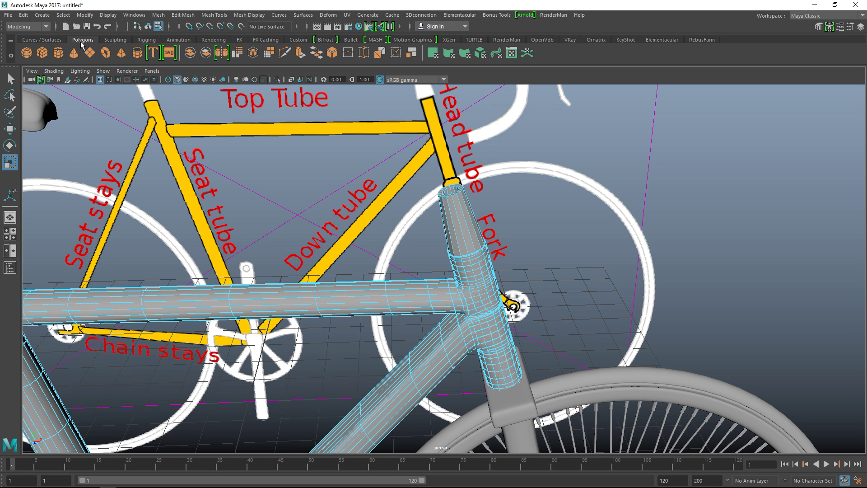
click(27, 55)
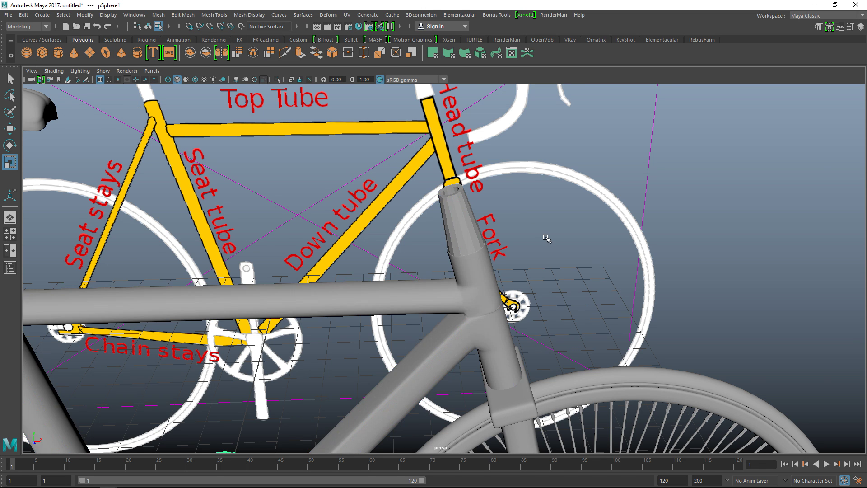
scroll(549, 246, down, 3)
key(w)
scroll(511, 291, up, 2)
scroll(510, 291, down, 2)
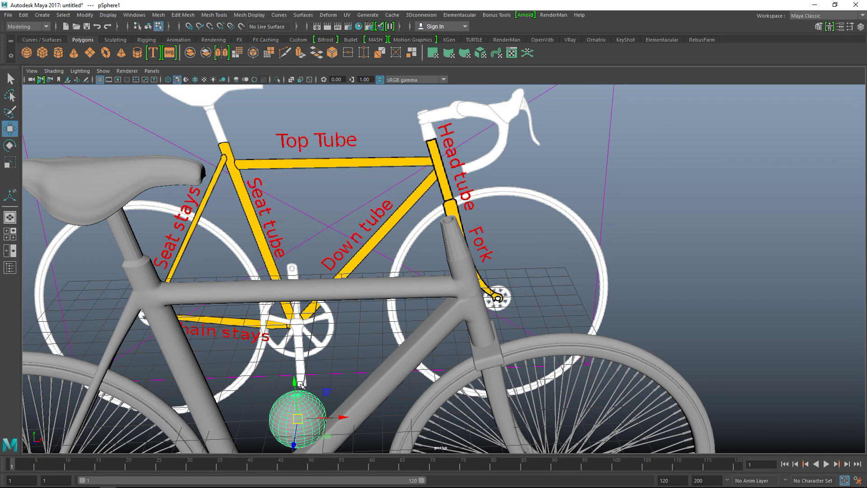
drag(301, 384, 298, 166)
drag(333, 204, 499, 231)
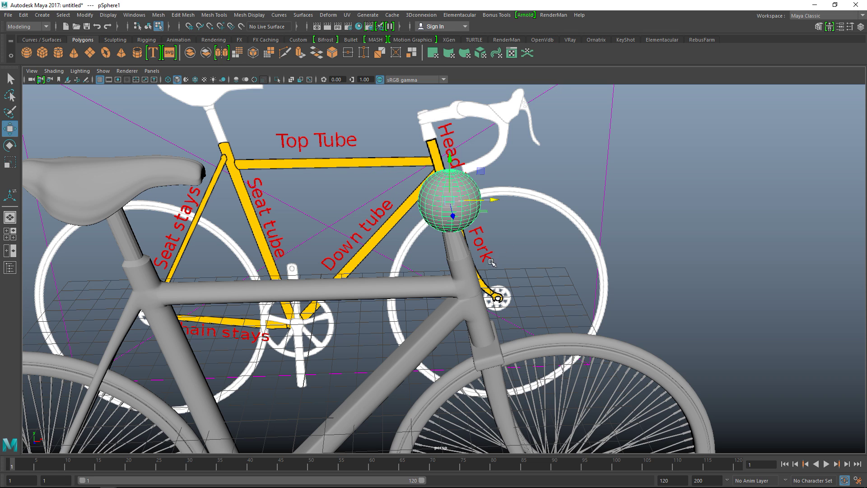
Shrink the sphere and, in the front view, lower it onto the tapered tube's top end, centred over the opening
key(r)
drag(450, 202, 420, 212)
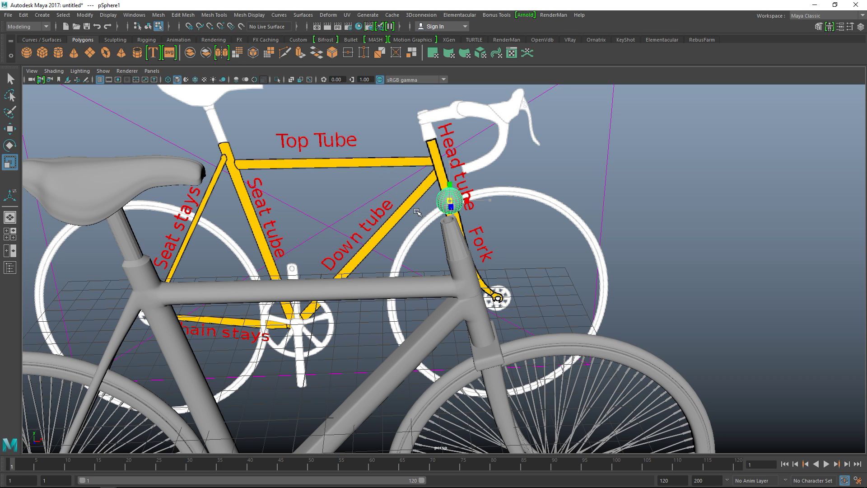
click(14, 238)
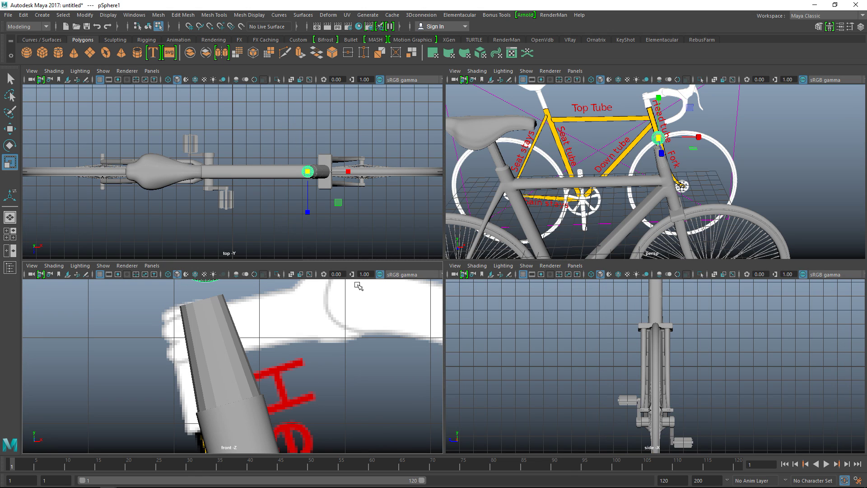
key(space)
scroll(349, 300, down, 5)
scroll(354, 297, up, 4)
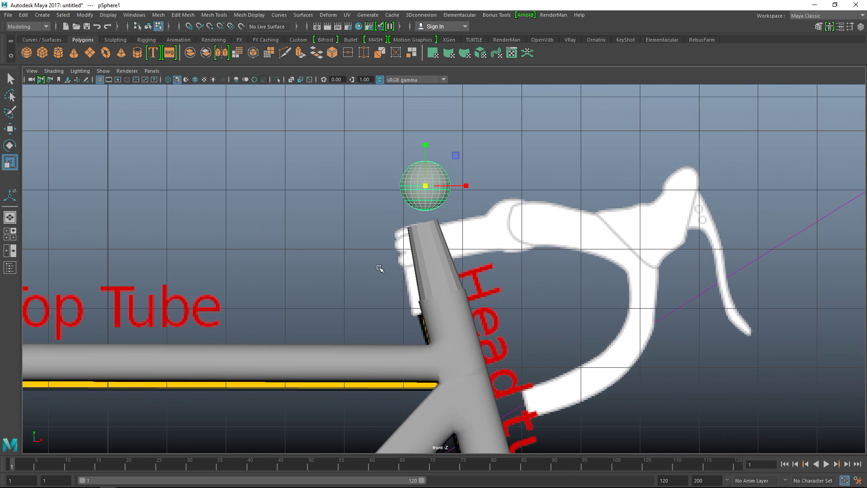
key(w)
drag(425, 146, 423, 177)
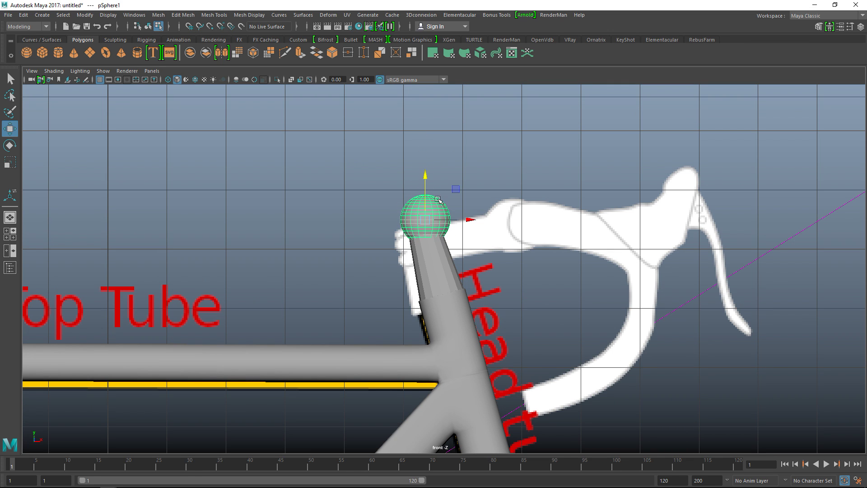
drag(469, 220, 462, 222)
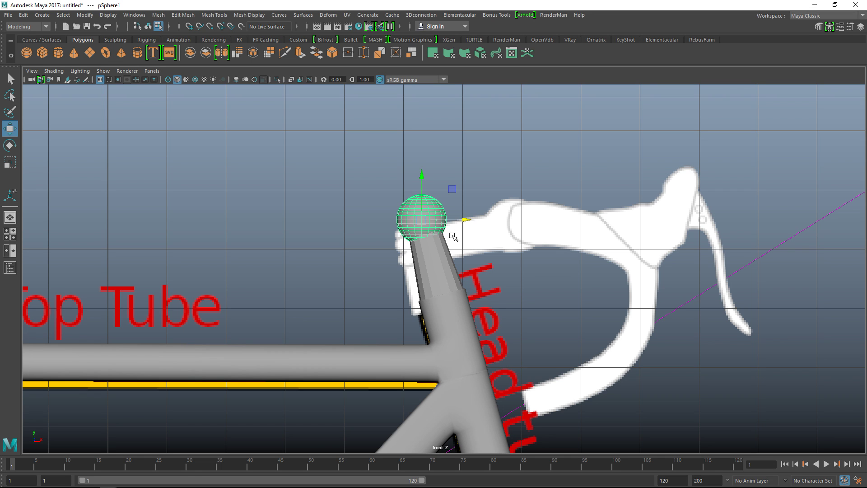
Flatten the sphere vertically into a cap and scale it down uniformly to just cover the tube's top end
key(r)
drag(422, 179, 423, 201)
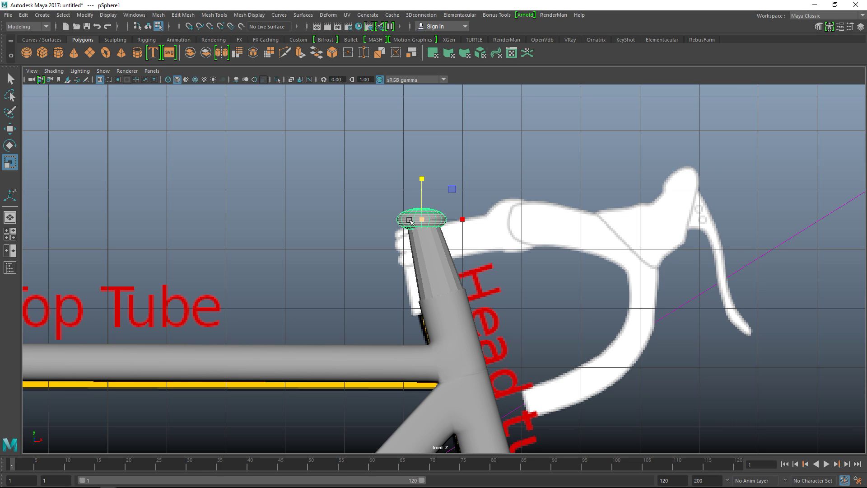
drag(419, 220, 412, 222)
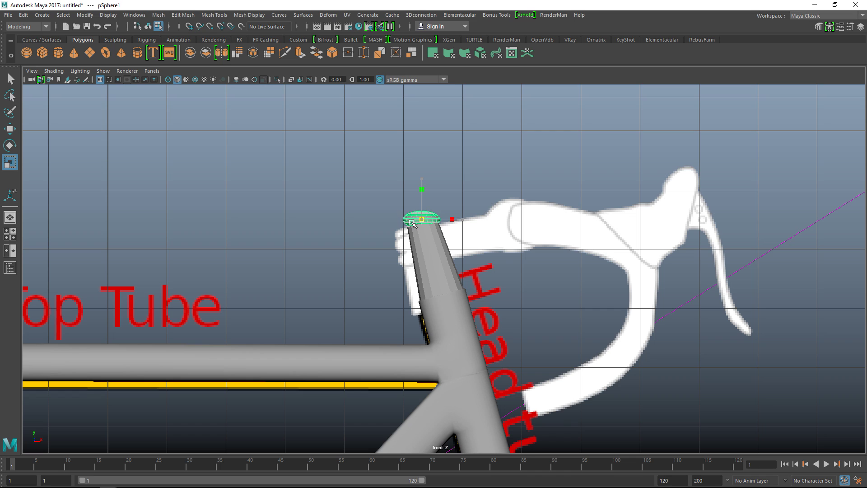
Rotate the flattened sphere cap in the front view so it tilts to match the slant of the head tube
key(e)
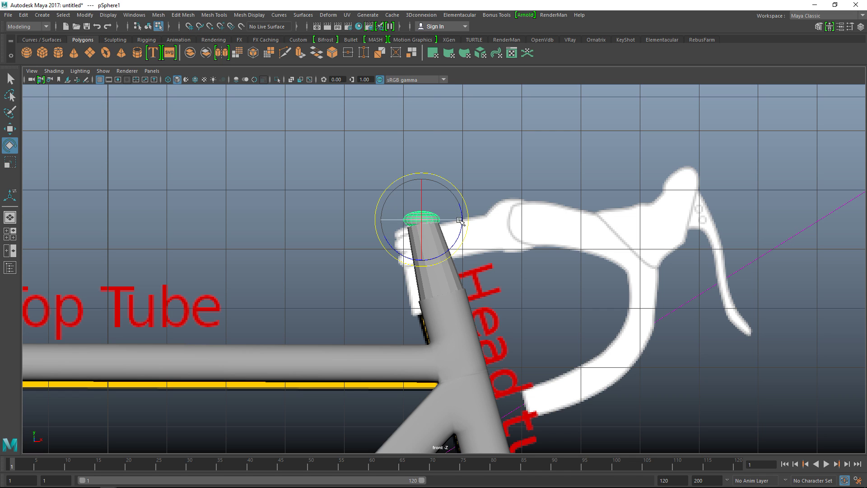
drag(468, 220, 468, 217)
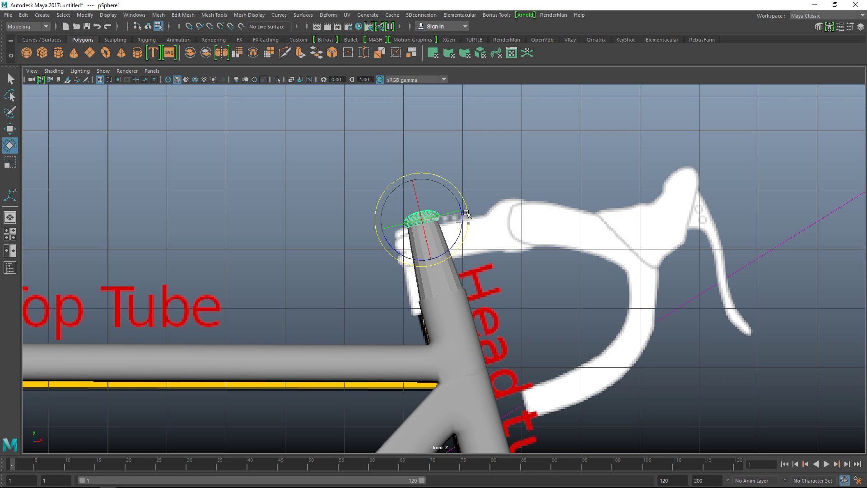
click(11, 234)
key(space)
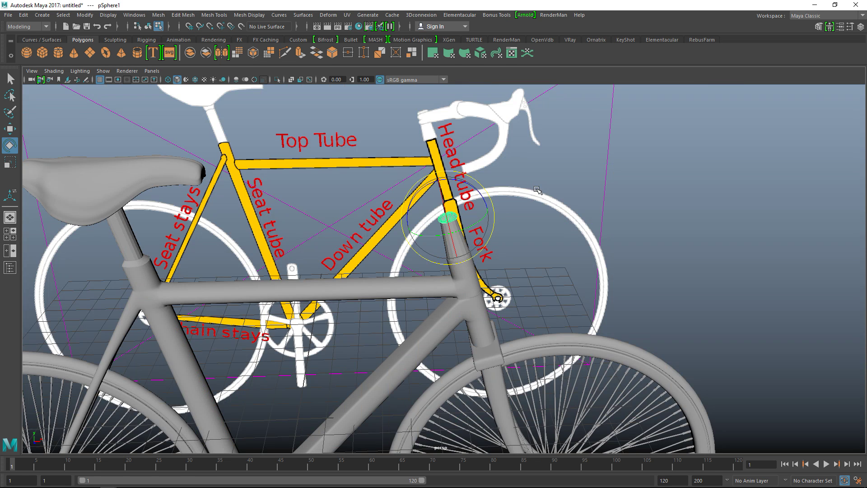
key(f)
alt+right_drag(542, 190, 546, 236)
alt+drag(547, 236, 549, 213)
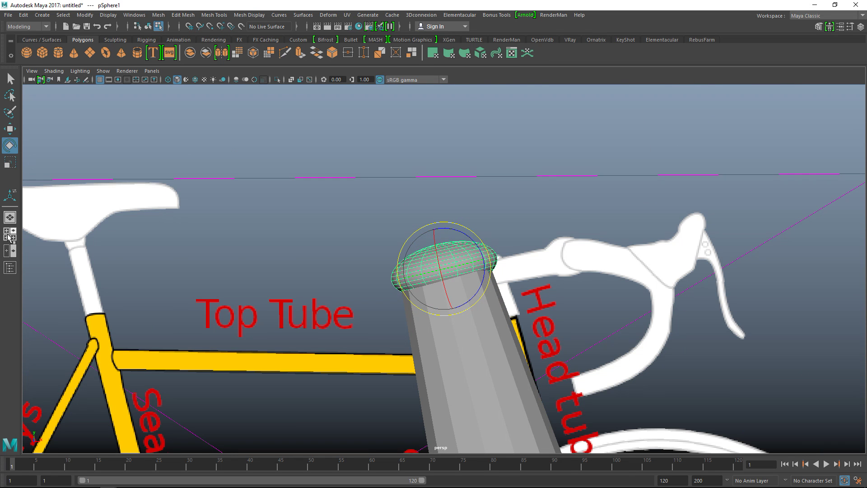
Fine-tune the cap's rotation in the front wireframe view so it sits parallel to the tapered tube's top edge
key(space)
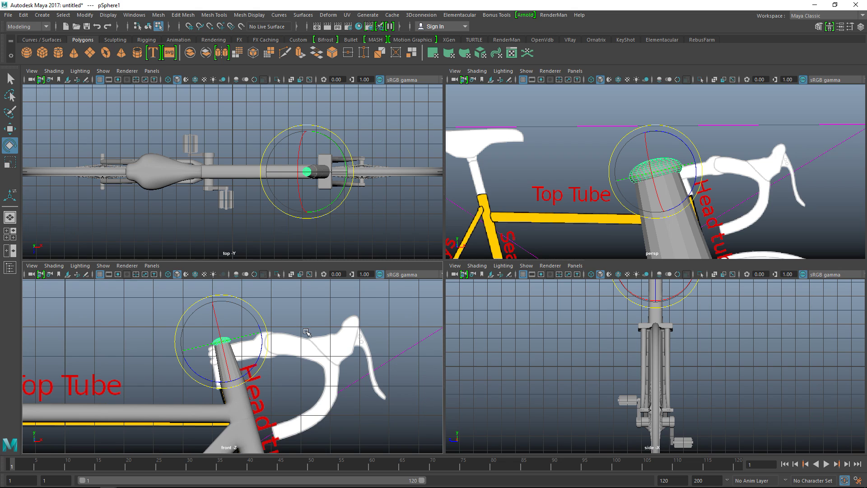
key(space)
key(4)
scroll(362, 294, up, 4)
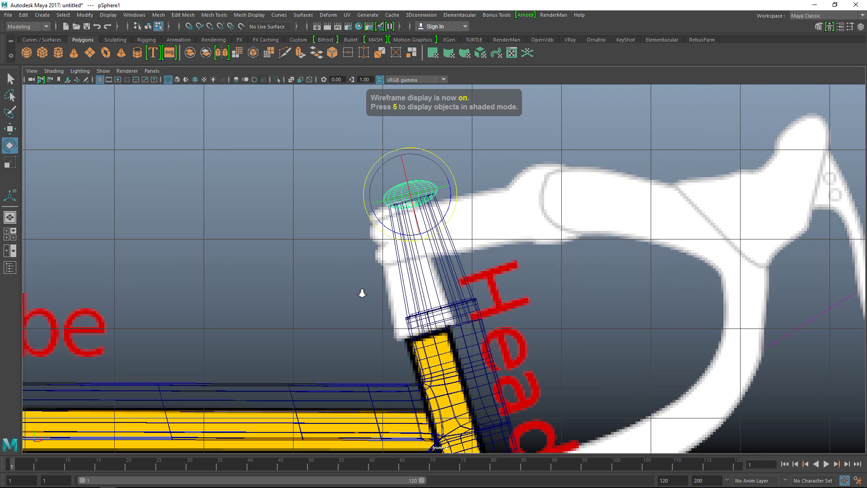
scroll(500, 299, up, 5)
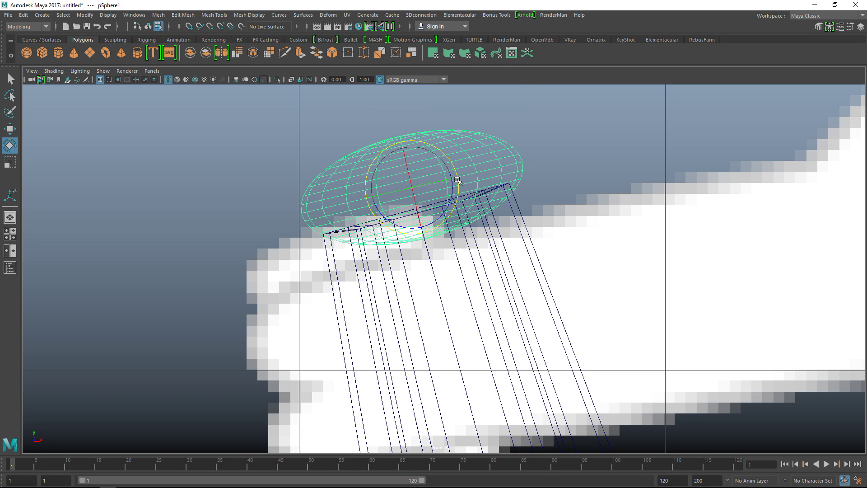
drag(457, 179, 458, 179)
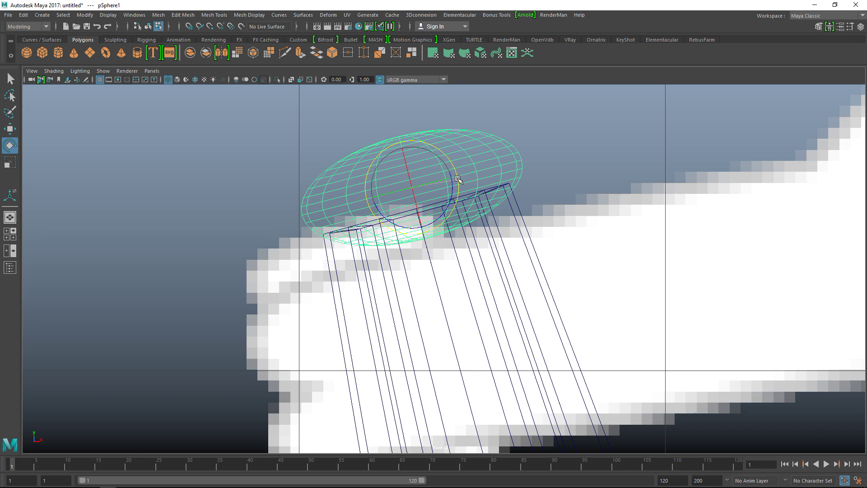
drag(457, 179, 457, 177)
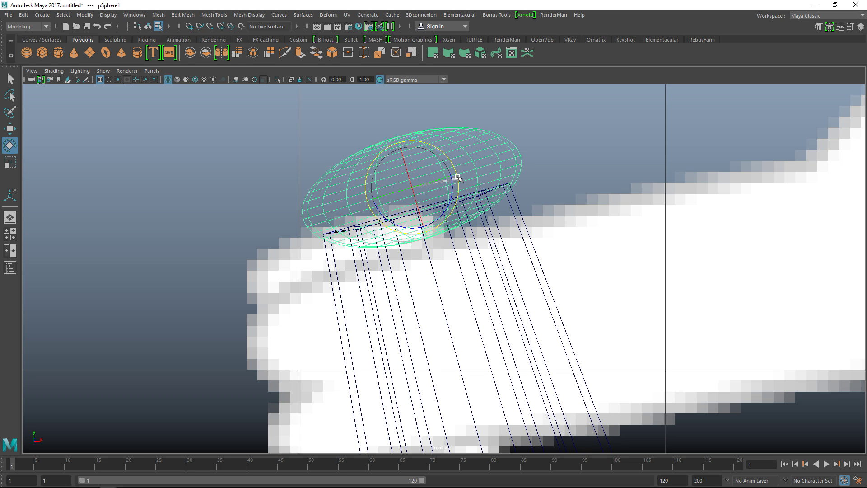
Create a polygon pipe in the perspective view and move it up and forward to the top of the head tube extension
click(6, 237)
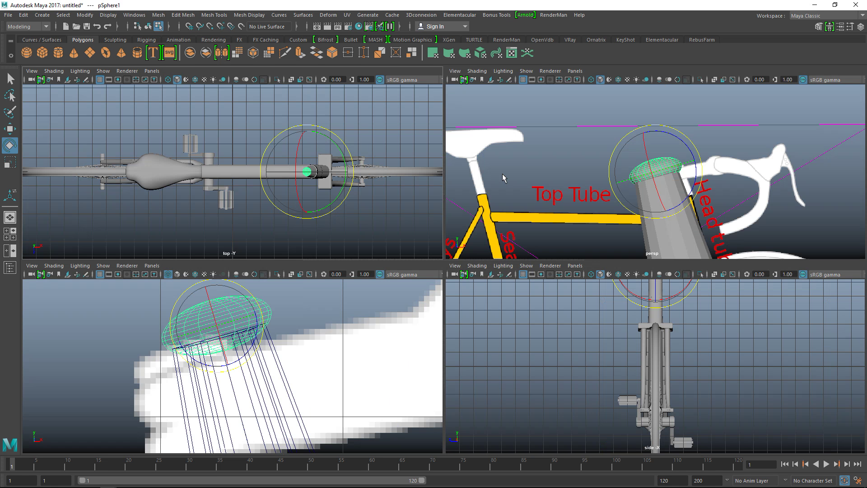
key(space)
scroll(565, 194, down, 5)
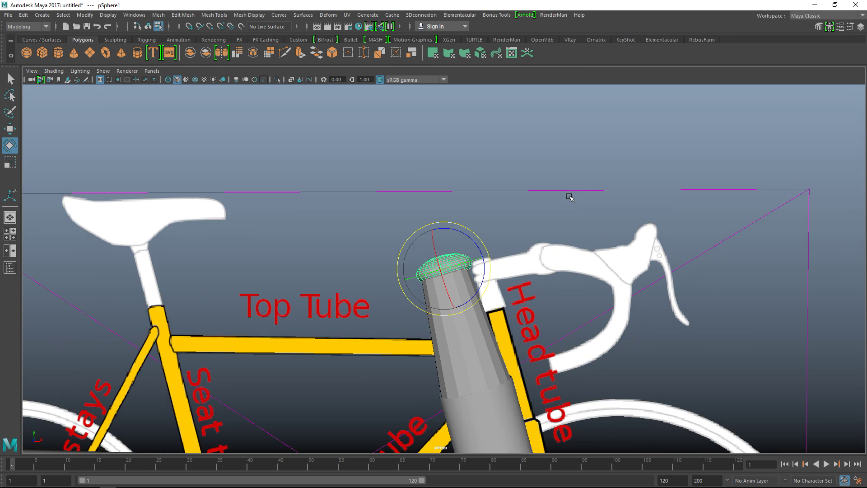
alt+drag(568, 236, 481, 242)
scroll(480, 242, up, 5)
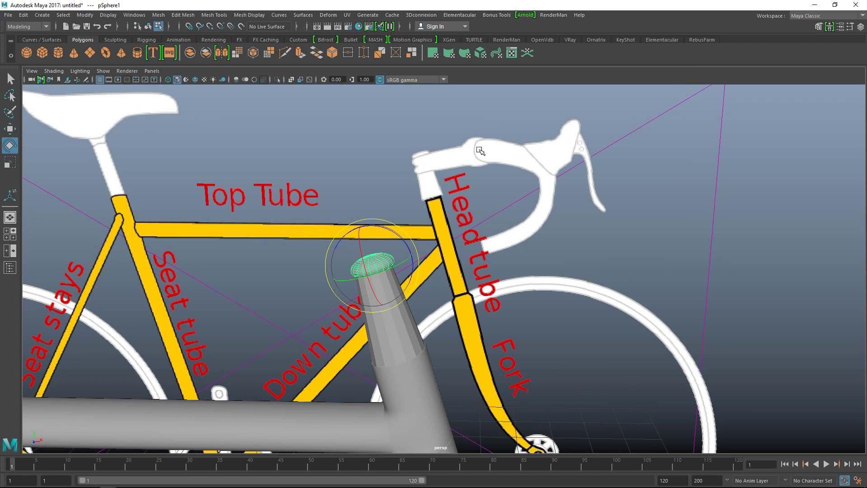
scroll(452, 217, down, 3)
scroll(506, 275, up, 1)
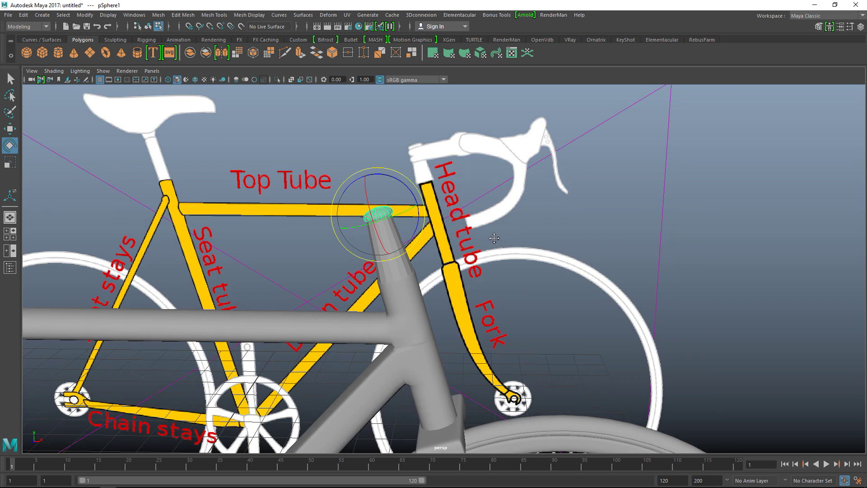
click(137, 53)
scroll(402, 335, down, 5)
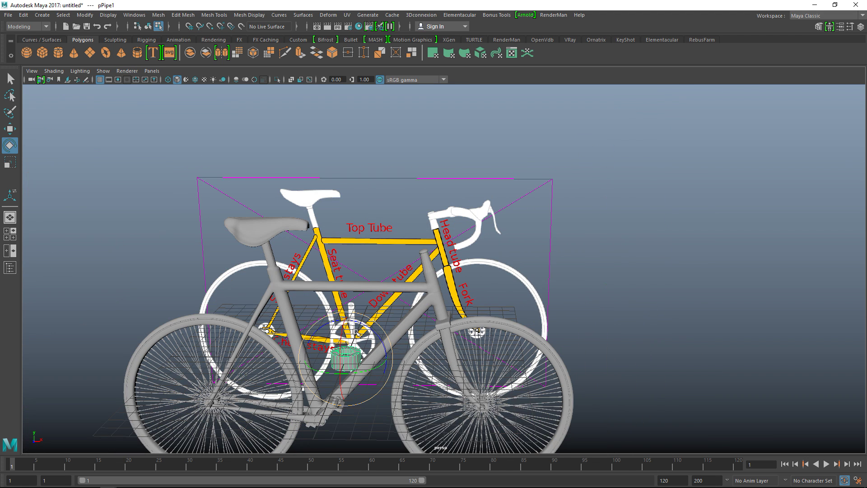
key(w)
drag(345, 314, 348, 220)
drag(392, 255, 470, 259)
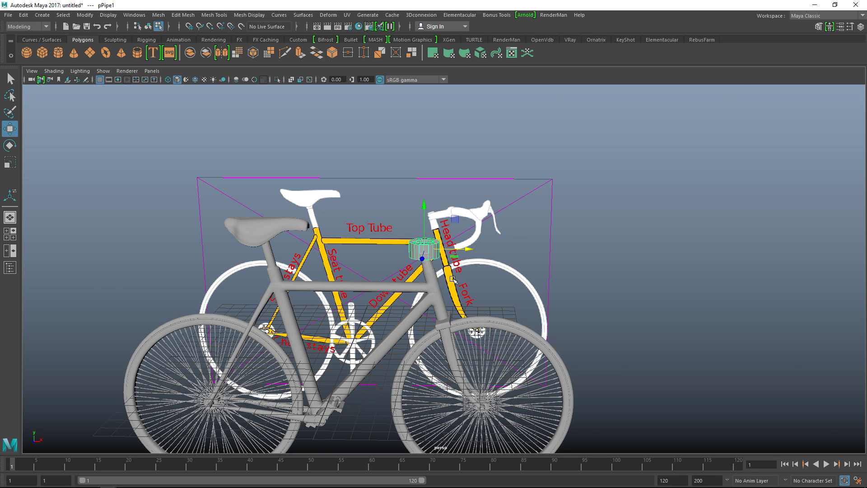
key(f)
key(ctrl+a)
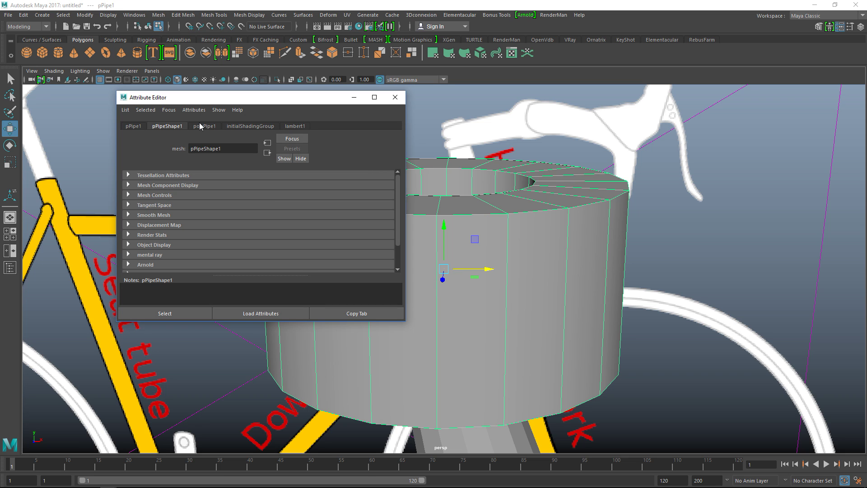
click(202, 127)
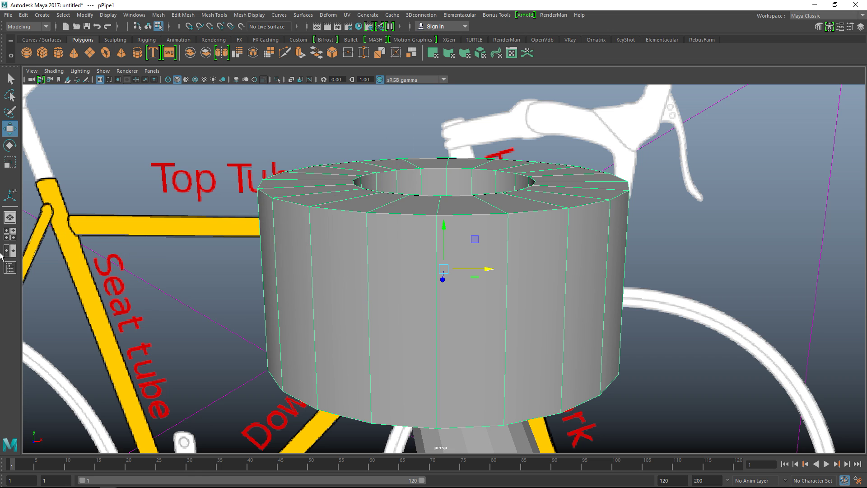
Scale the pipe down uniformly in the shaded front view and lower it around the tapered tube just below the cap
click(10, 234)
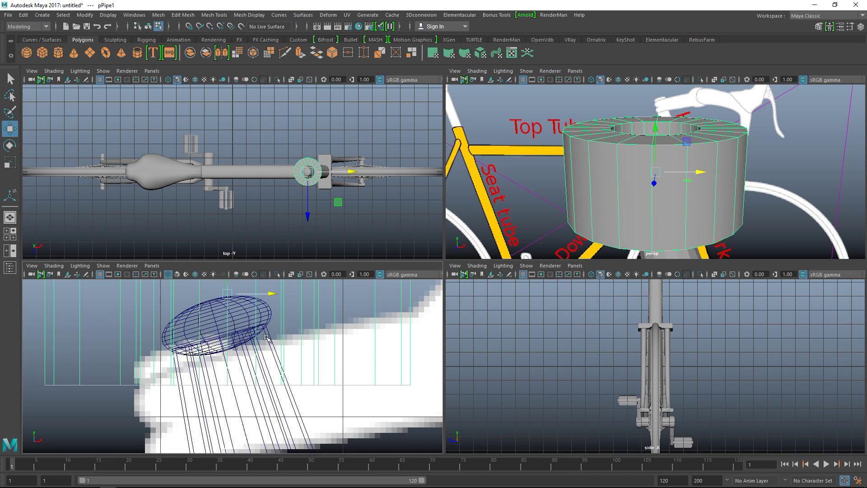
key(space)
key(5)
scroll(354, 314, down, 5)
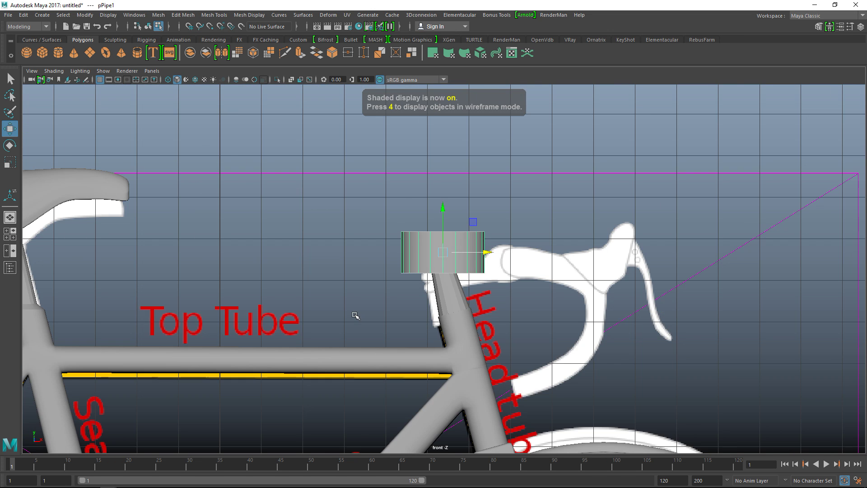
key(r)
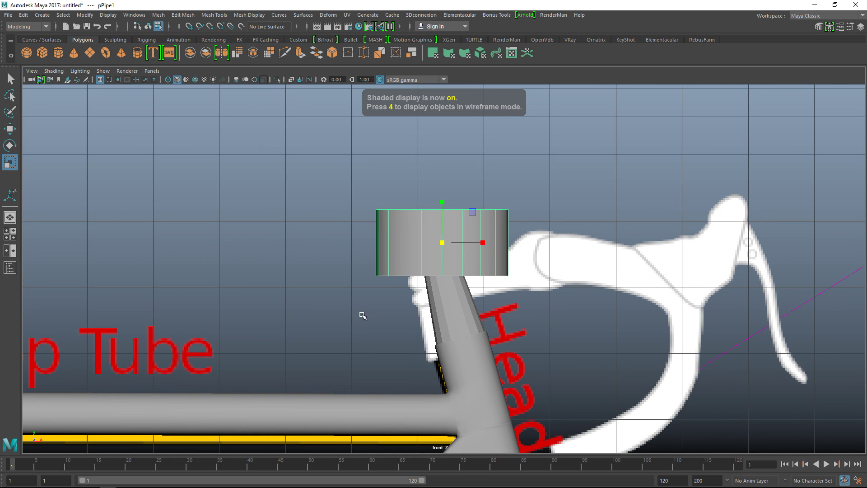
drag(441, 242, 408, 255)
key(w)
drag(443, 198, 446, 245)
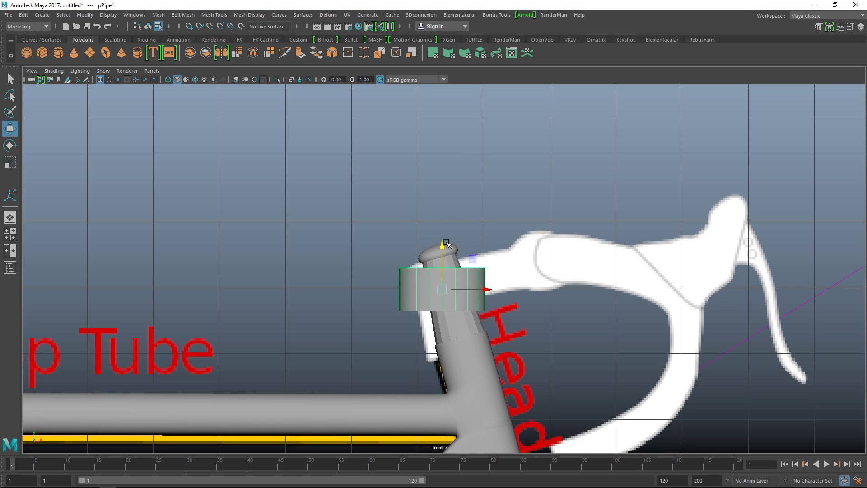
Rotate the pipe to follow the head tube's slant and shift it slightly to centre it on the tube
key(e)
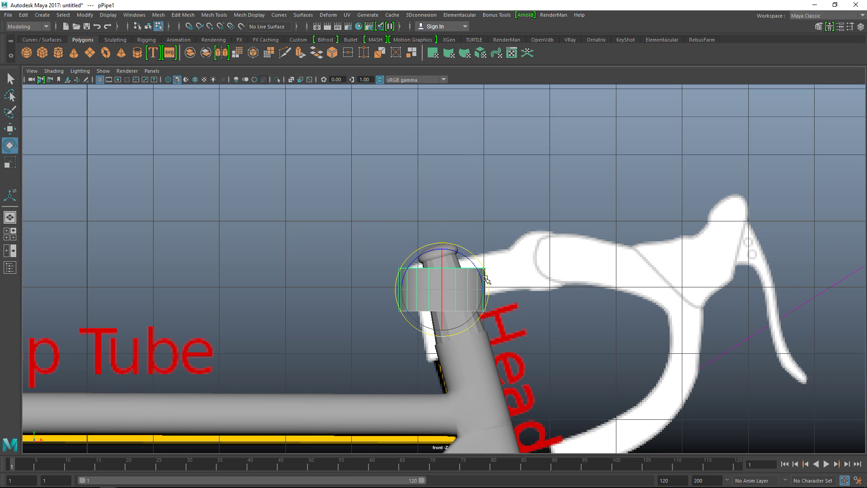
drag(486, 281, 488, 269)
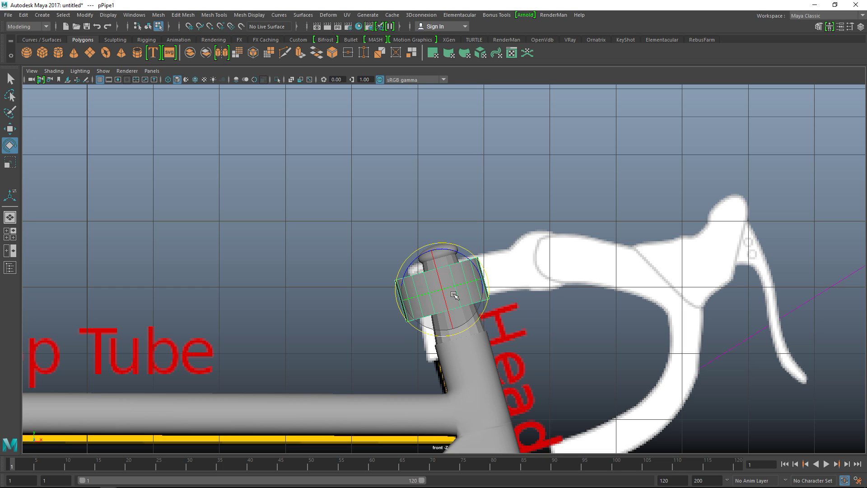
key(w)
drag(442, 291, 447, 288)
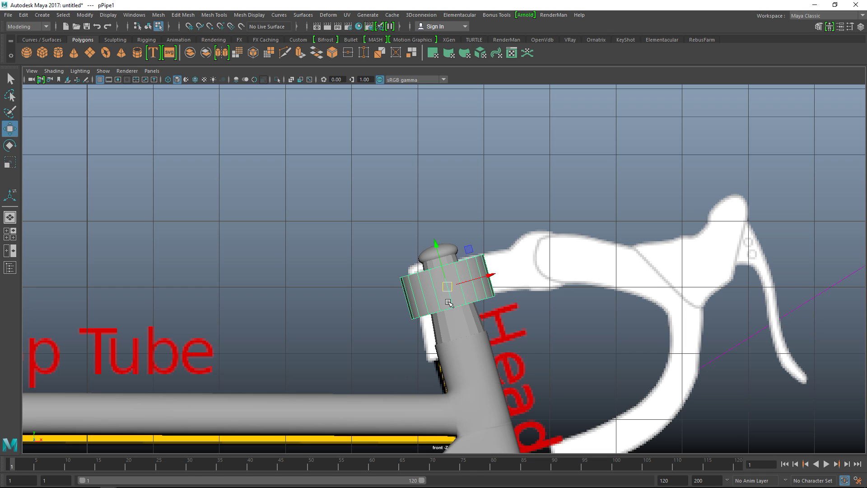
Scale the tilted pipe down uniformly to fit the stem's clamp end in the reference image
key(r)
drag(445, 285, 432, 289)
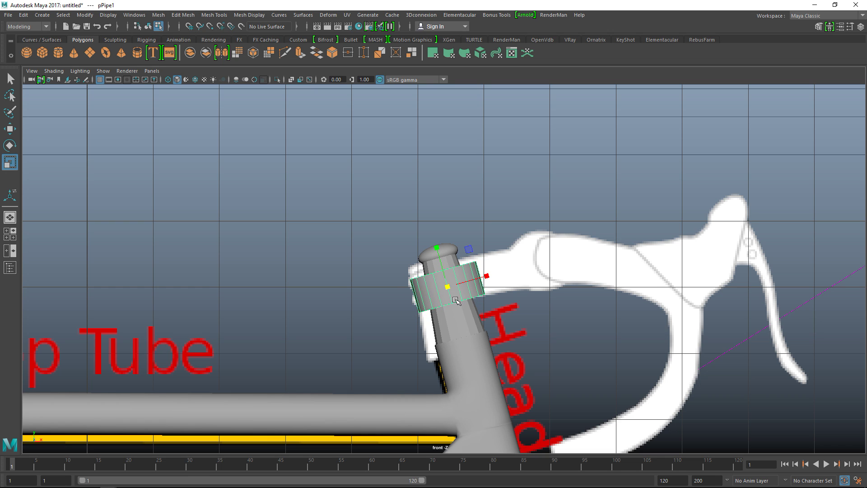
key(e)
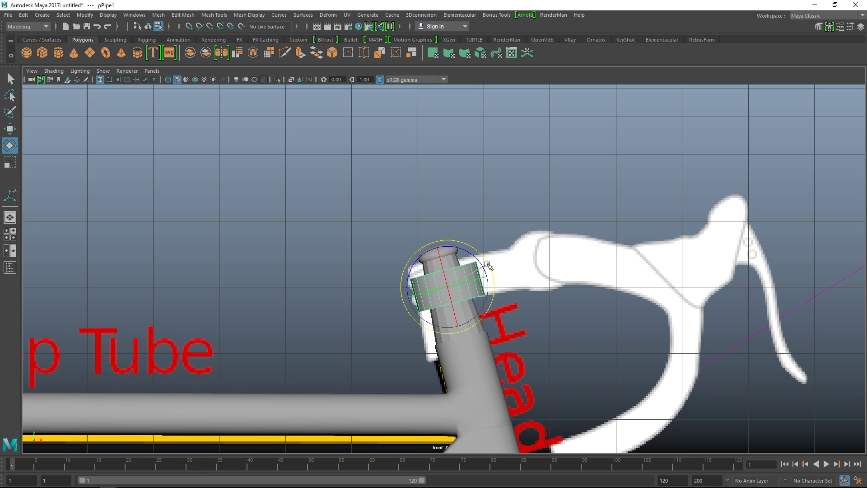
Scale the pipe collar's two inner edge loops slightly in the perspective view to fit its hole around the tube
click(10, 233)
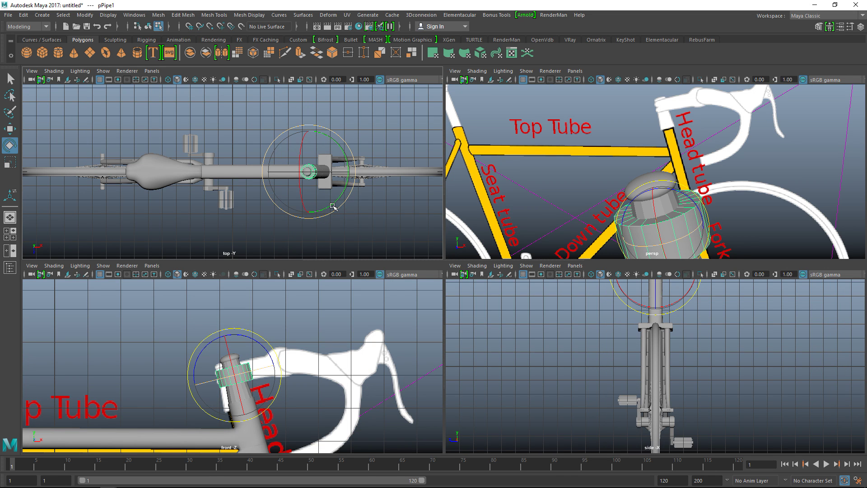
key(space)
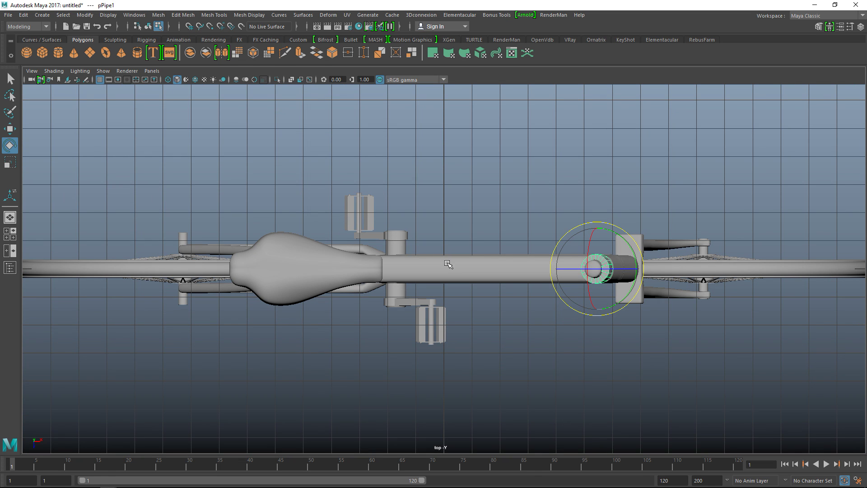
click(10, 234)
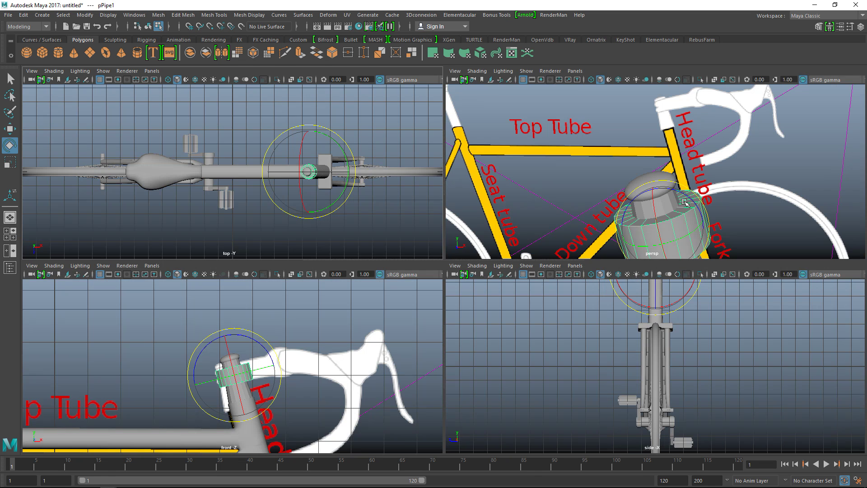
key(space)
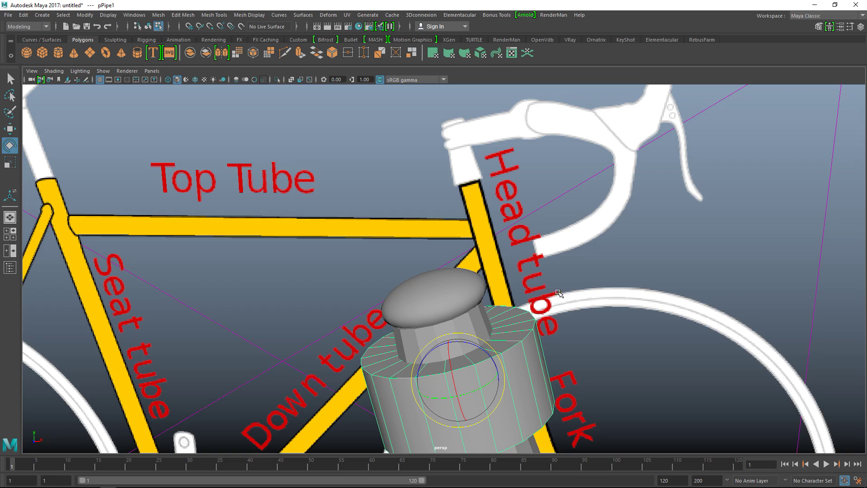
alt+drag(565, 296, 569, 243)
scroll(571, 244, up, 5)
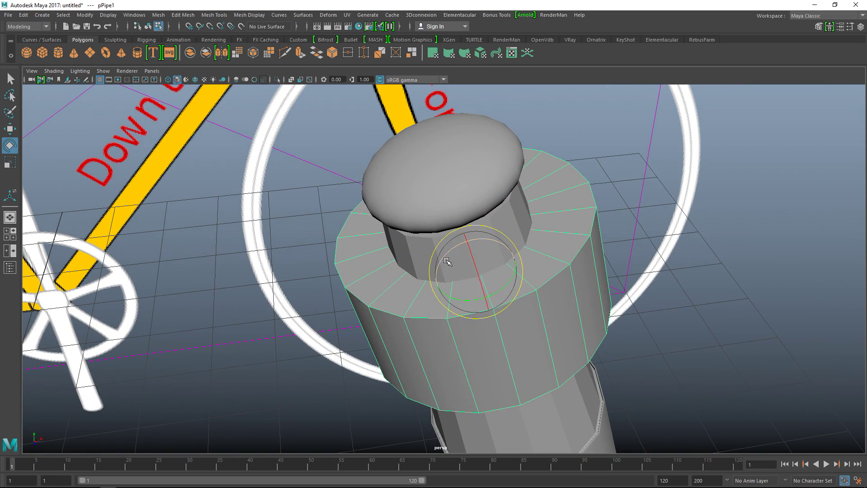
key(4)
right_click(419, 268)
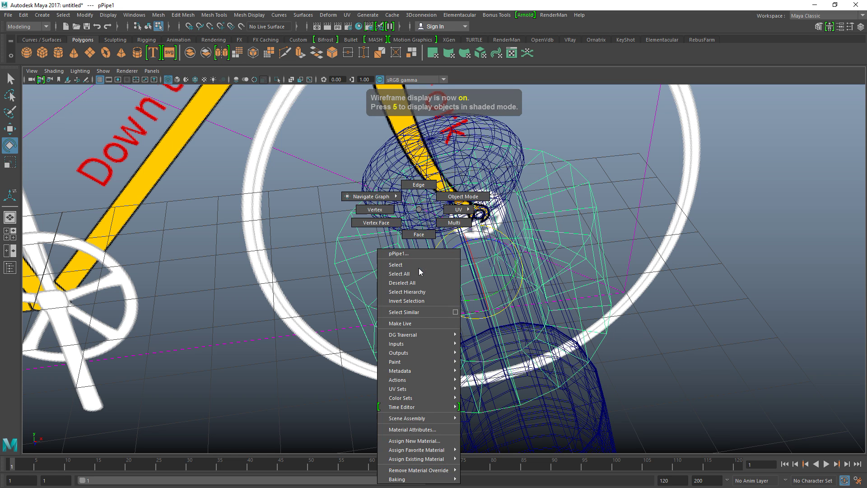
click(418, 185)
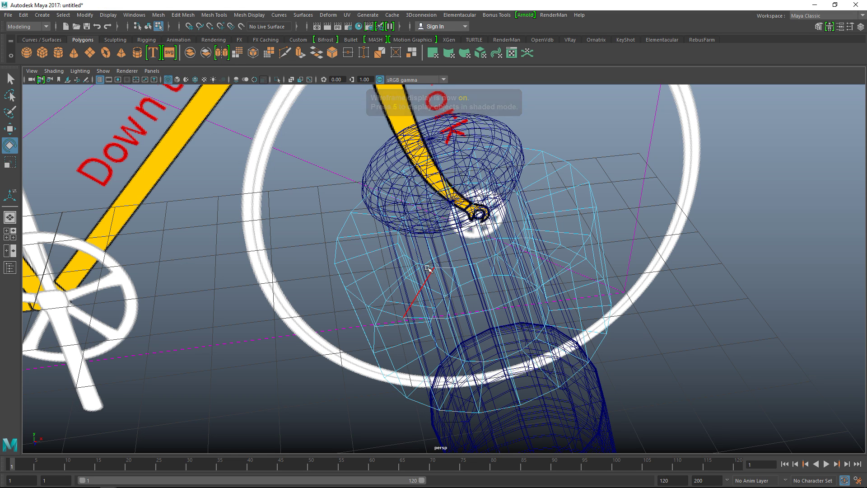
double_click(425, 266)
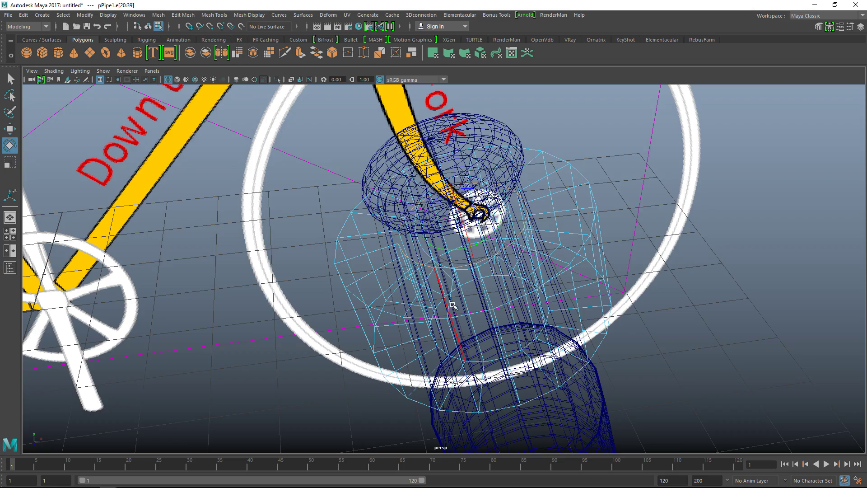
key(f)
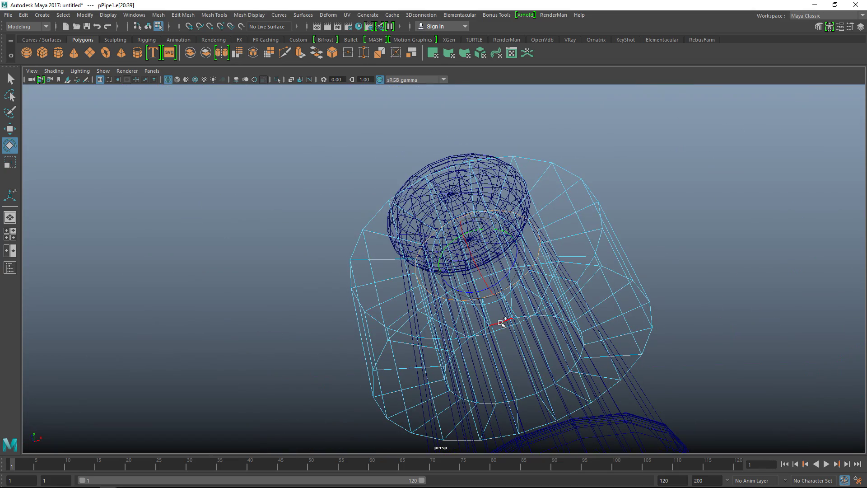
shift+double_click(499, 322)
alt+drag(426, 299, 360, 309)
scroll(363, 316, up, 3)
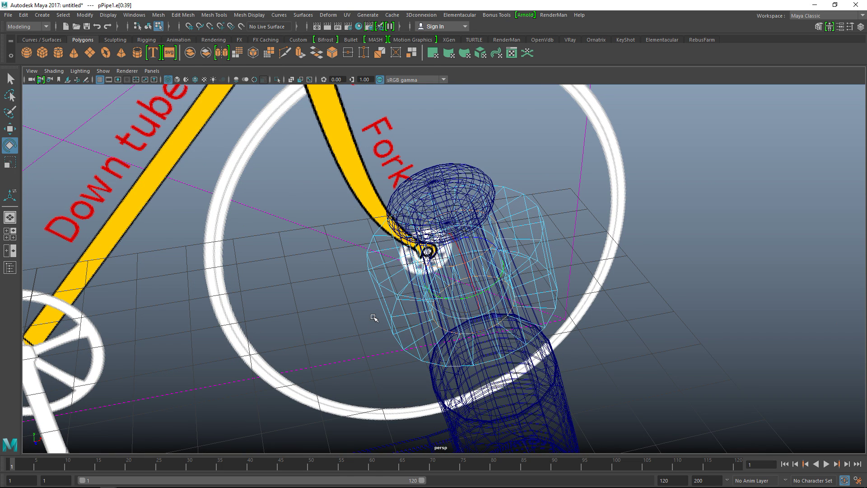
key(5)
key(r)
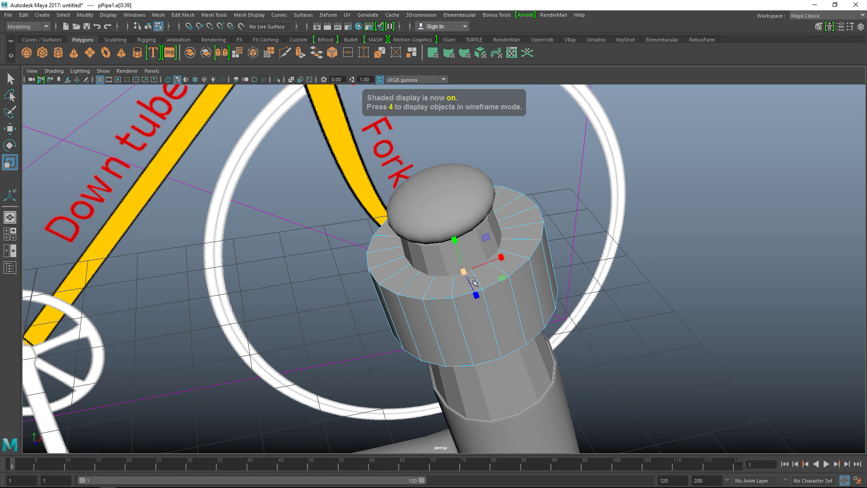
mouse_move(465, 273)
mouse_down()
mouse_move(416, 277)
mouse_move(472, 276)
mouse_move(466, 279)
mouse_up()
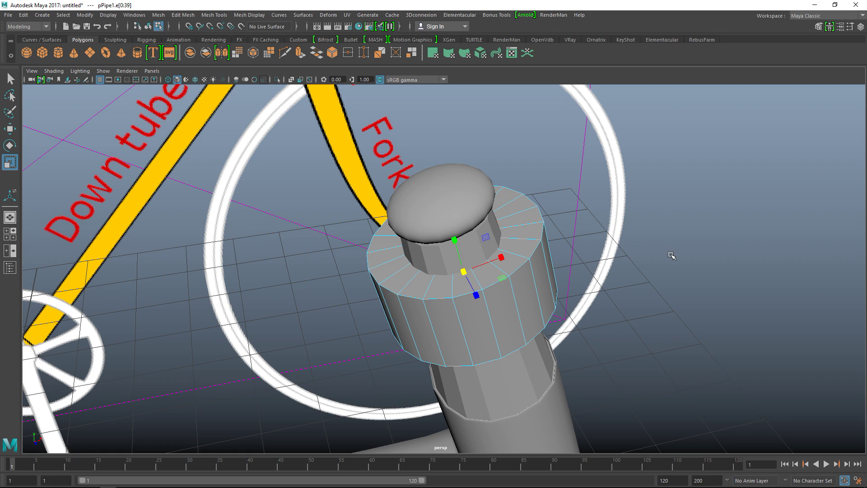
click(671, 258)
Duplicate the pipe collar as a whole object and move the copy forward, away from the head tube
scroll(671, 258, down, 5)
scroll(670, 268, up, 2)
alt+drag(637, 300, 586, 287)
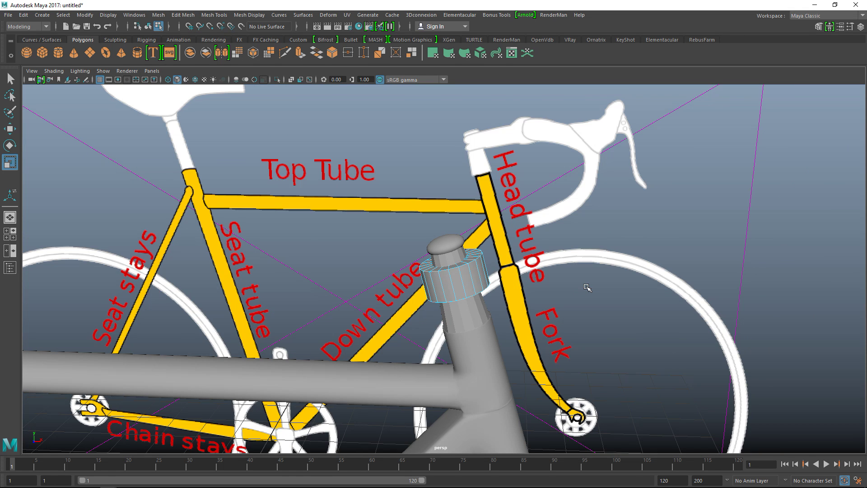
alt+drag(587, 288, 593, 287)
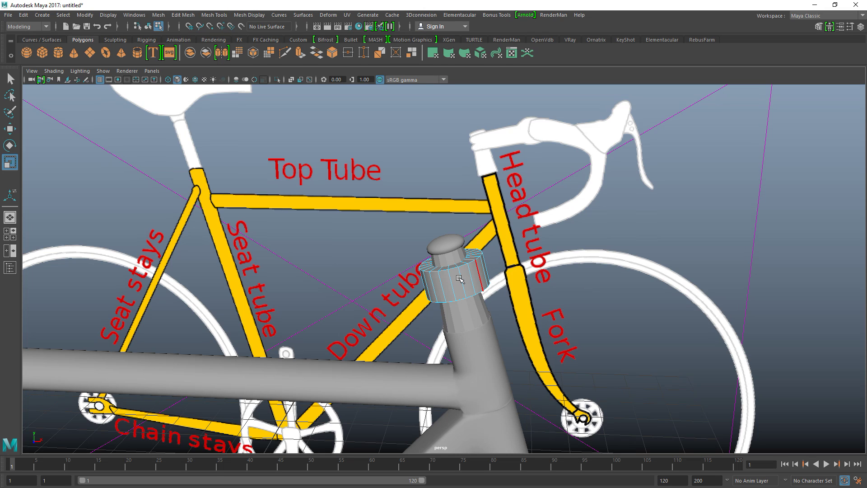
right_drag(467, 209, 524, 206)
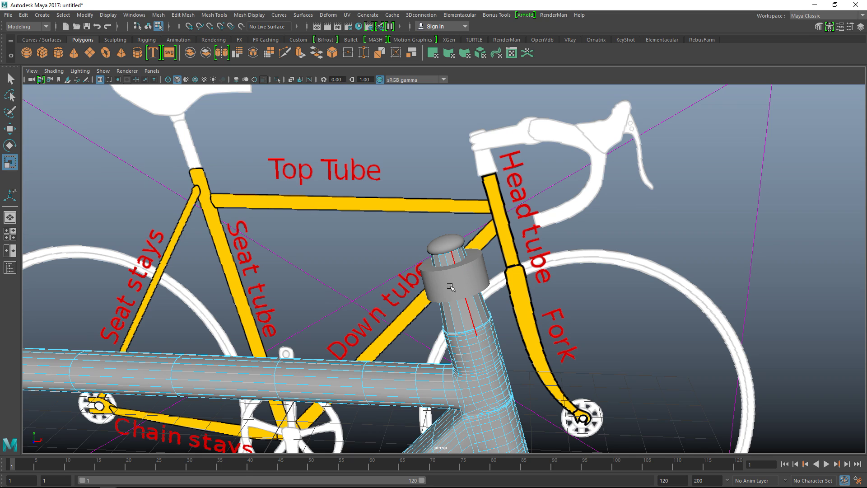
key(q)
key(F8)
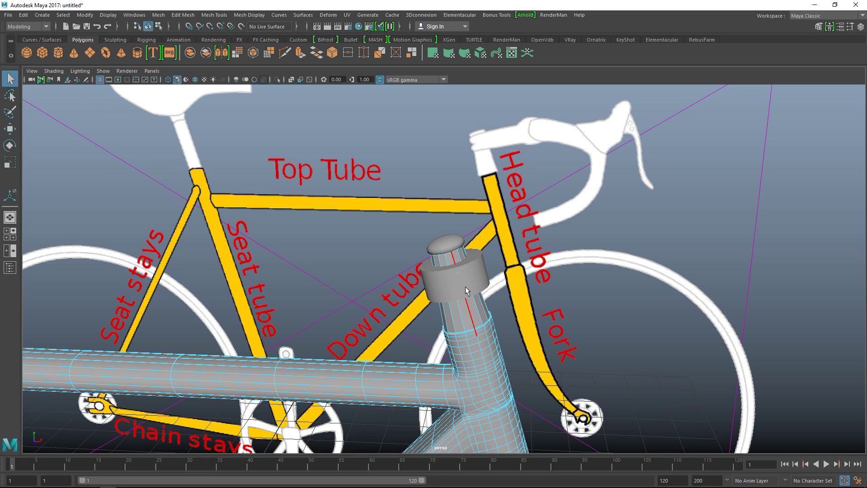
click(479, 285)
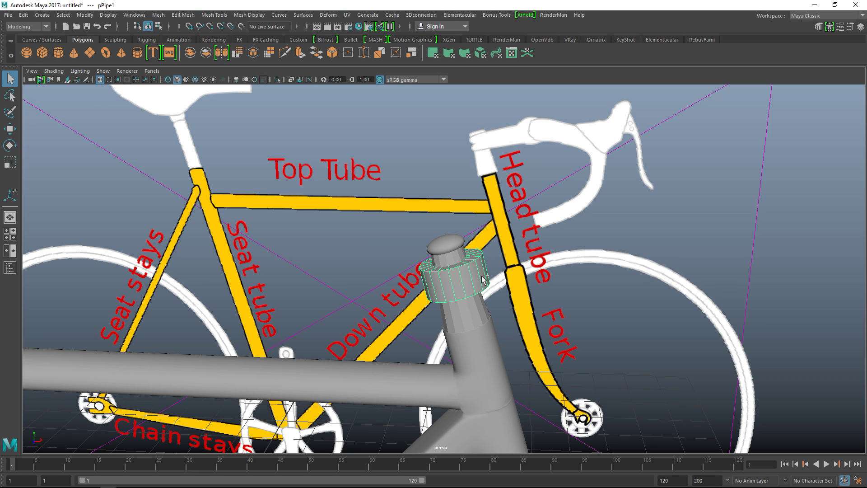
key(ctrl+d)
key(w)
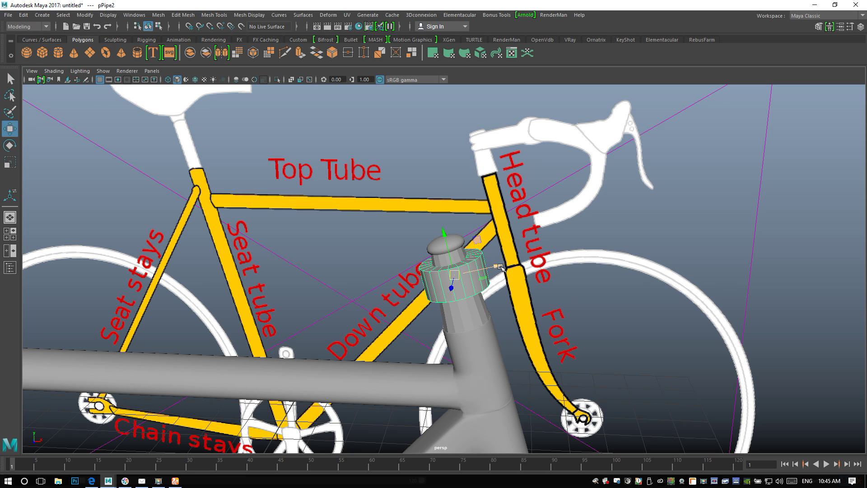
middle_drag(533, 267, 592, 255)
Rotate the duplicated pipe onto its side so its hole runs across the bike's width
key(e)
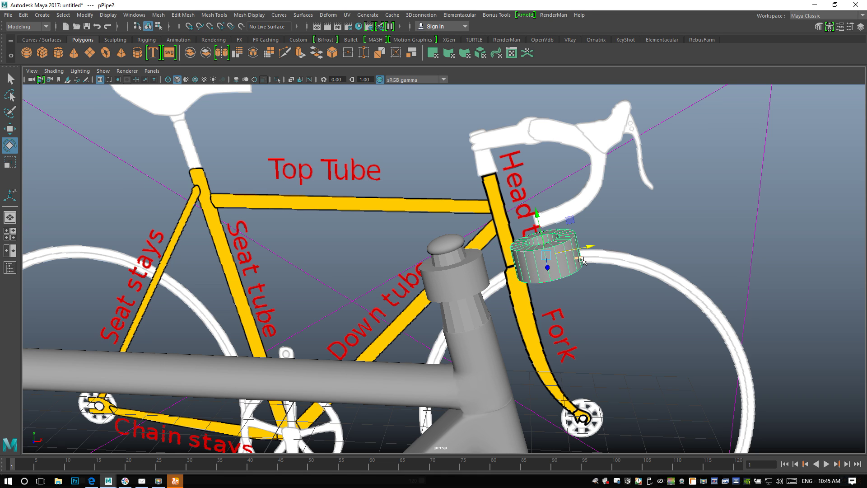
alt+drag(585, 306, 508, 337)
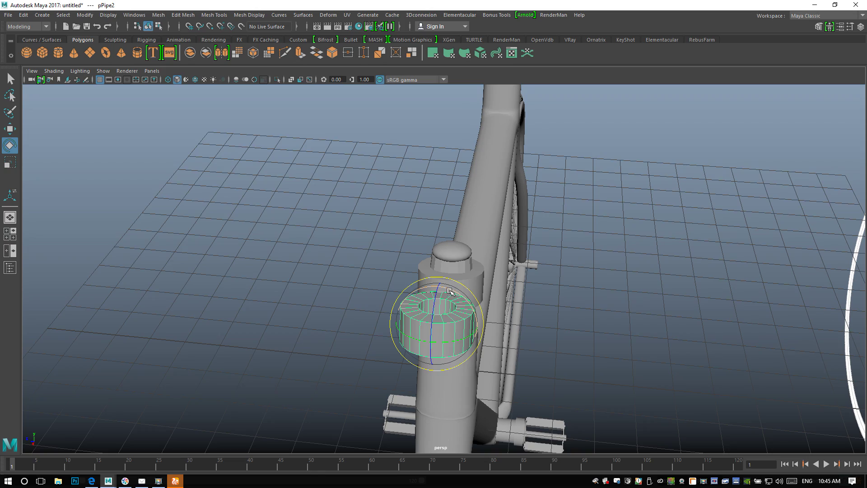
drag(453, 293, 518, 328)
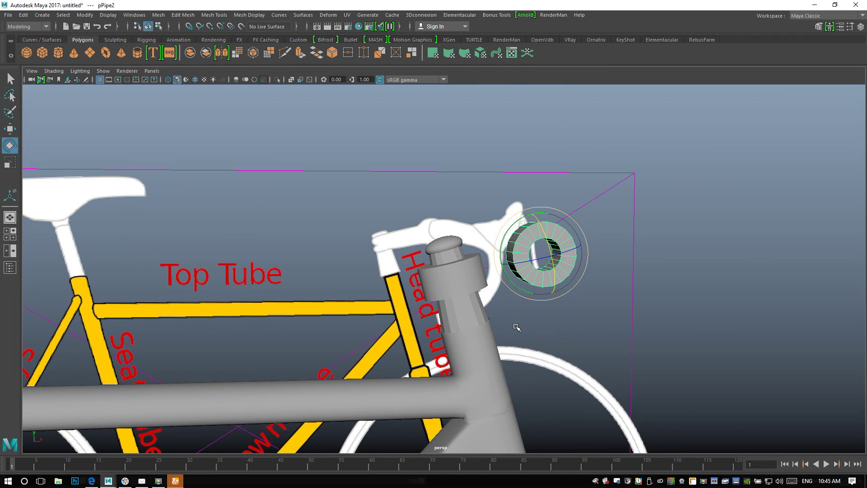
Move the rotated pipe forward in the front view onto the handlebar clamp in the reference image
click(14, 235)
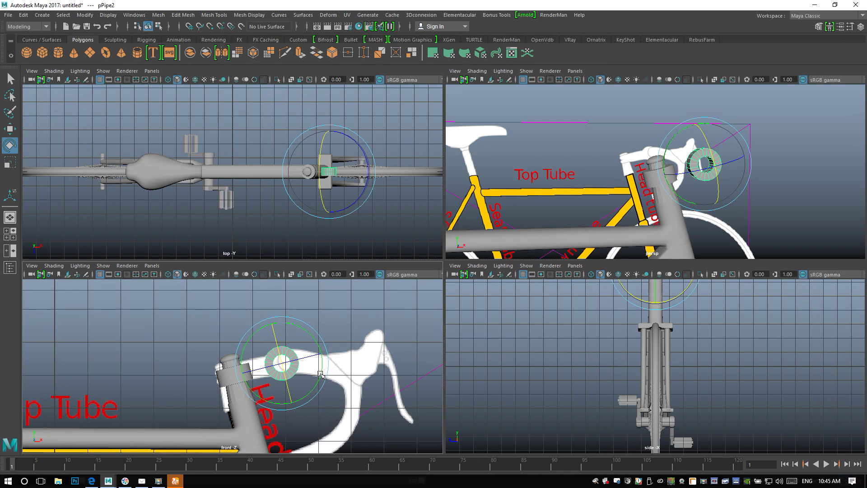
key(space)
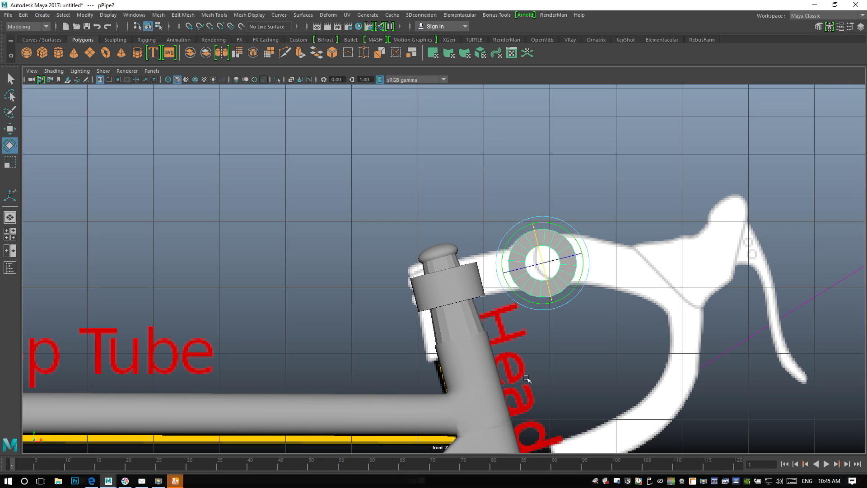
key(w)
mouse_move(587, 254)
middle_down()
mouse_move(606, 252)
mouse_move(597, 251)
middle_up()
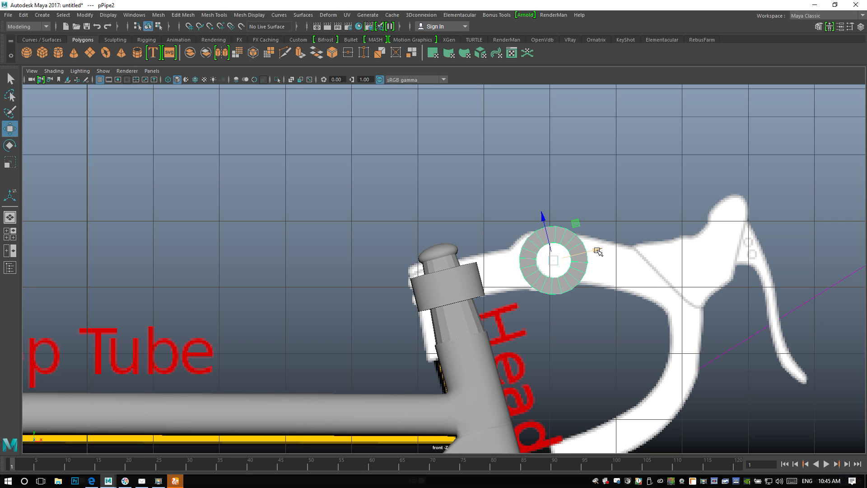
Combine the head tube collar and the handlebar clamp pipe into a single mesh
click(6, 231)
key(space)
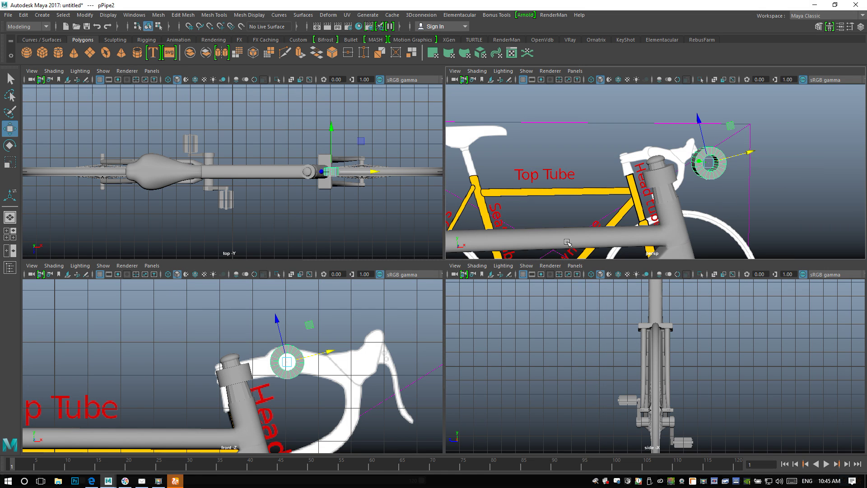
key(space)
alt+drag(518, 275, 469, 316)
click(481, 287)
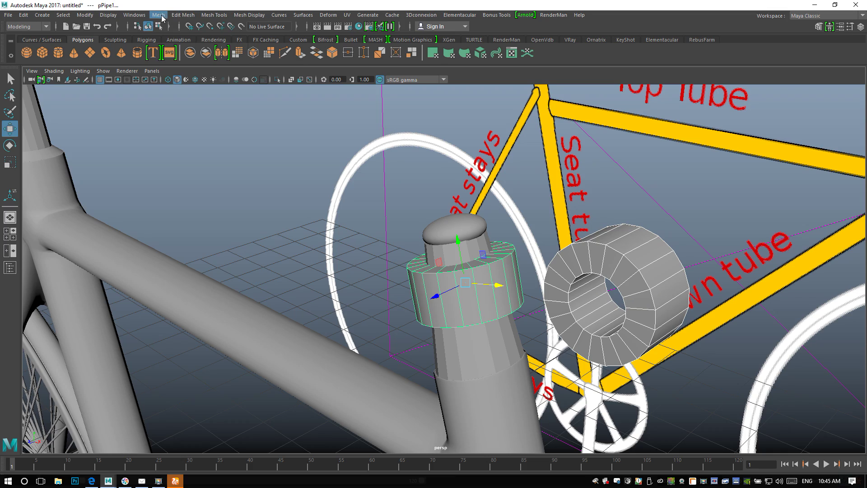
click(159, 15)
click(186, 48)
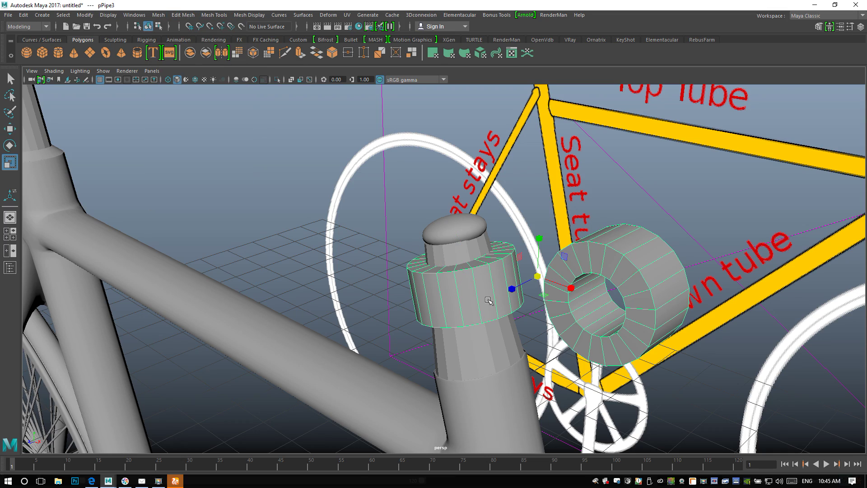
Delete the four adjacent outer faces at the front of the head tube collar, facing the handlebar clamp
alt+drag(547, 320, 501, 336)
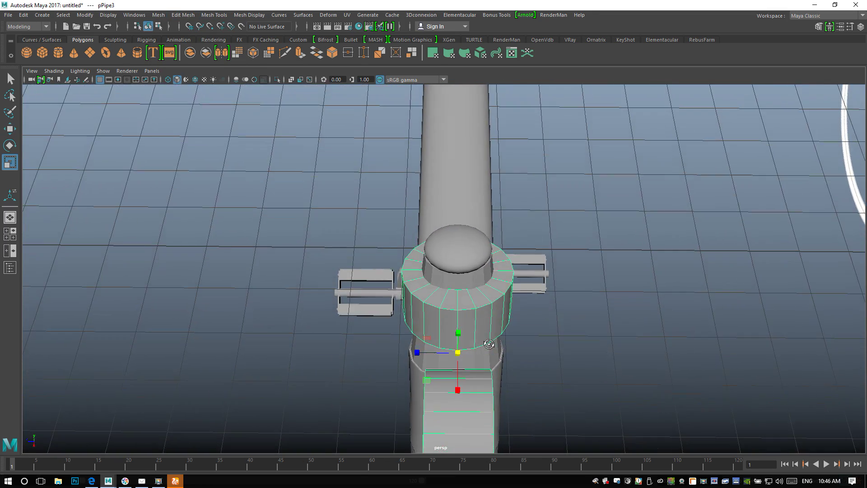
right_drag(467, 211, 470, 230)
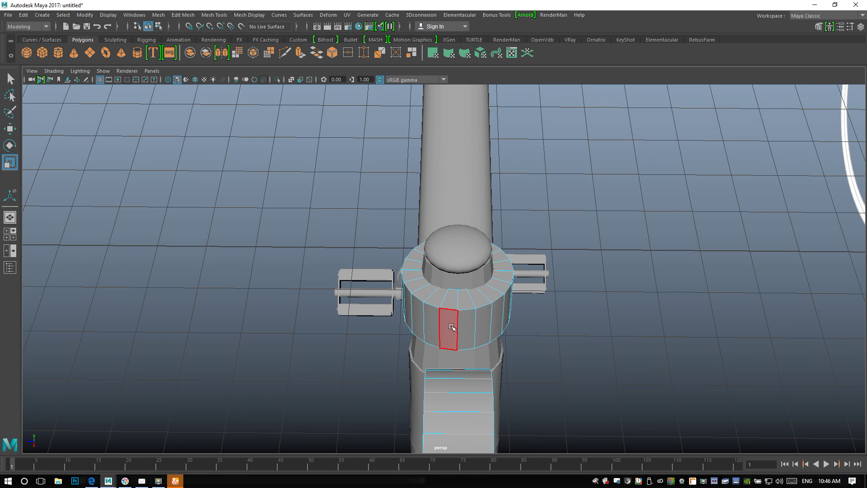
click(457, 326)
shift+click(466, 326)
shift+click(483, 325)
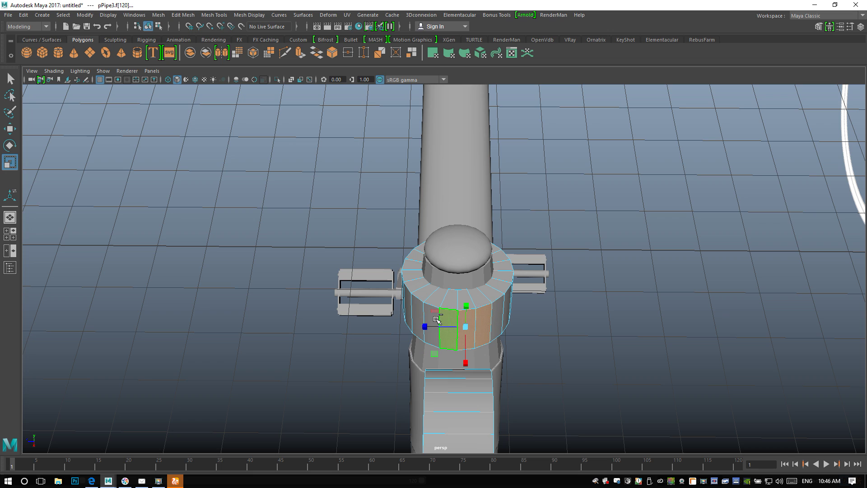
shift+click(433, 321)
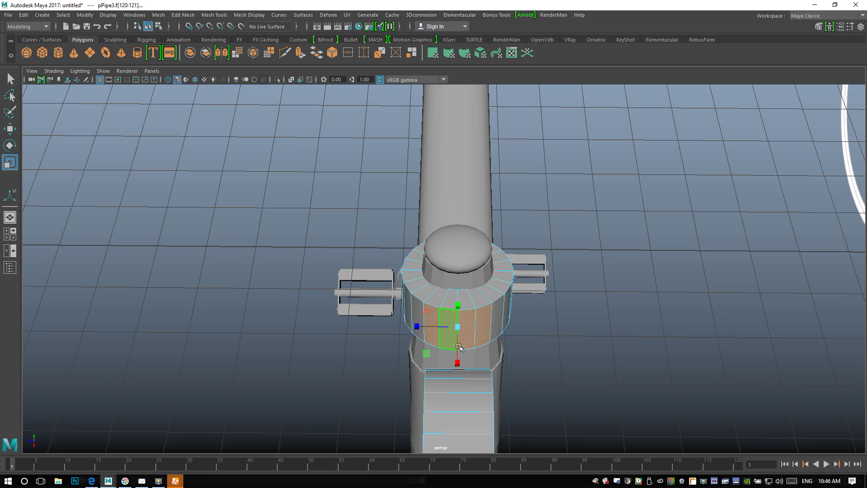
key(Delete)
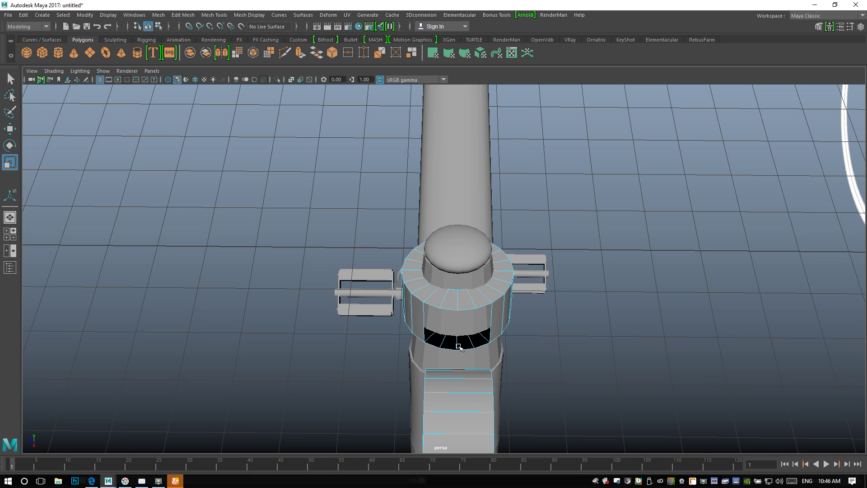
Delete the four outer faces of the handlebar clamp ring that face the head tube collar
alt+drag(379, 321, 497, 285)
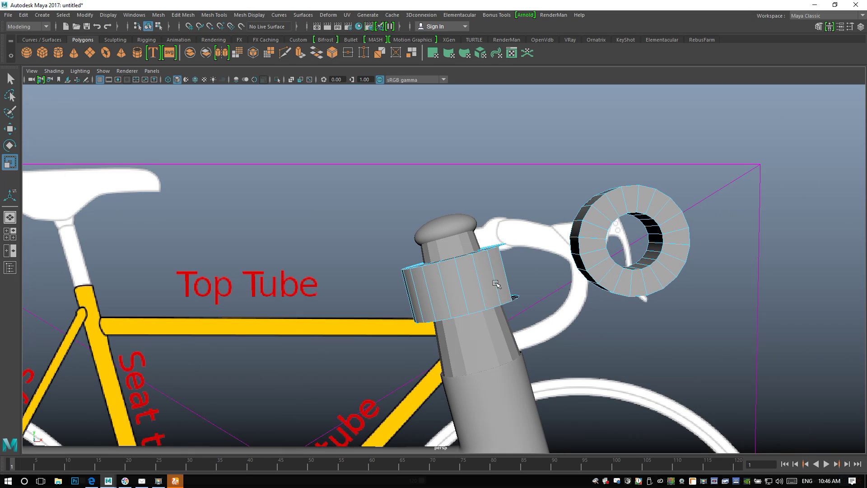
click(575, 247)
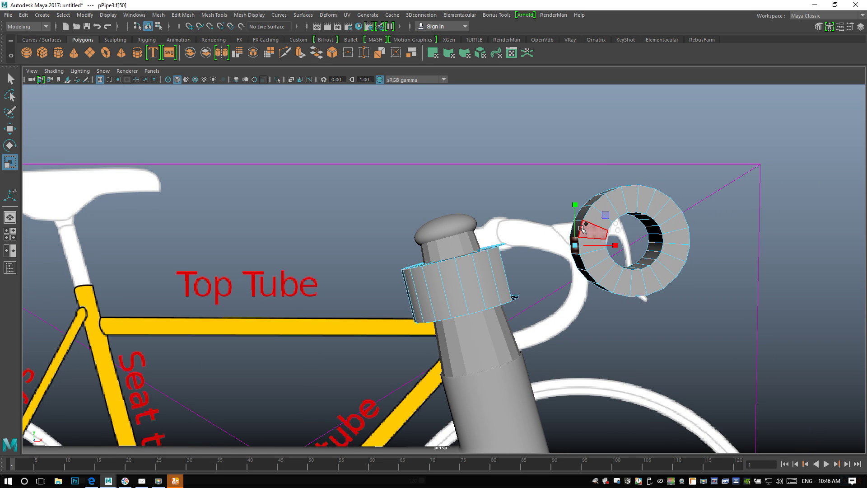
shift+click(582, 261)
shift+click(587, 276)
shift+click(577, 224)
key(Delete)
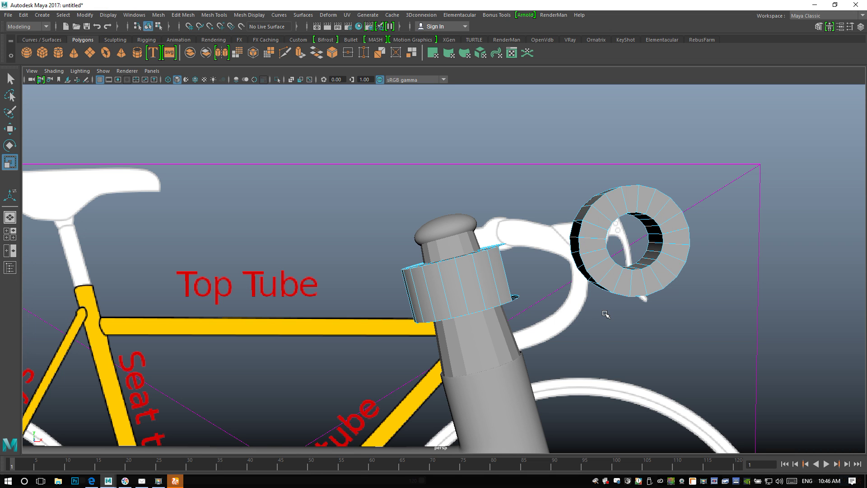
Bridge the open border edges of the head tube collar and clamp ring using Smooth path + curve with 15 divisions
alt+drag(662, 306, 657, 327)
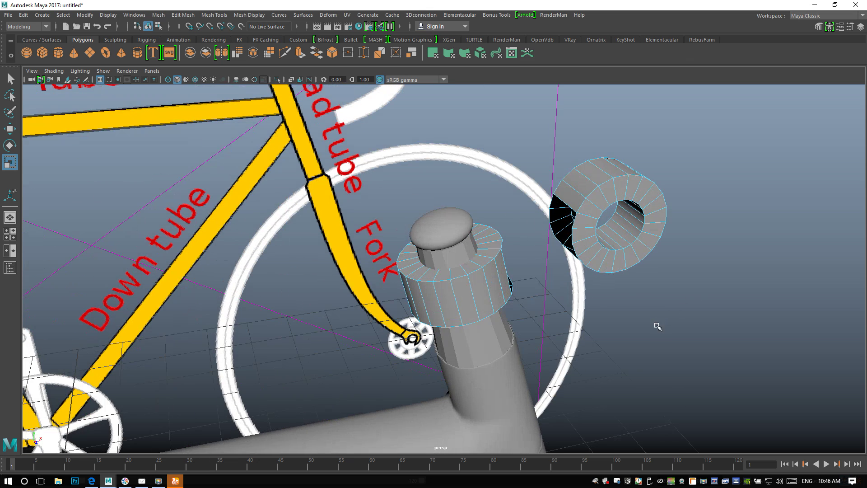
right_drag(561, 201, 565, 180)
double_click(566, 204)
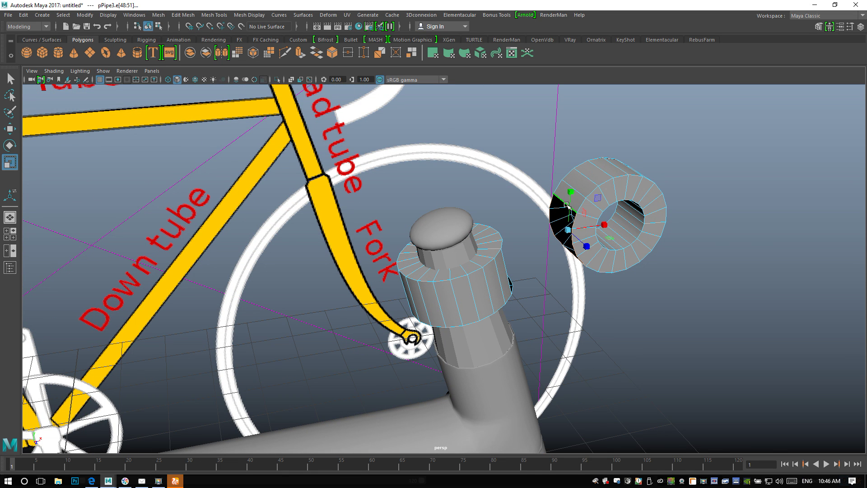
alt+drag(596, 285, 494, 293)
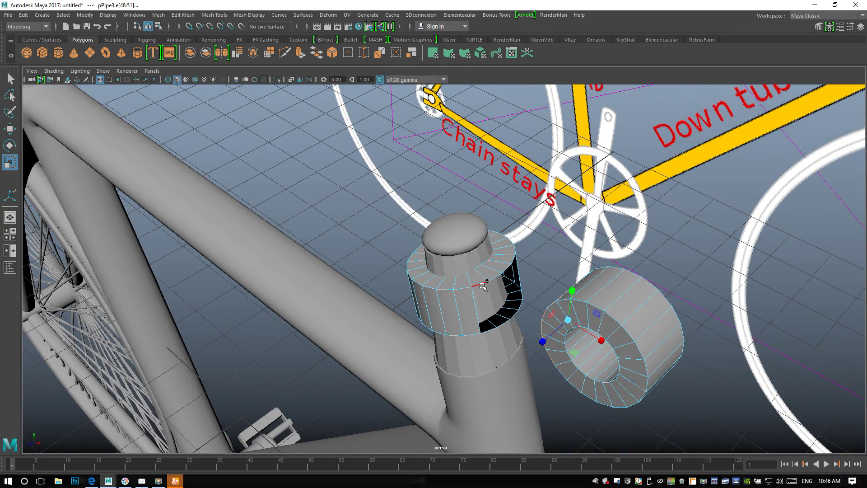
shift+click(482, 285)
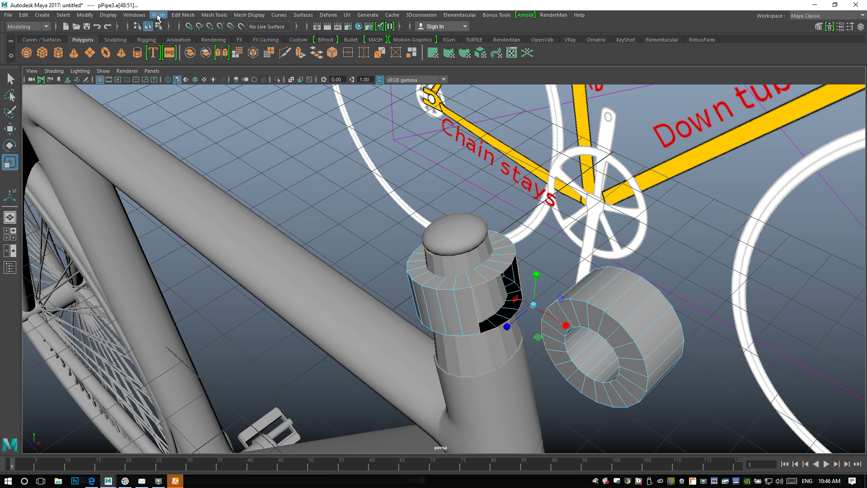
click(184, 15)
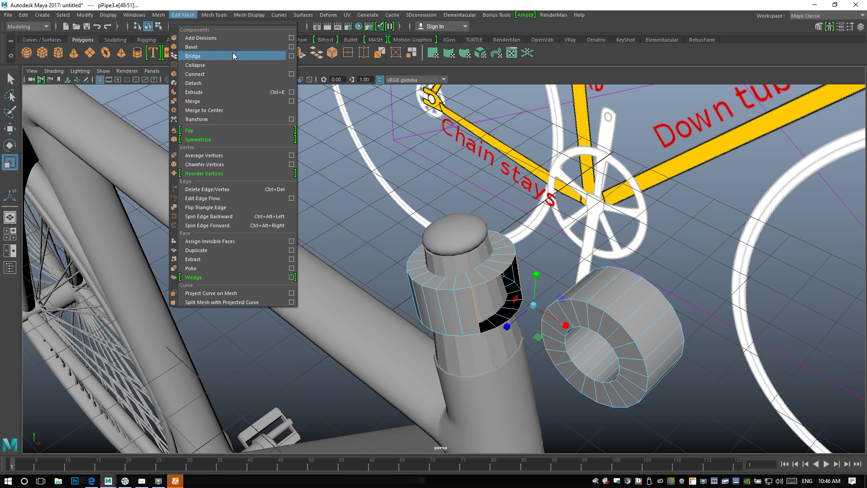
click(292, 56)
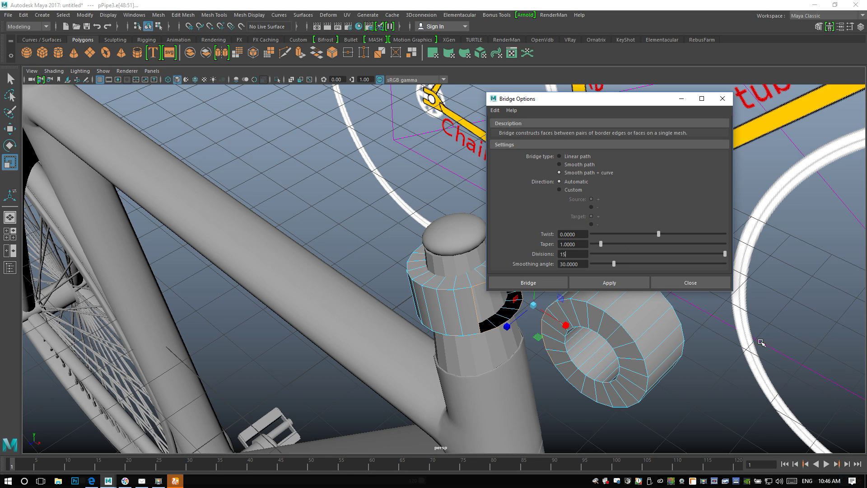
click(529, 283)
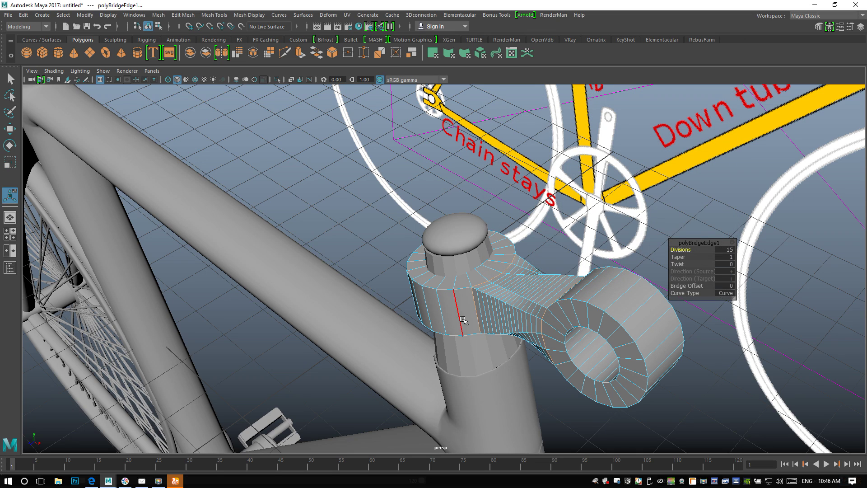
Preview the bridged stem with smoothing, examine the shape of its collar, arm and clamp ring, and return to the unsmoothed display
scroll(462, 319, down, 2)
alt+drag(439, 315, 467, 271)
right_drag(468, 210, 504, 202)
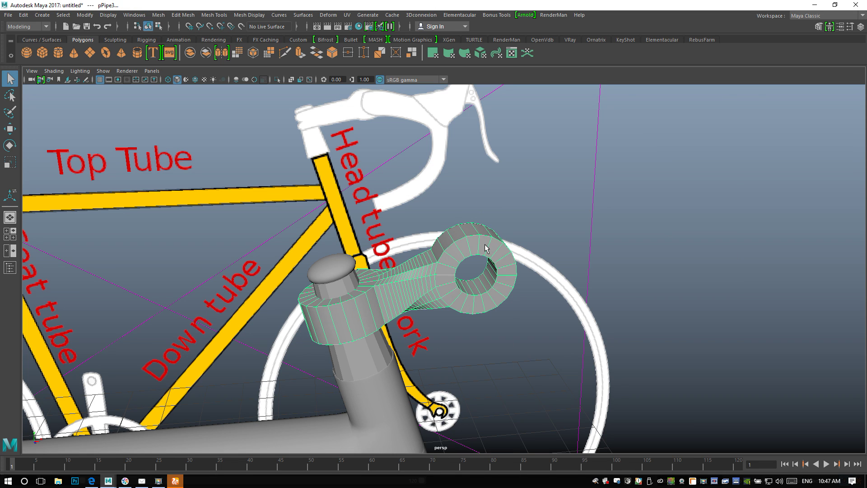
key(3)
alt+drag(511, 308, 481, 324)
alt+drag(479, 320, 458, 248)
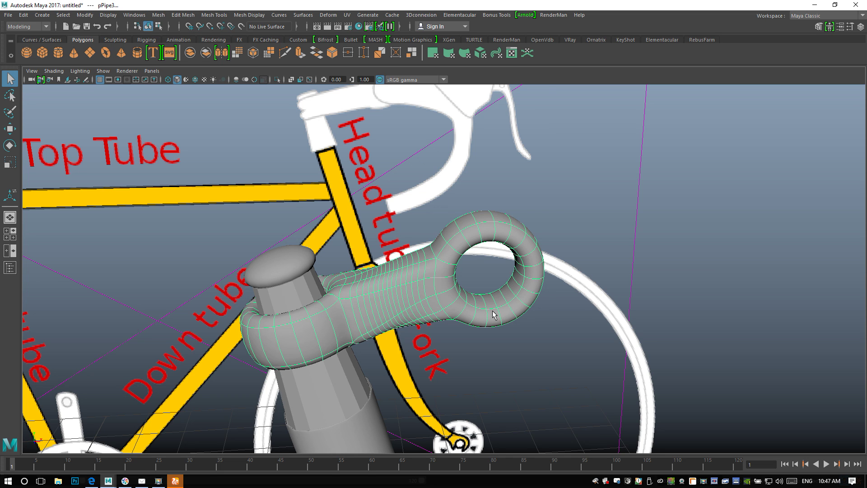
key(1)
Insert an edge loop close to the rim of the clamp ring's hole on each of its two side faces
click(183, 15)
click(211, 15)
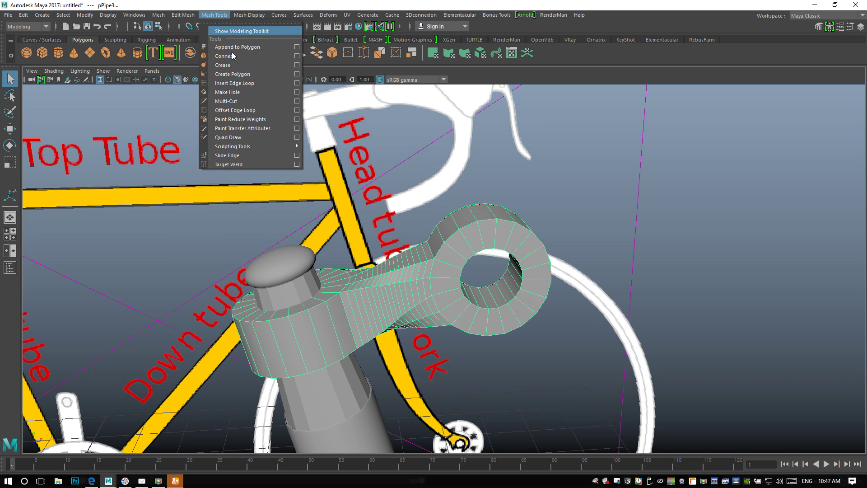
click(297, 85)
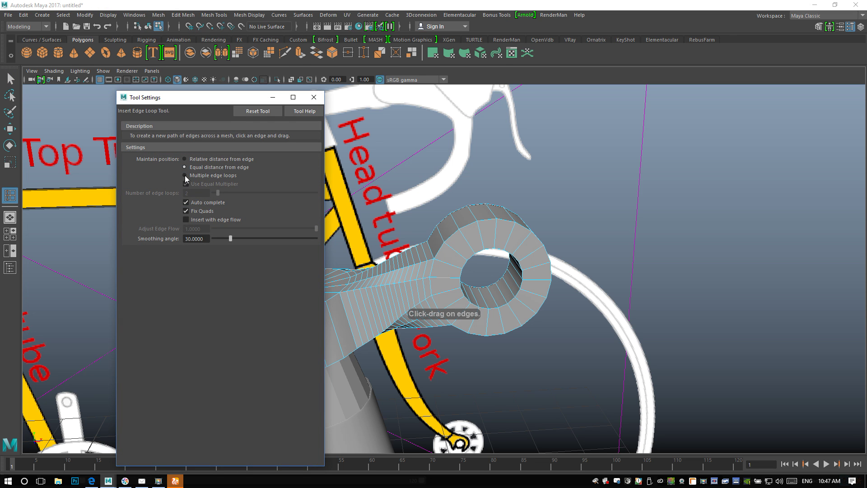
click(314, 97)
scroll(489, 296, up, 2)
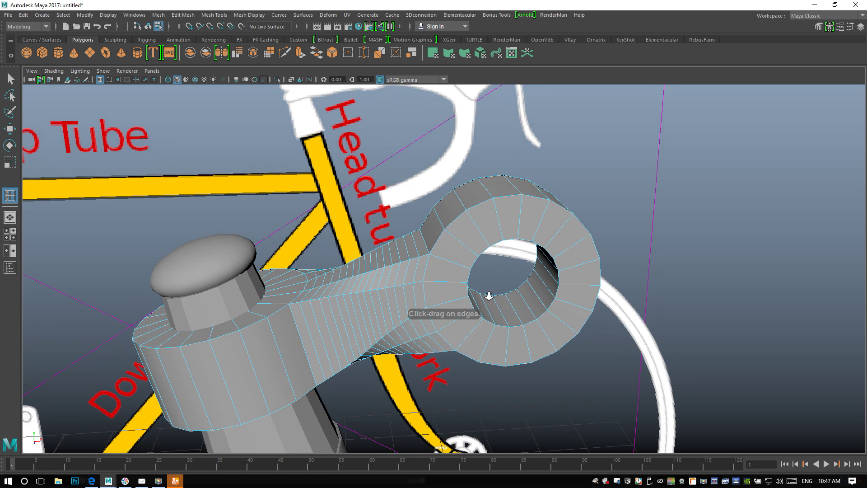
scroll(489, 296, up, 1)
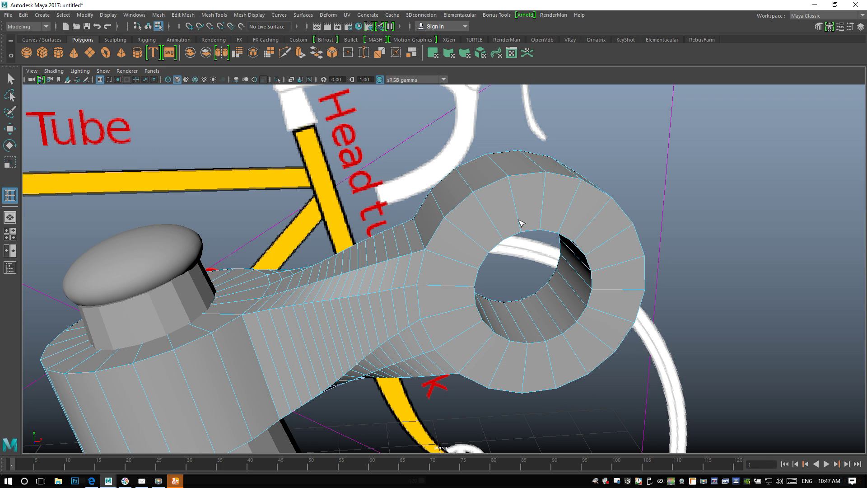
click(522, 232)
alt+drag(567, 324, 412, 332)
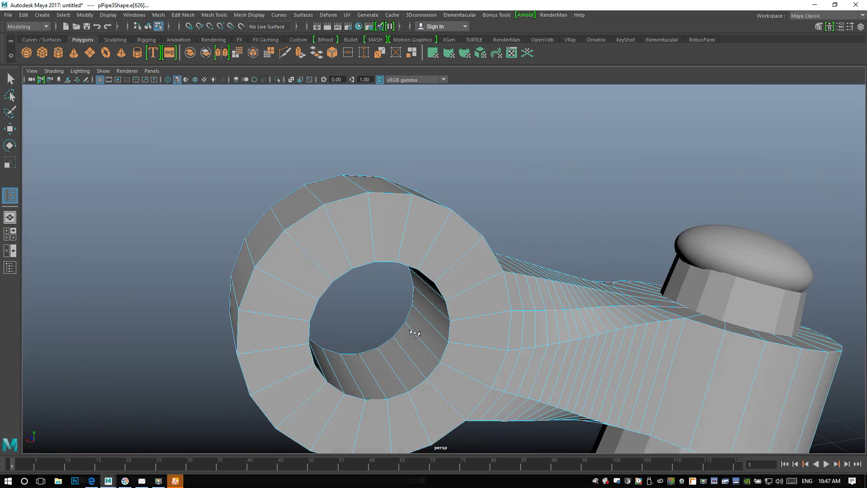
click(356, 268)
Insert supporting edge loops around the rim of the head tube collar's hole and return to object selection
alt+drag(325, 286, 541, 270)
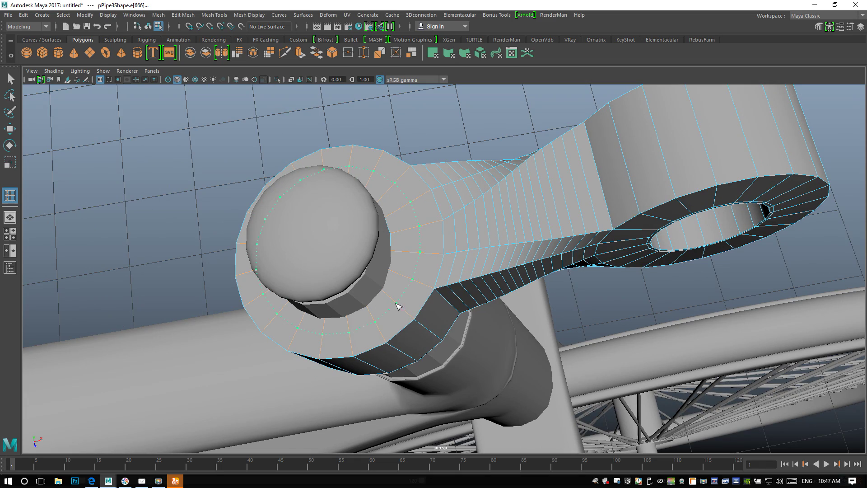
alt+drag(457, 358, 386, 321)
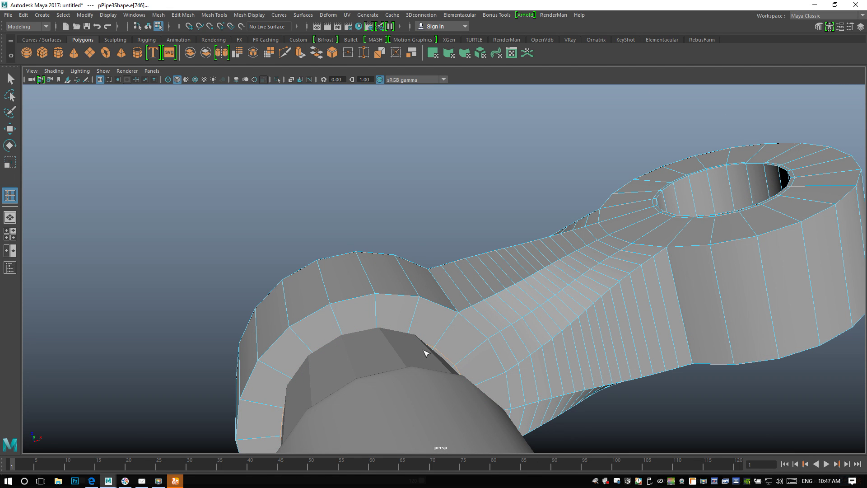
key(q)
right_drag(407, 208, 451, 195)
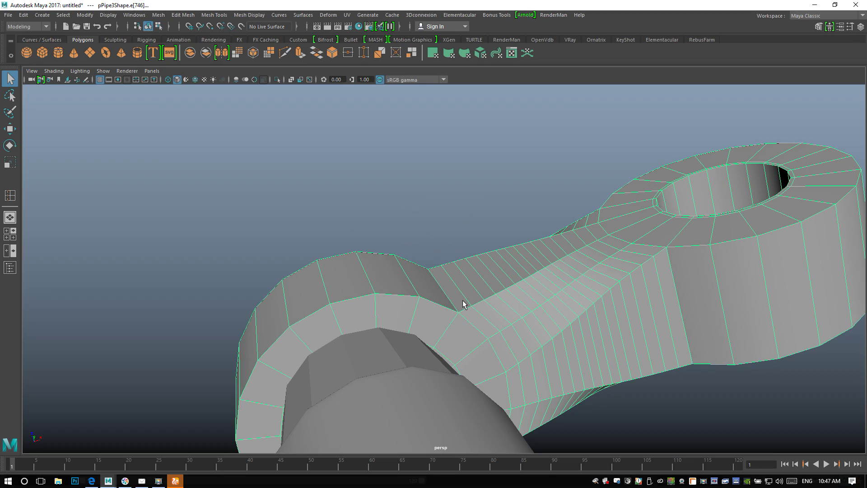
Preview the stem smoothed with its hole-rim edge loops, examine its outer edges, and restore the unsmoothed display
key(3)
alt+drag(426, 281, 454, 333)
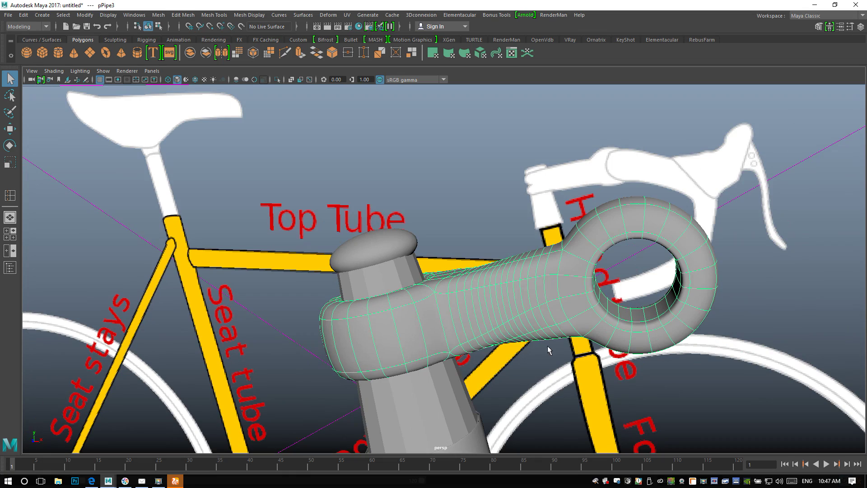
alt+middle_drag(548, 346, 458, 328)
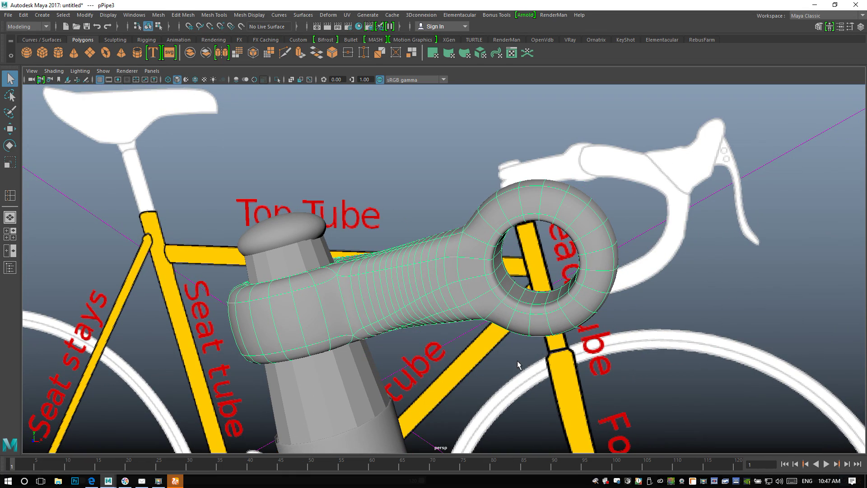
alt+drag(517, 360, 541, 210)
key(1)
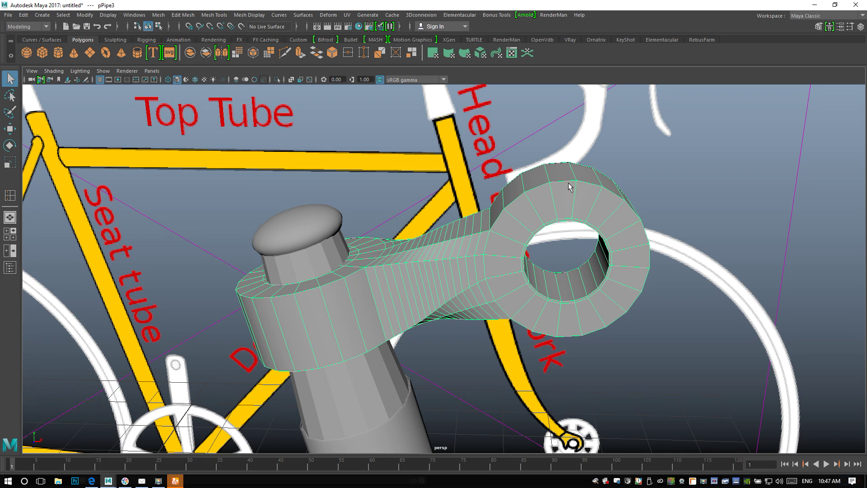
Insert edge loops close to both outer borders of the stem, running around the clamp ring, arm and collar
click(240, 14)
mouse_move(214, 14)
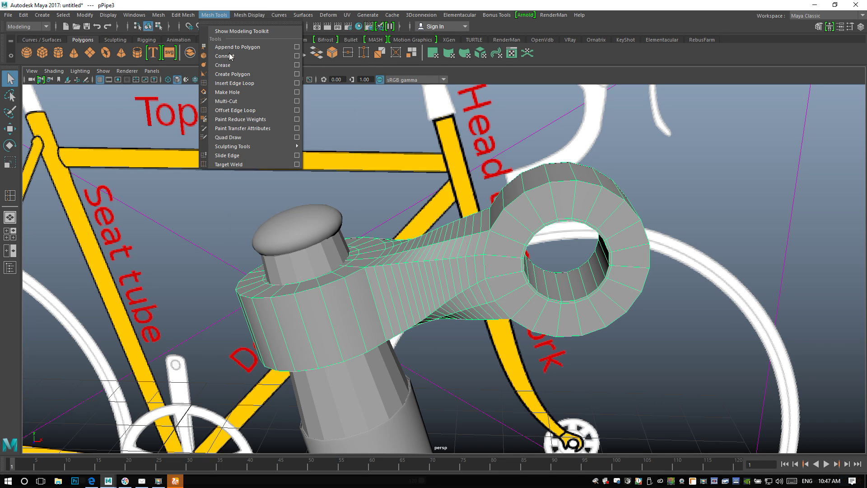
click(241, 83)
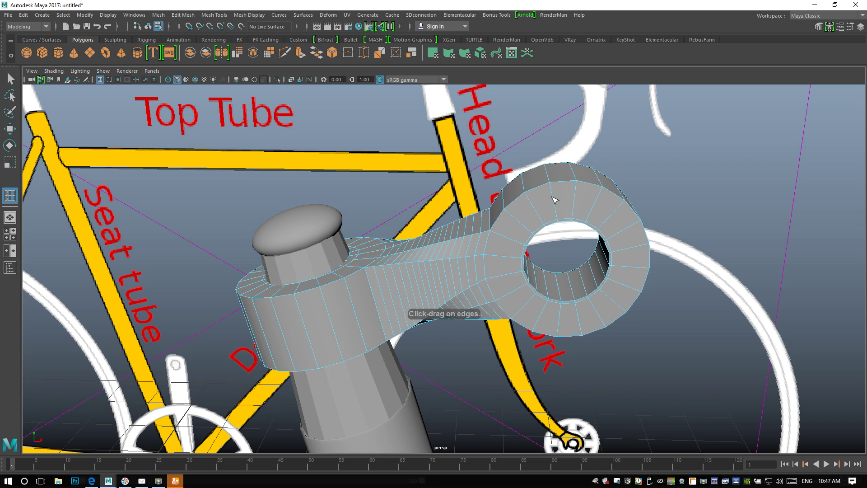
alt+drag(518, 226, 503, 155)
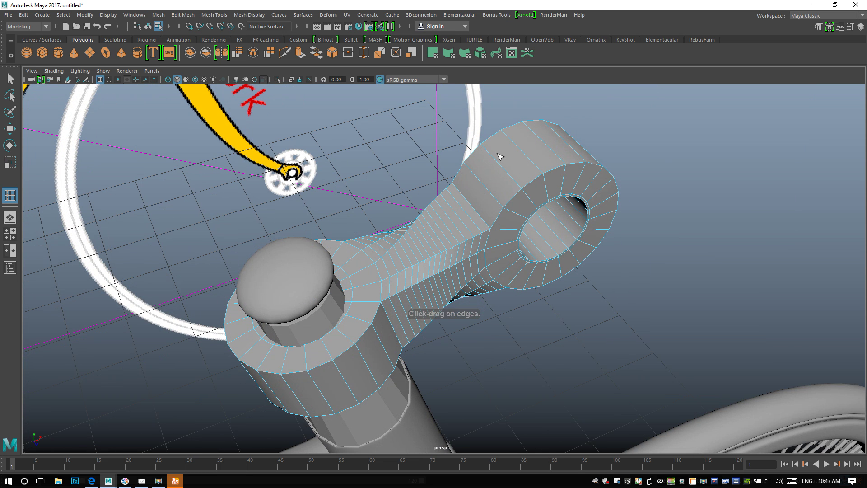
click(488, 156)
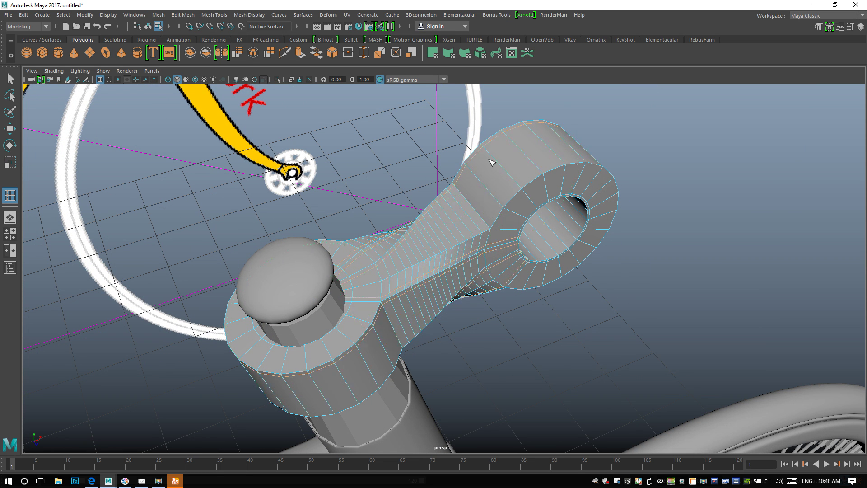
click(522, 192)
alt+drag(548, 275, 517, 282)
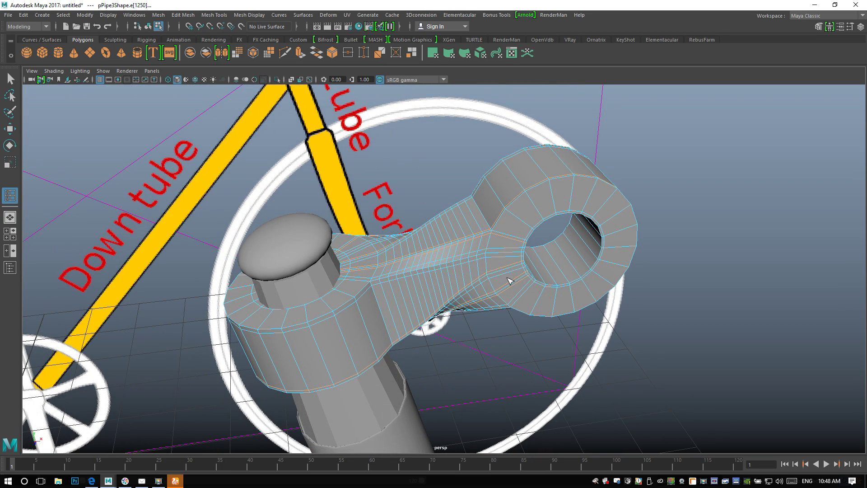
key(q)
right_drag(511, 179, 538, 164)
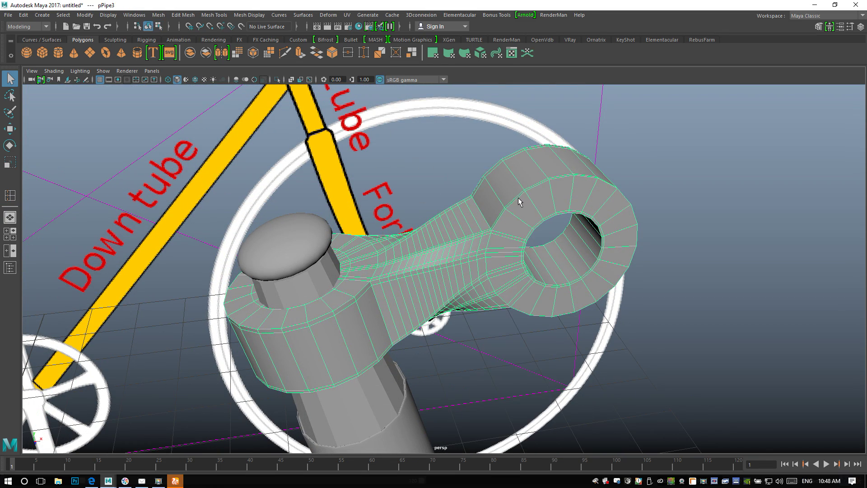
Preview the stem smoothed with its outer-border edge loops, examine the sharpened edges, and switch back to the unsmoothed display
key(3)
click(690, 304)
alt+drag(684, 302, 675, 308)
alt+drag(665, 340, 628, 337)
click(461, 297)
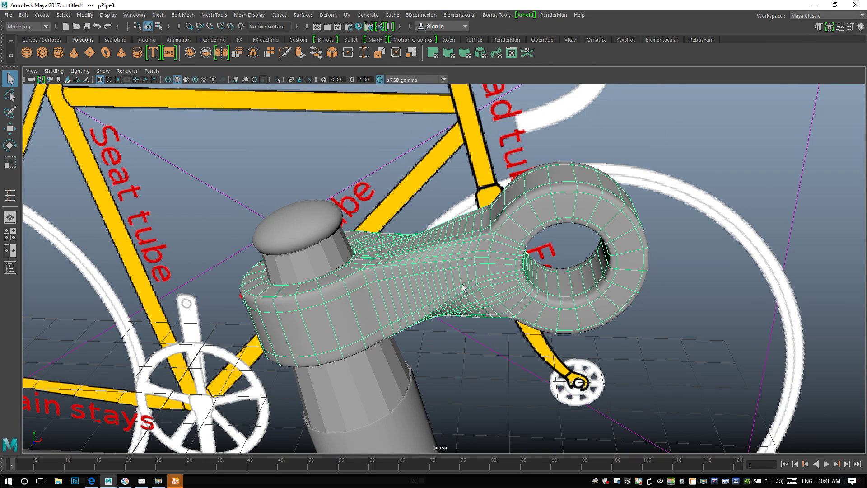
scroll(459, 309, down, 2)
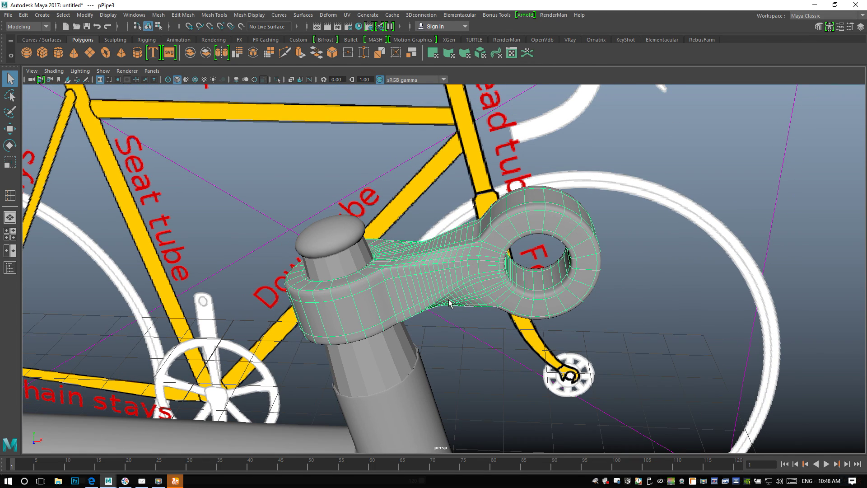
key(1)
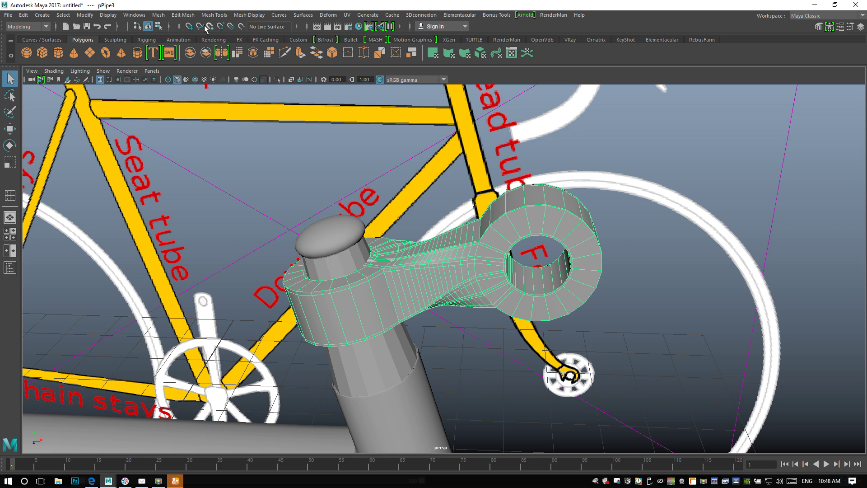
Apply Smooth to the stem mesh and deselect it
click(160, 17)
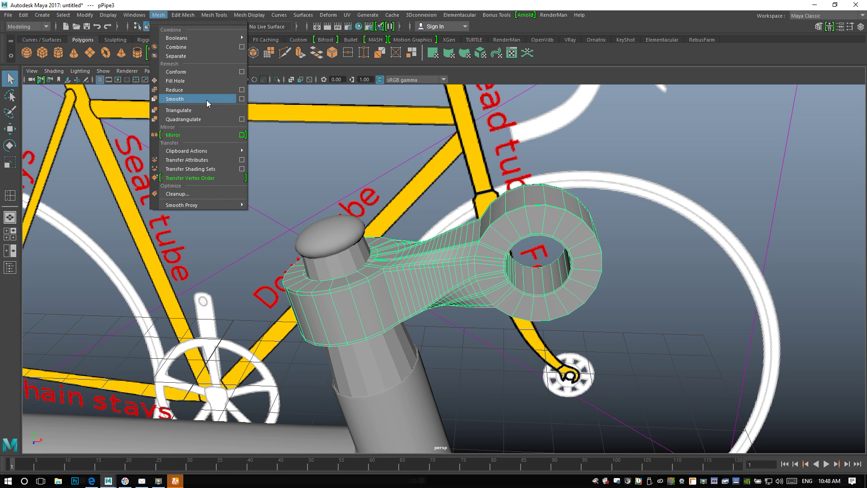
click(207, 99)
click(664, 294)
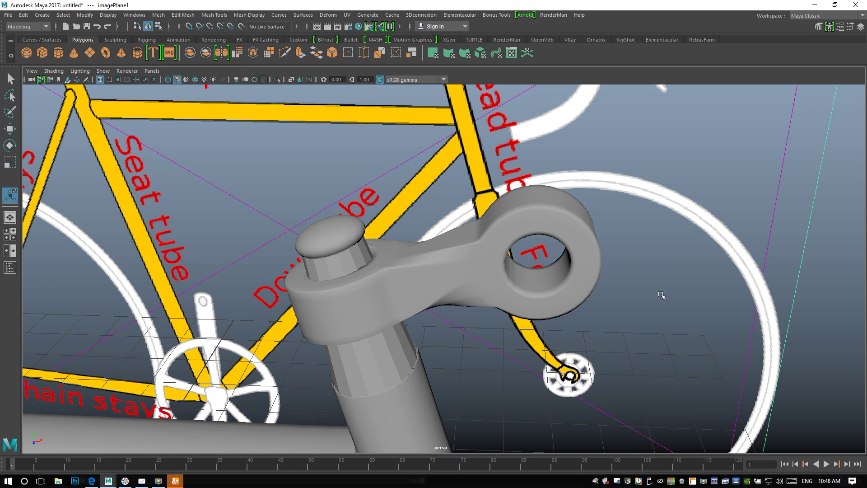
Create a polygon cylinder and move it up and forward to the stem's handlebar clamp
scroll(646, 294, down, 3)
scroll(644, 299, down, 2)
alt+drag(639, 309, 670, 304)
scroll(671, 304, down, 2)
scroll(637, 306, down, 2)
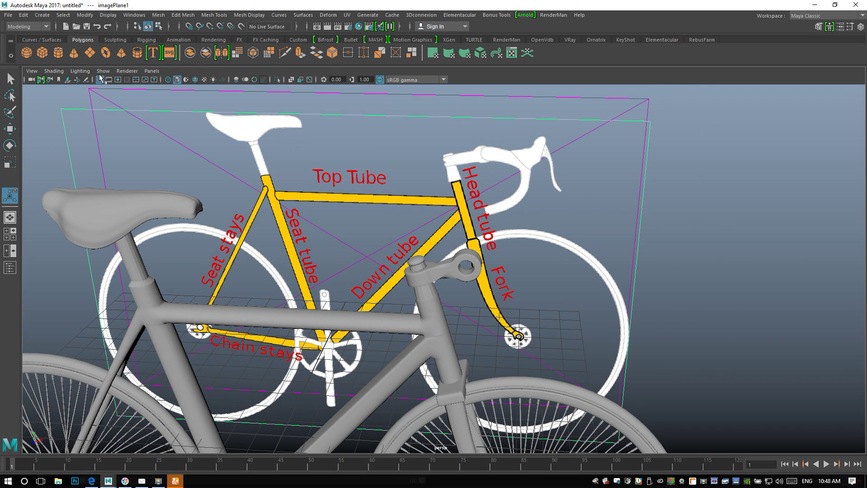
click(57, 52)
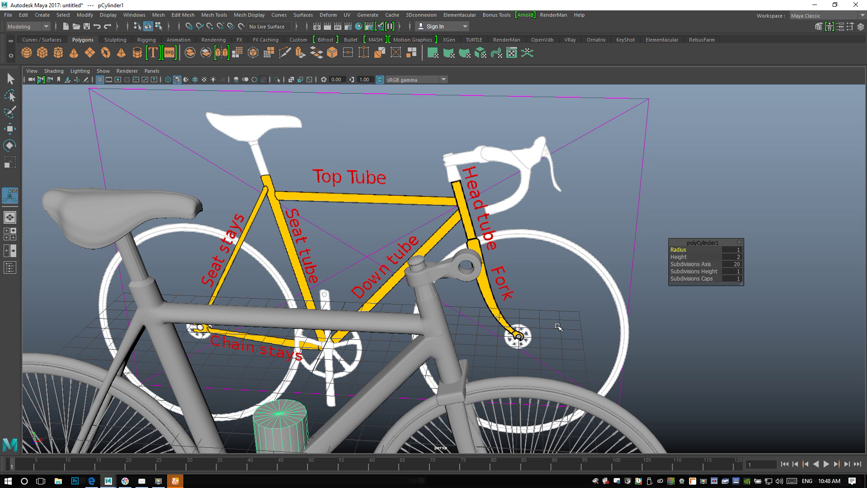
key(w)
drag(279, 399, 263, 221)
drag(307, 255, 504, 298)
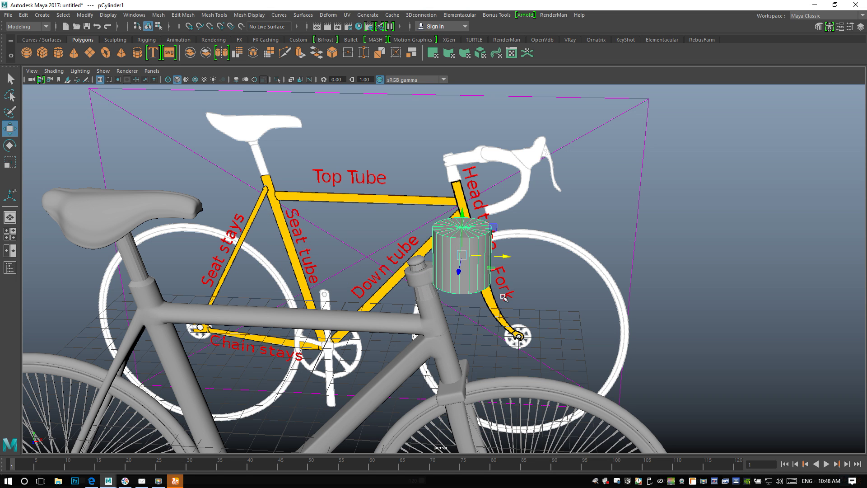
Rotate the cylinder 90 degrees about X so its axis runs crosswise to the bicycle frame
key(f)
key(e)
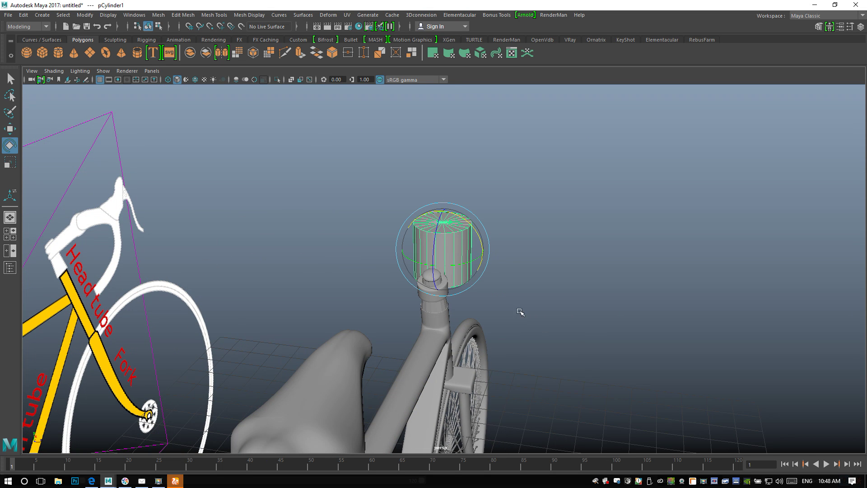
drag(468, 221, 497, 282)
key([)
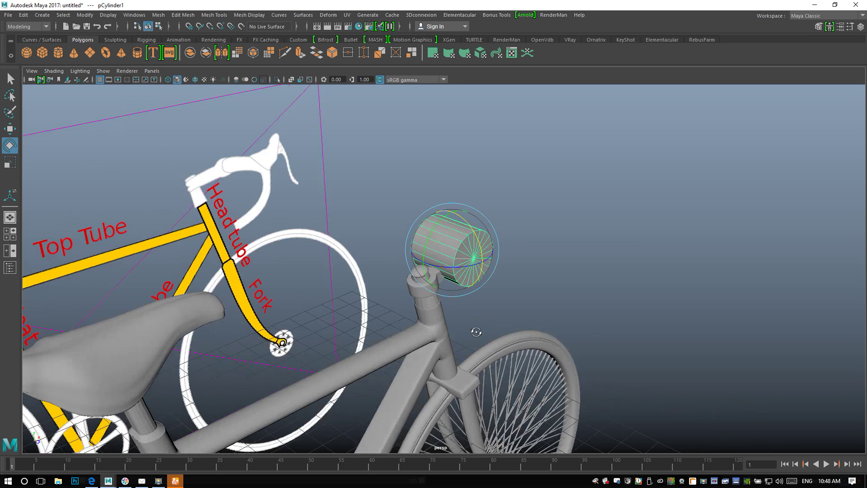
In the front view, scale the cylinder down uniformly and move it into the hole of the stem's handlebar clamp
click(10, 233)
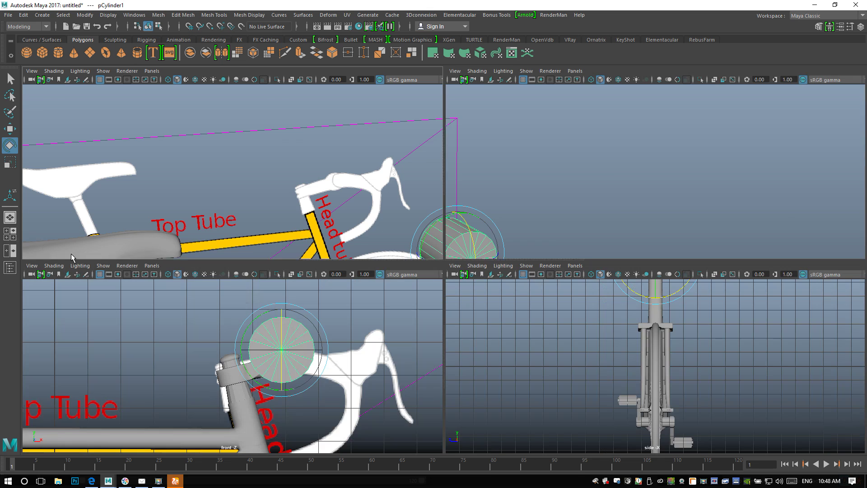
key(space)
key(space)
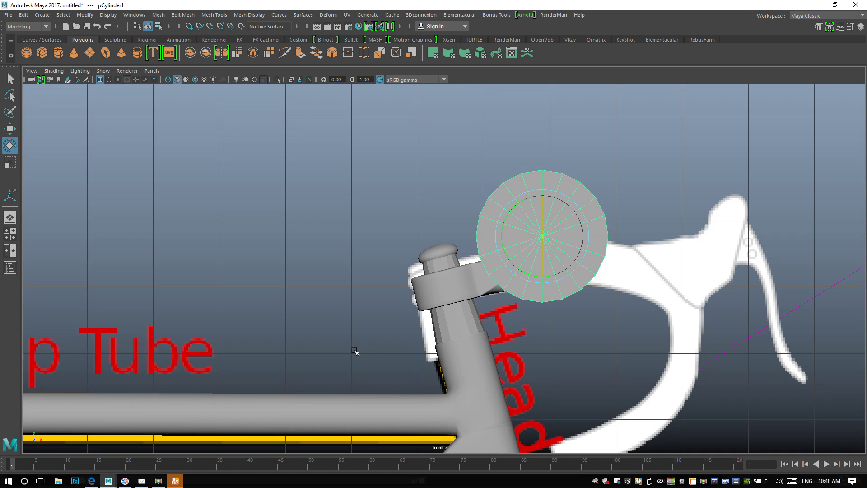
key(r)
drag(555, 235, 457, 255)
key(w)
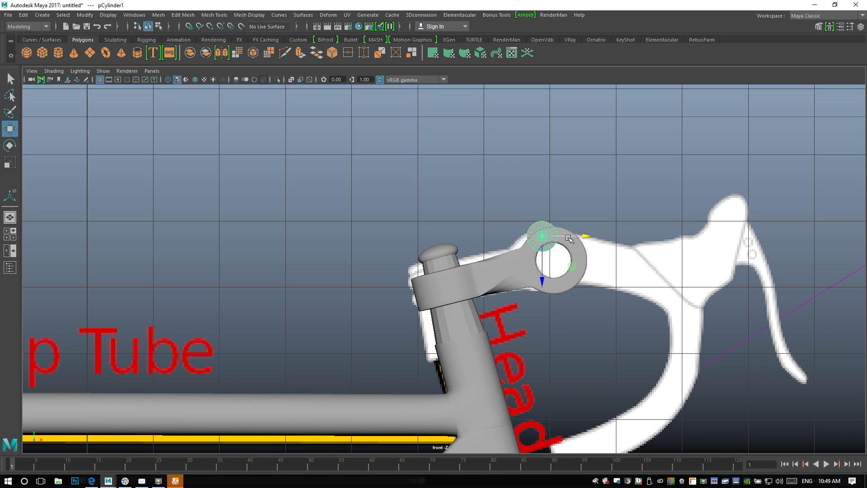
drag(544, 283, 548, 305)
drag(587, 259, 599, 262)
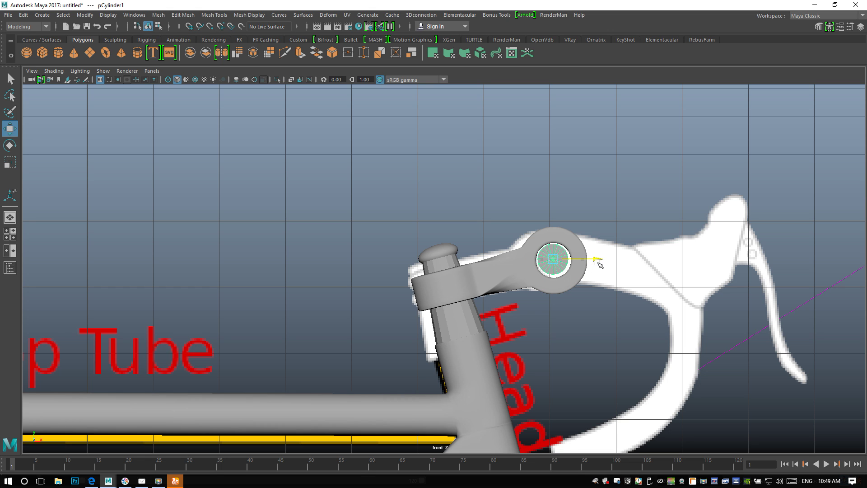
Enlarge the cylinder slightly and shift it down and forward toward the center of the clamp hole, checking against the wireframe
key(f)
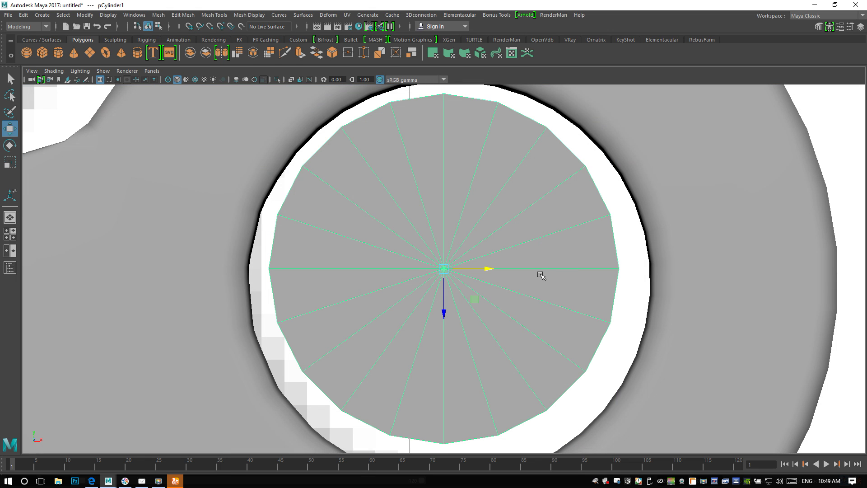
key(r)
drag(444, 269, 462, 274)
key(w)
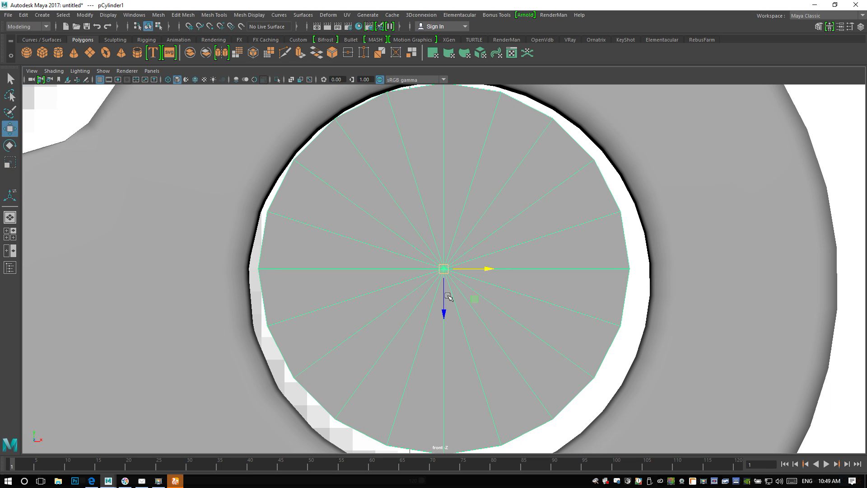
drag(445, 314, 446, 319)
key(4)
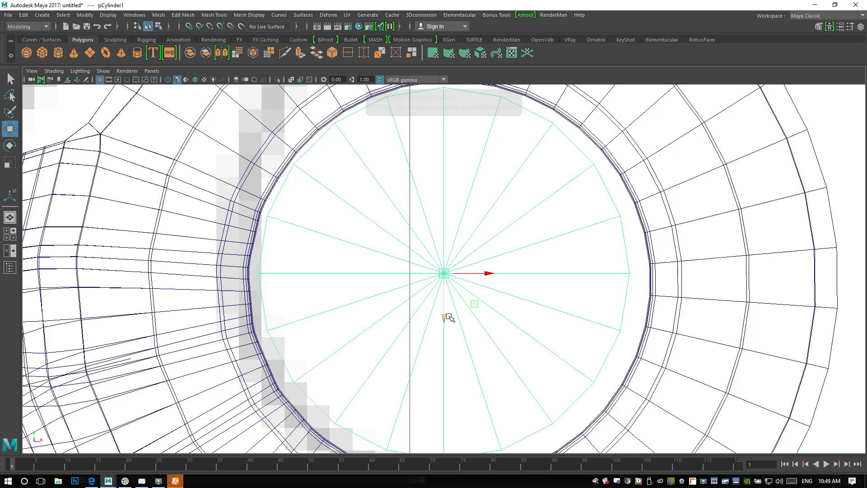
drag(488, 273, 497, 274)
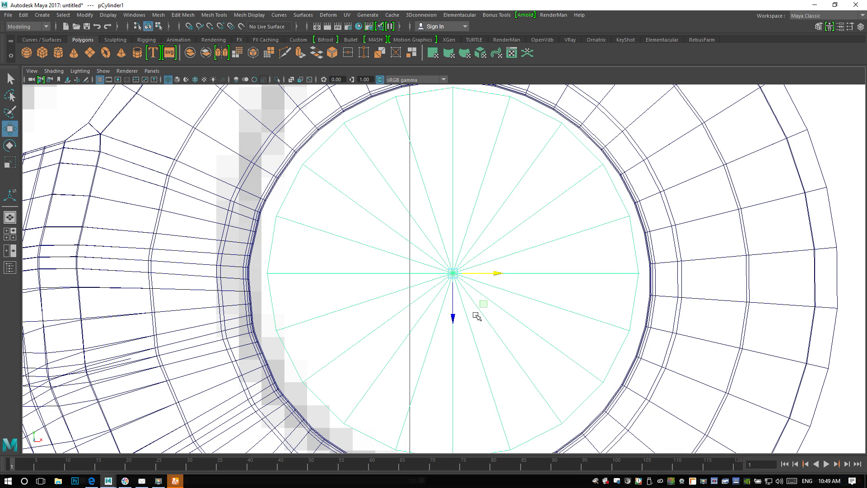
Lower the cylinder slightly, enlarge it to a scale of about 0.27 to fill the clamp hole, and fine-tune its height in shaded display
drag(454, 317, 456, 327)
key(ctrl+z)
key(r)
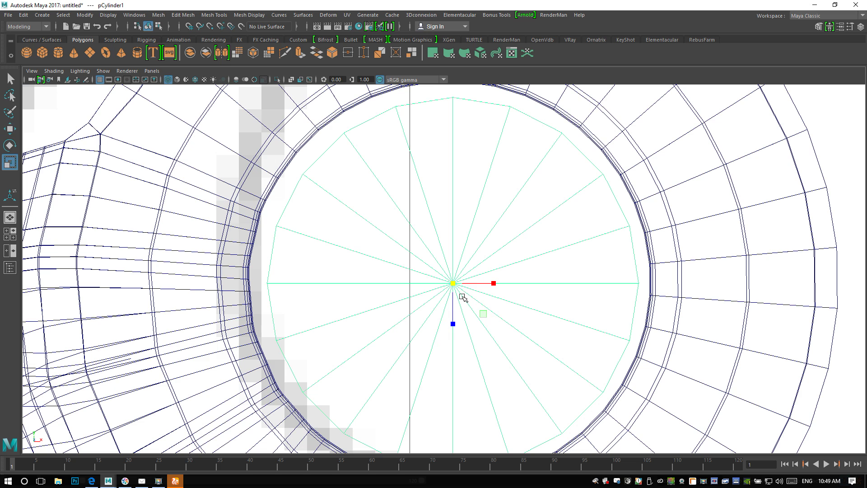
drag(454, 284, 470, 290)
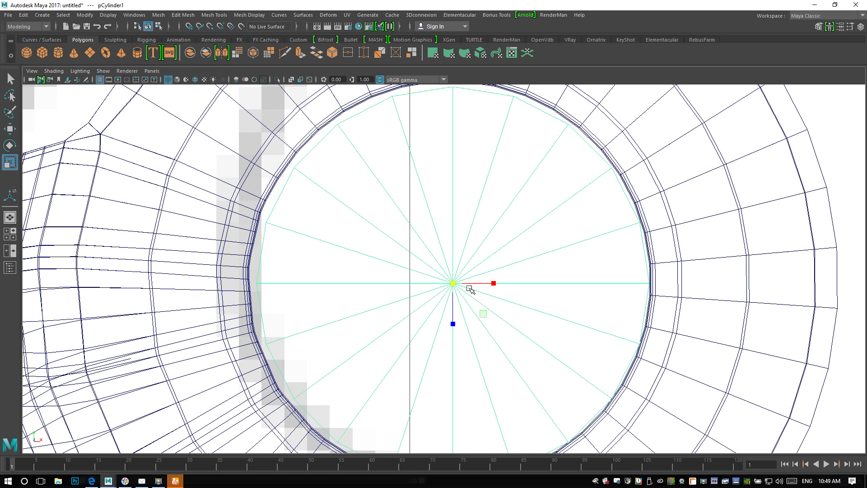
key(5)
scroll(469, 285, down, 10)
scroll(470, 282, up, 5)
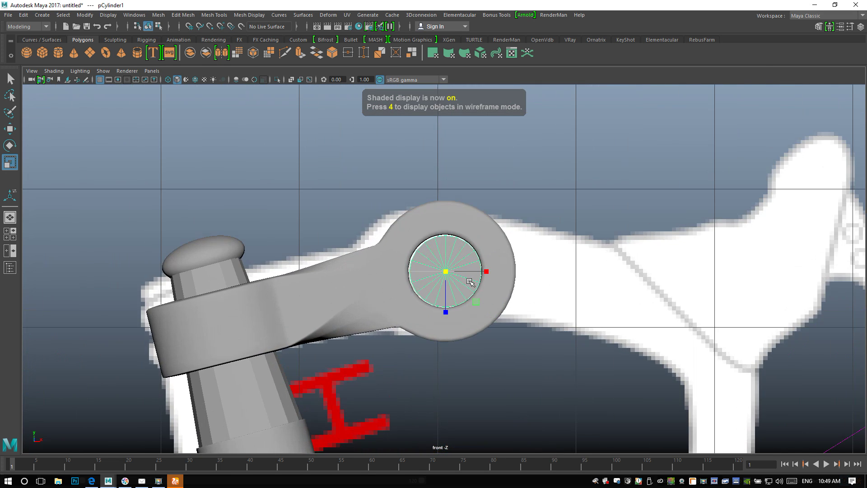
scroll(469, 282, up, 3)
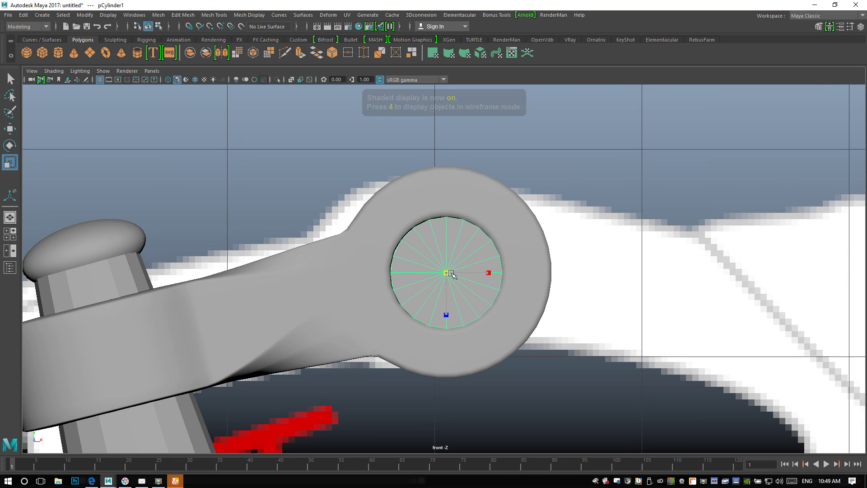
key(w)
drag(447, 311, 448, 316)
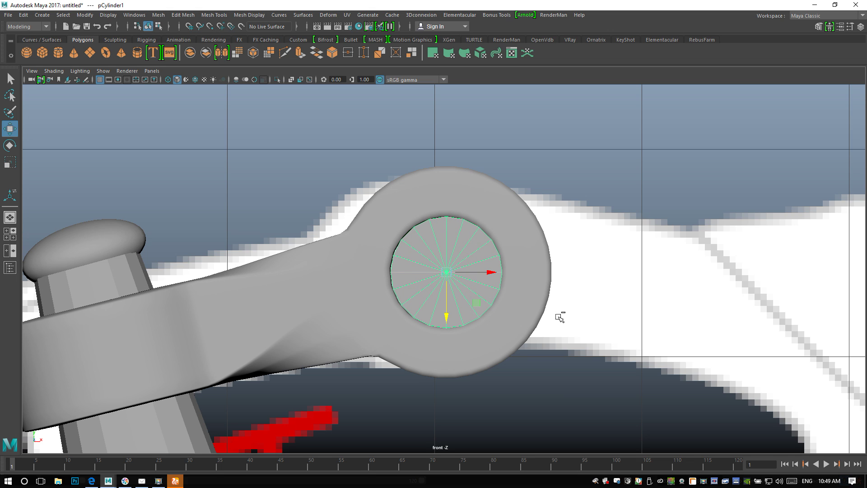
Set the cylinder's axis subdivisions to 30 and its cap subdivisions to 0
key(ctrl+a)
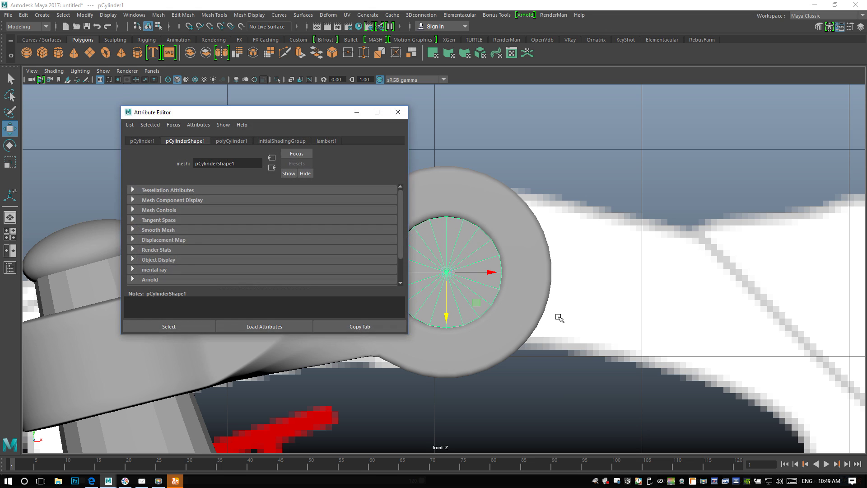
click(224, 141)
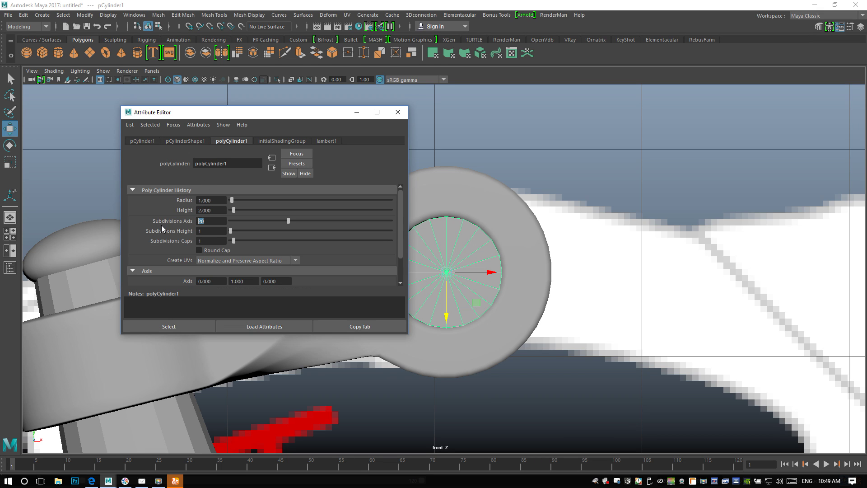
text(30)
key(Return)
text(0)
key(Return)
click(398, 112)
Stretch the cylinder along its axis in the perspective view so it protrudes from both sides of the stem clamp
click(13, 232)
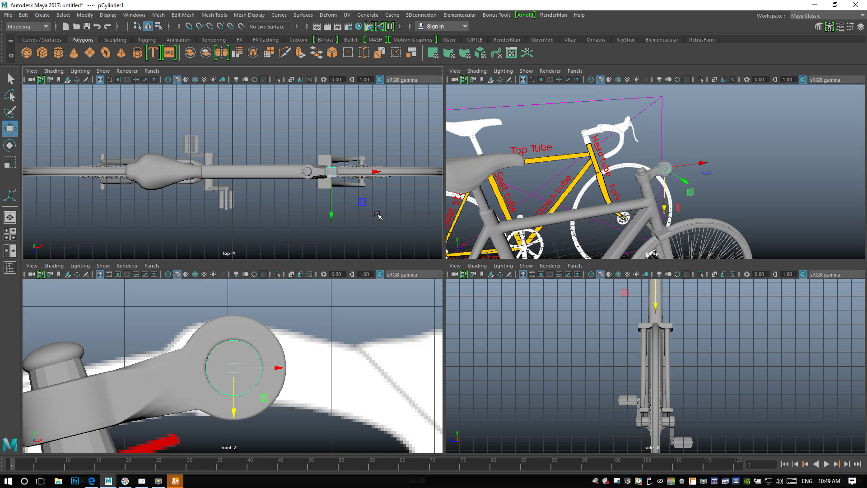
key(space)
alt+drag(498, 259, 646, 297)
key(r)
scroll(556, 300, up, 3)
scroll(581, 328, down, 5)
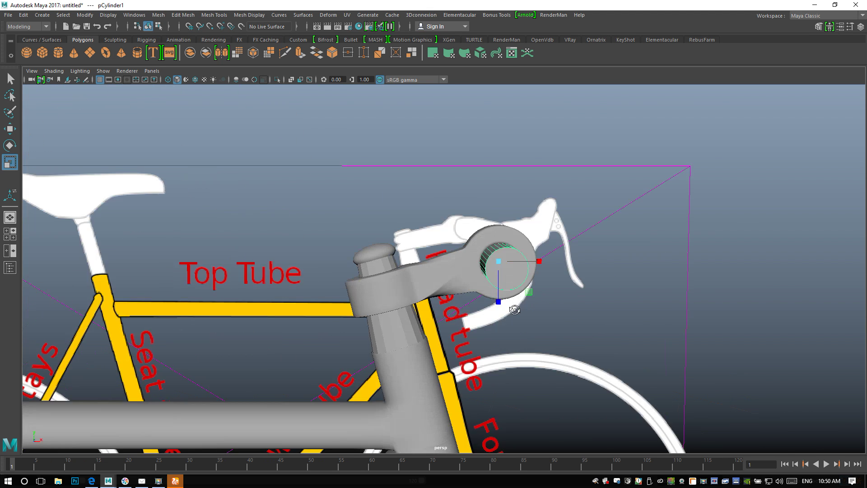
scroll(518, 209, up, 2)
Delete the cap faces at both ends of the handlebar cylinder, leaving an open tube
right_drag(517, 209, 517, 234)
click(519, 291)
click(556, 305)
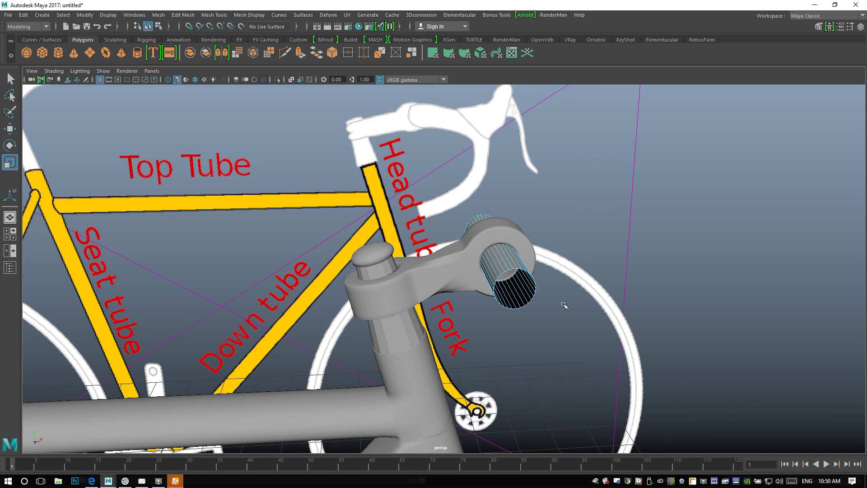
alt+drag(573, 316, 440, 334)
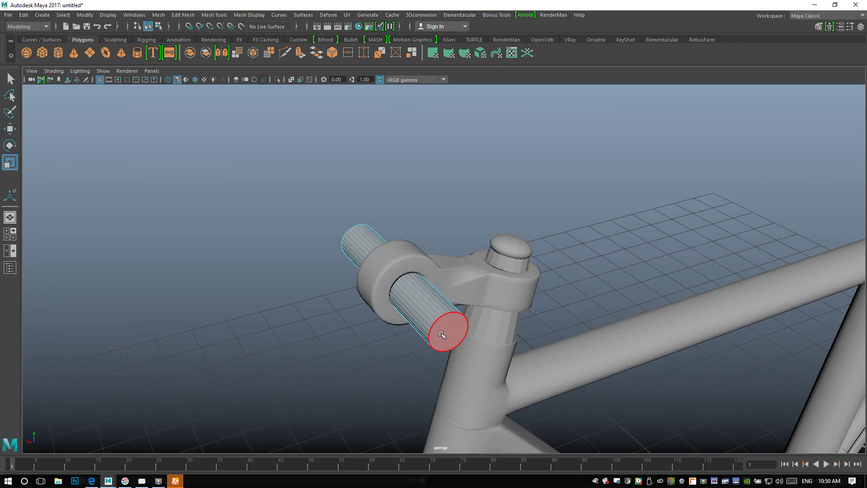
click(450, 332)
click(484, 363)
Return the tube to object mode and adjust its lengthwise scale to about 1.72, keeping it centered in the stem clamp
alt+right_drag(485, 364, 438, 343)
alt+drag(438, 343, 424, 280)
right_drag(424, 274, 468, 196)
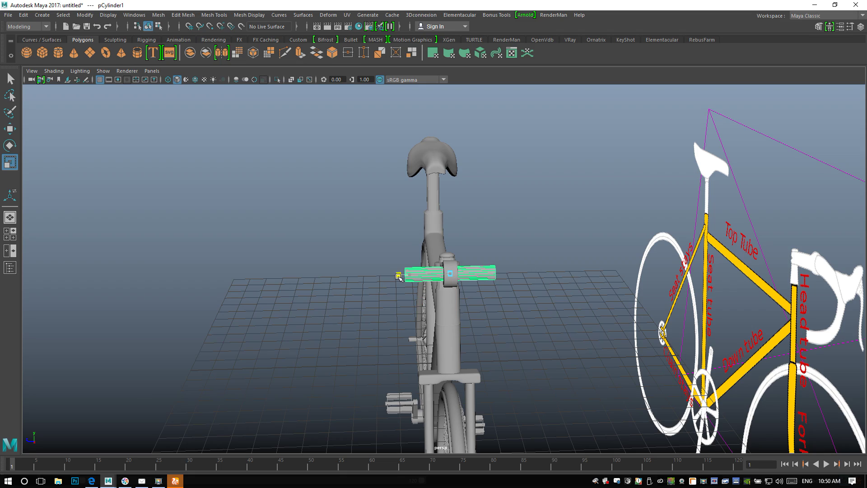
alt+drag(398, 278, 427, 291)
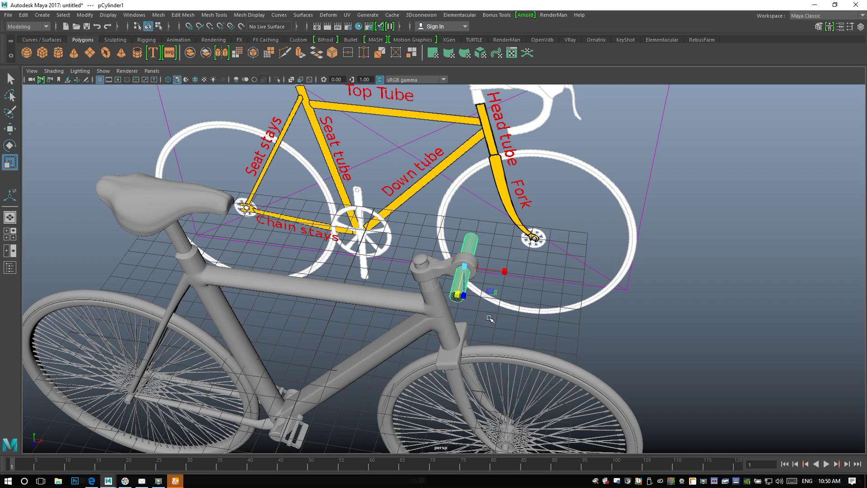
alt+drag(486, 348, 556, 358)
alt+drag(557, 364, 564, 357)
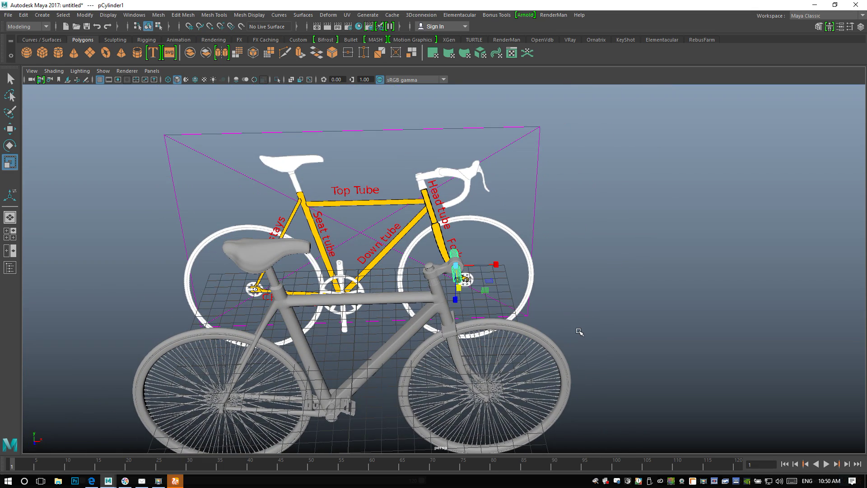
Review the handlebar tube's transform and shape attributes
key(ctrl+a)
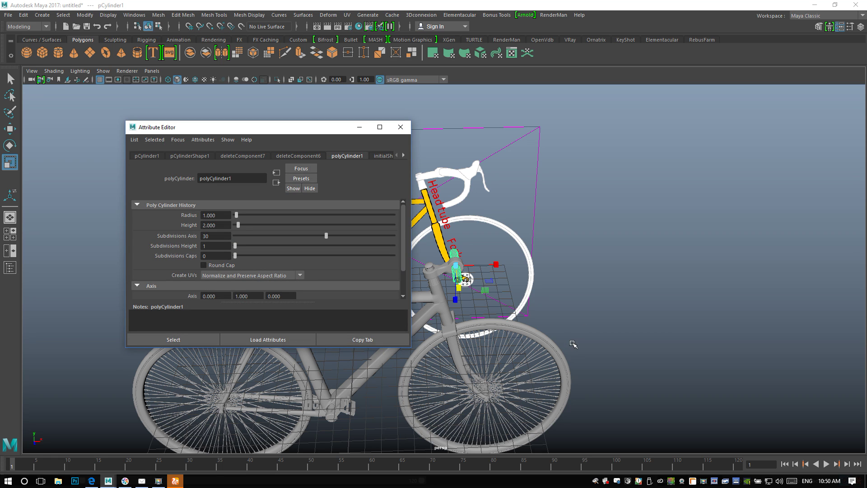
click(151, 156)
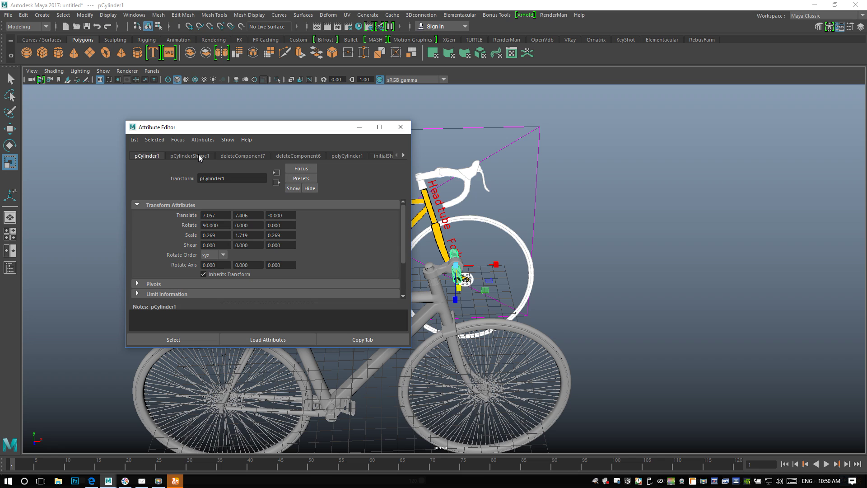
click(199, 156)
click(145, 156)
click(359, 127)
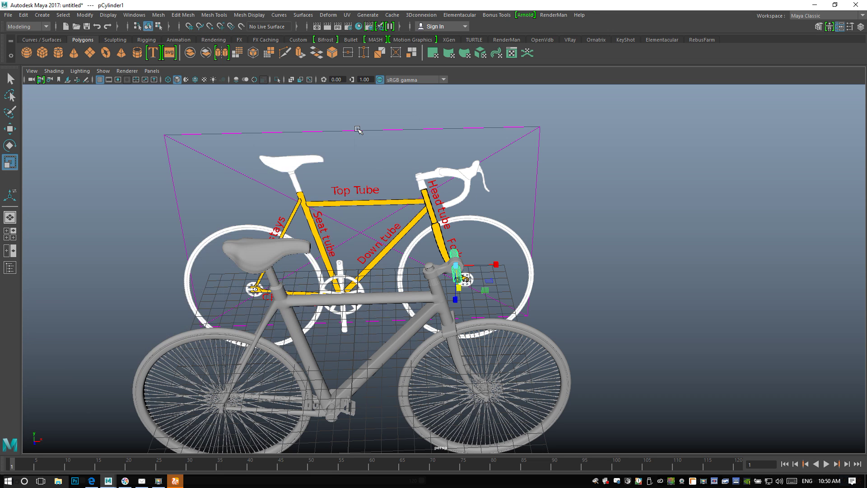
Create a polygon torus and rotate it -90 degrees about X so it stands parallel to the bicycle's side plane
click(107, 53)
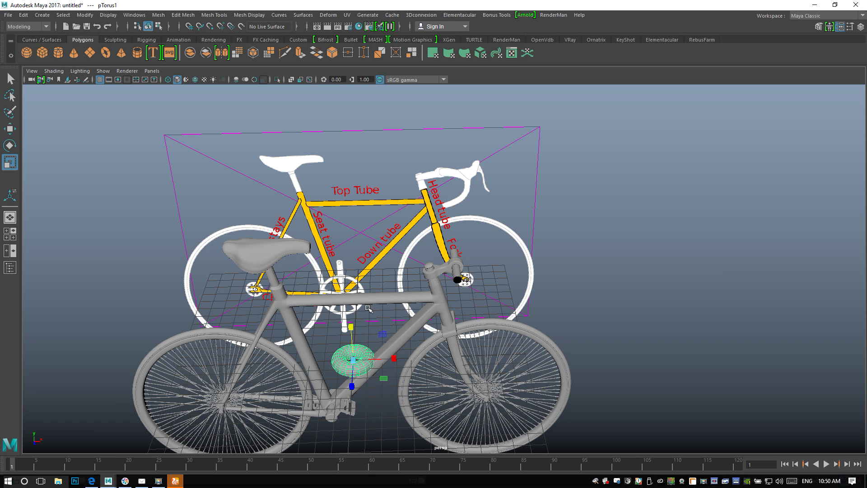
key(e)
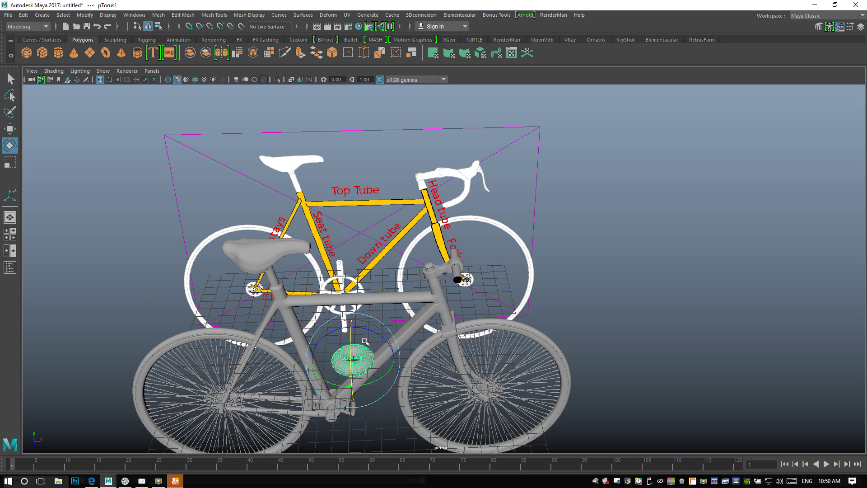
drag(351, 333, 427, 369)
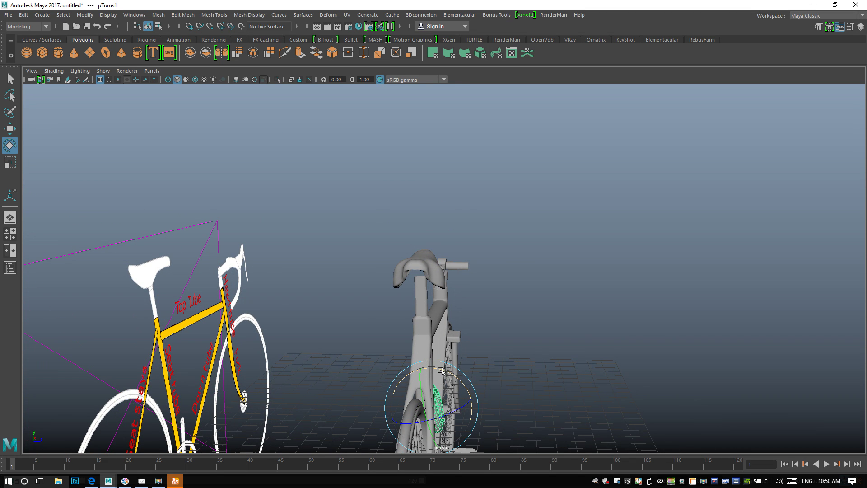
alt+drag(509, 389, 440, 398)
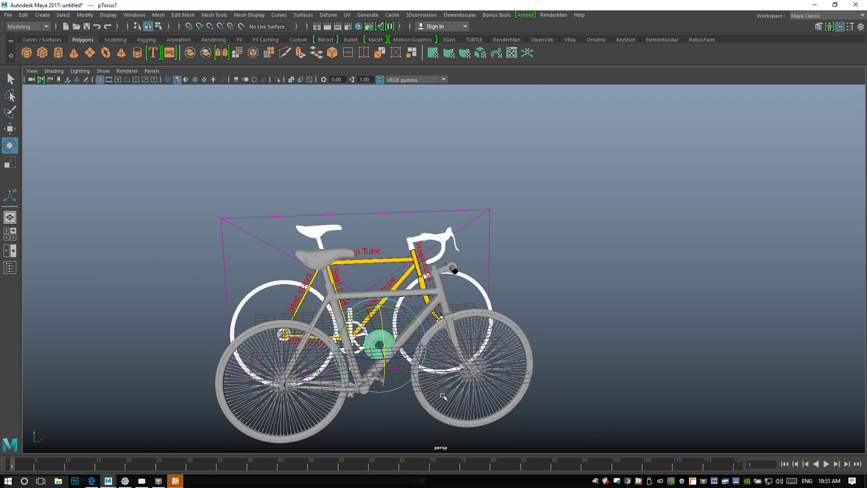
Move the torus up and forward to about X 8.365, Y 6.777, in front of the stem clamp, and display its channel values
key(w)
drag(378, 300, 378, 232)
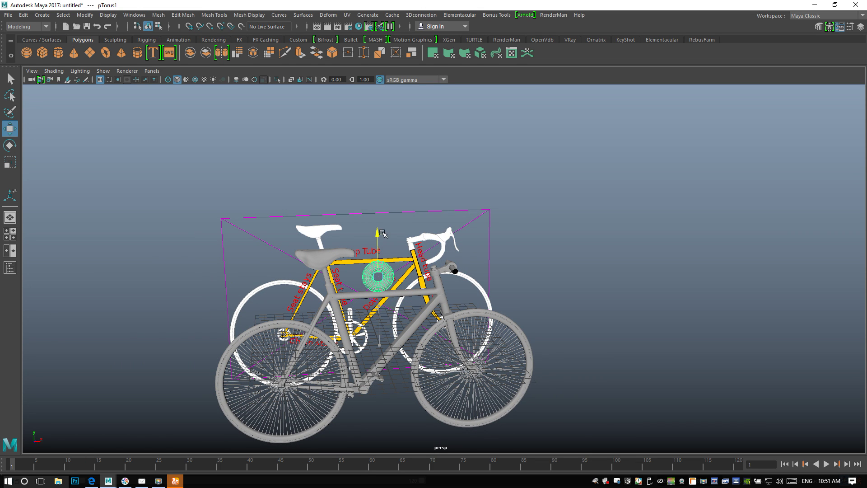
drag(421, 276, 511, 294)
key(f)
scroll(511, 302, down, 2)
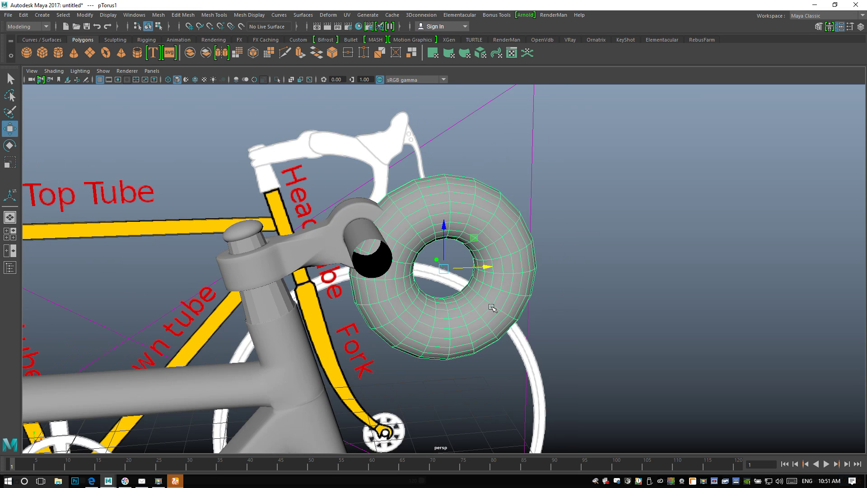
scroll(513, 307, up, 2)
alt+drag(514, 319, 554, 320)
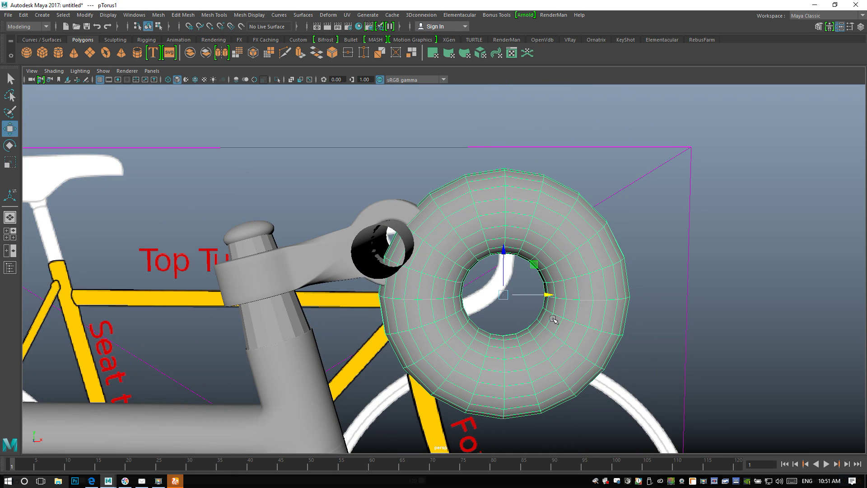
key(ctrl+shift+a)
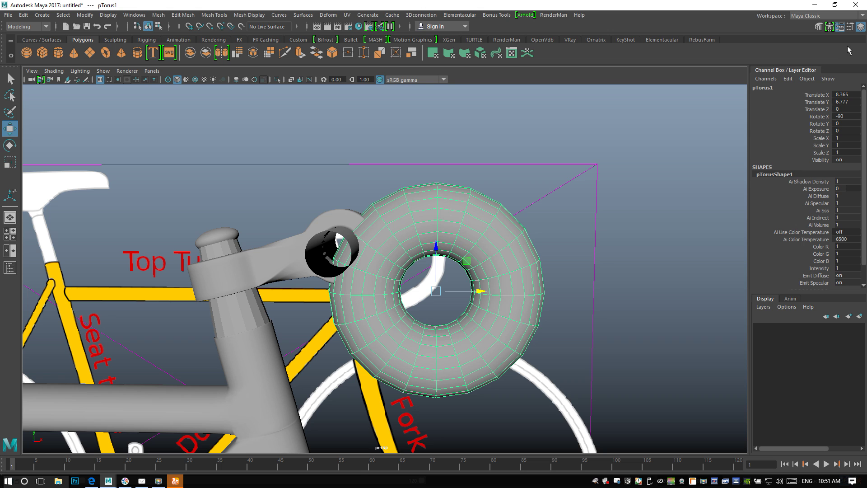
Set the torus's axis and height subdivisions to 30 each in its polygon construction attributes
click(861, 27)
key(ctrl+a)
click(860, 26)
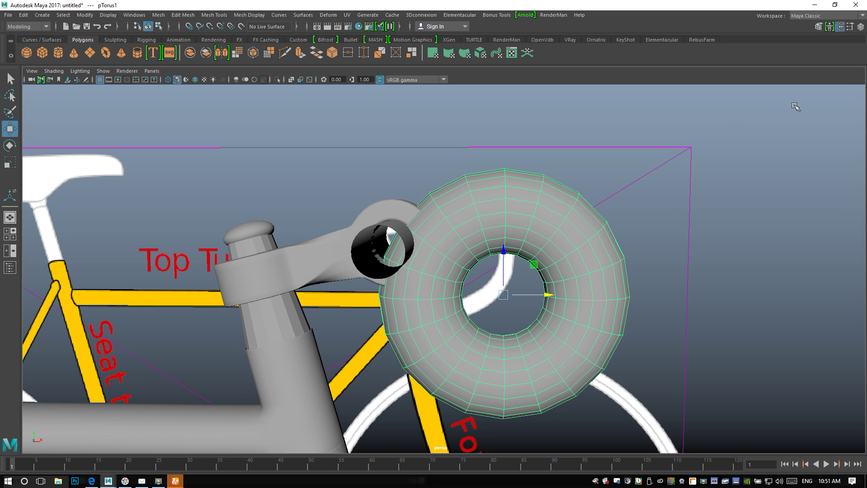
click(841, 27)
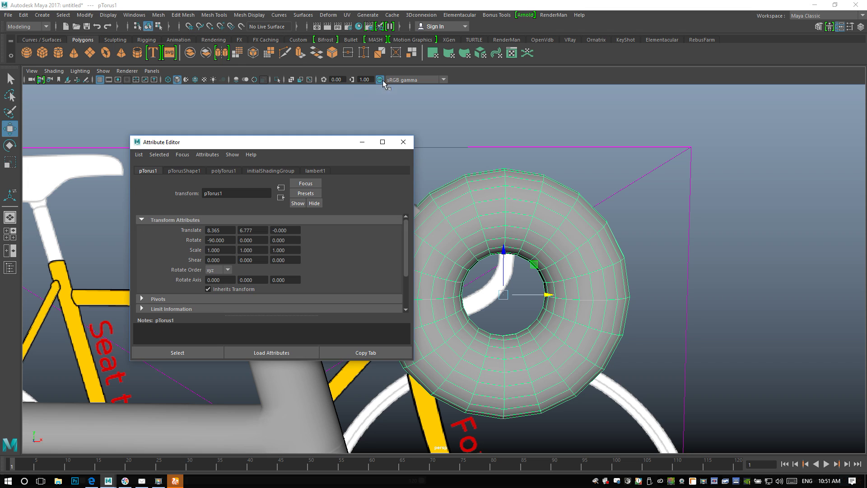
drag(293, 146, 725, 145)
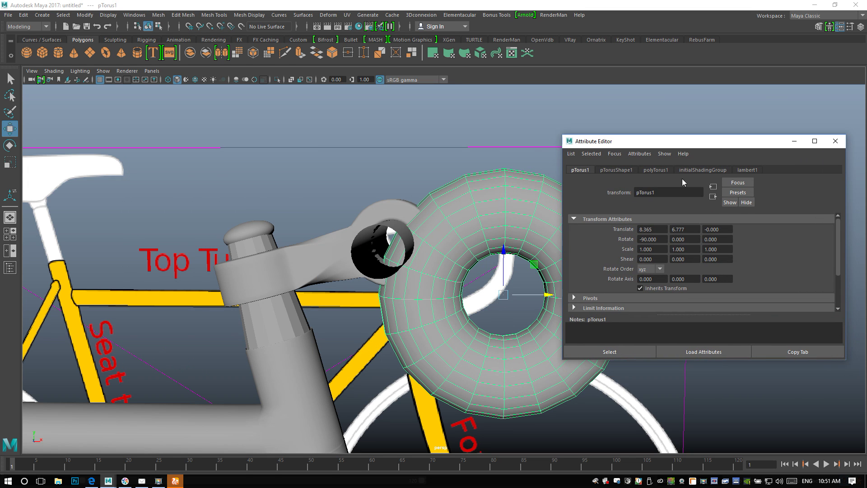
click(615, 172)
click(654, 169)
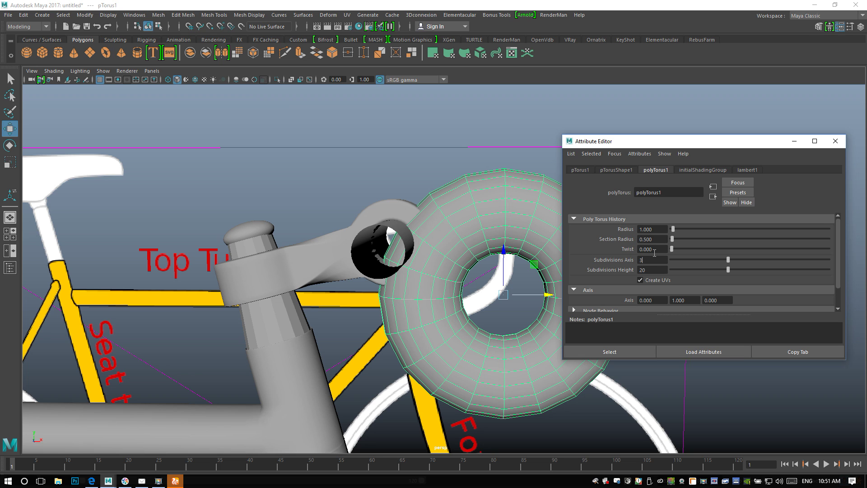
double_click(644, 269)
text(3)
click(654, 260)
click(494, 125)
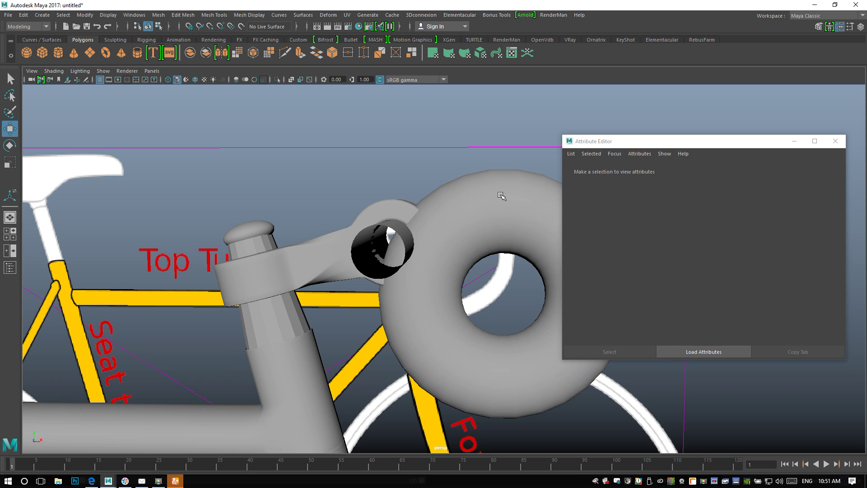
click(505, 233)
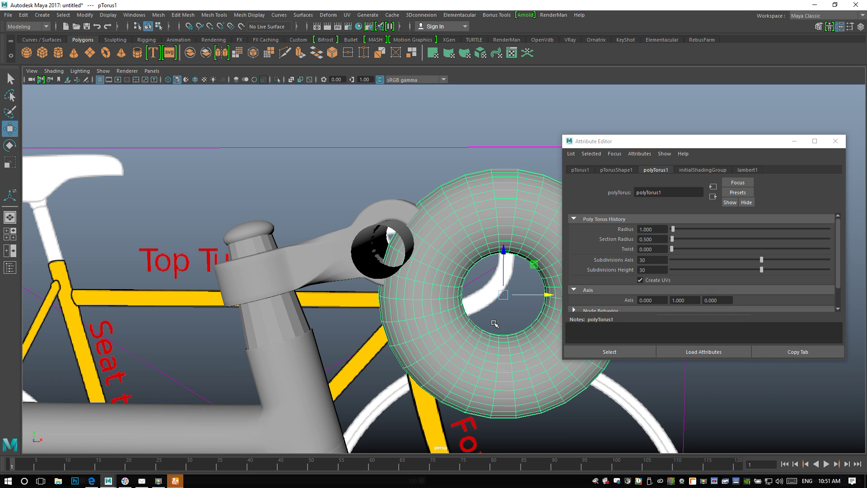
Scale the torus down uniformly and set its section radius to 0.35
key(r)
drag(503, 294, 476, 309)
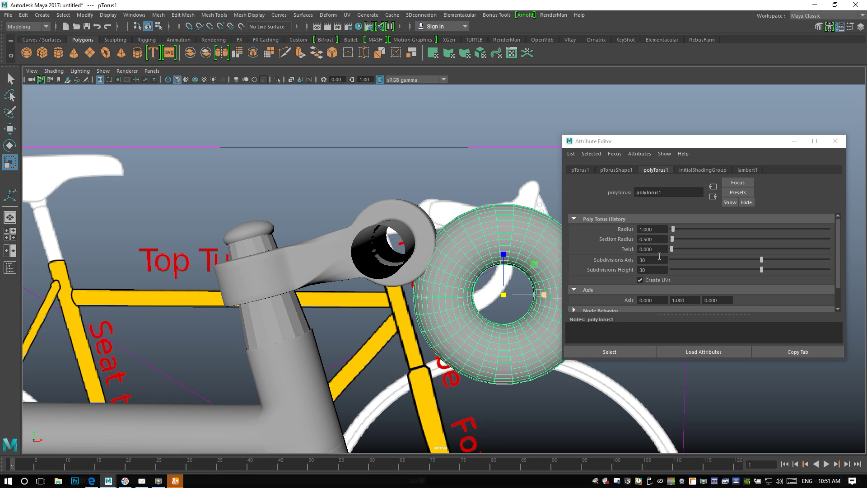
double_click(661, 240)
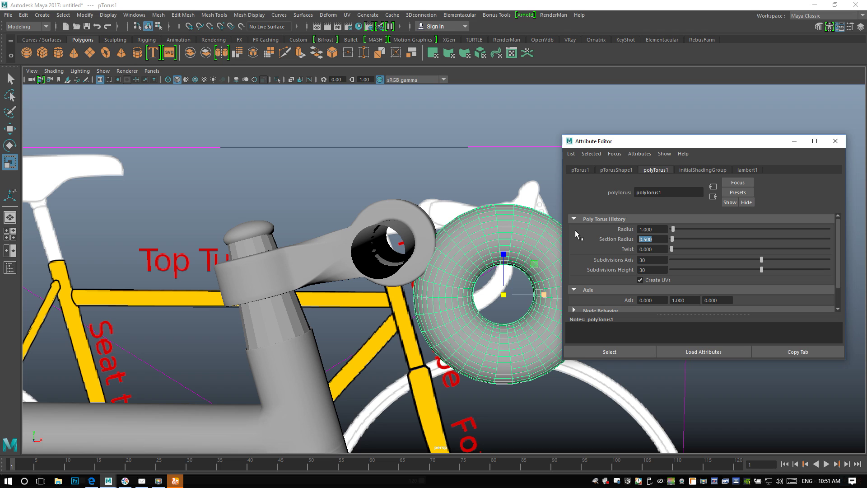
text(0.4)
key(Return)
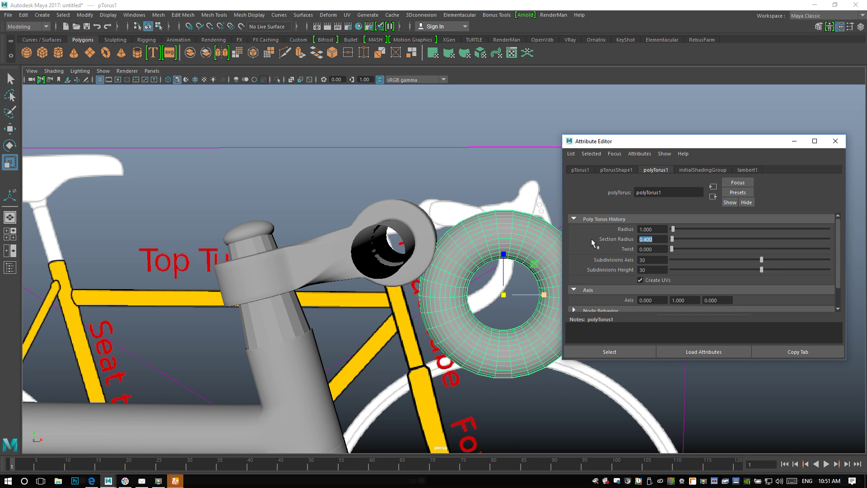
text(0.3)
key(Return)
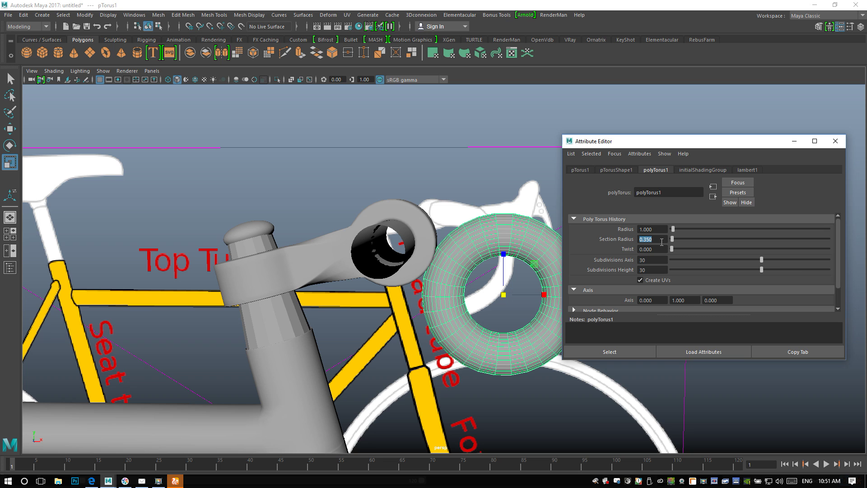
click(794, 141)
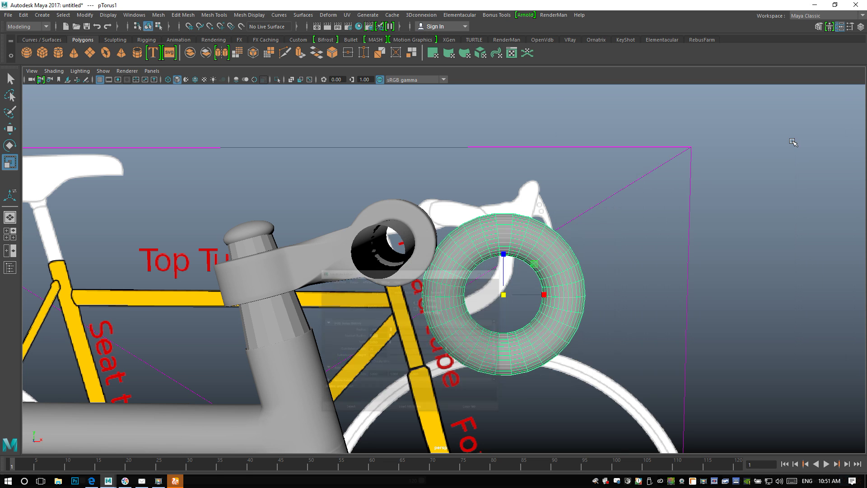
In the front view, scale the torus up uniformly and lower it over the reference handlebar's drop
click(9, 233)
key(space)
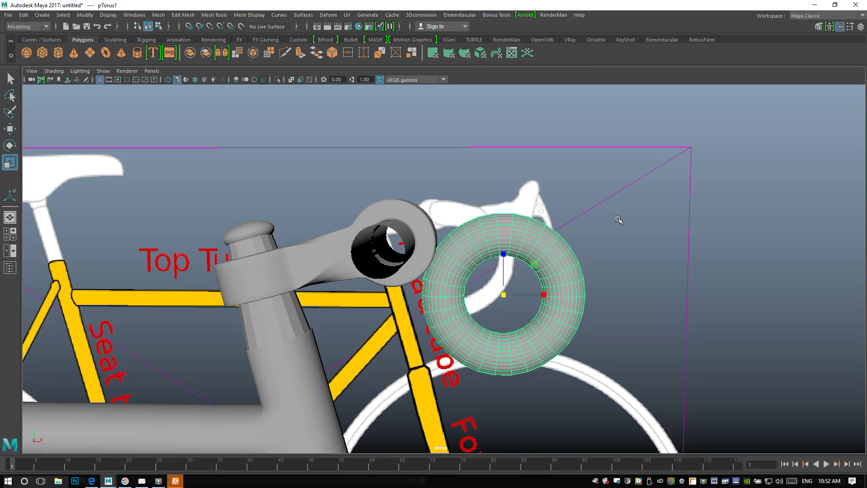
scroll(518, 254, down, 3)
alt+drag(518, 254, 430, 285)
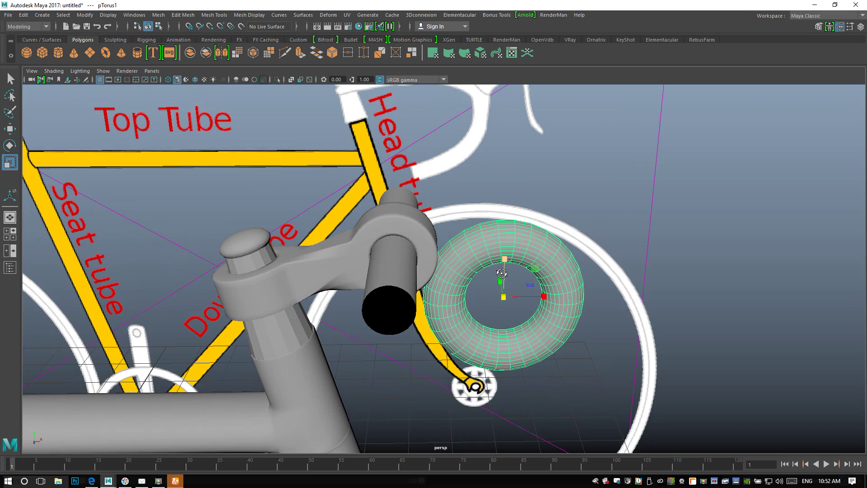
alt+drag(565, 373, 606, 332)
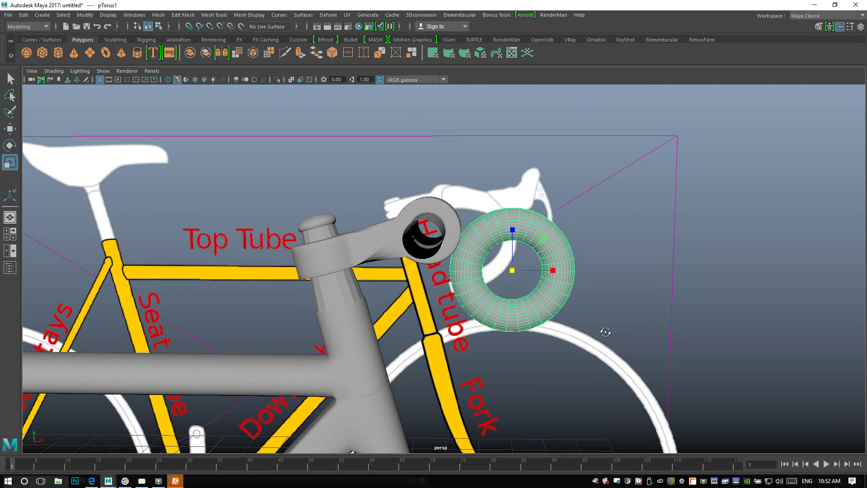
click(11, 238)
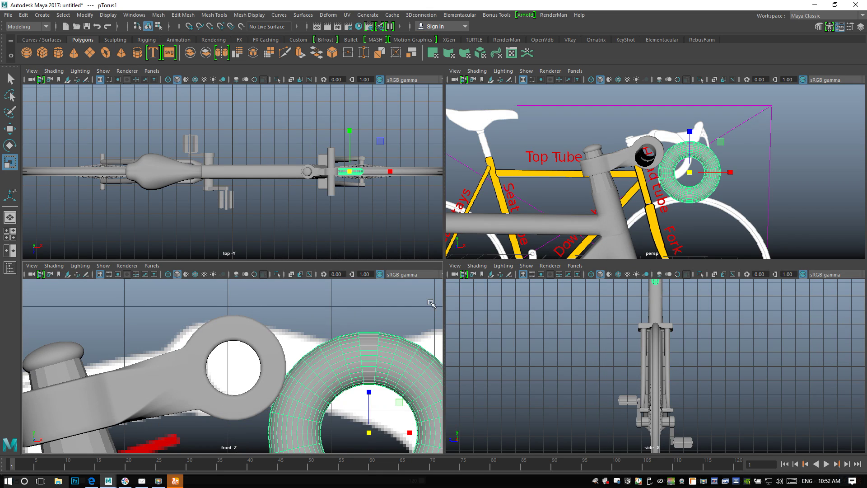
key(space)
scroll(419, 306, down, 5)
alt+middle_drag(562, 348, 513, 301)
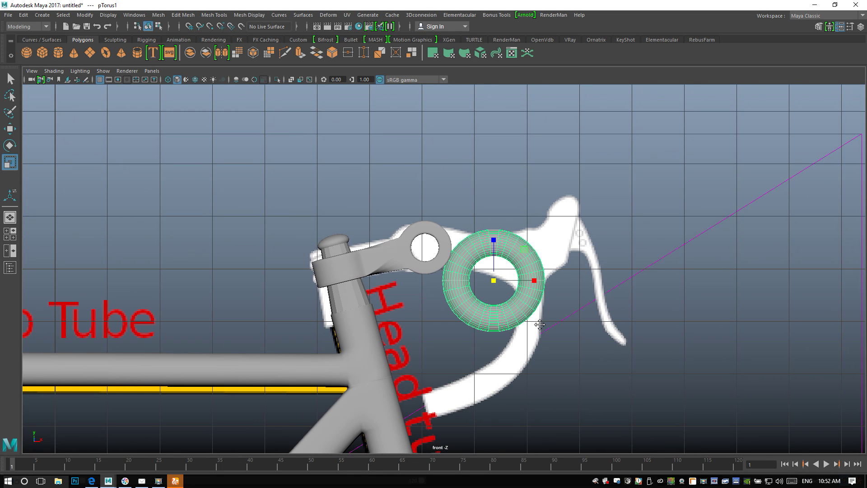
drag(495, 280, 632, 322)
key(w)
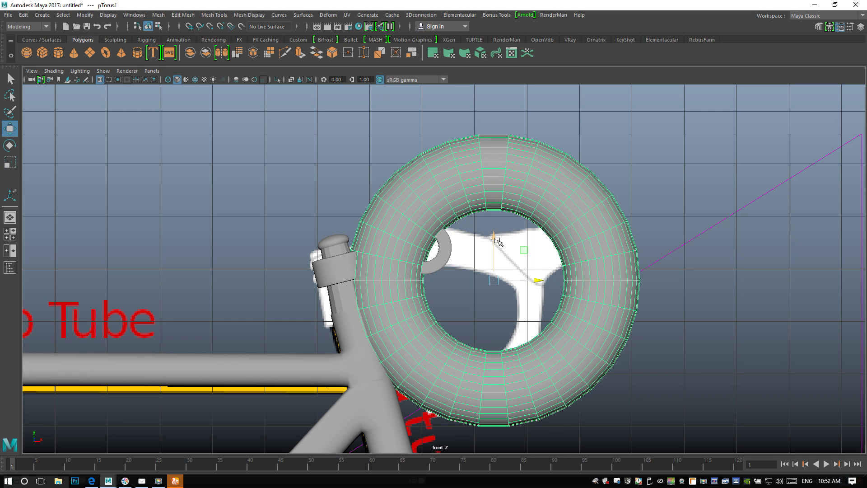
drag(498, 244, 510, 306)
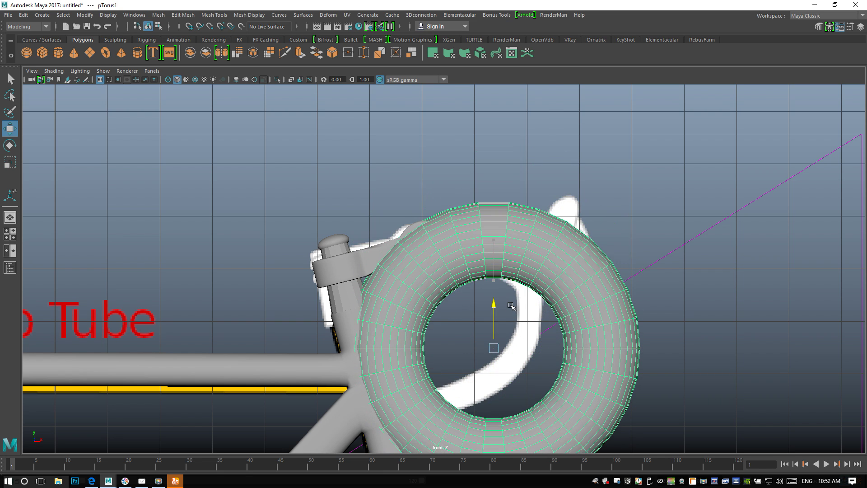
Show the front view in wireframe, scale the torus to about 1.226 and move it to about X 7.59, Y 6.054 over the reference curve
key(4)
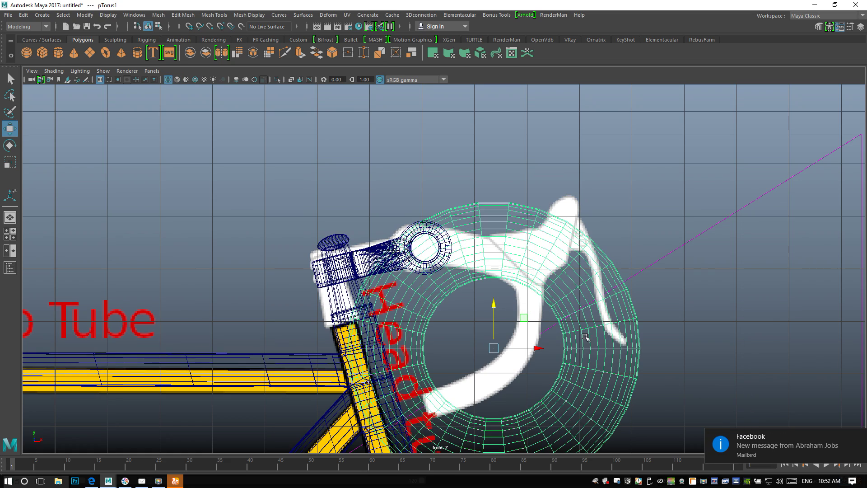
alt+middle_drag(588, 346, 545, 303)
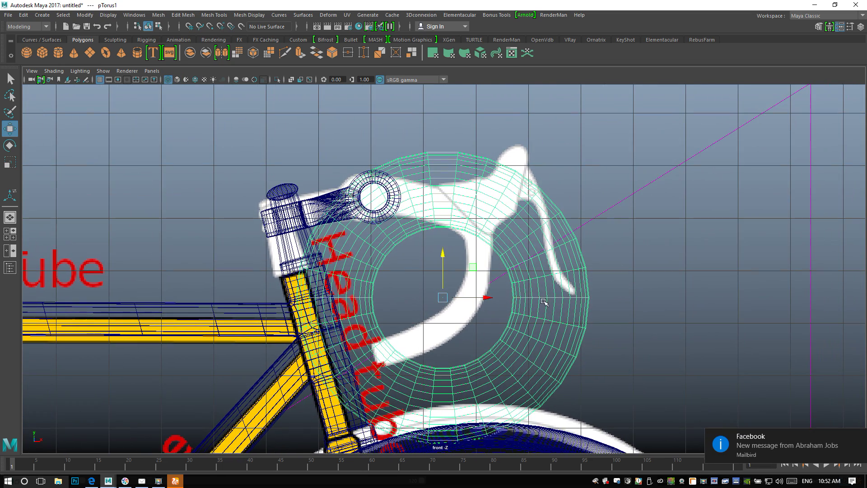
drag(443, 297, 293, 296)
key(r)
key(w)
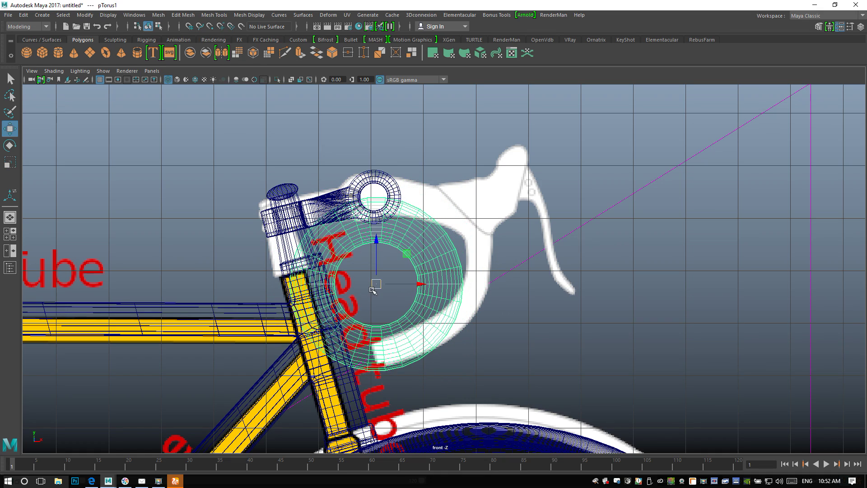
drag(376, 284, 403, 268)
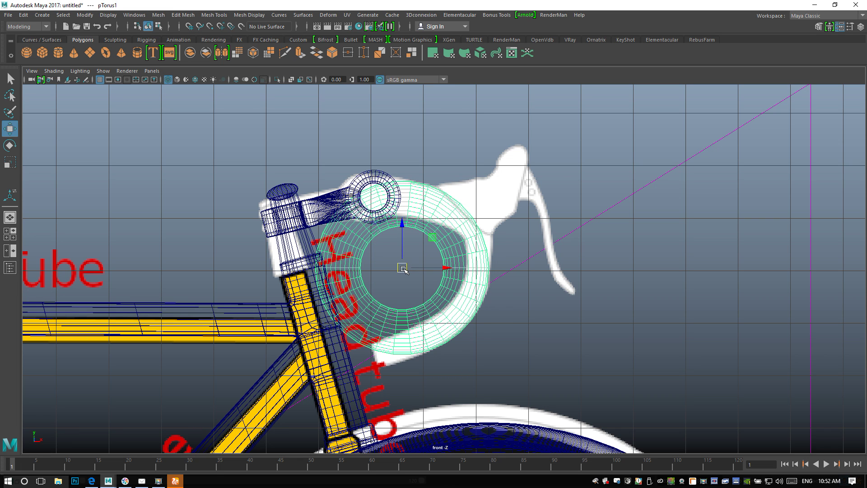
Thin the torus by setting its section radius to 0.2
key(ctrl+a)
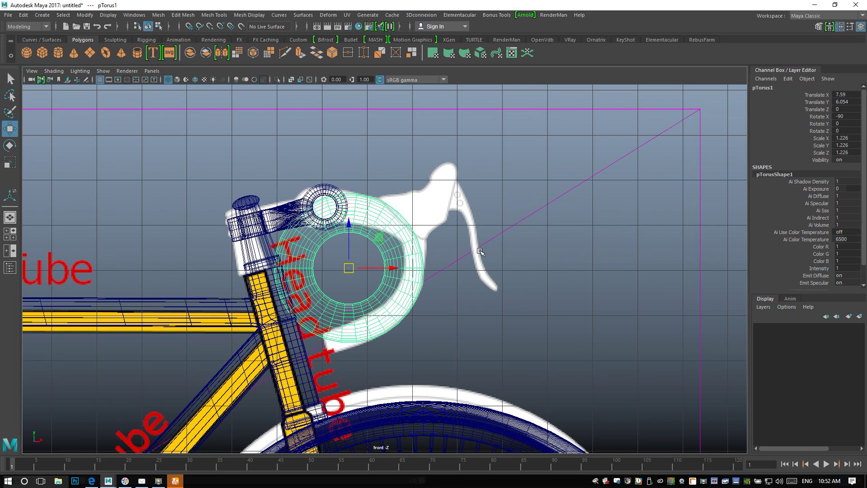
click(840, 27)
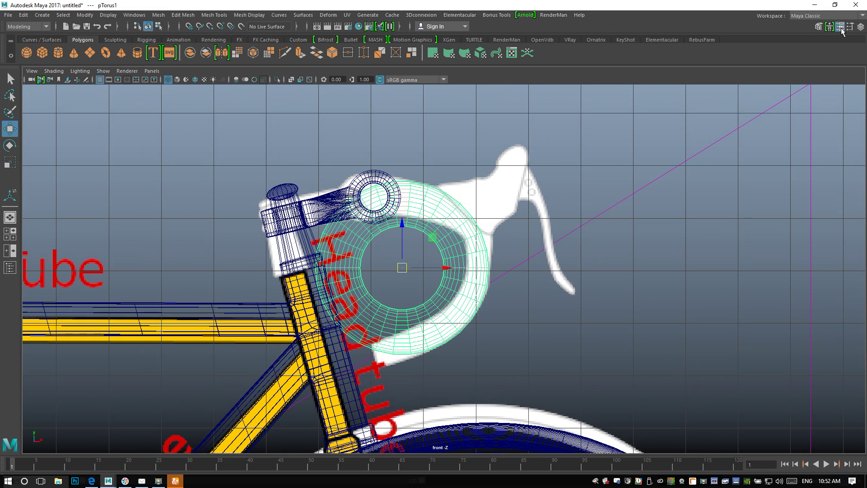
key(ctrl+a)
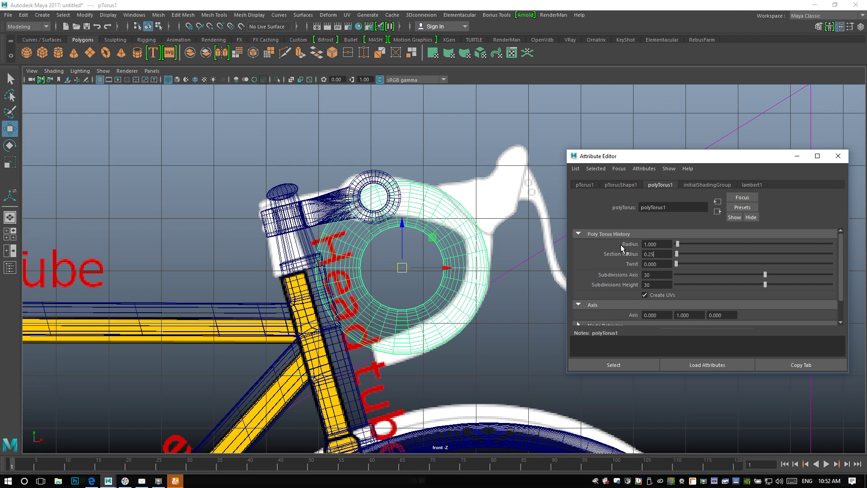
text(0.25)
key(Return)
text(0.2)
key(Return)
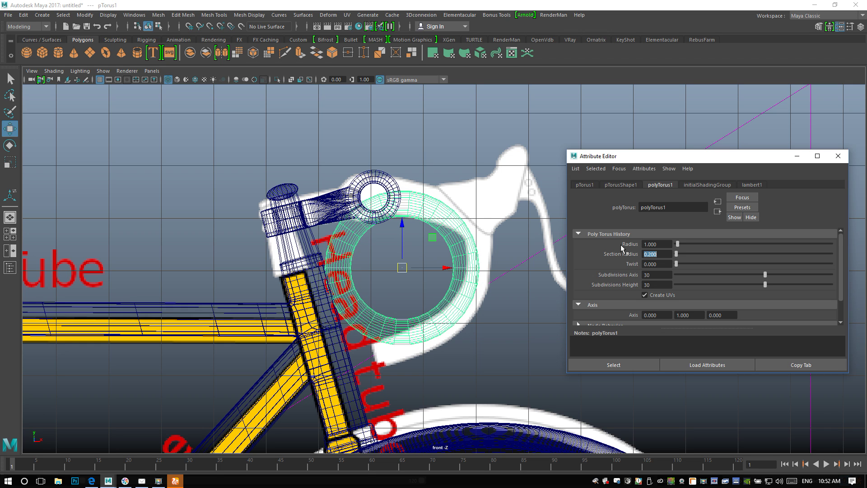
click(838, 156)
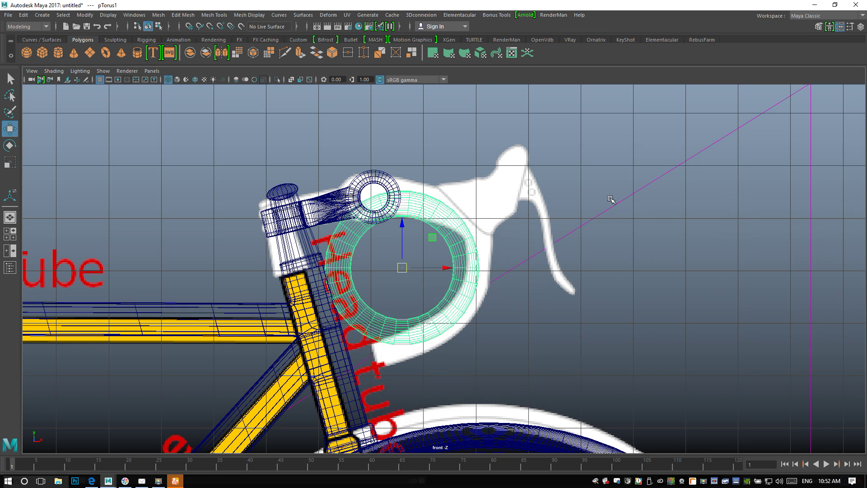
Move the torus slightly forward and up so its front edge follows the reference handlebar's outer curve
click(457, 239)
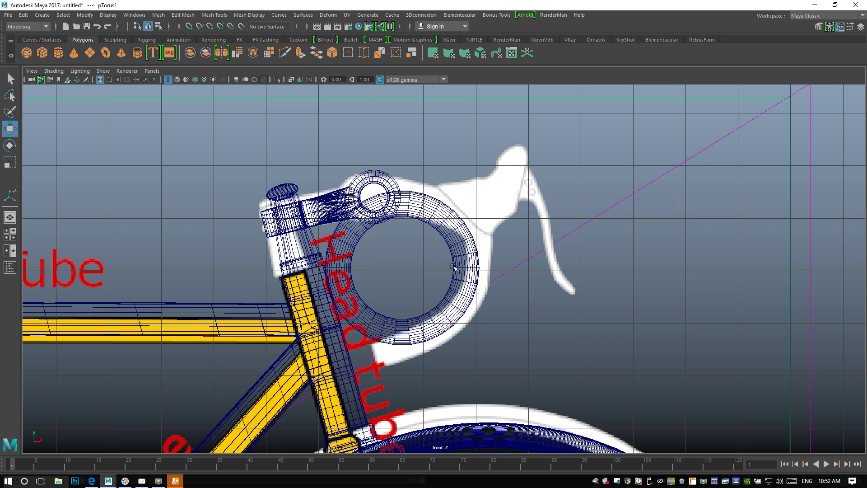
click(455, 281)
drag(447, 268, 458, 269)
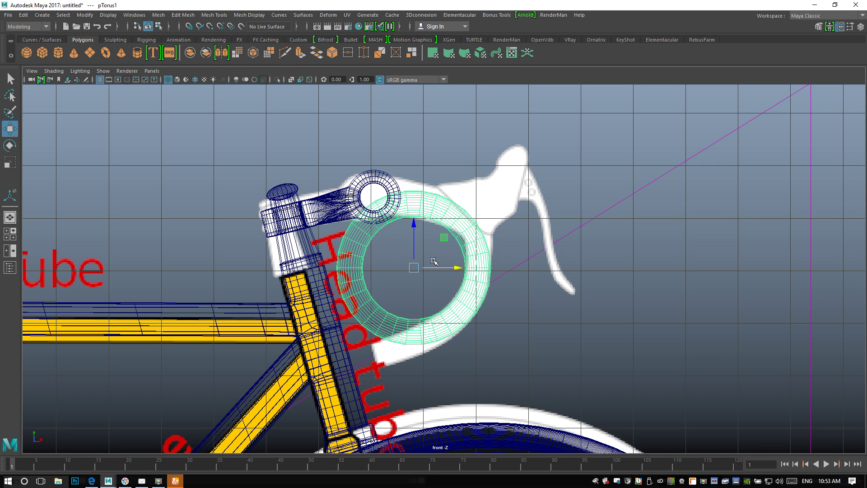
drag(414, 223, 414, 216)
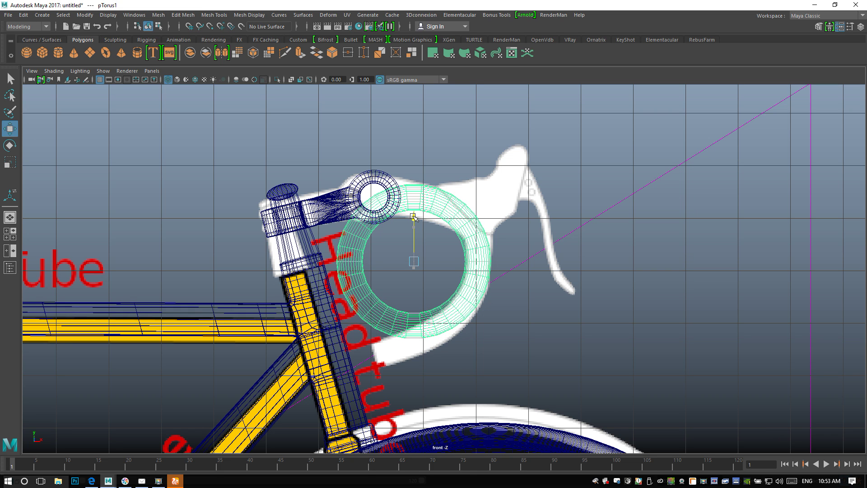
drag(413, 216, 413, 216)
Restore shaded display and delete the torus faces on the half facing the stem, keeping the front half ring
key(5)
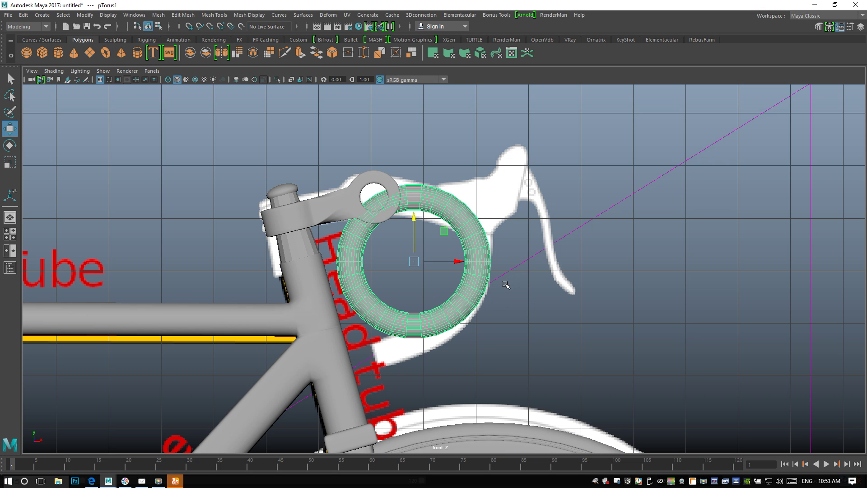
alt+middle_drag(507, 289, 569, 339)
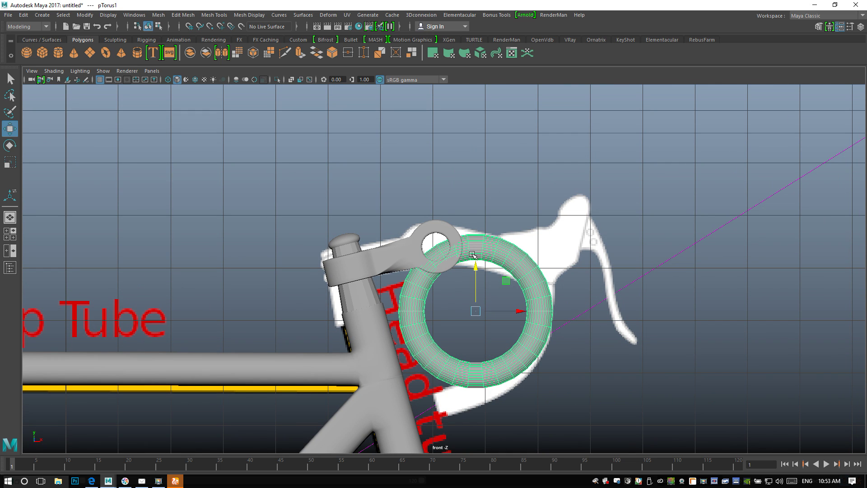
right_drag(473, 212, 474, 254)
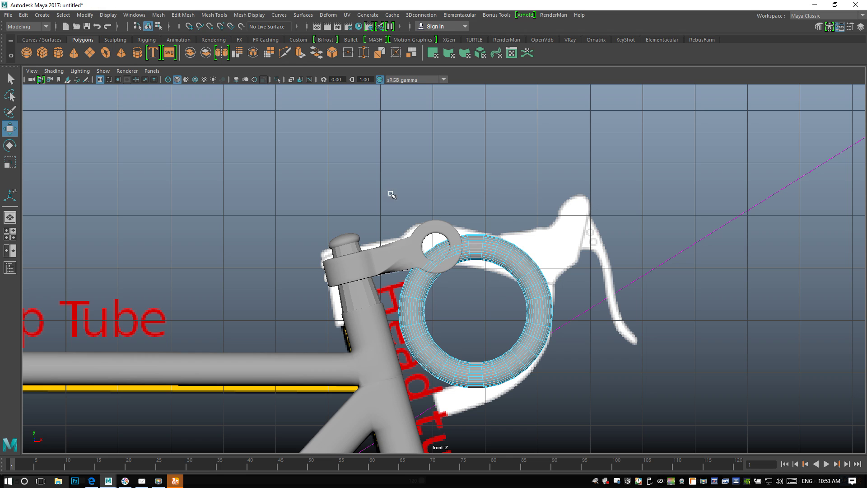
drag(389, 192, 476, 425)
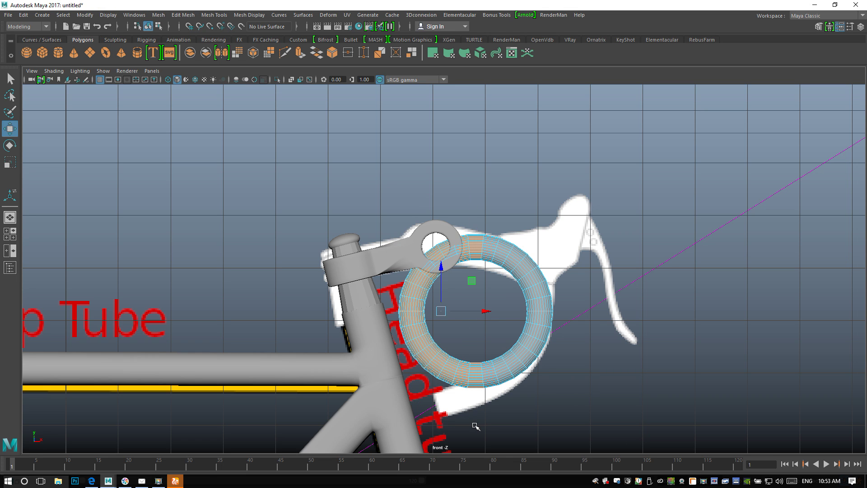
key(Delete)
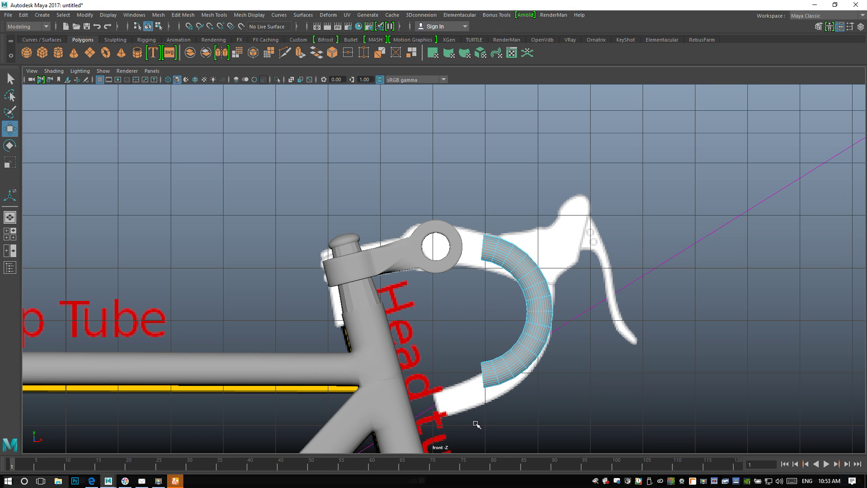
Delete the end faces of the half ring's lower end where it departs from the reference drop
drag(444, 336, 509, 413)
scroll(550, 403, up, 2)
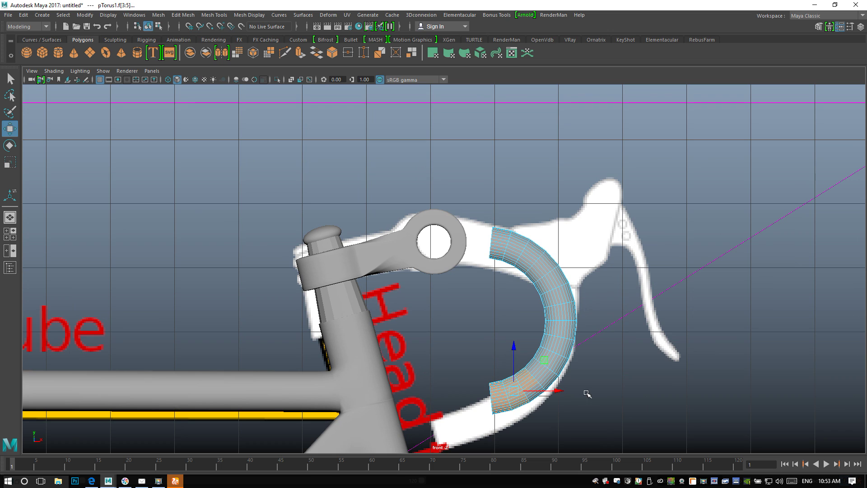
key(Delete)
scroll(608, 400, down, 2)
scroll(571, 316, up, 2)
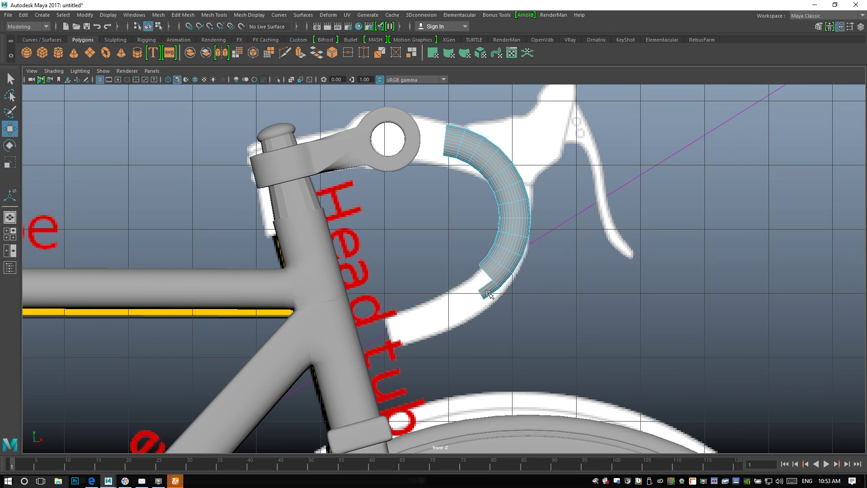
Try to delete the leftover strip of faces at the half ring's lower end, and undo that deletion
drag(480, 286, 502, 314)
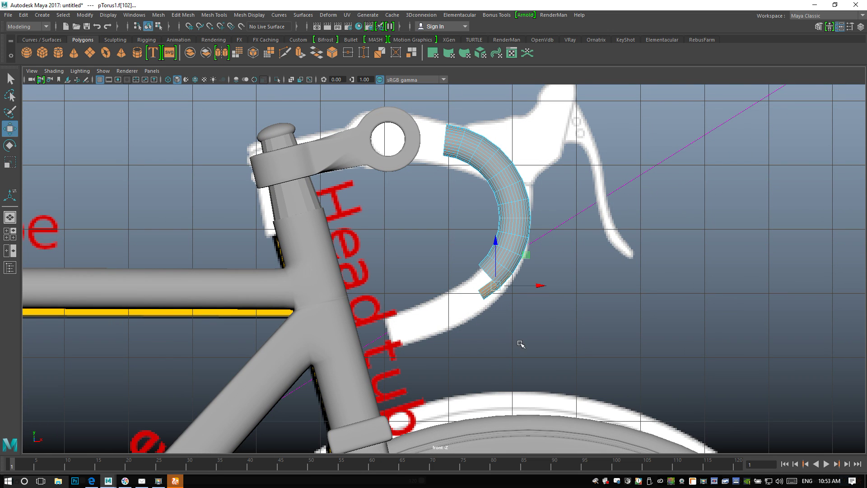
key(Delete)
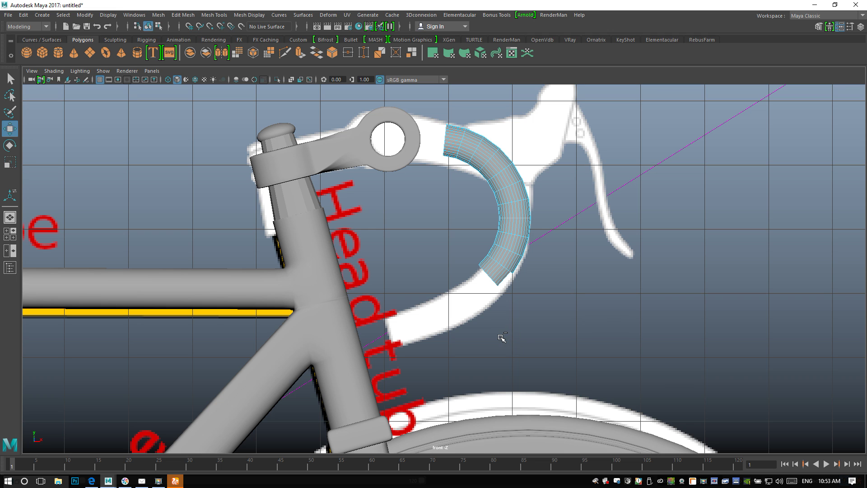
scroll(506, 333, up, 2)
click(508, 328)
scroll(506, 327, up, 2)
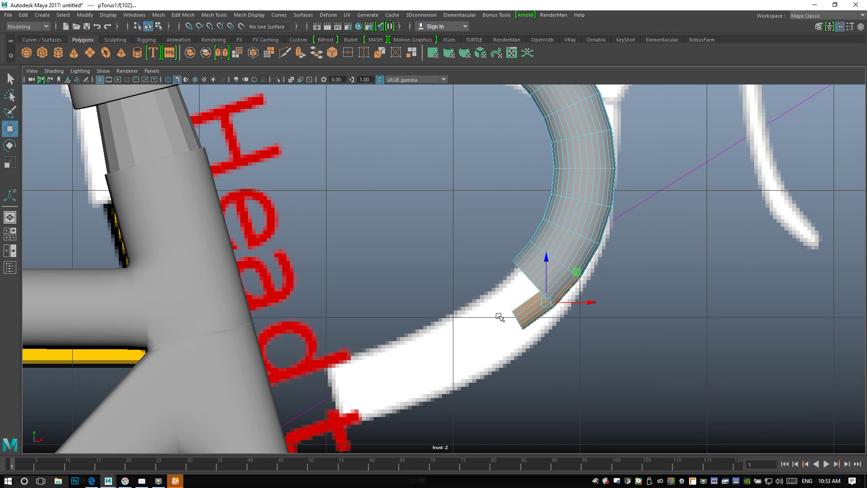
Delete only the outermost leftover faces so the half ring's lower end is cut off evenly
key(F8)
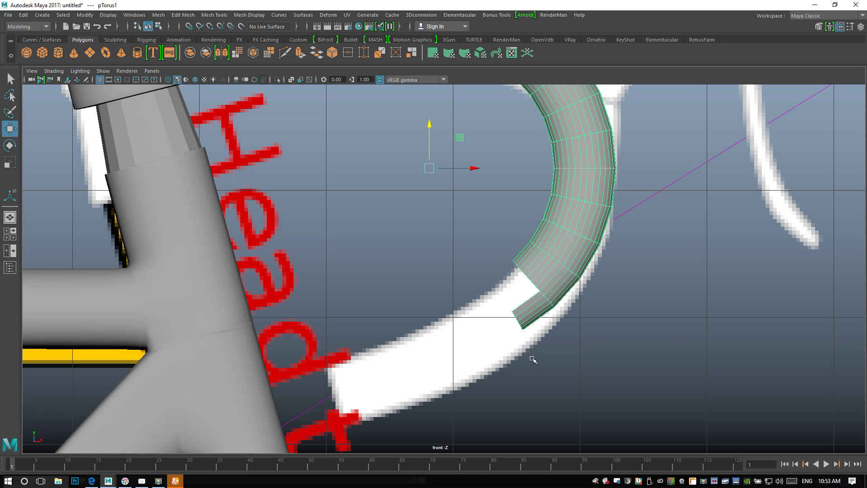
right_drag(519, 211, 522, 240)
click(527, 348)
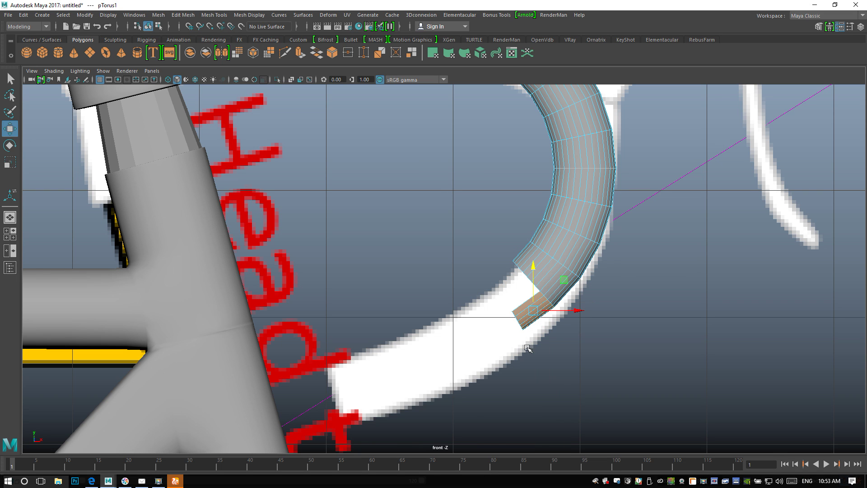
key(Delete)
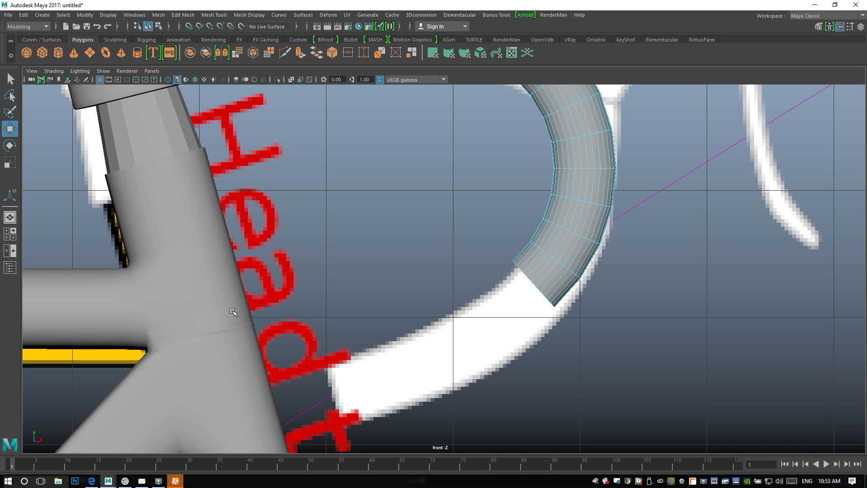
In the perspective view, move the trimmed half ring sideways from the bike's centre to just beyond the straight handlebar tube's end
click(8, 234)
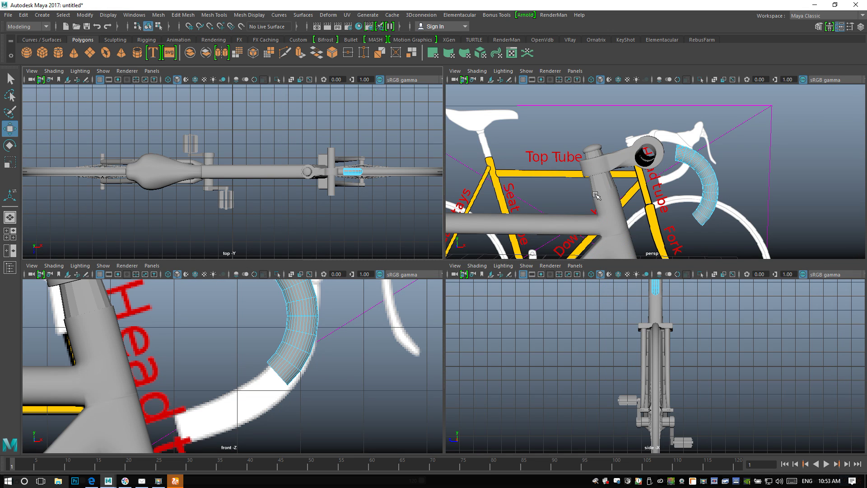
key(space)
scroll(588, 199, down, 2)
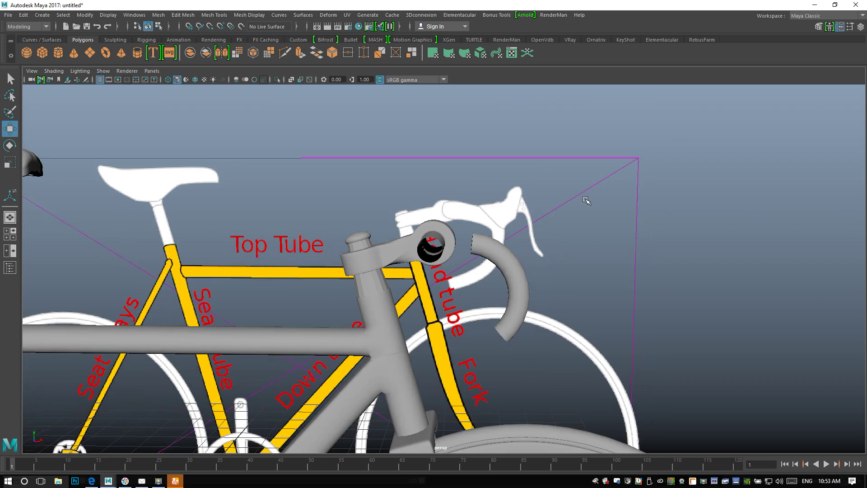
alt+drag(567, 216, 470, 265)
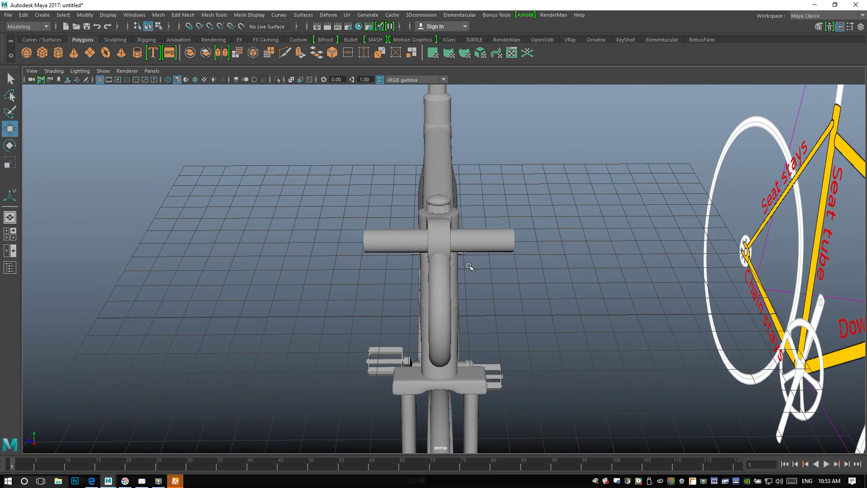
right_click(440, 293)
right_drag(469, 214, 478, 199)
click(440, 301)
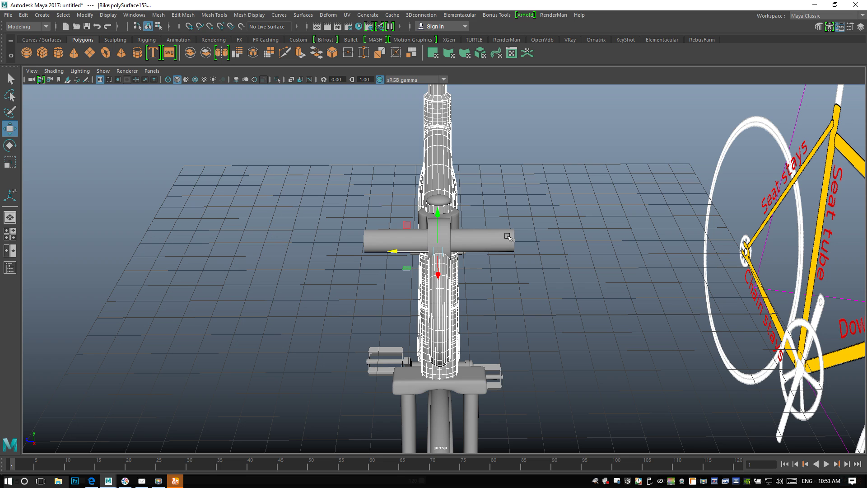
click(538, 201)
click(439, 300)
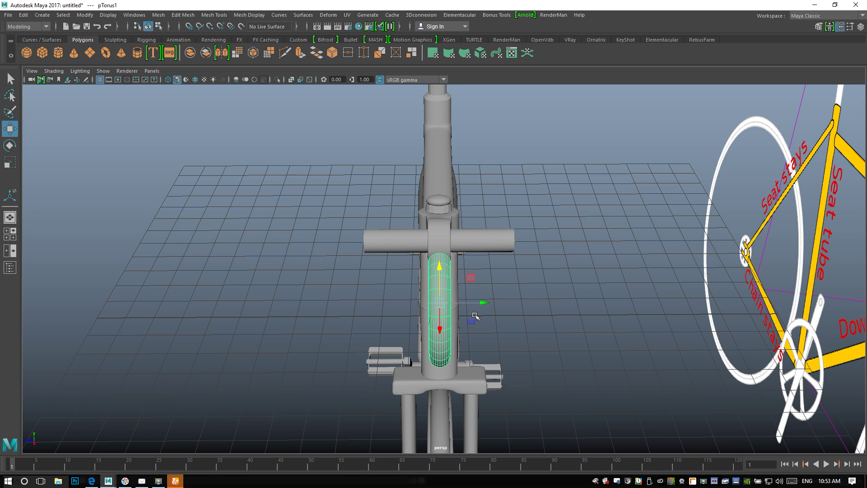
drag(481, 301, 378, 335)
Extrude the border edge loop at the curved tube's open lower end
alt+drag(294, 327, 470, 333)
right_drag(517, 248, 517, 185)
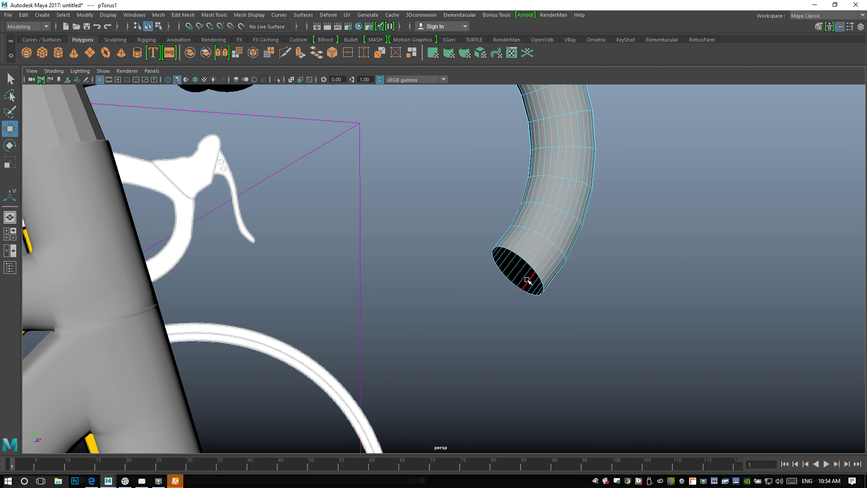
click(529, 265)
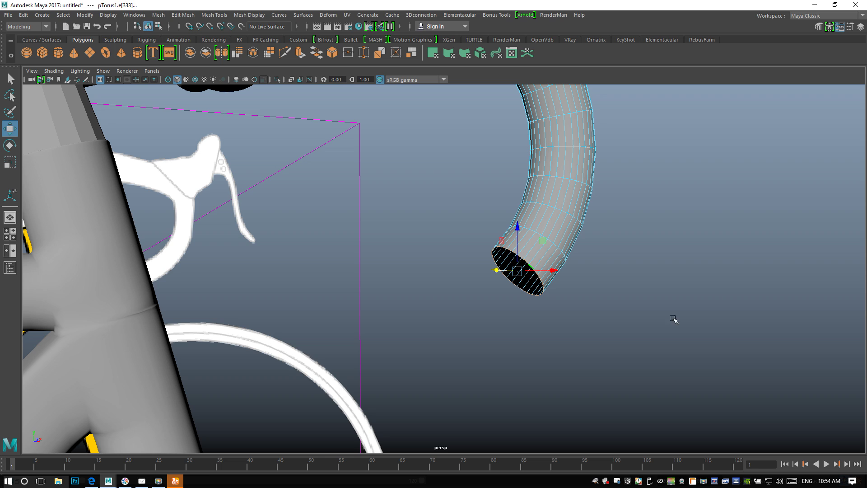
key(ctrl+e)
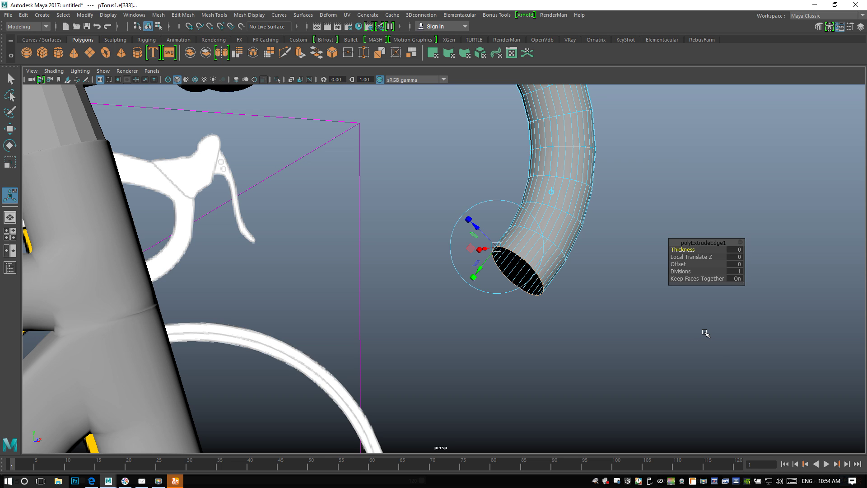
key(w)
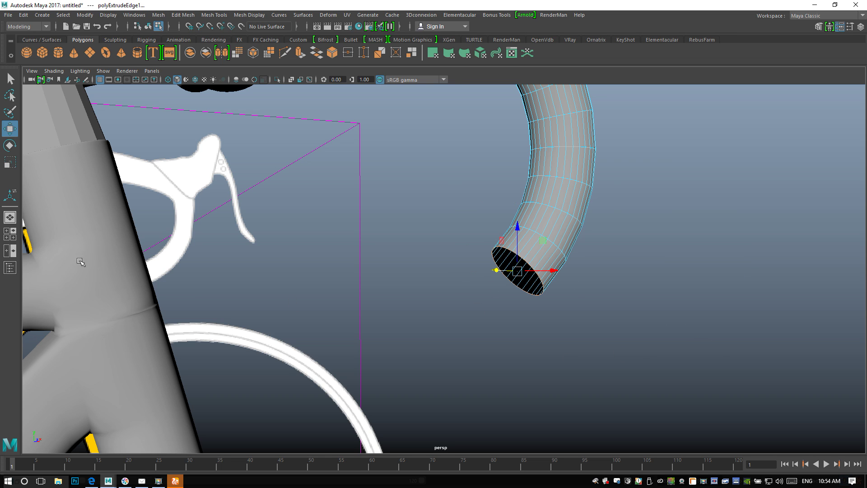
Set the Move tool's axis orientation to World
double_click(10, 129)
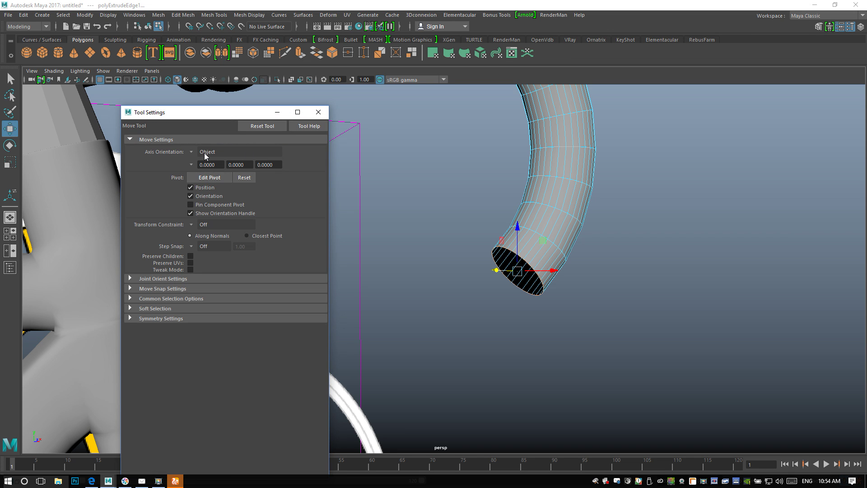
click(191, 153)
click(225, 167)
click(10, 233)
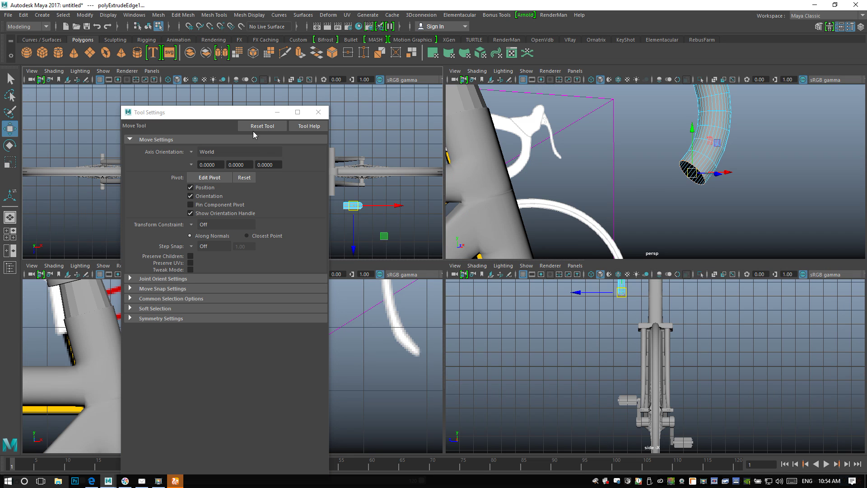
click(277, 113)
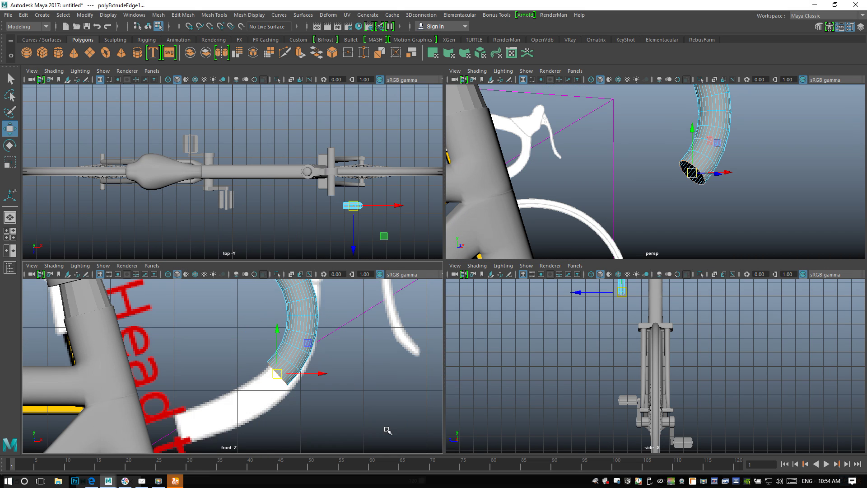
In the front view, move the extruded end down and back along the reference drop and rotate it slightly to follow the curve
key(space)
scroll(368, 398, up, 4)
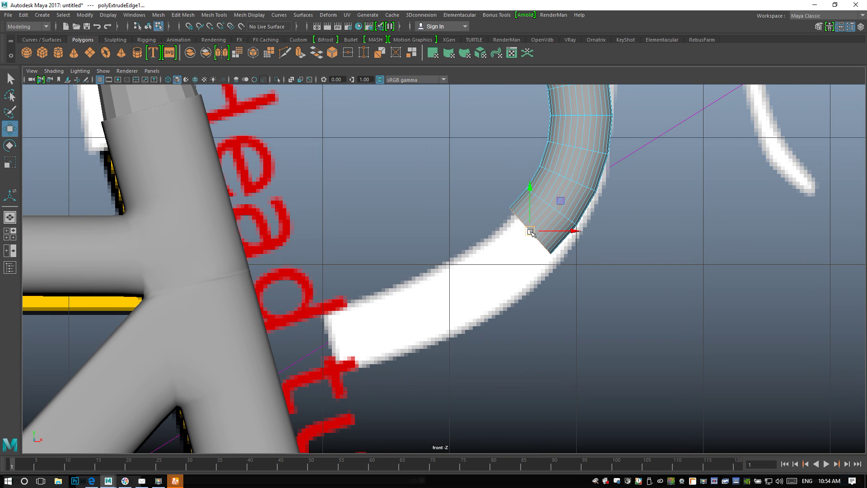
drag(531, 232, 491, 265)
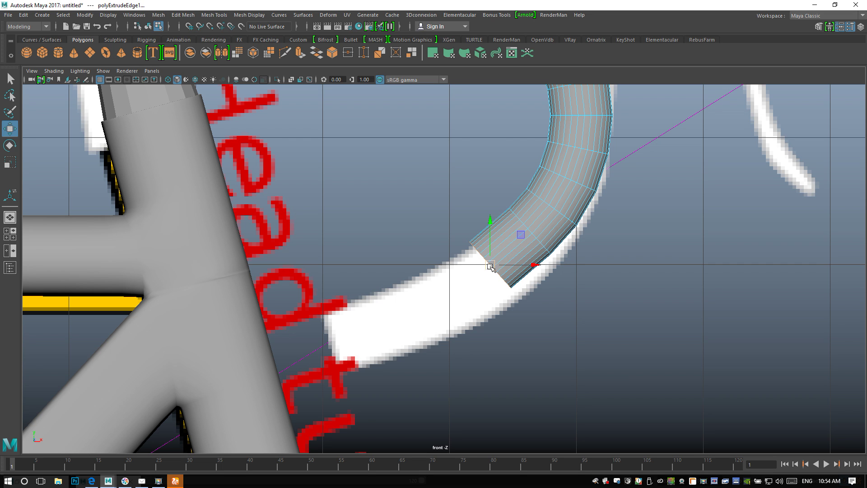
key(e)
drag(523, 302, 516, 305)
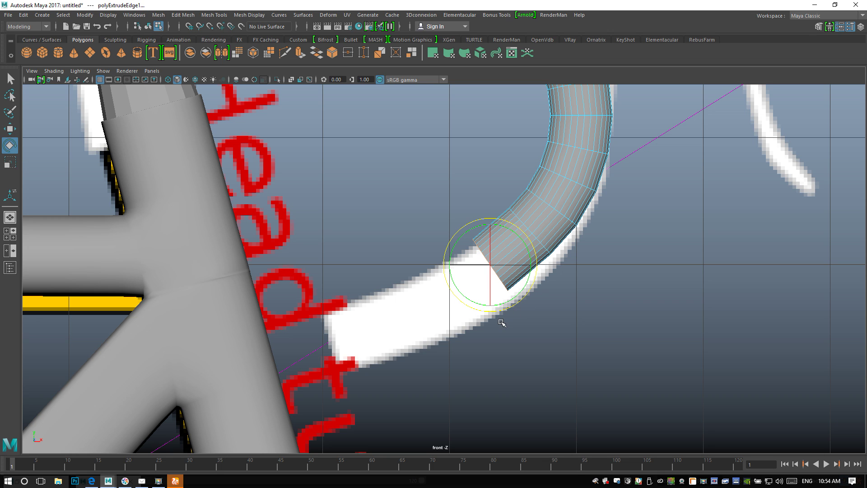
Move the extruded end further along the reference drop and rotate it square to the bar's direction
key(w)
drag(493, 267, 453, 290)
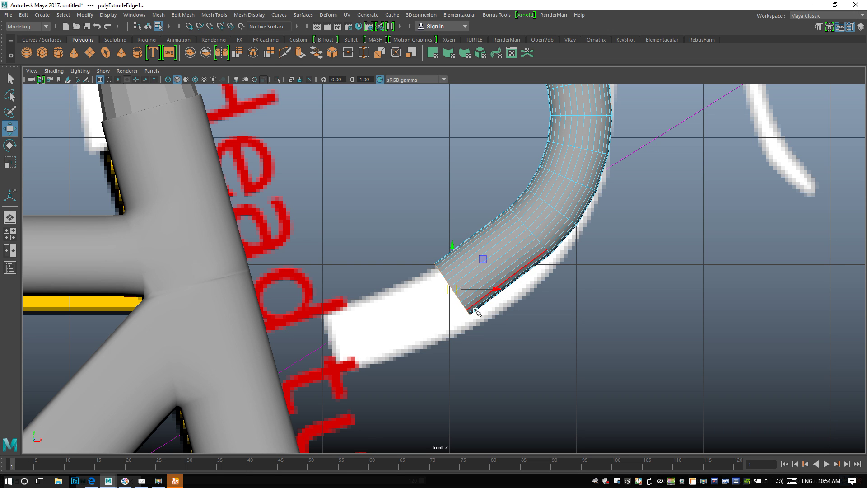
key(e)
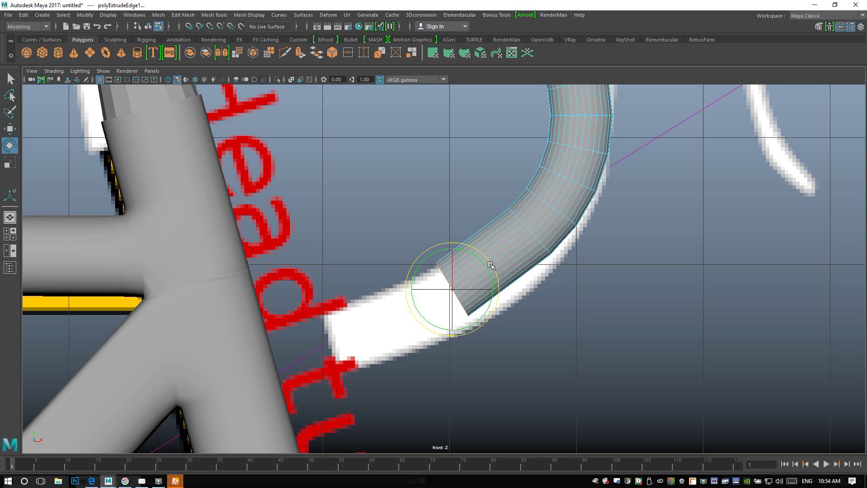
drag(490, 266, 494, 283)
click(523, 302)
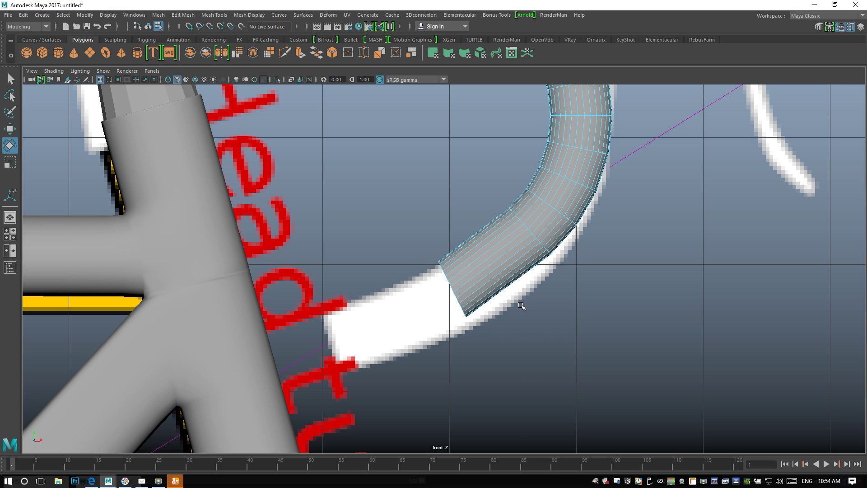
Extrude the open end's edge loop again, move it to the rear tip of the reference drop and rotate it to match
right_drag(453, 206, 454, 186)
click(451, 288)
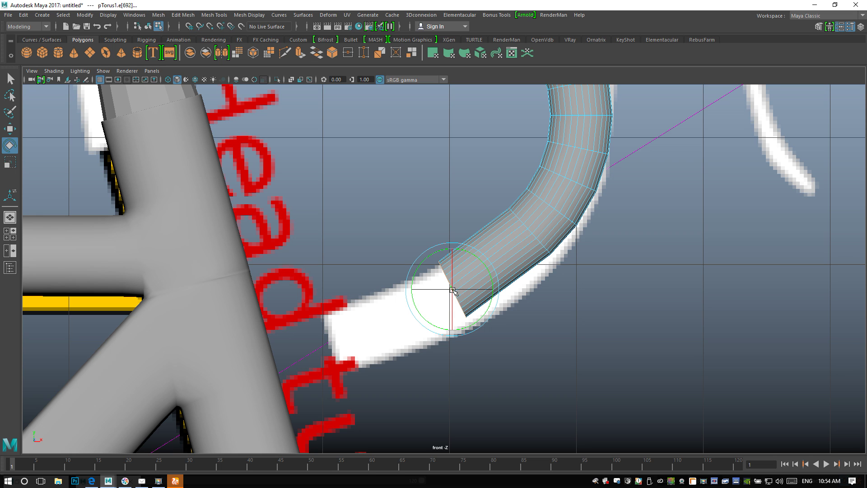
key(ctrl+e)
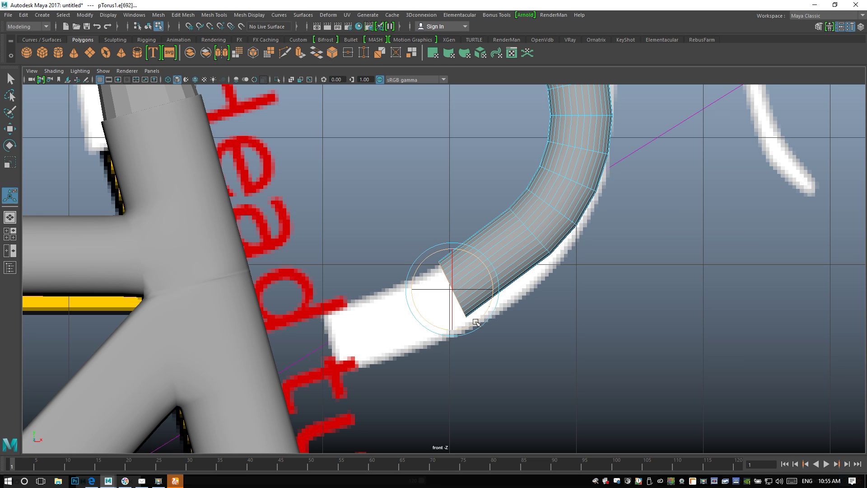
key(w)
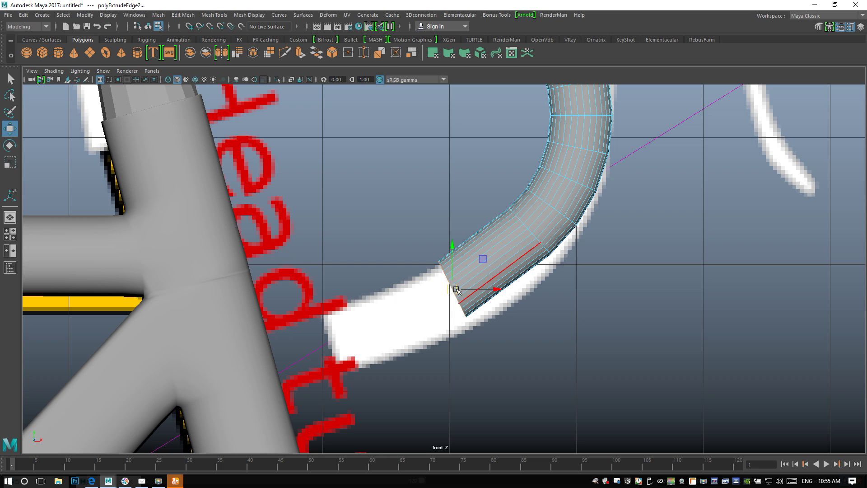
drag(456, 291, 334, 338)
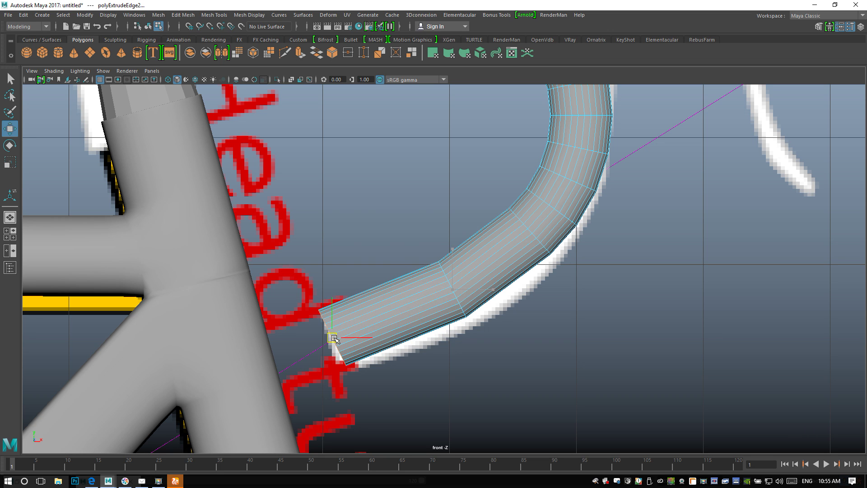
key(e)
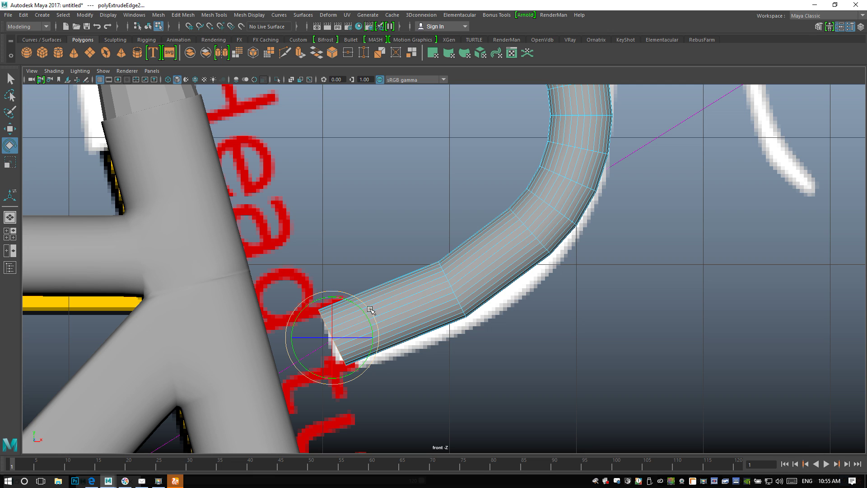
drag(369, 311, 370, 318)
In the perspective view, close the open rear end of the curved drop with Fill Hole and clear the edge selection
click(4, 236)
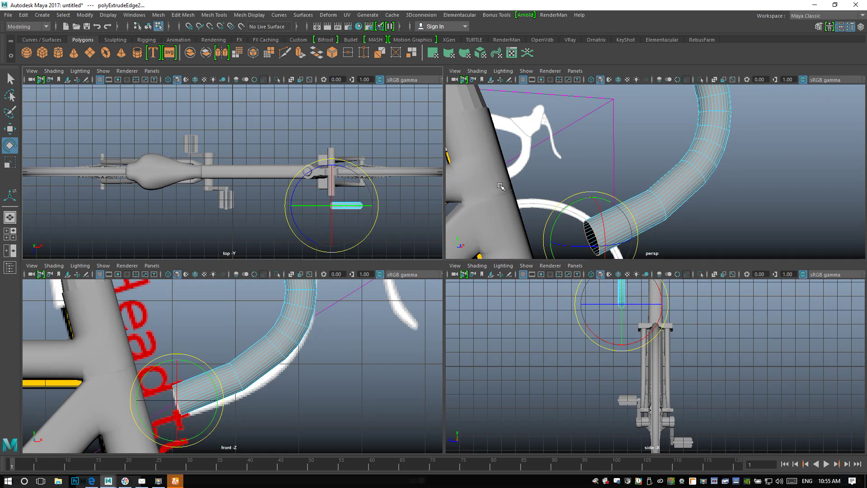
key(space)
scroll(612, 210, down, 3)
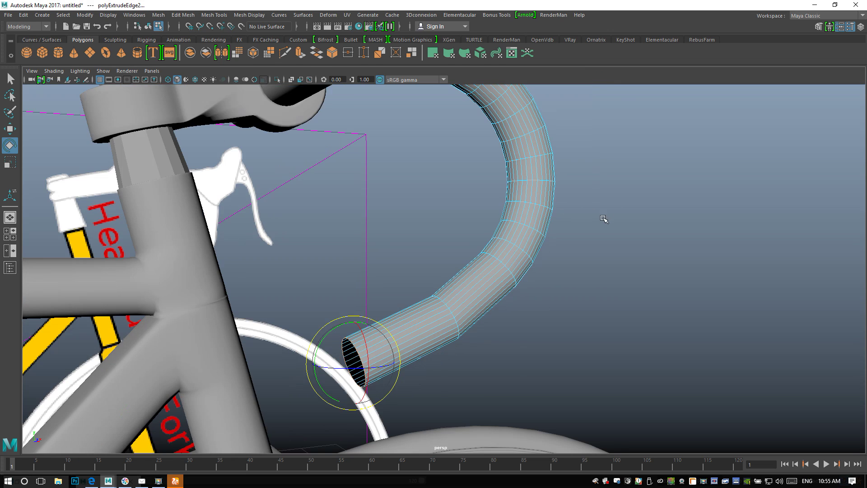
alt+drag(604, 218, 588, 225)
scroll(606, 244, up, 5)
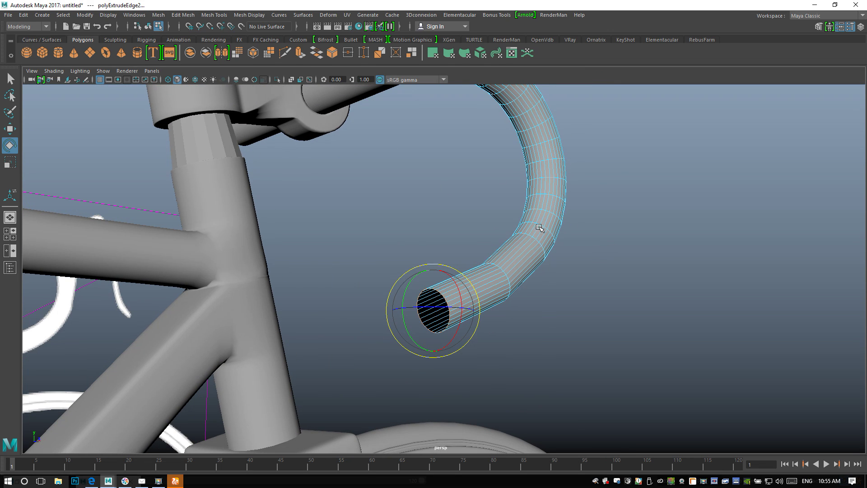
click(214, 14)
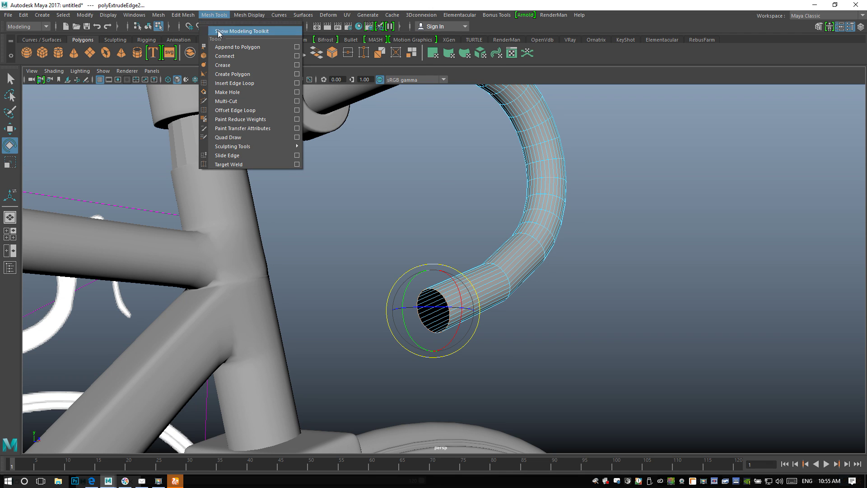
mouse_move(188, 17)
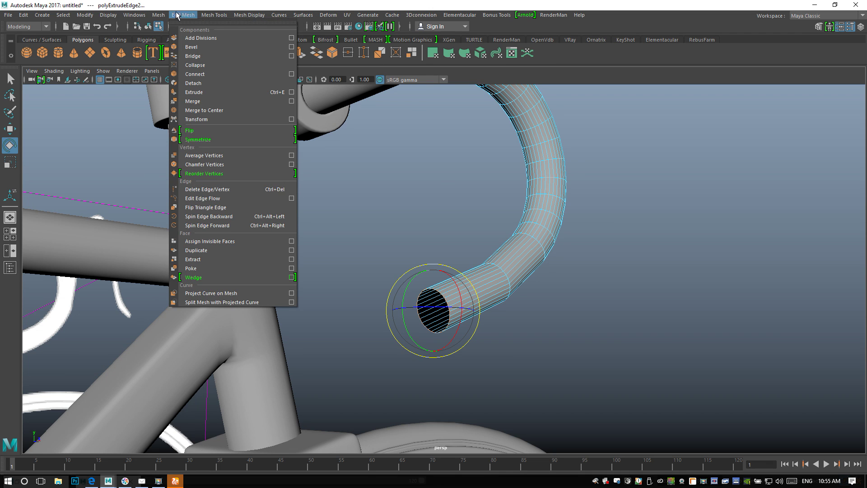
mouse_move(158, 15)
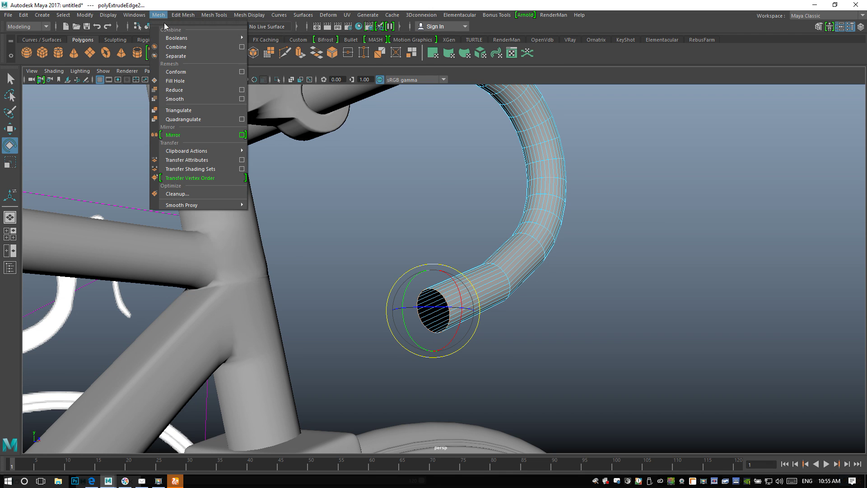
click(185, 83)
click(569, 337)
scroll(602, 333, down, 5)
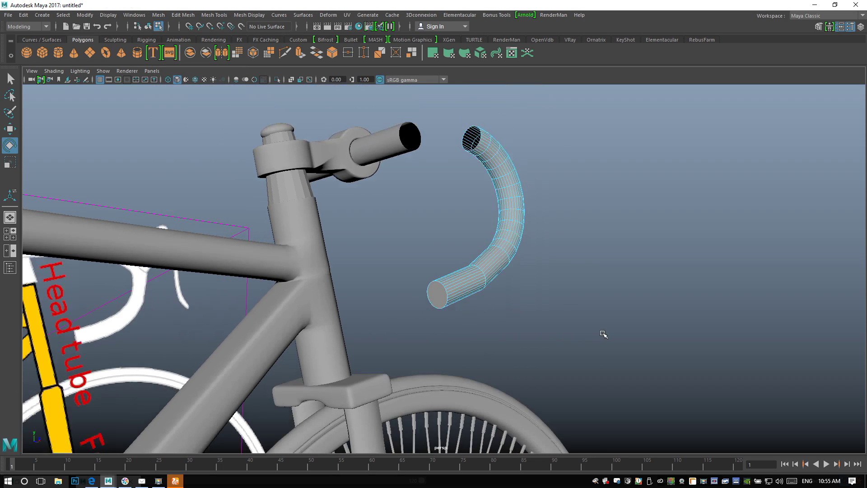
Select the curved drop and the straight tube through the stem clamp as whole objects and combine them into one mesh
mouse_move(624, 348)
alt+mouse_down()
mouse_move(584, 345)
mouse_move(591, 355)
mouse_move(655, 360)
mouse_move(646, 366)
mouse_move(623, 357)
alt+mouse_up()
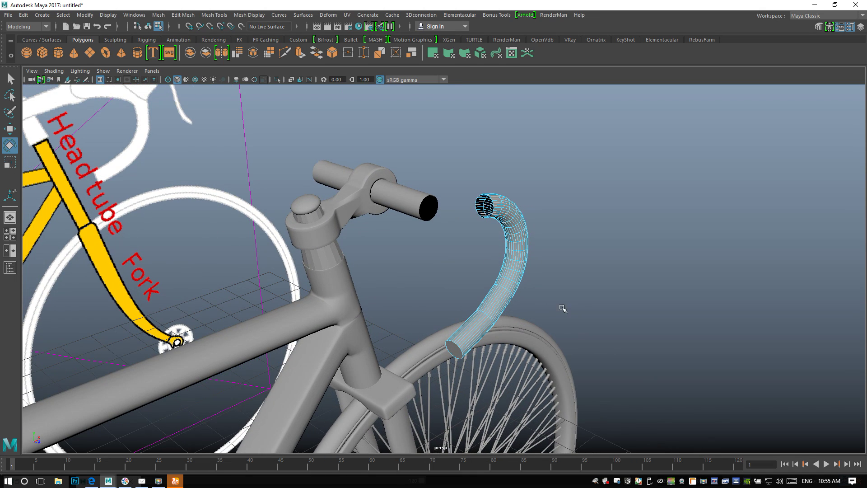
scroll(583, 311, up, 6)
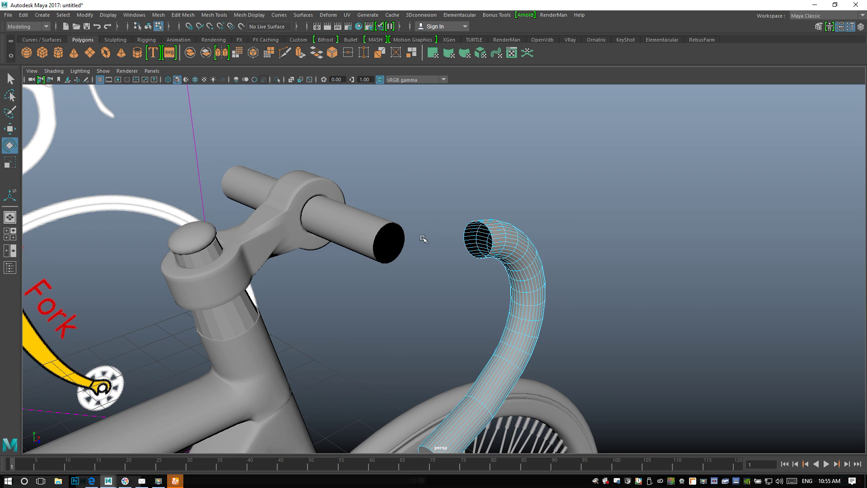
right_drag(521, 249, 563, 199)
click(528, 249)
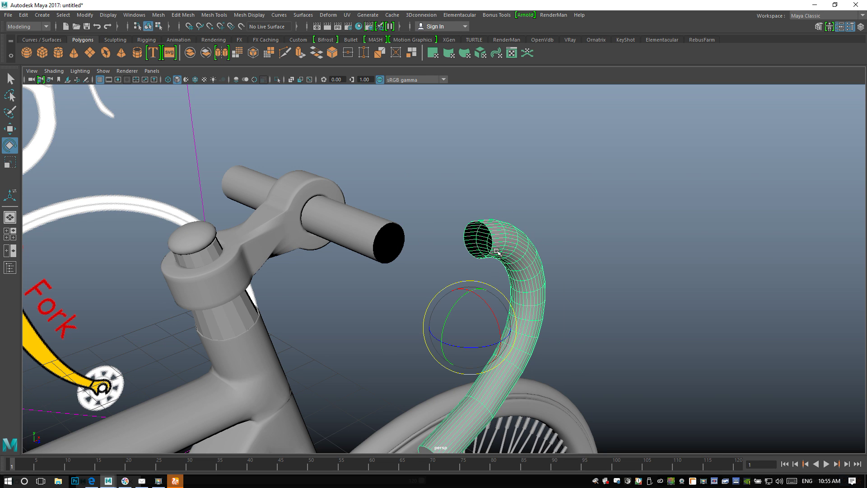
click(362, 225)
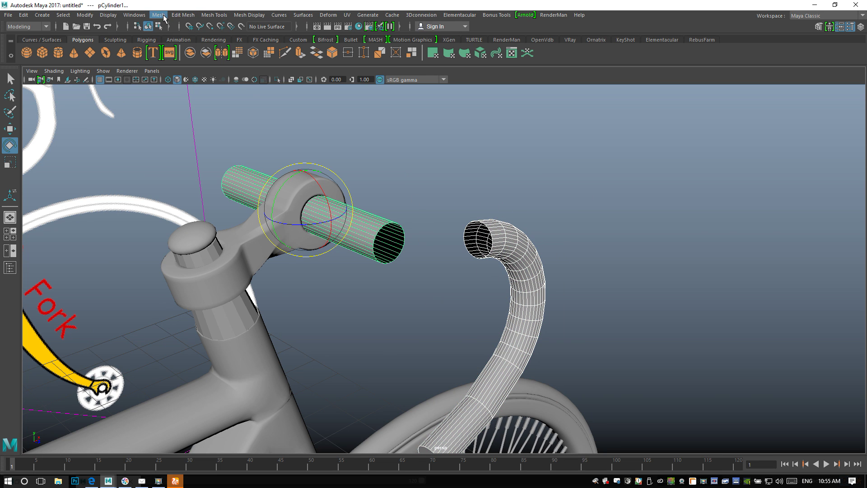
click(159, 16)
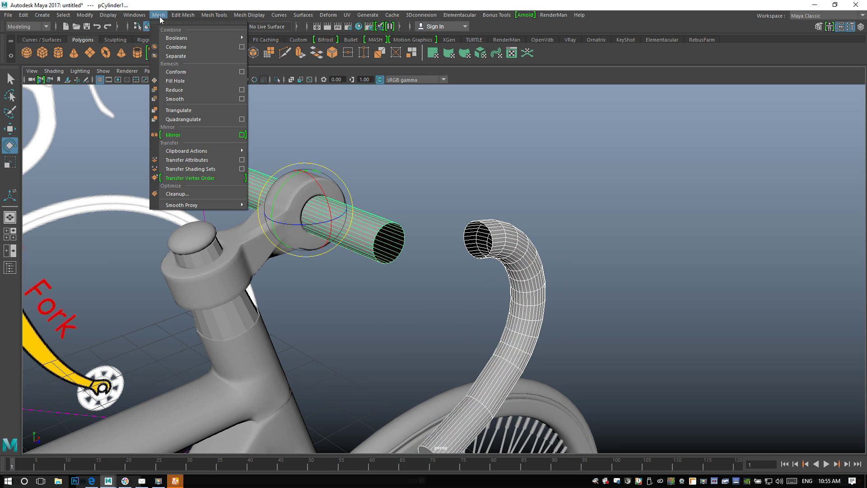
Combine the straight handlebar tube and the curved drop into one mesh and switch it to edge selection
click(181, 47)
scroll(456, 195, up, 2)
right_drag(508, 213, 510, 187)
scroll(511, 188, up, 2)
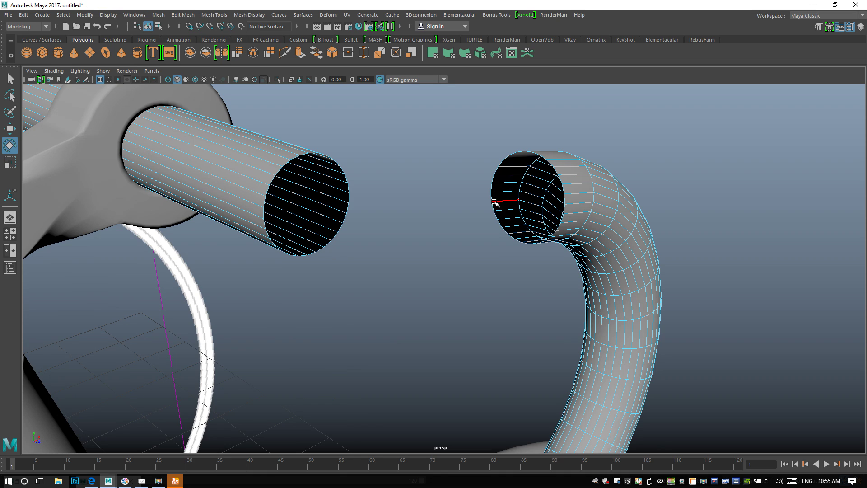
Bridge the facing open border loops of the tube and the drop using Smooth path + curve with 15 divisions
double_click(492, 198)
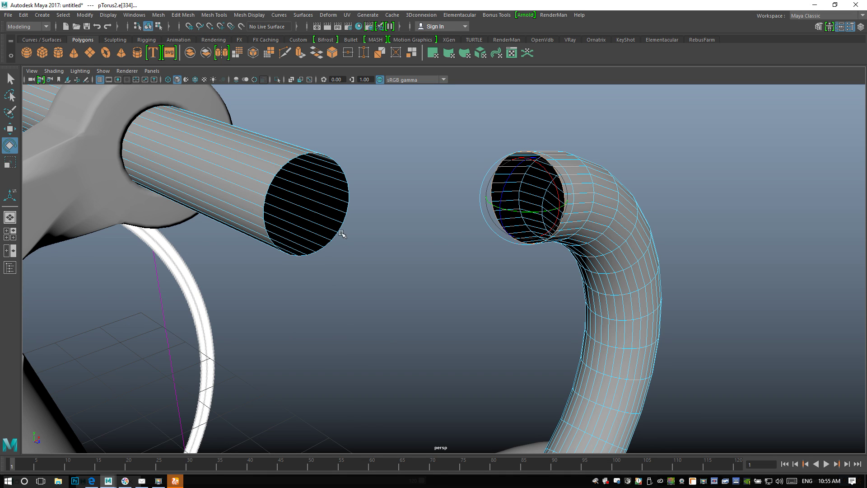
shift+double_click(271, 181)
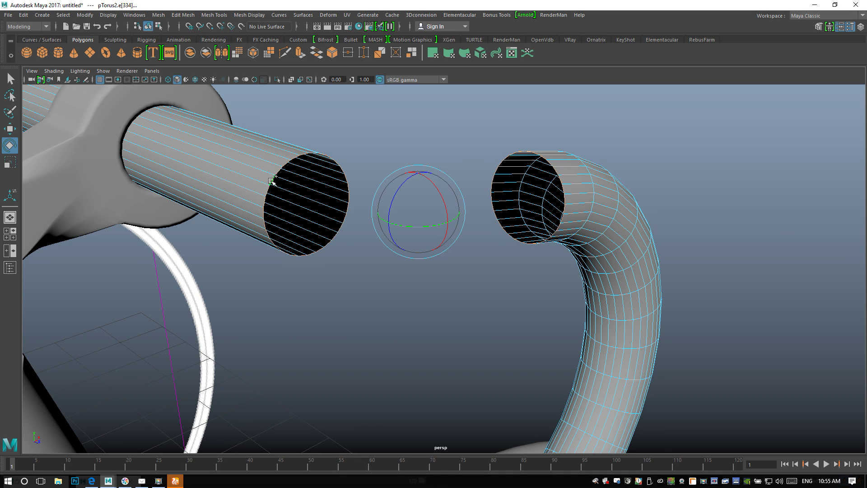
click(185, 15)
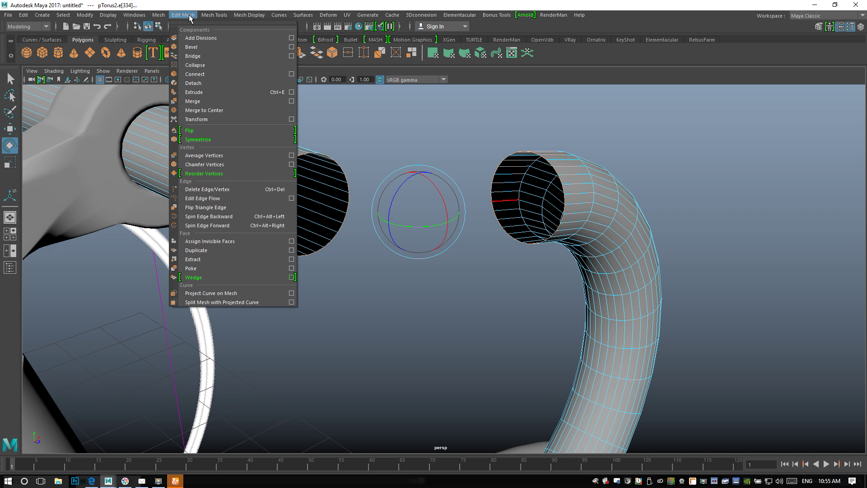
click(291, 56)
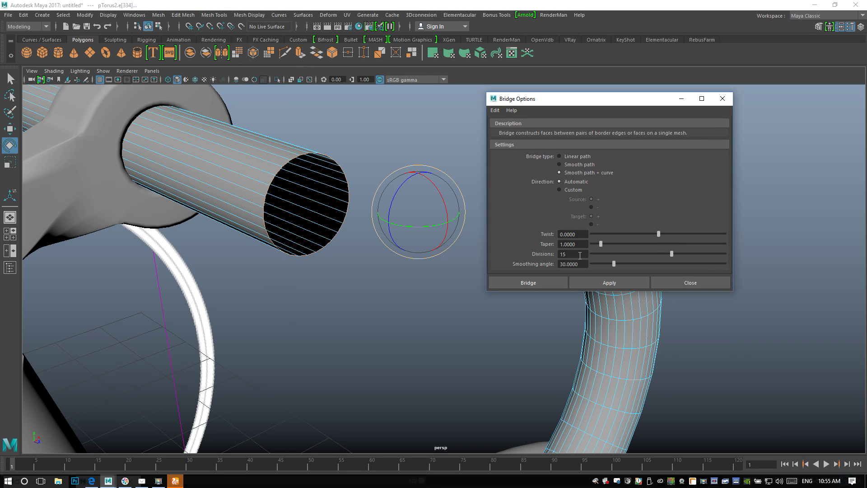
key(Return)
text(3)
click(528, 283)
Move the vertices at the straight tube's far end to the bike's centre line, working in a wireframe top view
alt+drag(368, 275, 486, 299)
right_drag(206, 243, 165, 217)
drag(149, 201, 234, 349)
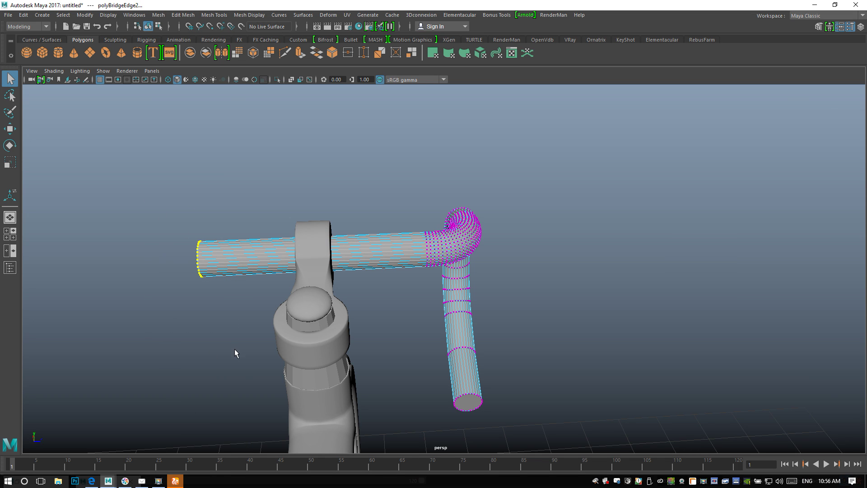
click(16, 234)
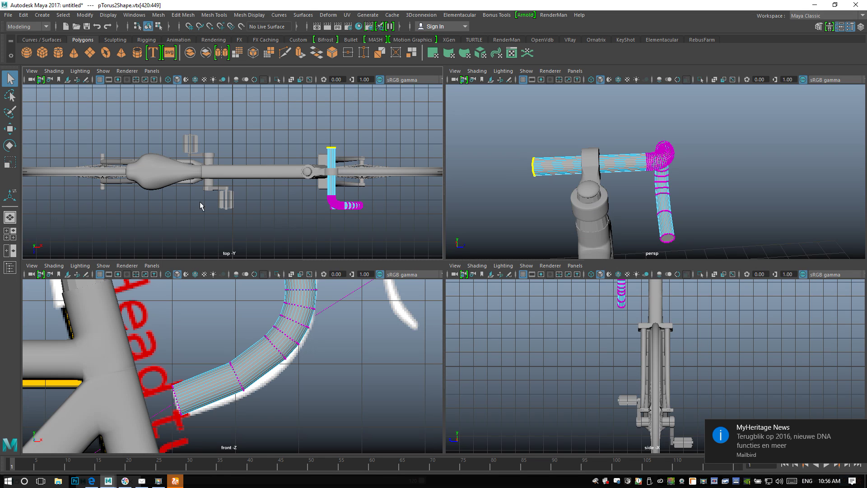
key(space)
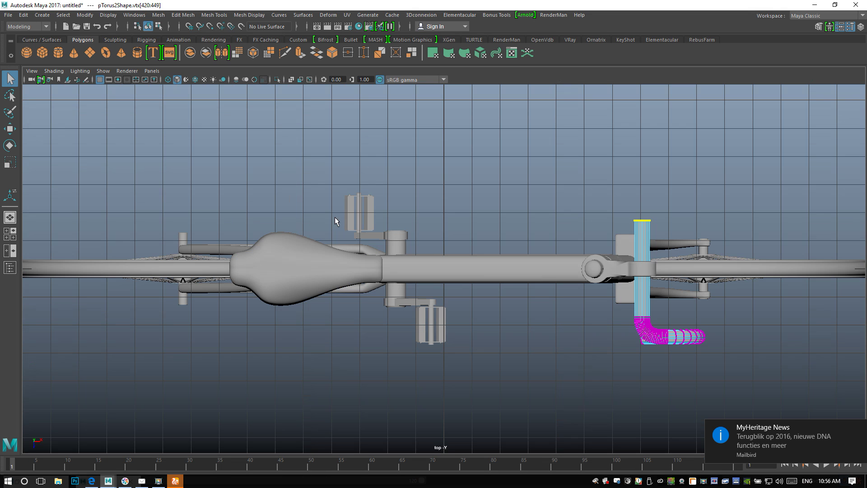
key(4)
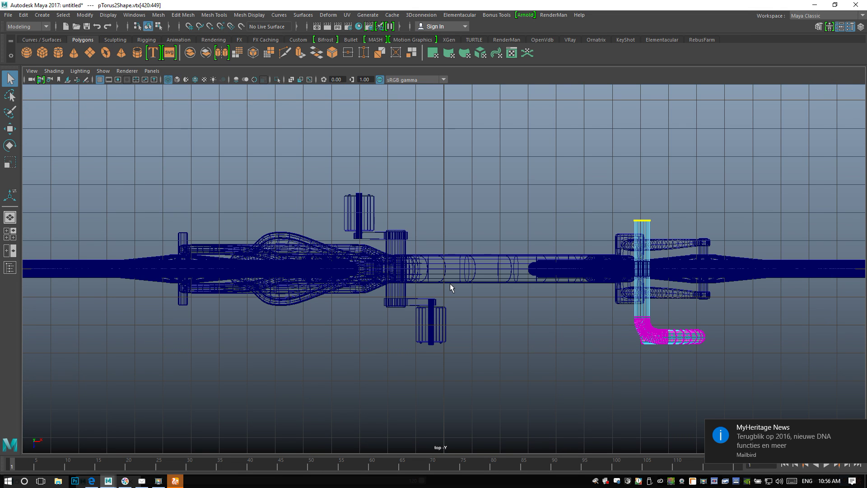
alt+middle_drag(459, 286, 254, 275)
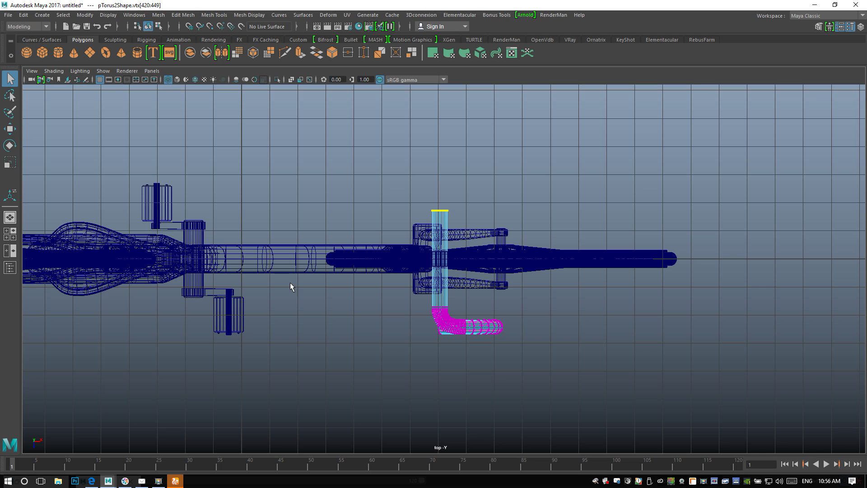
key(w)
scroll(448, 273, up, 5)
drag(435, 189, 454, 293)
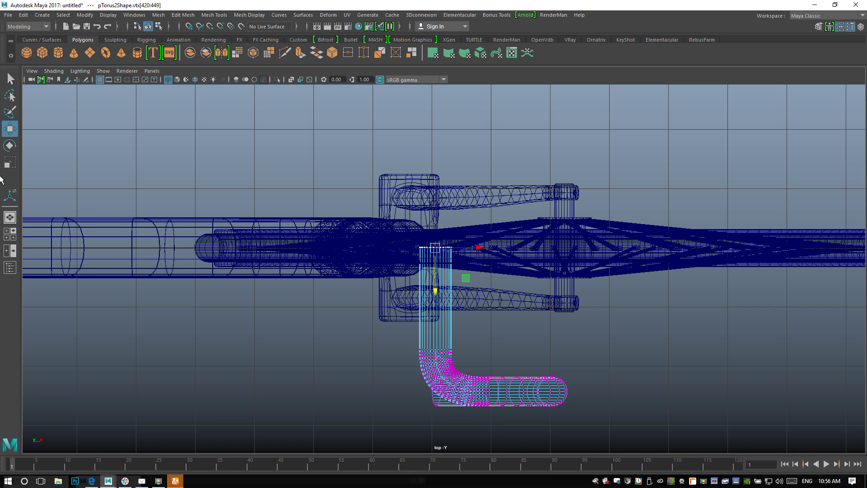
Shift the whole half handlebar sideways in the perspective view, outward from the stem
click(10, 234)
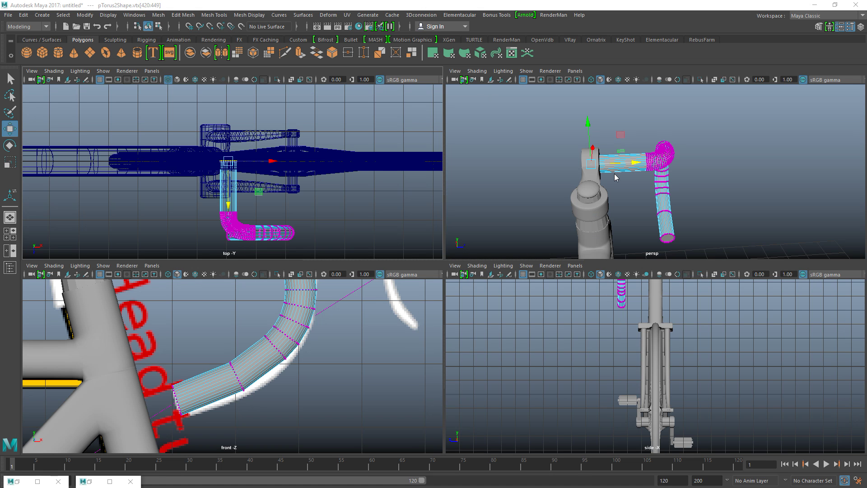
key(space)
scroll(622, 189, down, 5)
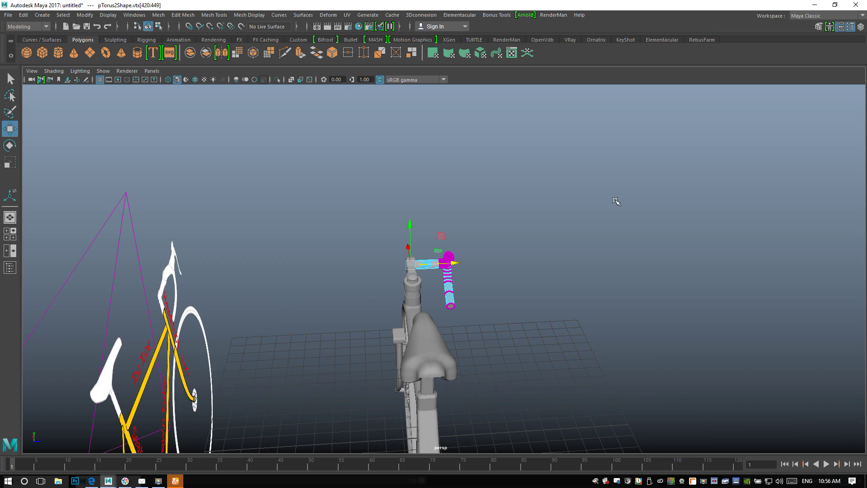
alt+drag(625, 260, 414, 261)
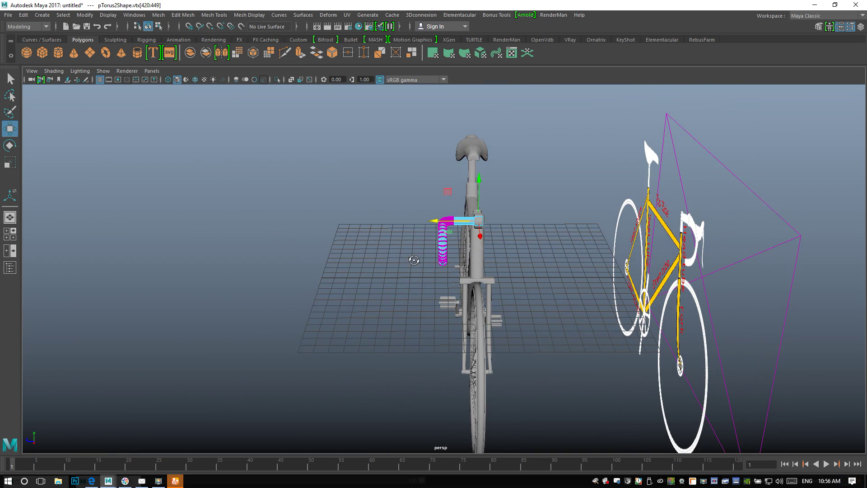
scroll(438, 273, up, 5)
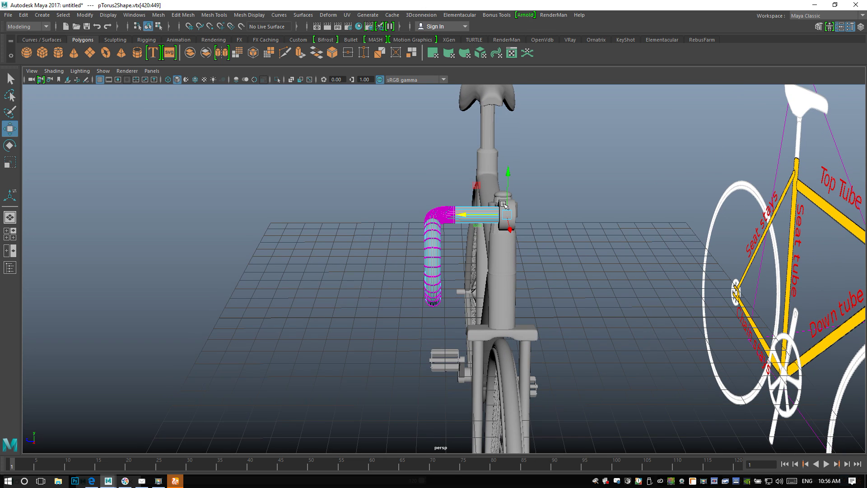
right_drag(449, 216, 442, 215)
drag(447, 268, 445, 270)
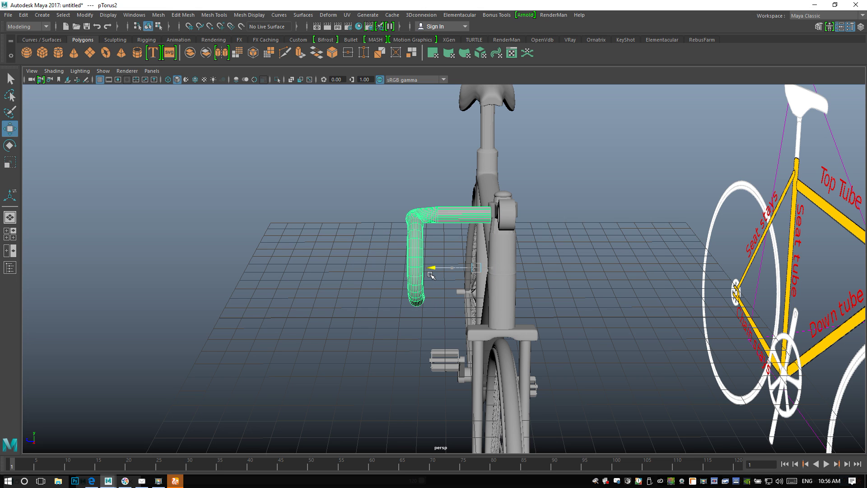
Extend the half handlebar's inner end back into the stem by moving its end vertices
alt+drag(432, 279, 665, 299)
alt+right_drag(666, 299, 607, 325)
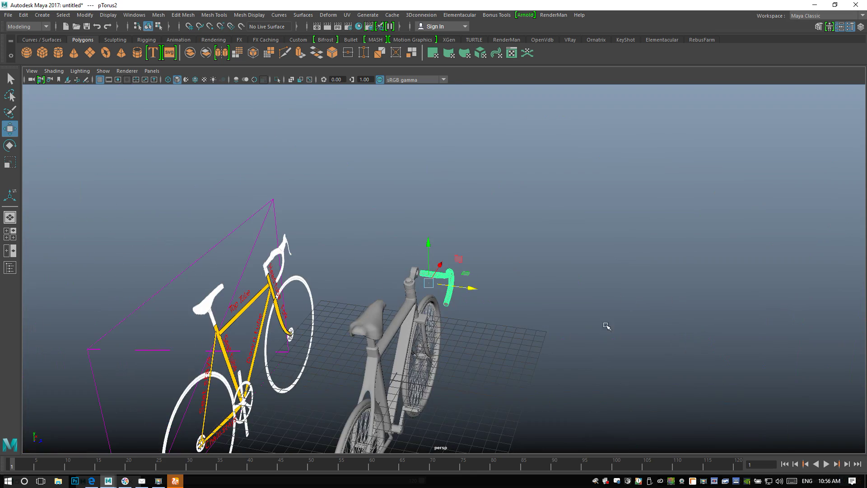
alt+drag(591, 369, 395, 350)
alt+right_drag(396, 350, 400, 310)
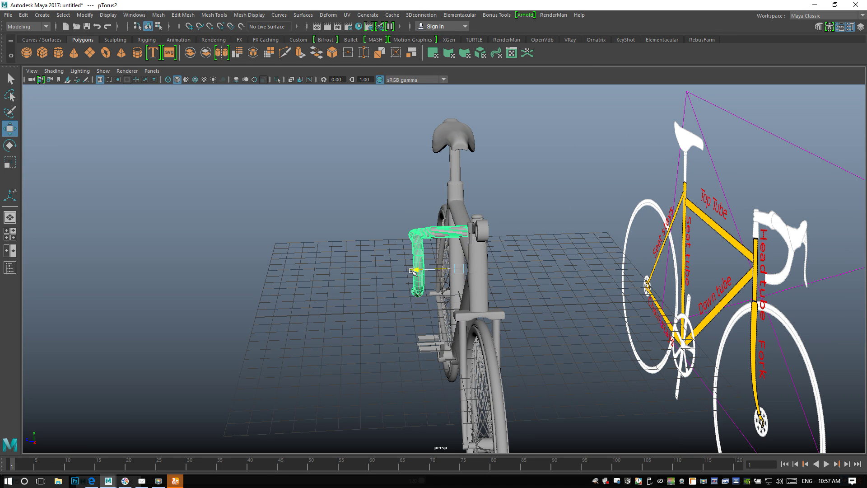
alt+drag(460, 320, 488, 334)
alt+drag(555, 313, 452, 248)
right_drag(456, 209, 421, 210)
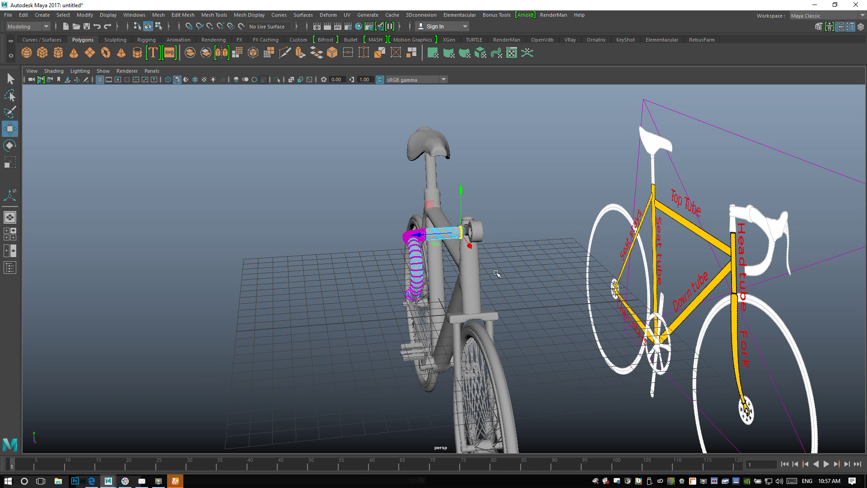
drag(434, 241, 419, 234)
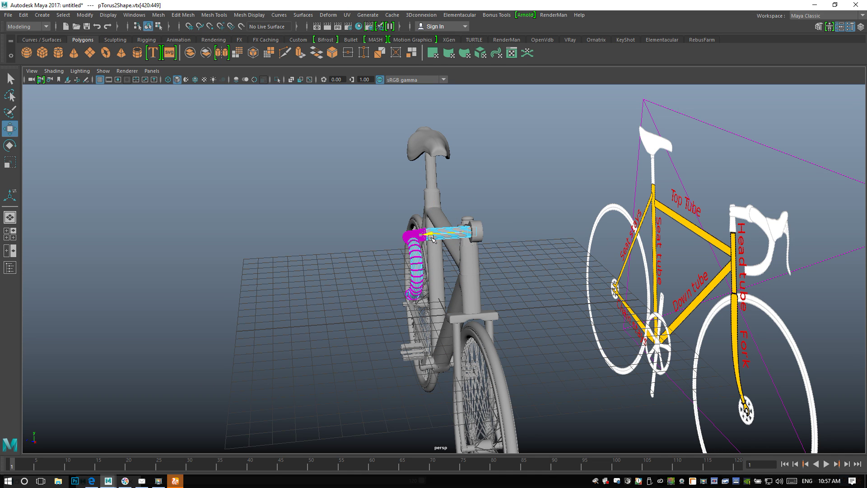
Examine the shape of the bridged handlebar bend from several angles
alt+drag(477, 316, 473, 341)
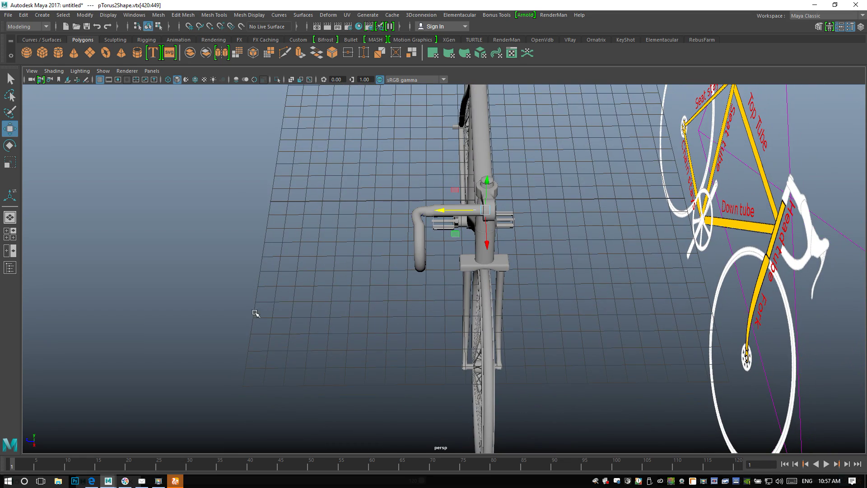
scroll(262, 282, up, 3)
alt+drag(258, 279, 417, 289)
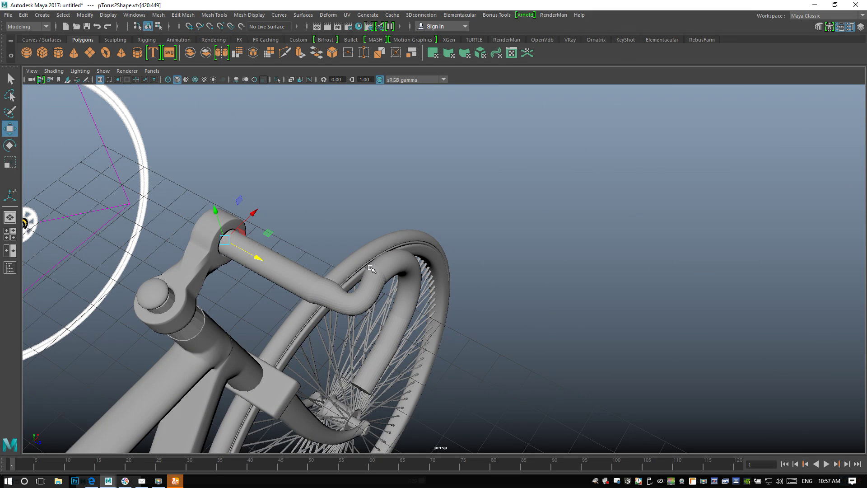
click(384, 283)
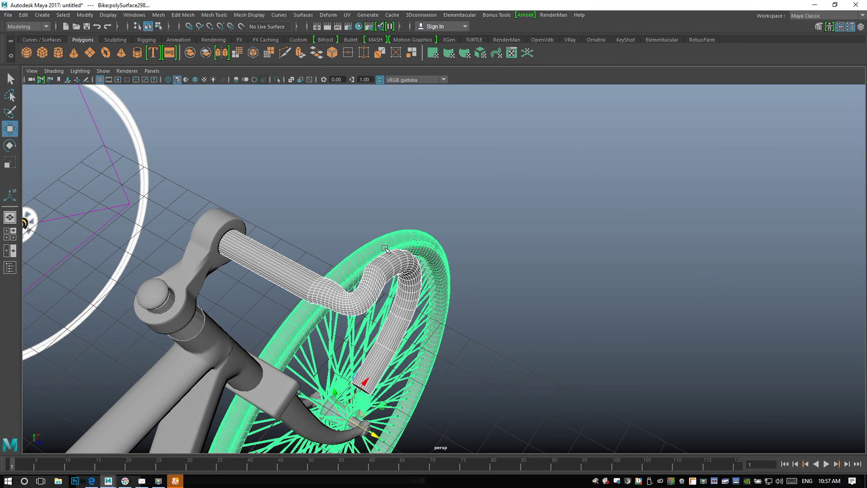
scroll(359, 304, up, 3)
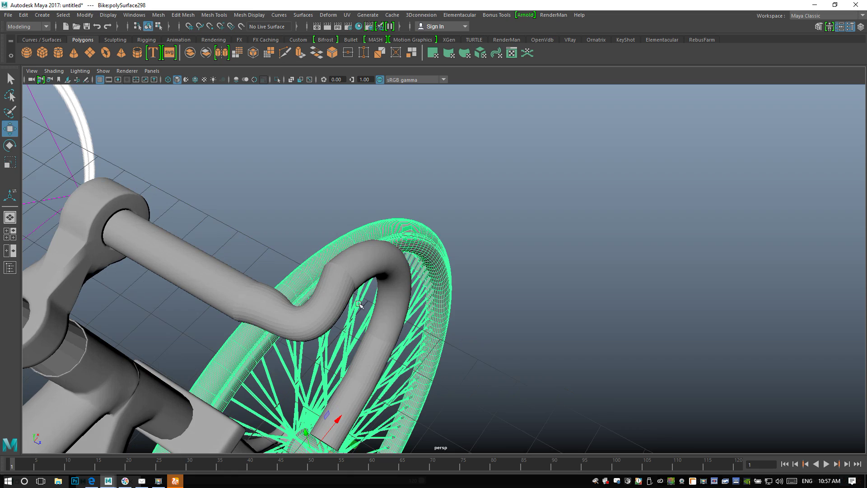
alt+drag(328, 302, 429, 256)
click(427, 241)
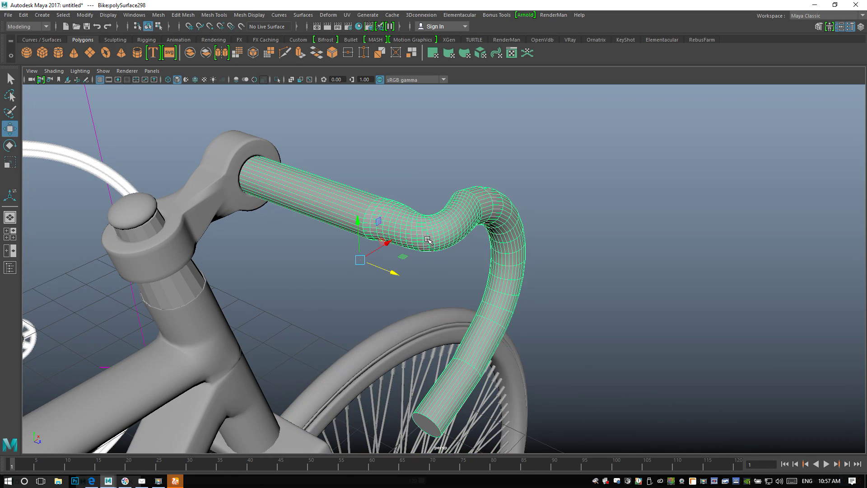
alt+drag(407, 266, 387, 302)
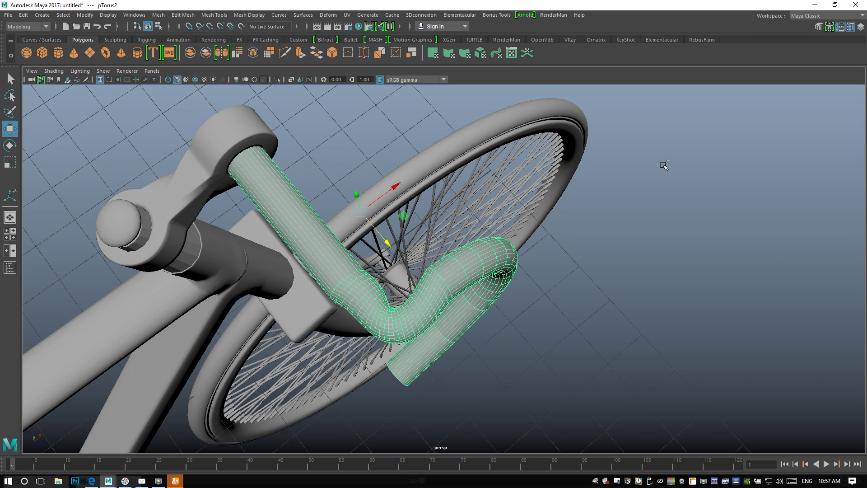
Undo the handlebar edits back to before the tube and the drop were bridged
key(ctrl+z)
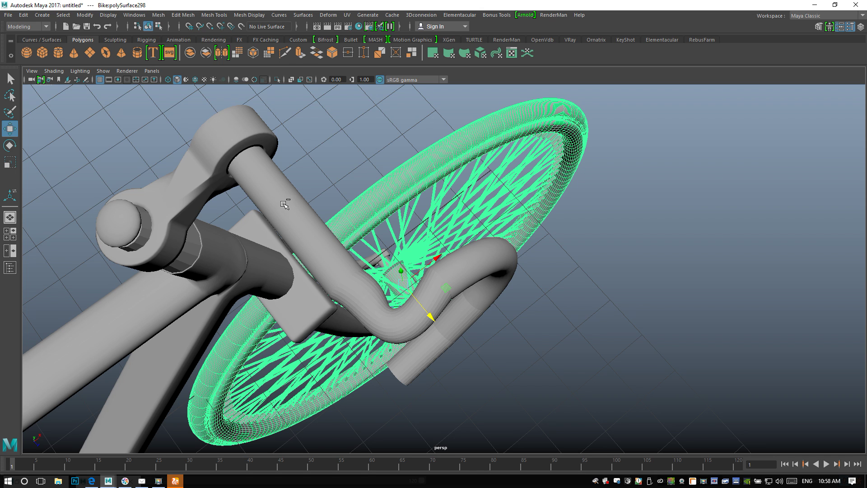
key(ctrl+z)
key(q)
key(ctrl+z)
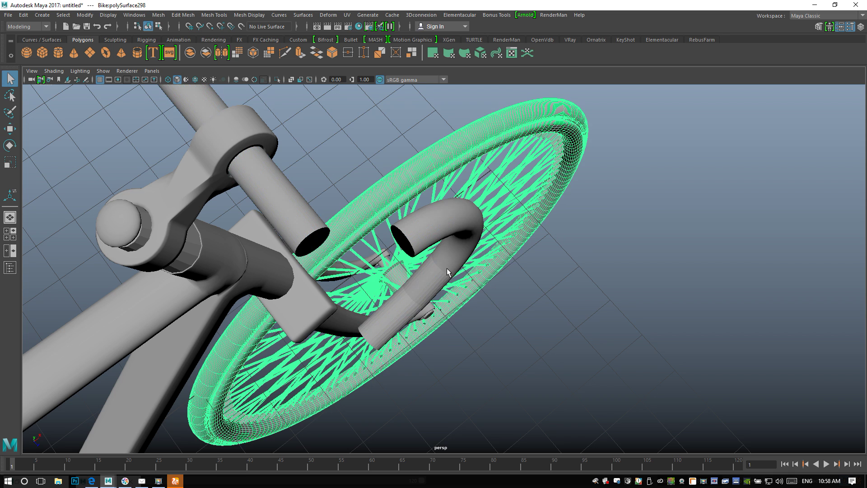
Shorten the straight tube by moving the vertices of its open end facing the drop toward the stem
click(303, 220)
alt+drag(378, 288, 356, 239)
right_drag(333, 207, 294, 203)
drag(328, 207, 368, 296)
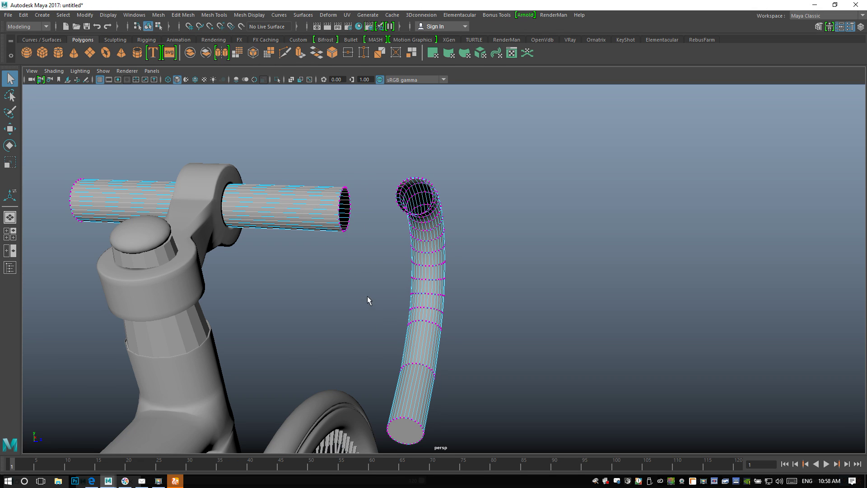
key(w)
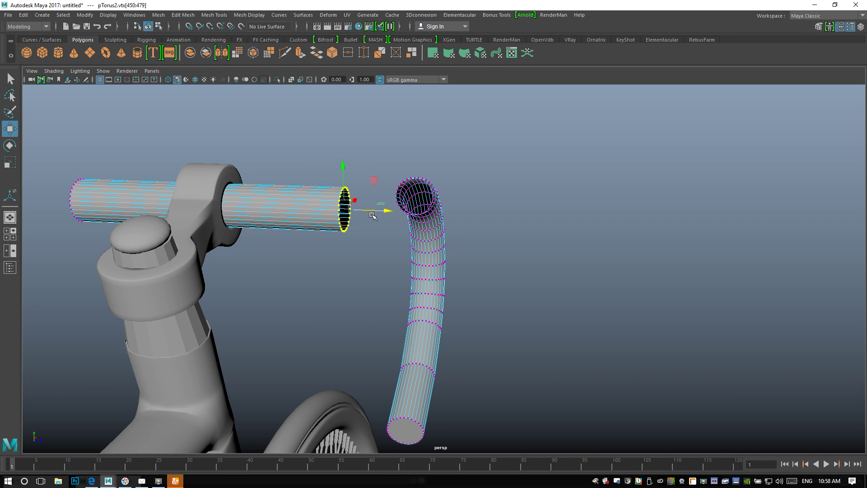
mouse_move(384, 211)
mouse_down()
mouse_move(364, 210)
mouse_move(368, 215)
mouse_up()
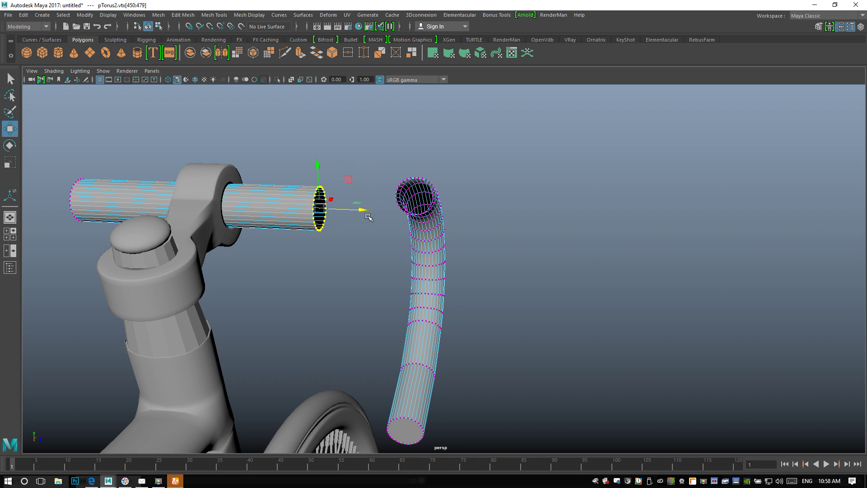
Separate the combined handlebar mesh into the straight tube and the curved drop
scroll(447, 270, down, 5)
scroll(382, 265, up, 5)
right_click(426, 194)
click(470, 181)
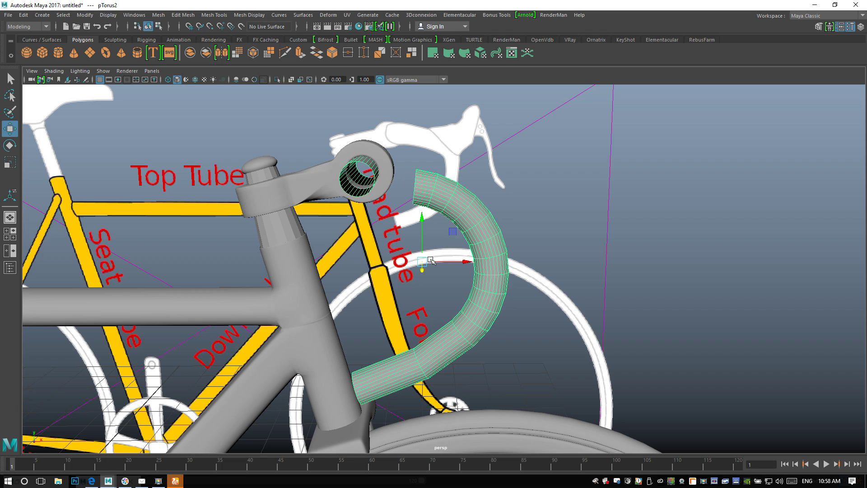
drag(421, 221, 427, 228)
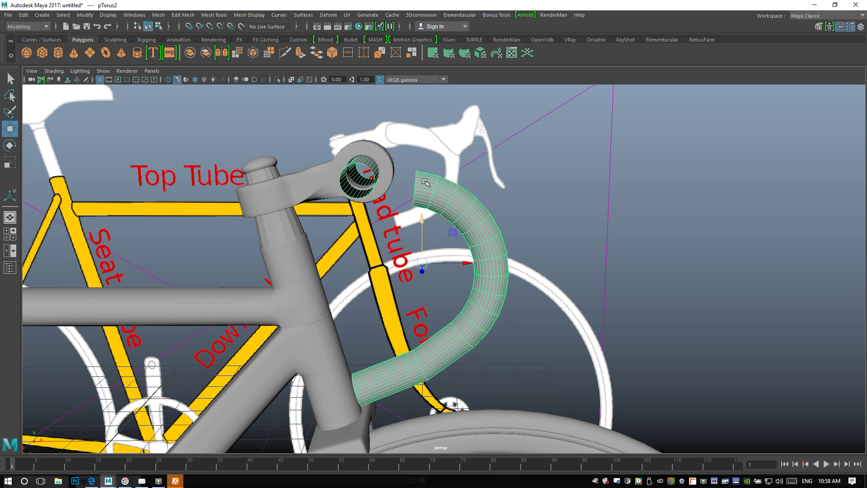
click(158, 15)
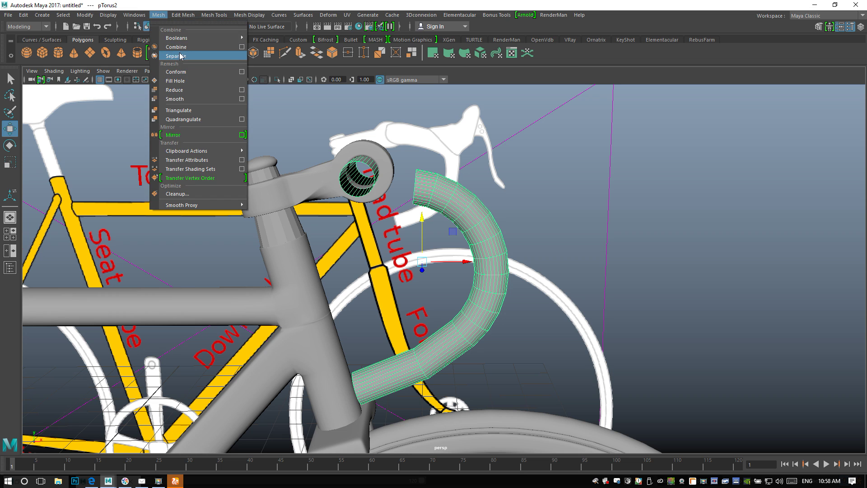
click(181, 54)
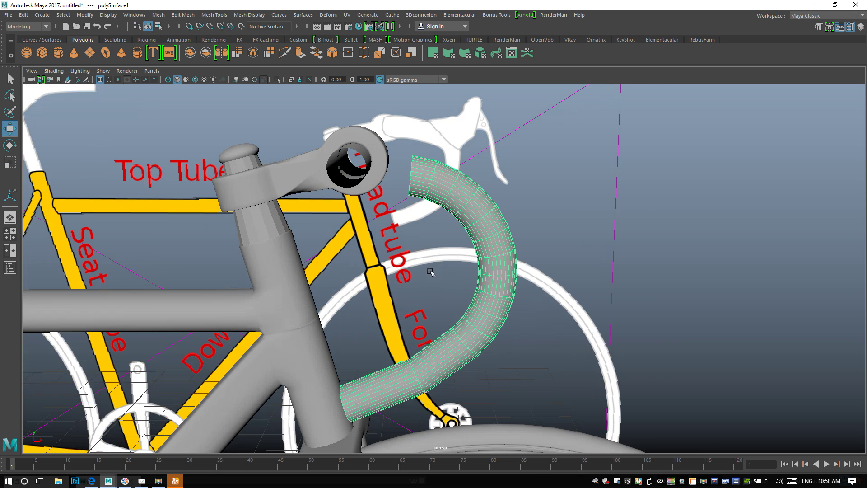
Center the pivot of the curved drop and combine it with the straight tube into one mesh
click(85, 15)
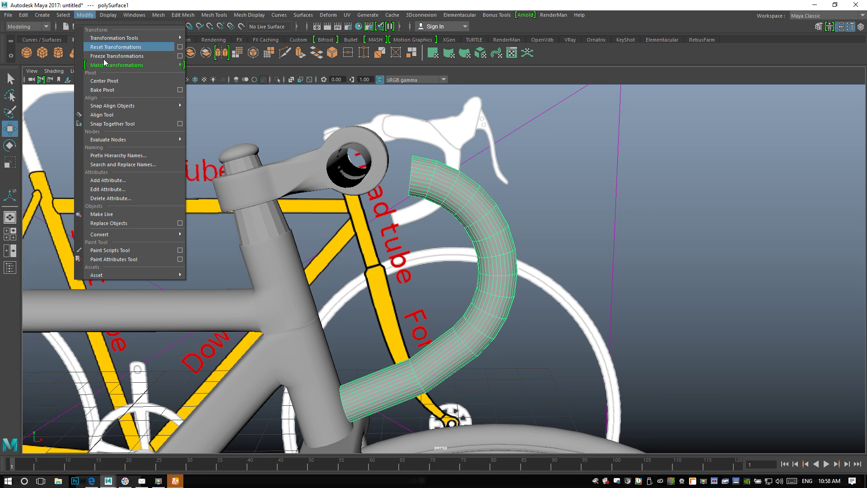
click(122, 81)
drag(426, 248, 470, 267)
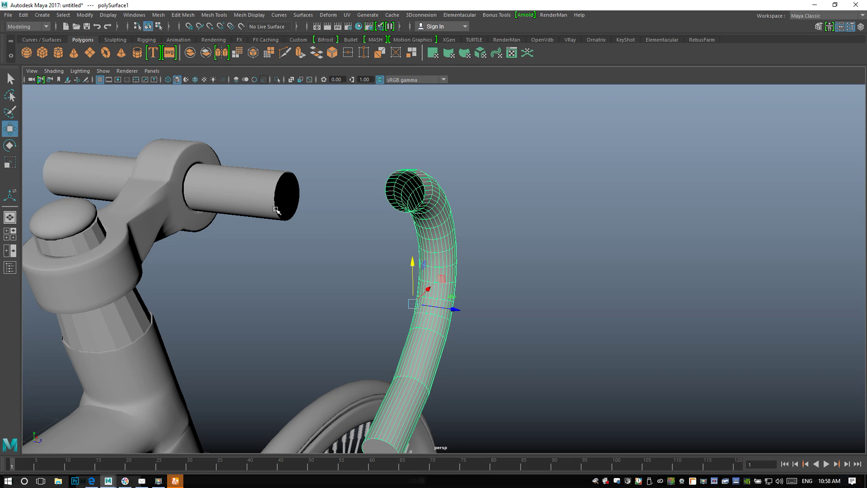
click(270, 194)
click(158, 15)
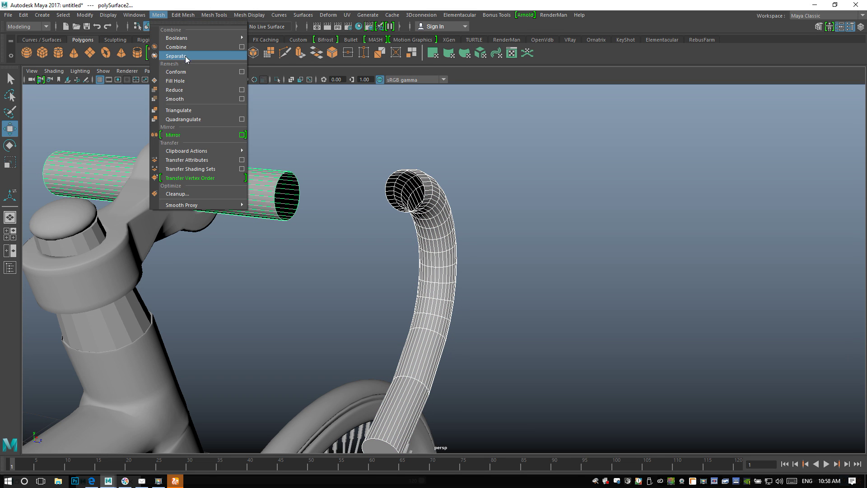
click(171, 44)
Bridge the facing open border edges of the tube and the drop with 25 divisions and the Curve curve type
right_drag(391, 174, 393, 155)
scroll(396, 183, up, 5)
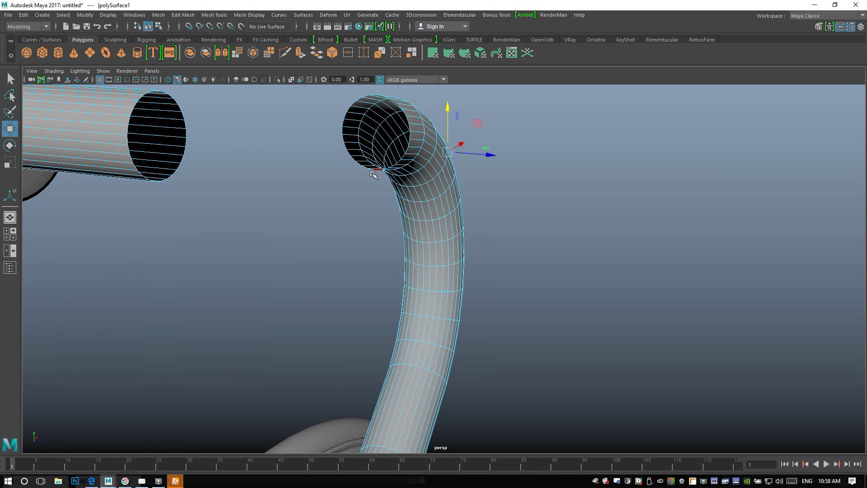
double_click(355, 158)
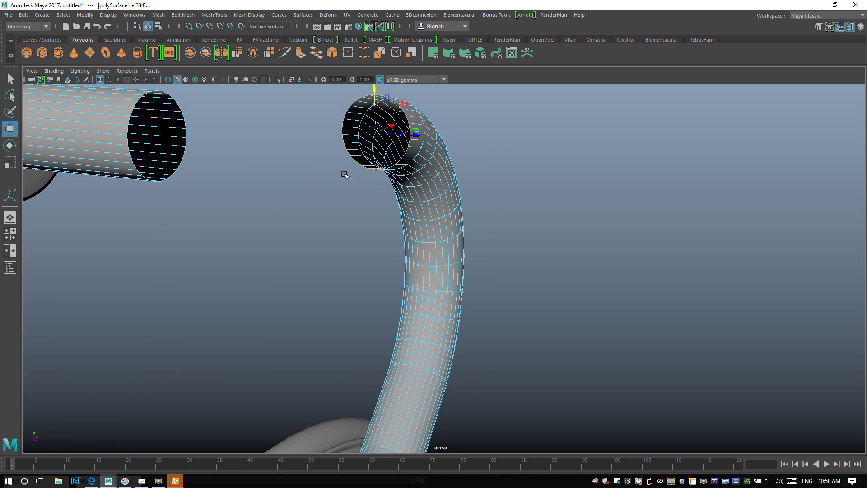
shift+click(128, 128)
click(183, 15)
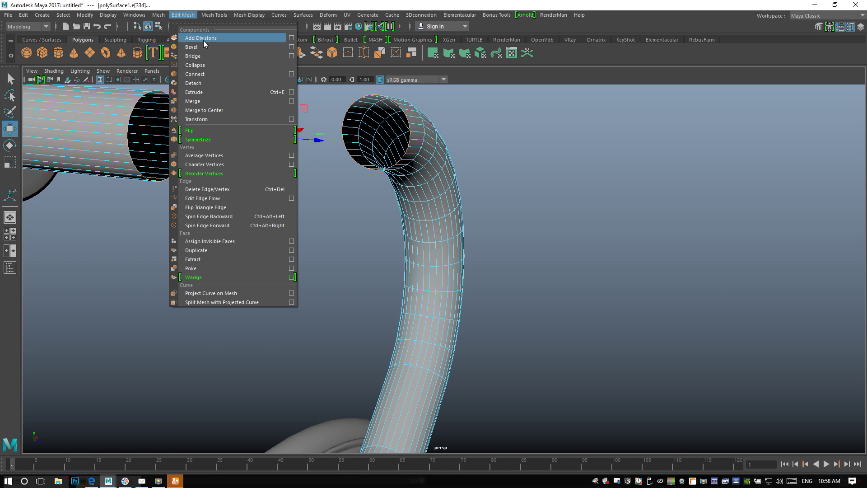
click(246, 55)
alt+drag(433, 217, 361, 206)
right_click(397, 195)
click(427, 177)
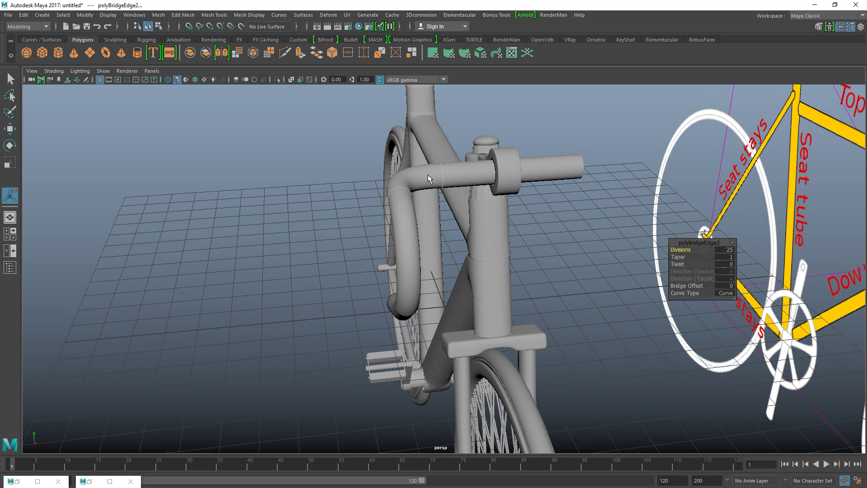
Shorten the tube on the side opposite the drop by moving its end vertices back to the stem
alt+drag(452, 248, 502, 222)
right_drag(527, 161, 482, 161)
drag(509, 132, 563, 224)
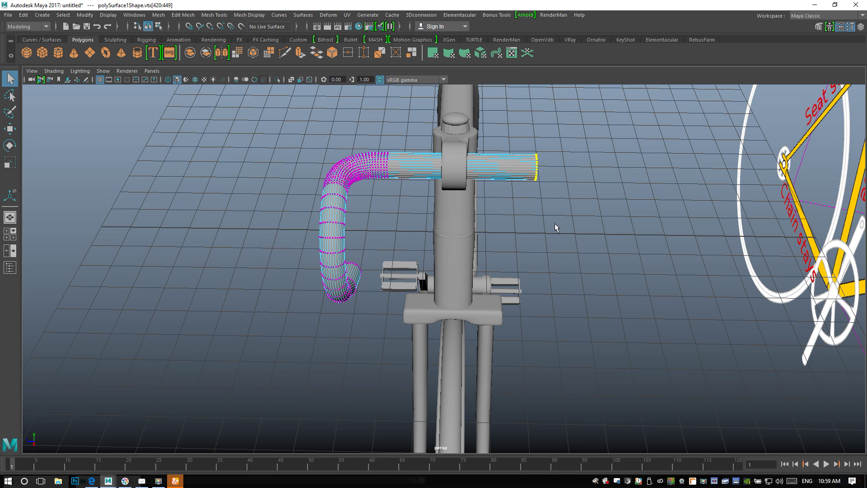
key(w)
drag(489, 171, 422, 172)
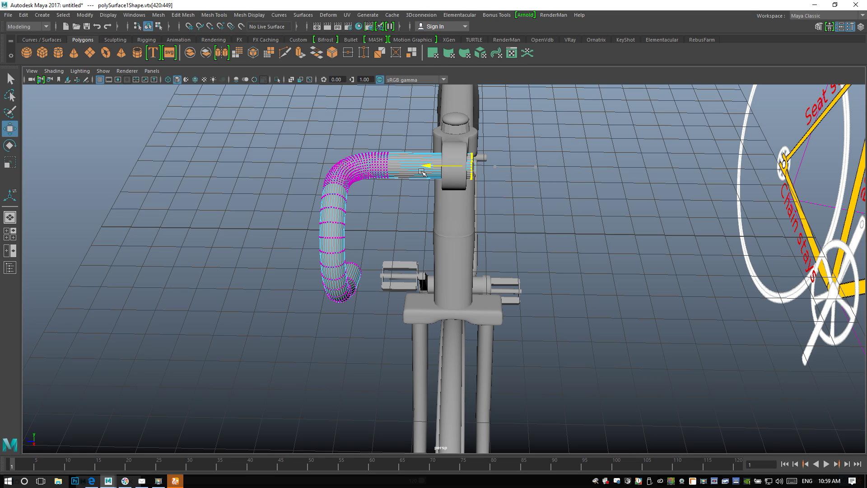
Fine-tune the tube's end vertices in the top view so they sit on the bike's centre line
click(10, 234)
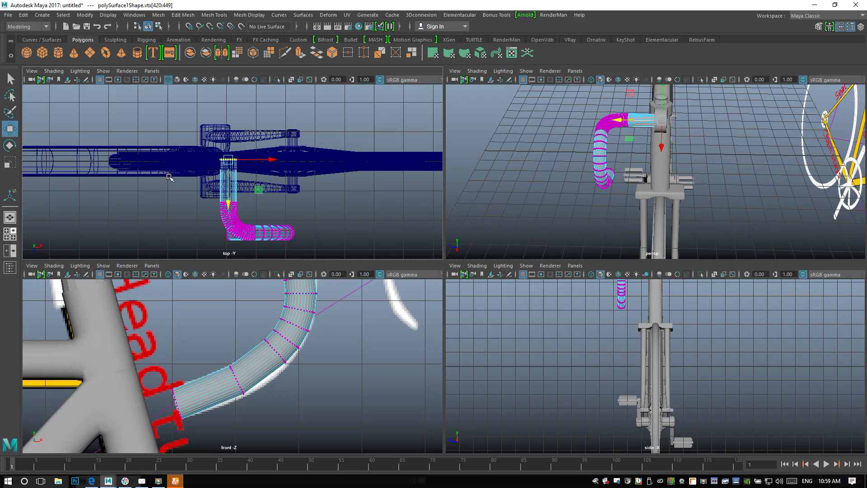
key(space)
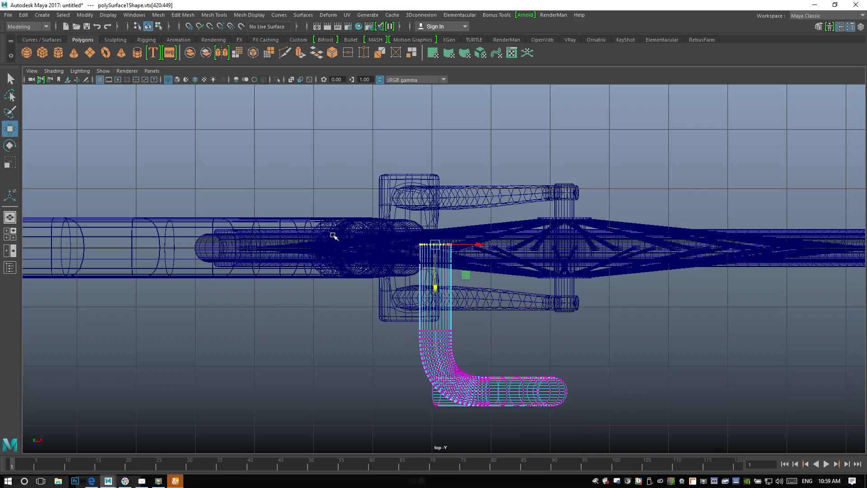
scroll(424, 281, up, 5)
scroll(424, 281, up, 5)
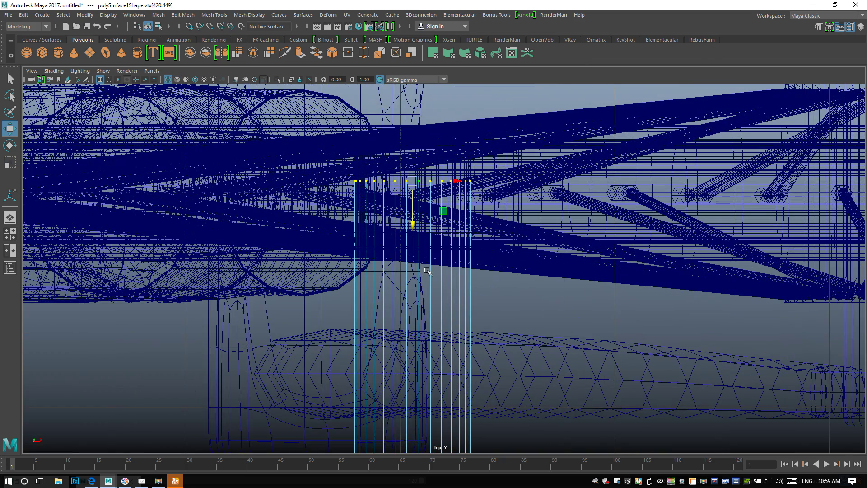
drag(414, 226, 413, 236)
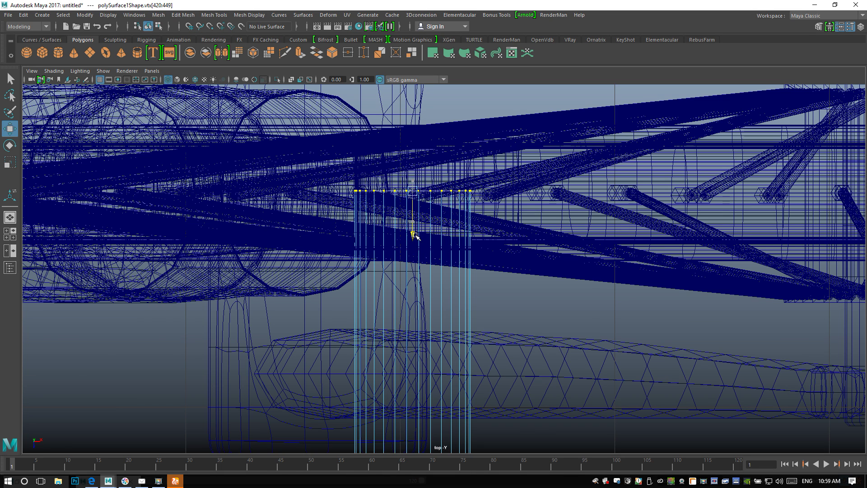
click(9, 233)
key(space)
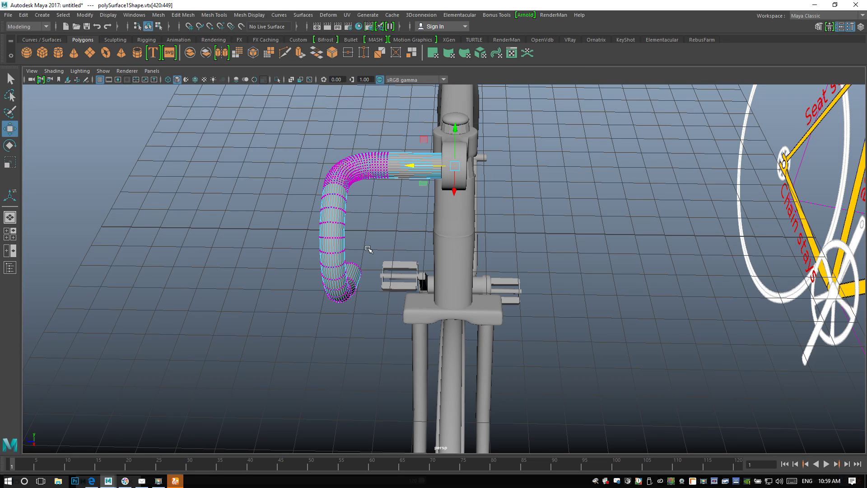
Center the pivot of the whole bridged handlebar half
alt+drag(307, 267, 491, 224)
right_drag(559, 170, 603, 155)
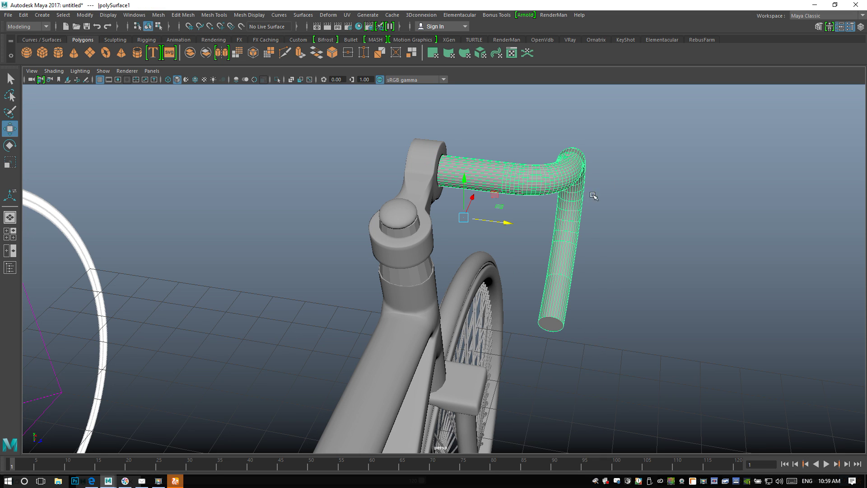
click(23, 15)
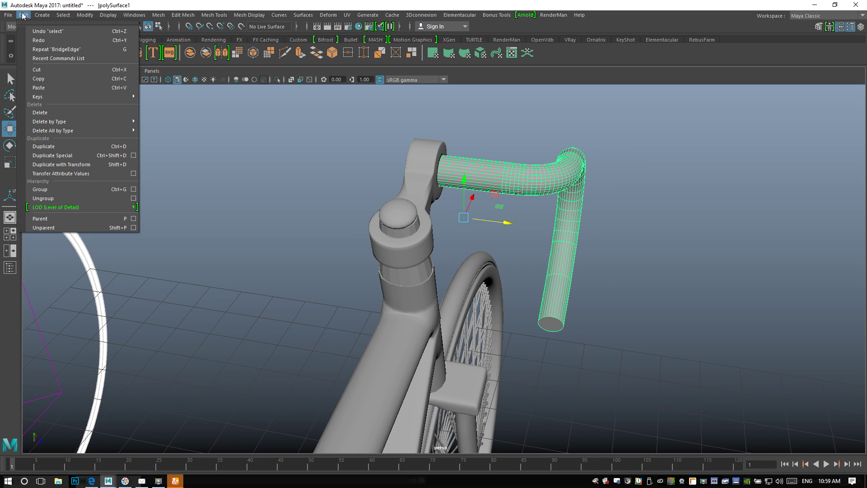
alt+drag(407, 226, 536, 268)
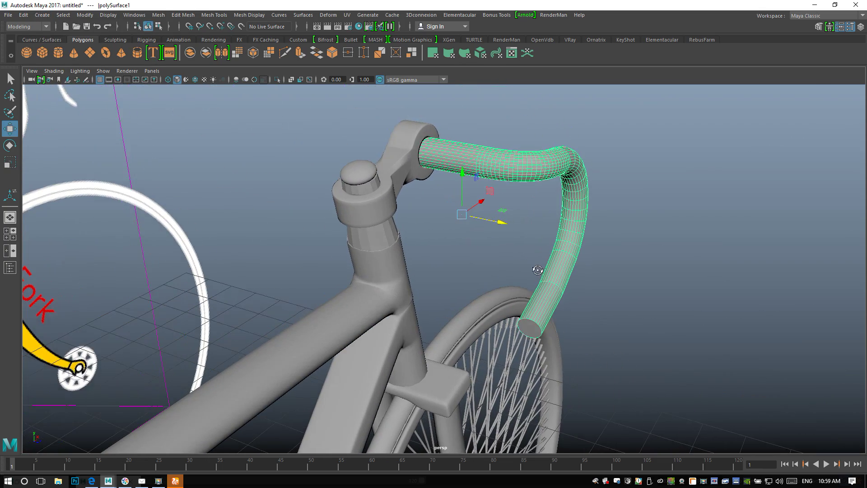
click(85, 15)
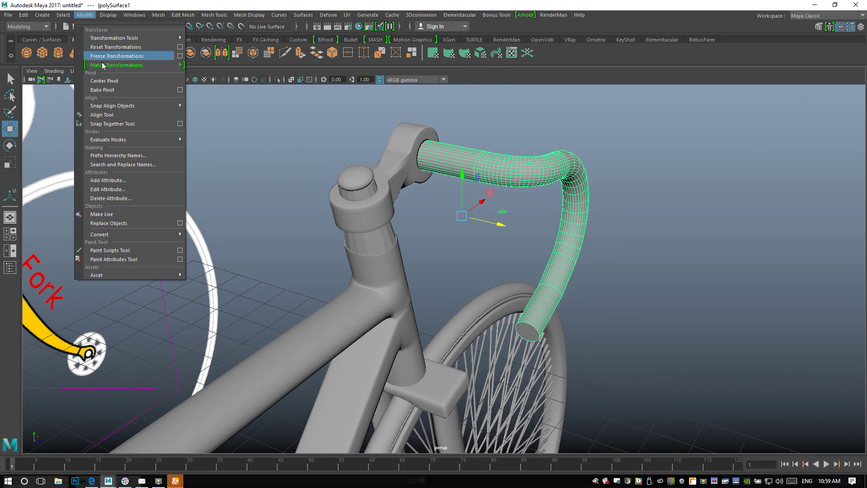
click(116, 82)
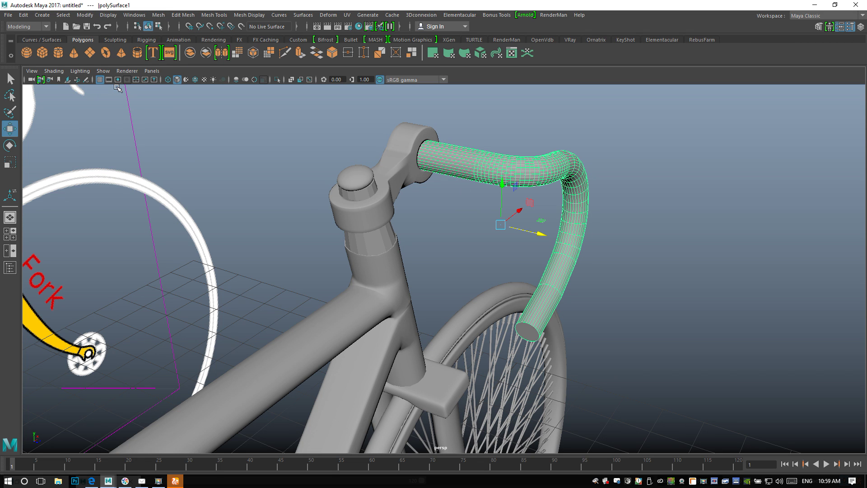
Create a mirrored copy of the handlebar half with Duplicate Special and move it to the opposite side of the stem
click(23, 15)
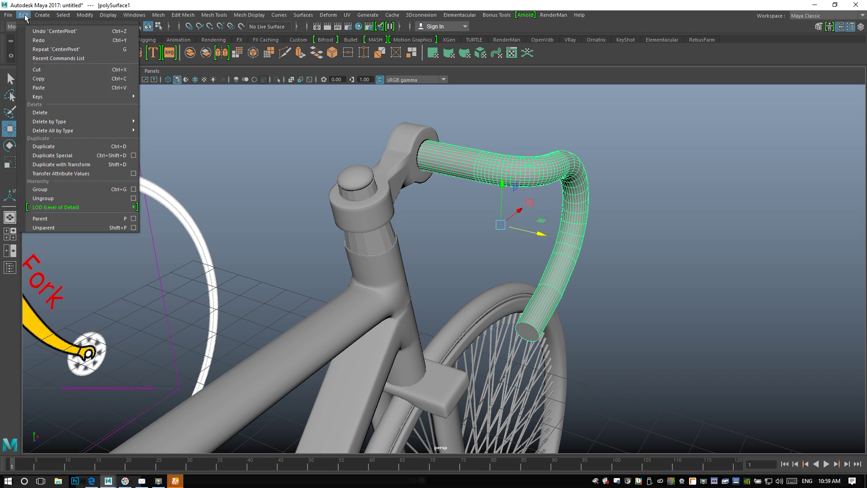
click(72, 157)
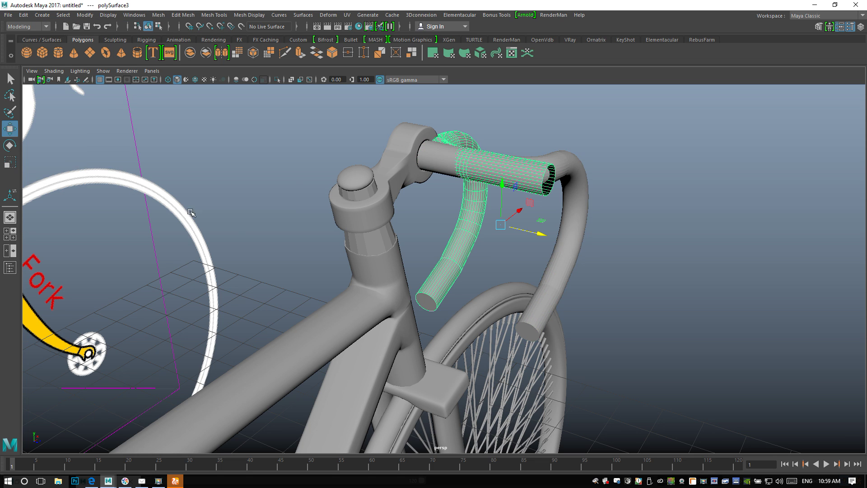
drag(537, 234, 335, 269)
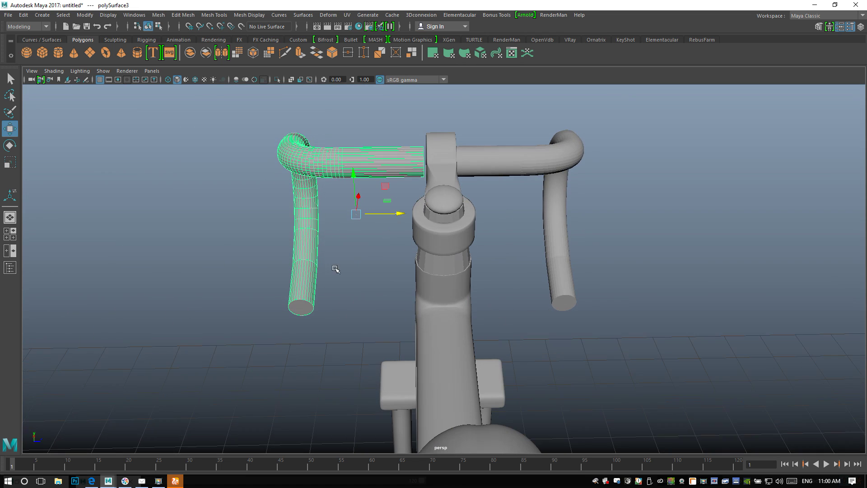
Delete the stem that covers the gap between the two handlebar halves
alt+drag(522, 291, 415, 235)
click(384, 221)
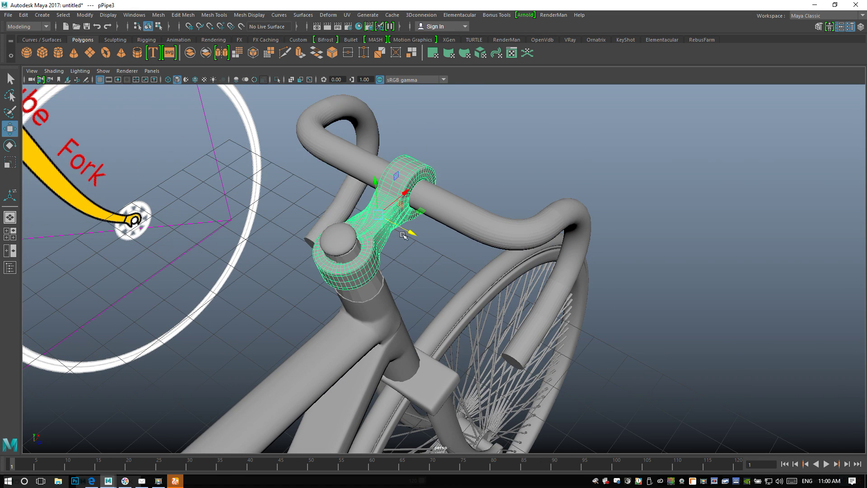
key(Delete)
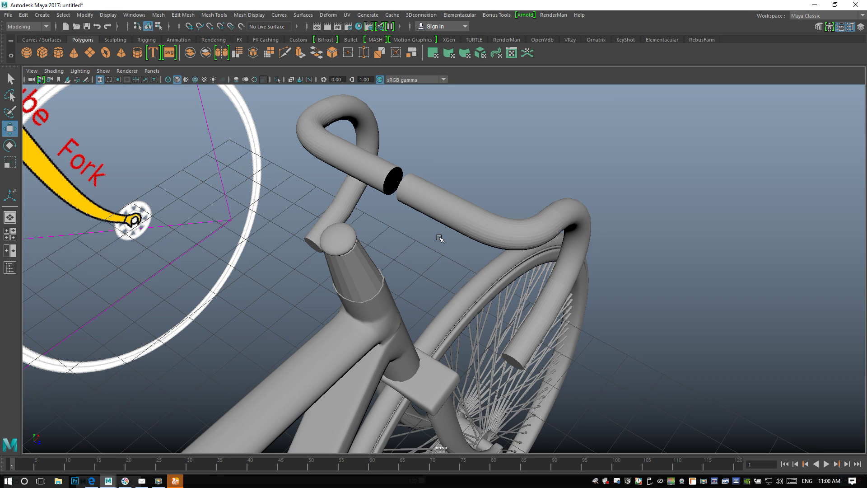
Move the mirrored handlebar half toward the original and align its open end with the centre line in the top view
click(372, 180)
drag(407, 208, 415, 213)
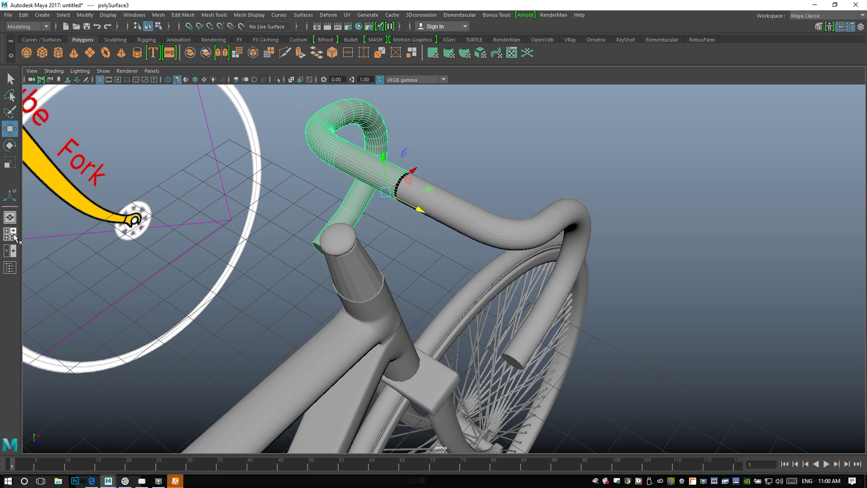
key(space)
key(space)
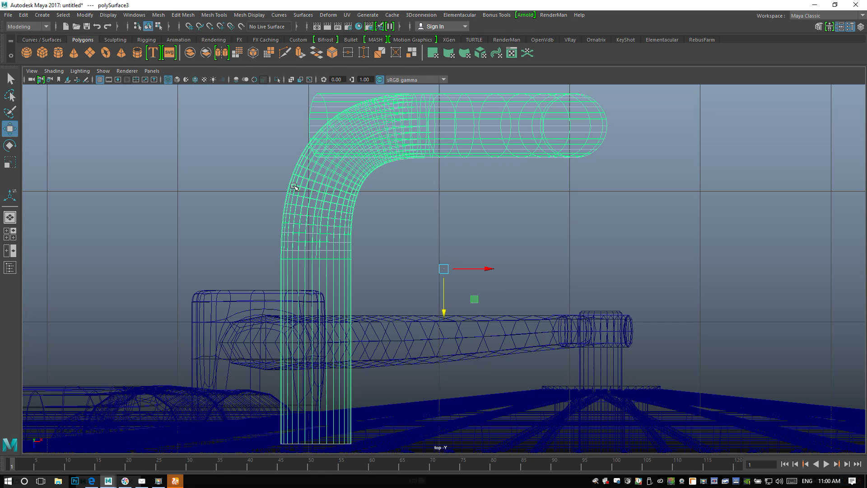
alt+middle_drag(374, 265, 422, 75)
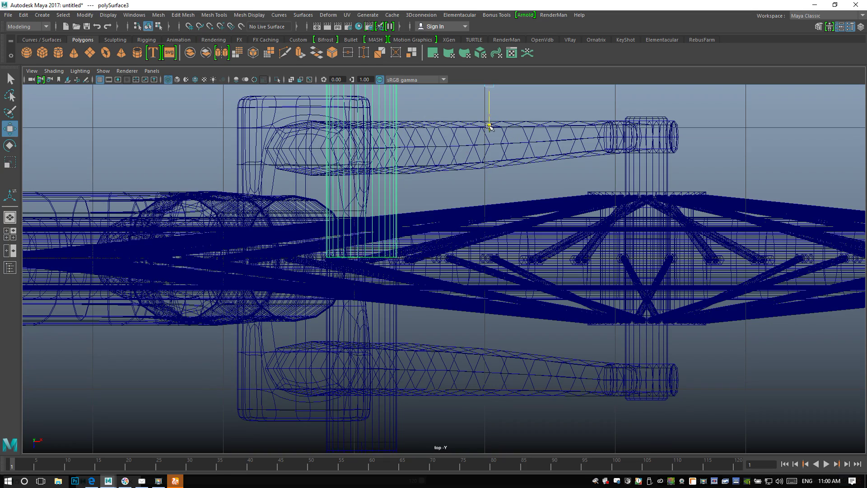
scroll(344, 284, up, 1)
scroll(344, 284, up, 5)
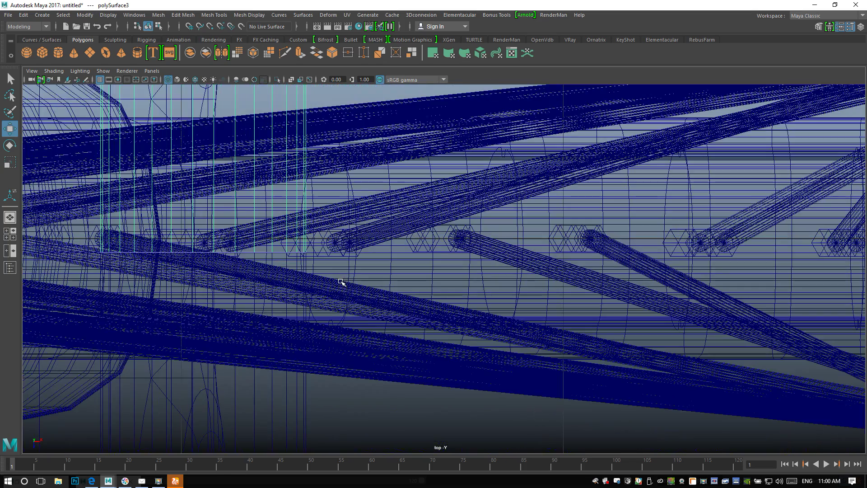
alt+middle_drag(345, 283, 465, 288)
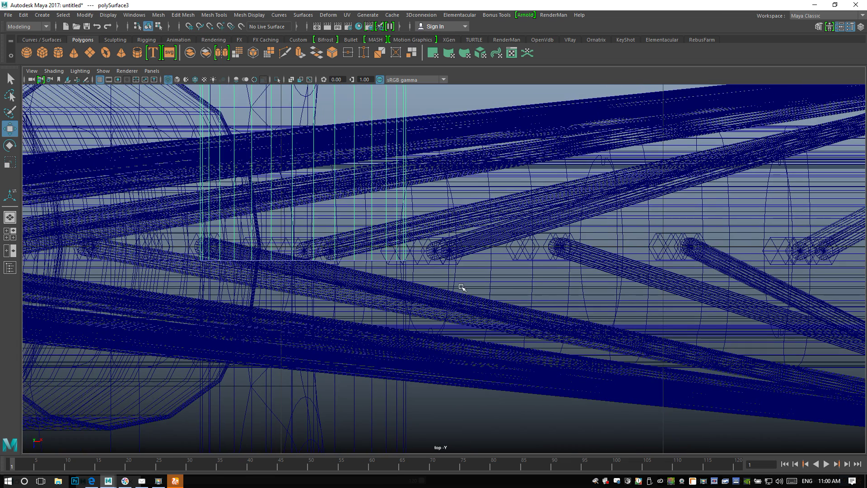
scroll(468, 307, down, 5)
Delete the frame, fork and front wheel meshes that overlap the handlebar in the top view
drag(560, 224, 591, 353)
drag(375, 209, 410, 351)
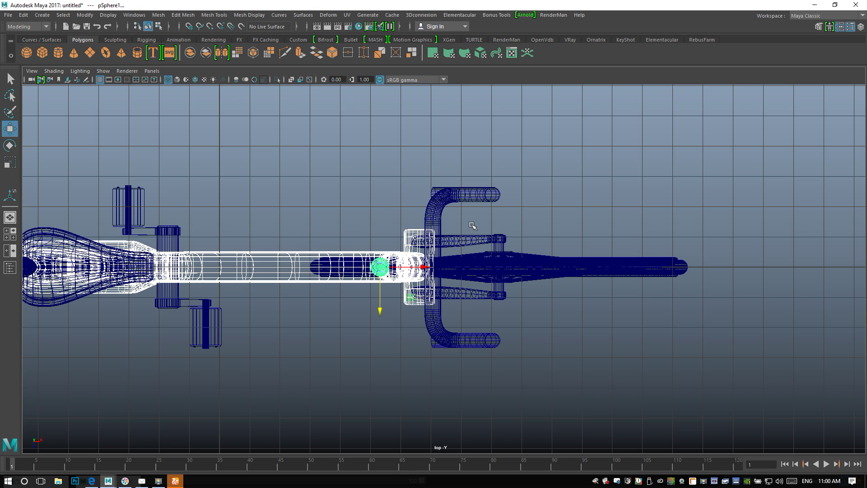
drag(472, 225, 507, 309)
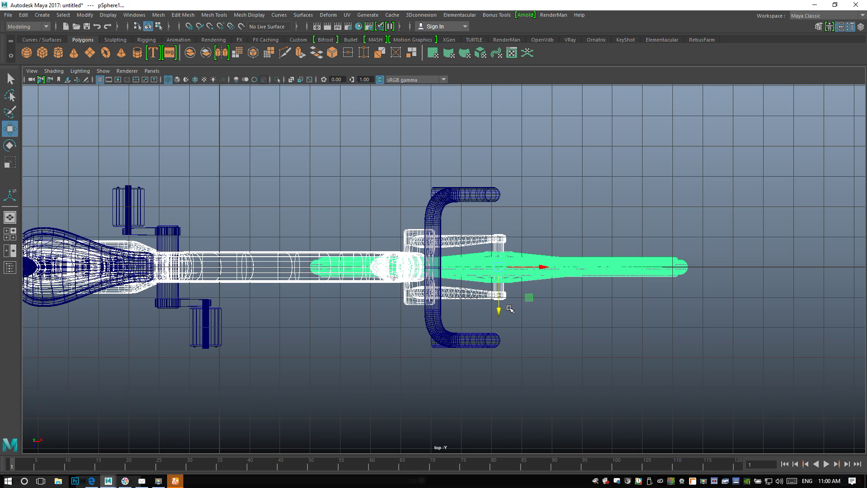
key(Delete)
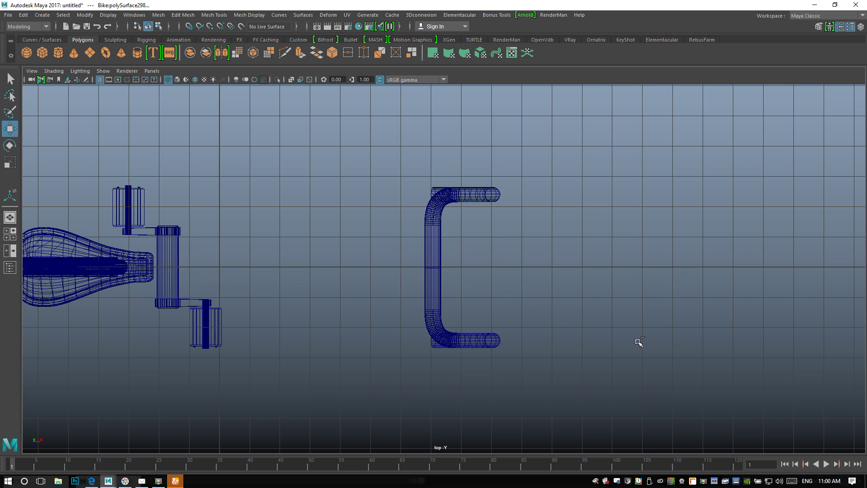
Nudge the original handlebar half so its open end meets the centre line, and combine both halves into one mesh
scroll(573, 293, up, 8)
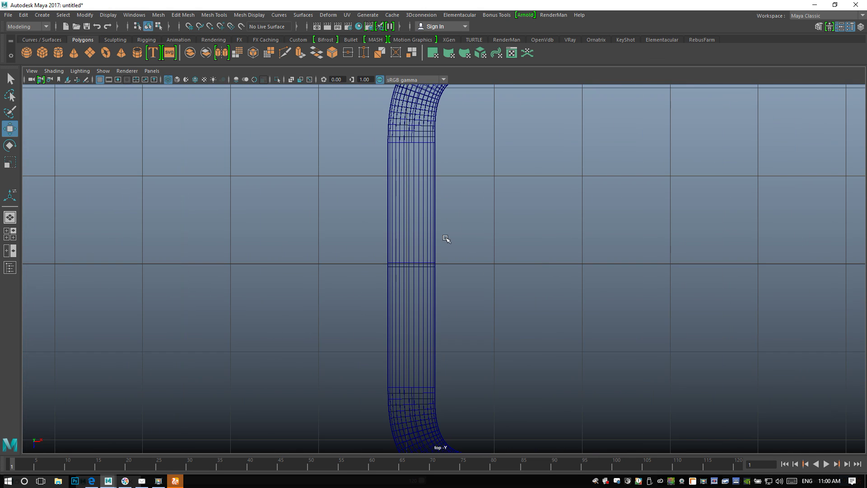
click(426, 230)
mouse_move(498, 192)
mouse_down()
mouse_move(499, 182)
mouse_move(501, 189)
mouse_up()
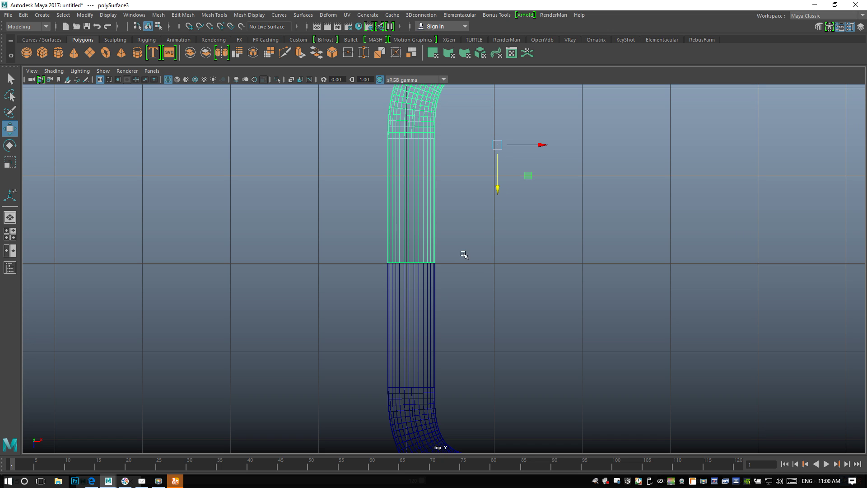
shift+click(412, 289)
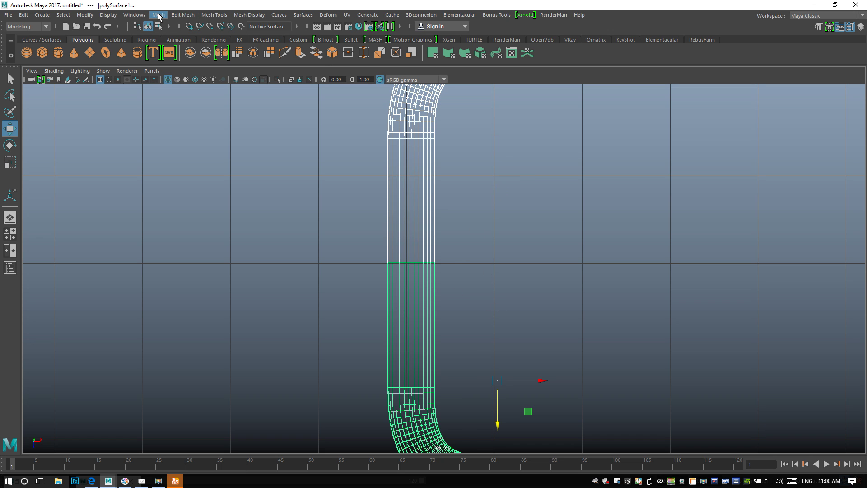
click(158, 15)
click(193, 47)
Merge the vertices along the handlebar's centre seam with a distance threshold of 0.01
right_drag(415, 254, 356, 257)
drag(357, 256, 493, 299)
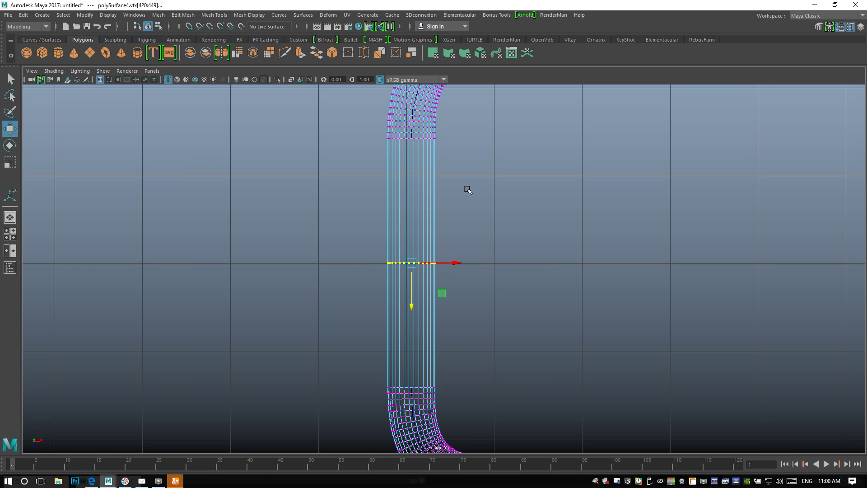
click(158, 17)
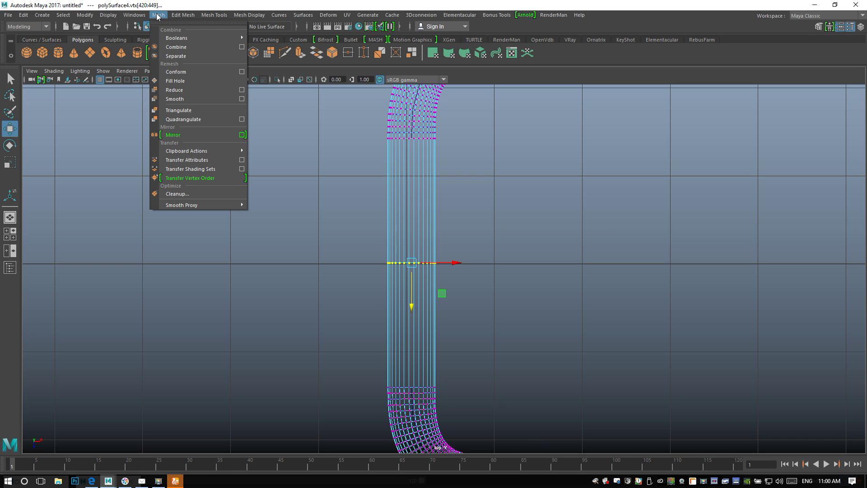
mouse_move(183, 17)
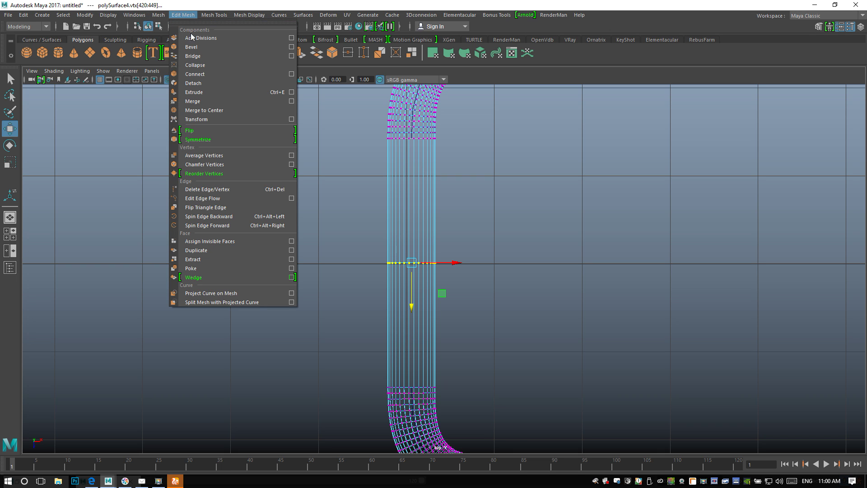
click(207, 101)
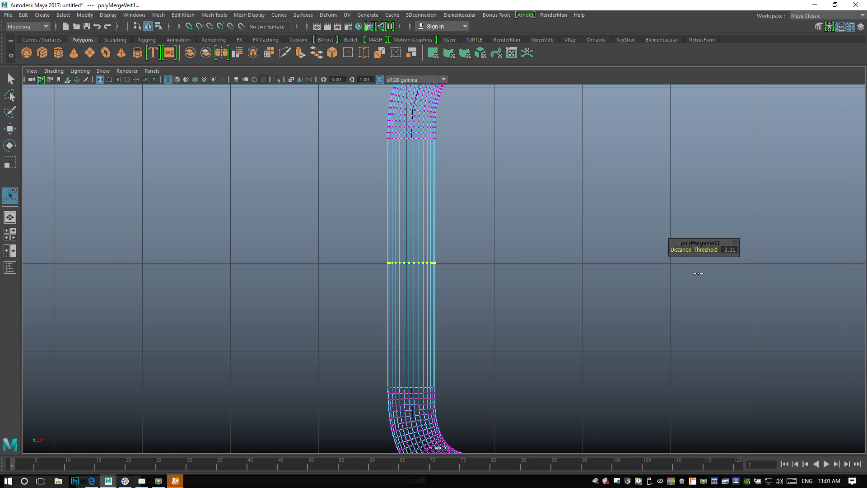
click(735, 251)
key(Return)
Preview the joined handlebar smoothed in the perspective view, check its open ends, and return to the unsmoothed display
click(10, 237)
key(space)
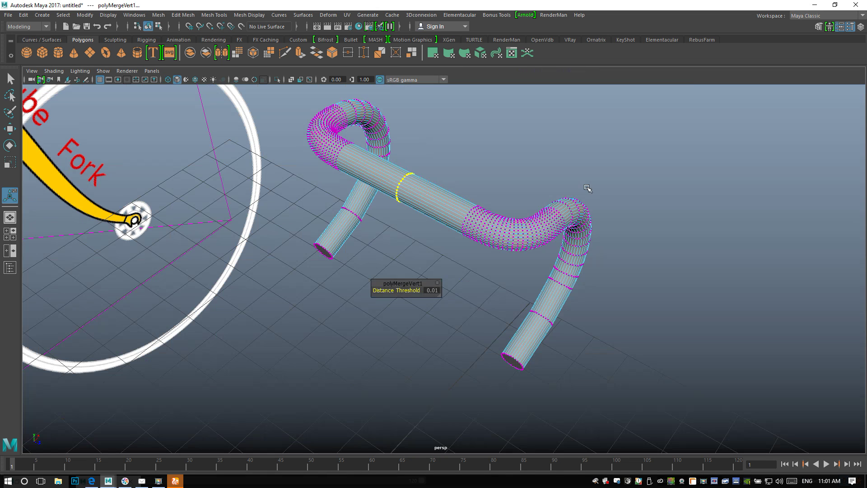
right_drag(476, 223, 454, 203)
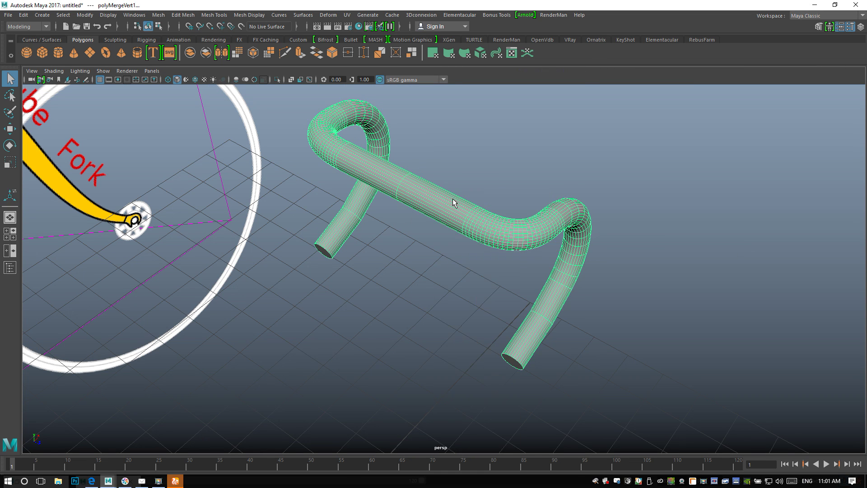
key(3)
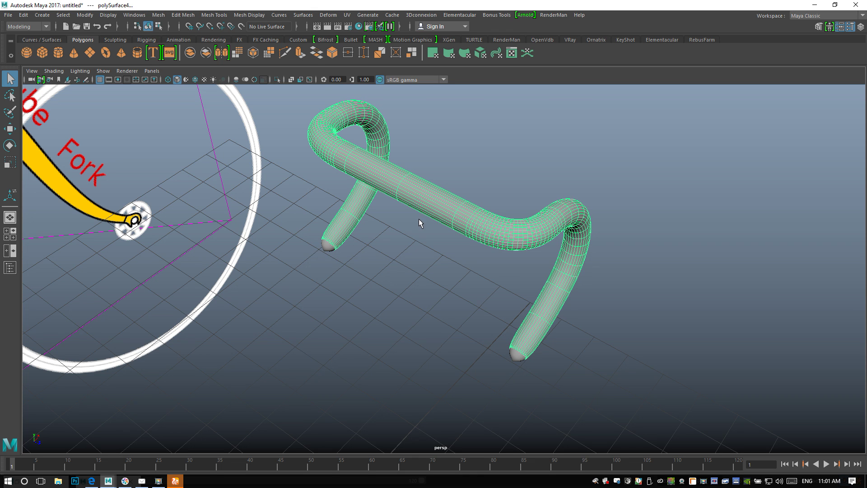
scroll(404, 228, up, 3)
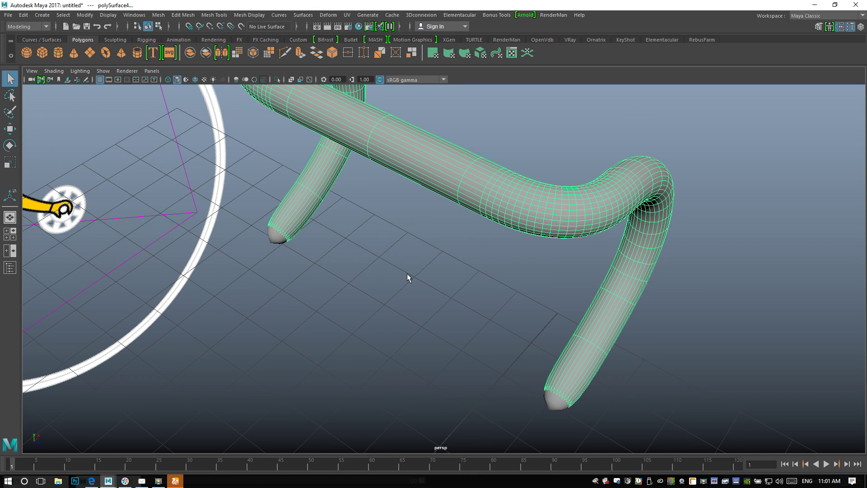
key(1)
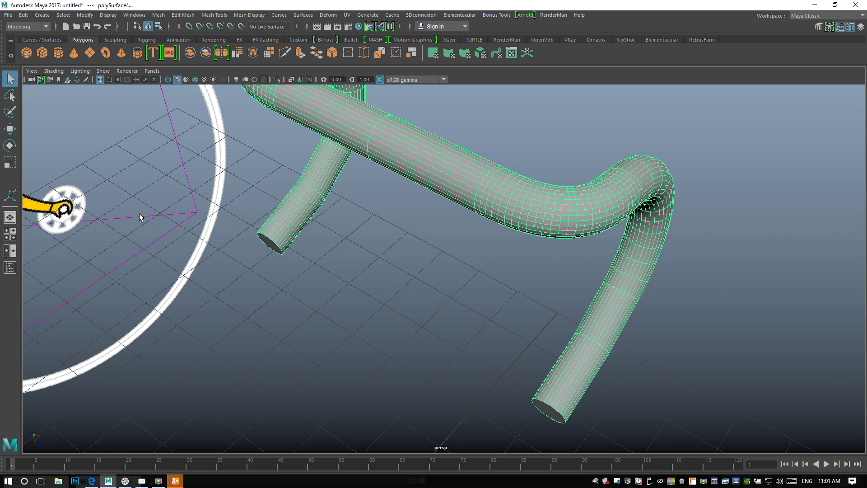
Insert an edge loop close to each open end of the handlebar and return to object selection
click(209, 15)
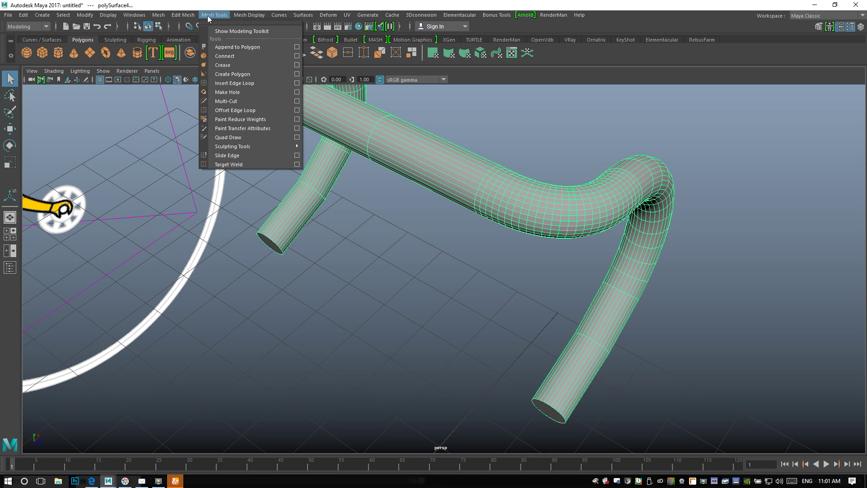
click(244, 83)
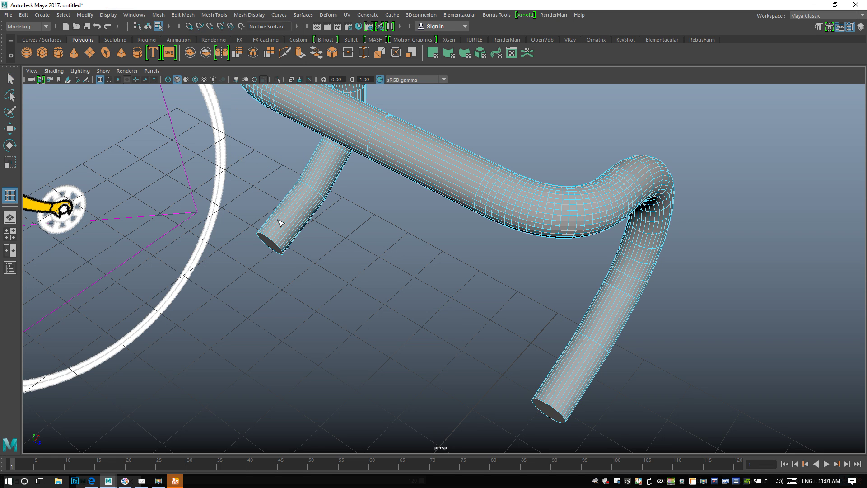
drag(276, 232, 274, 241)
drag(554, 394, 552, 404)
key(q)
right_drag(506, 201, 529, 190)
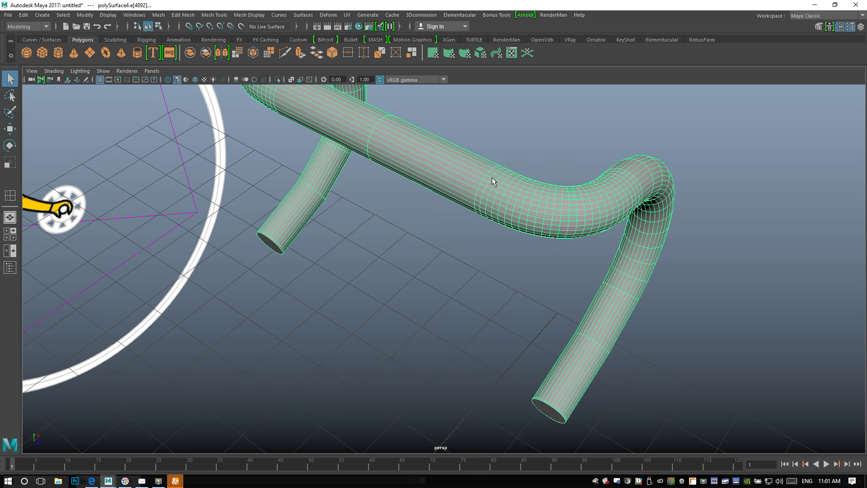
Smooth the handlebar mesh and deselect it
click(163, 16)
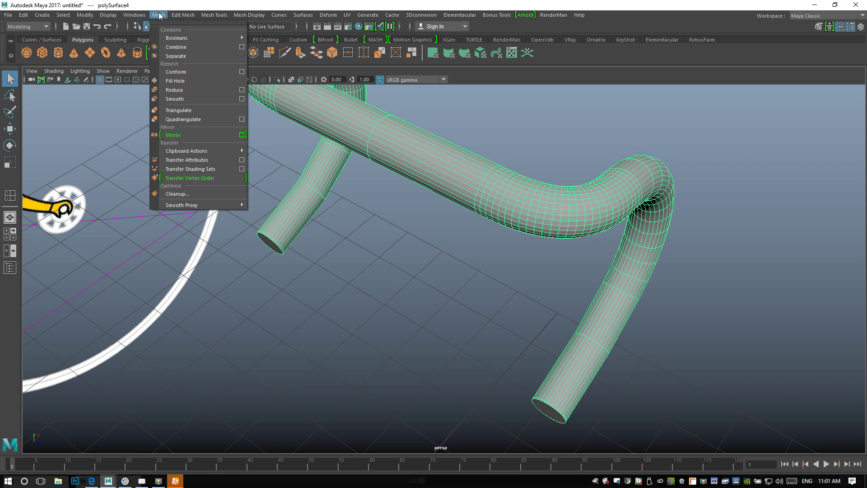
click(181, 97)
click(692, 366)
alt+drag(692, 367, 520, 311)
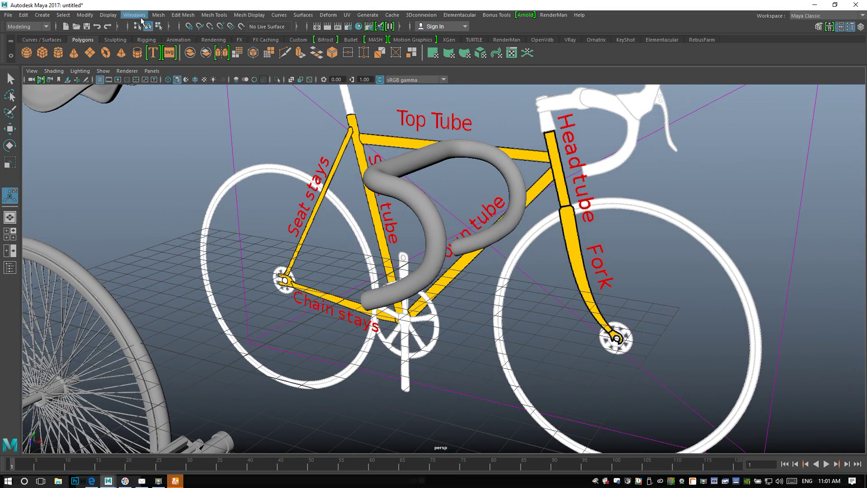
Show all hidden objects and inspect the handlebar together with the complete bike
click(159, 15)
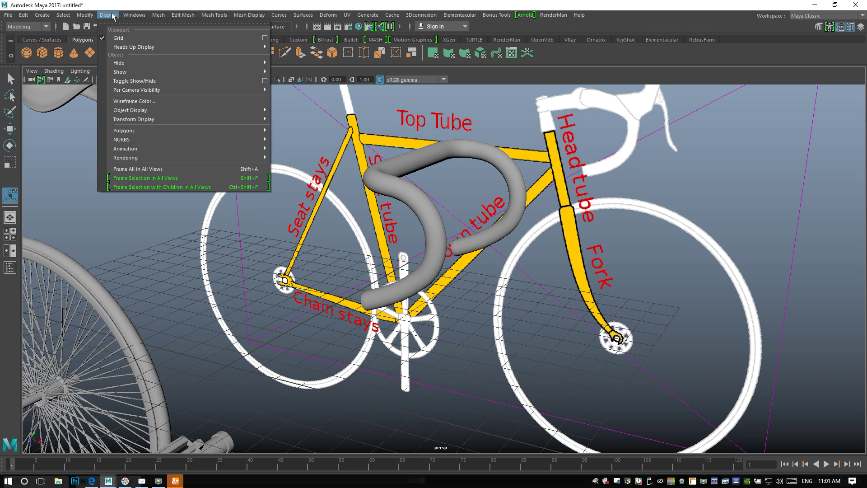
mouse_move(201, 71)
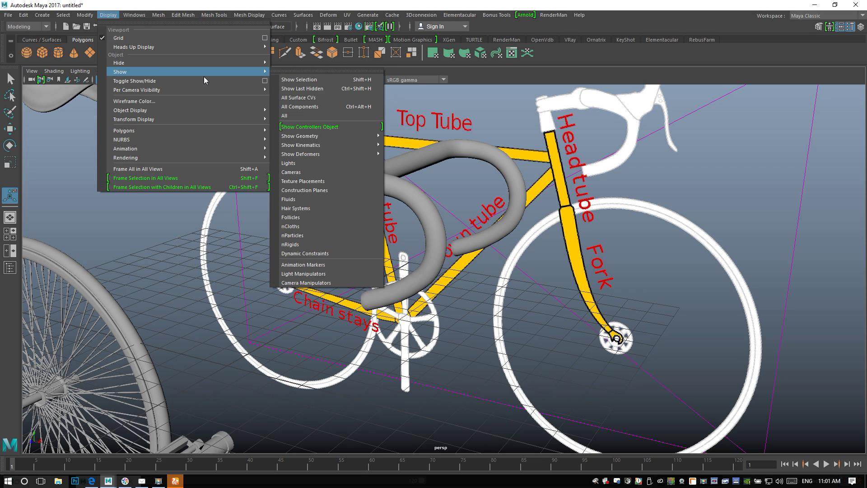
click(299, 116)
key(a)
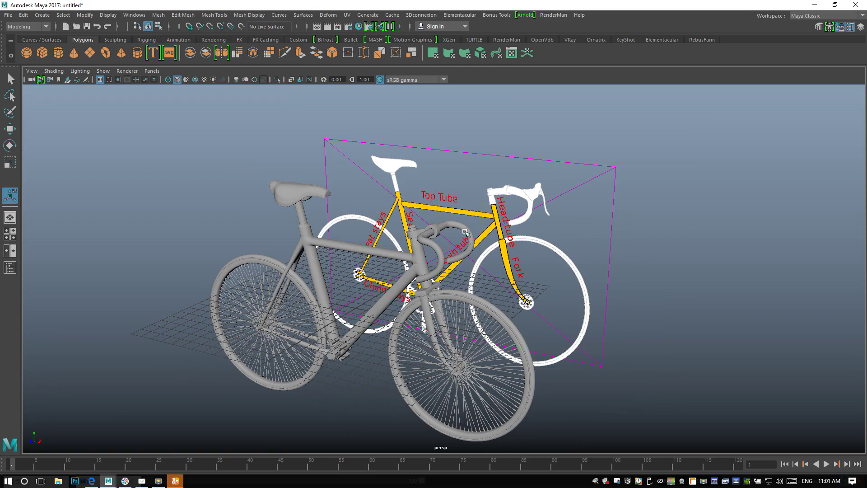
alt+drag(486, 252, 532, 274)
alt+middle_drag(525, 275, 610, 189)
alt+drag(610, 189, 578, 265)
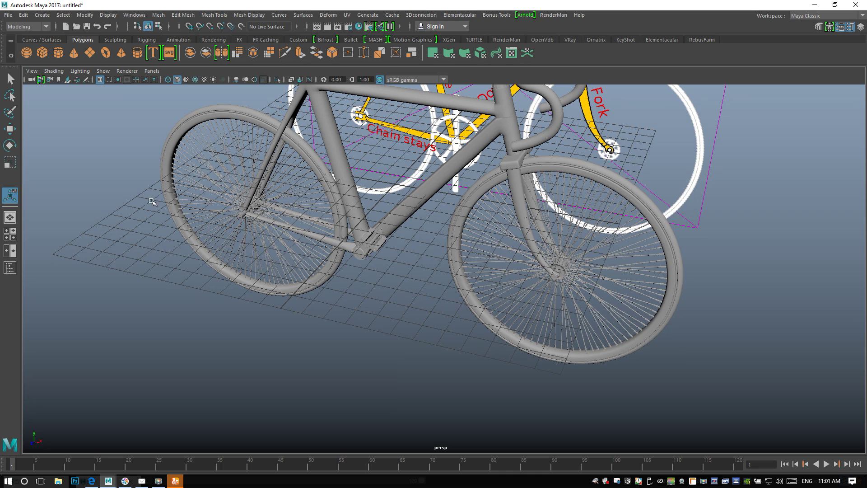
alt+right_drag(330, 241, 187, 238)
alt+drag(174, 205, 97, 116)
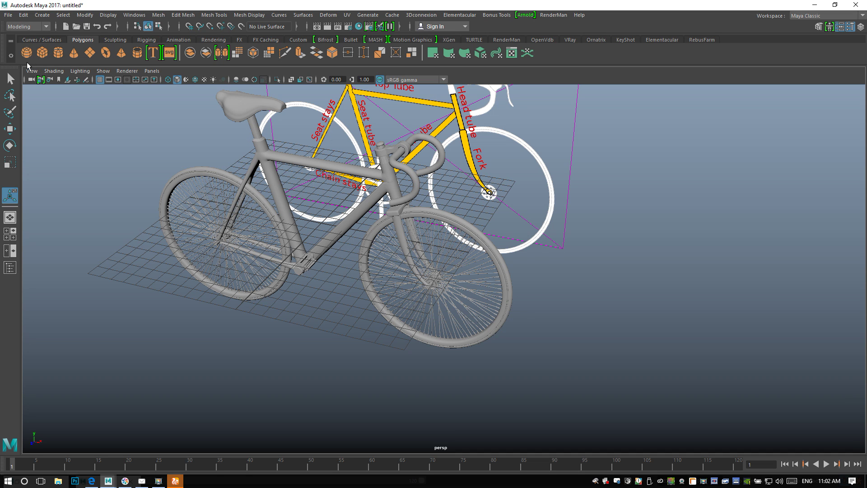
Create a polygon cylinder and move it about 23 units along X, clear of the front wheel
click(57, 53)
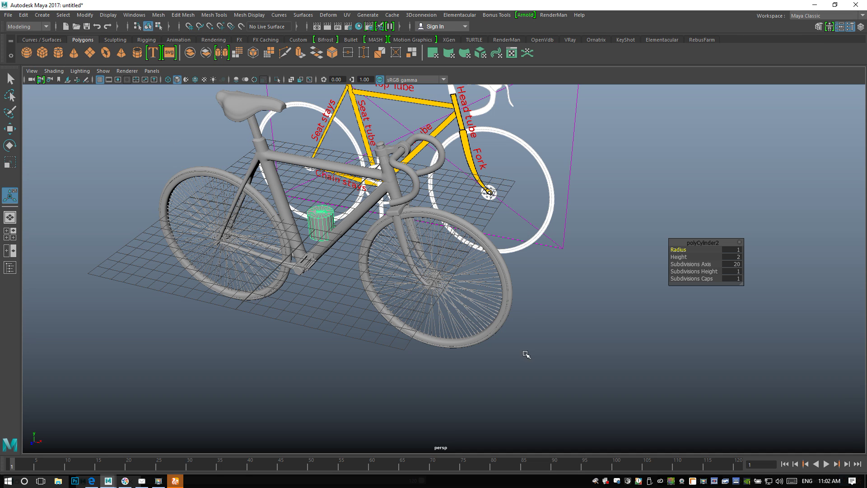
key(w)
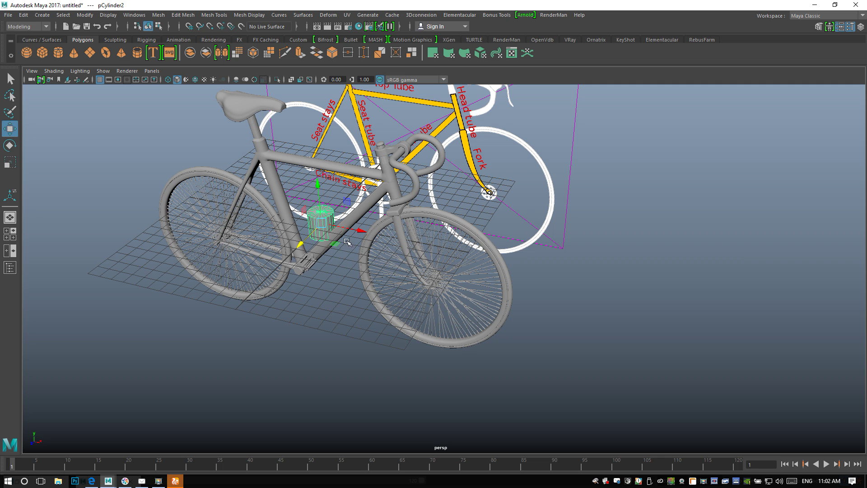
drag(359, 231, 658, 339)
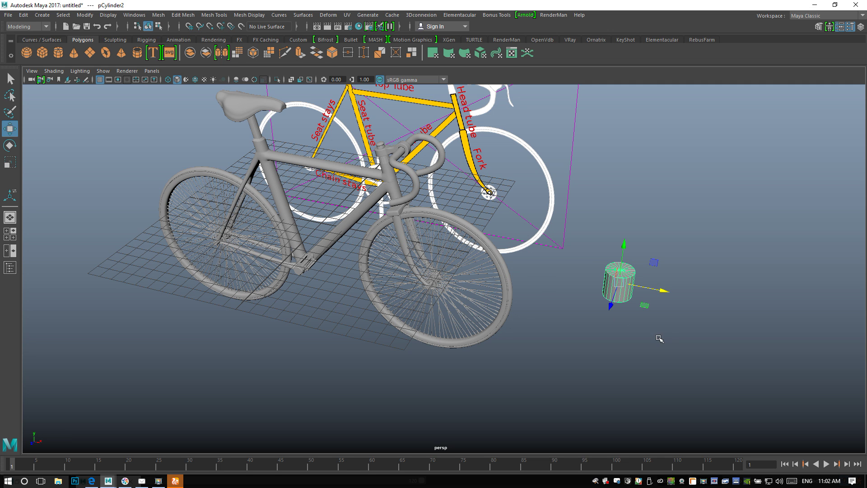
Set the cylinder's axis subdivisions to 30
key(ctrl+a)
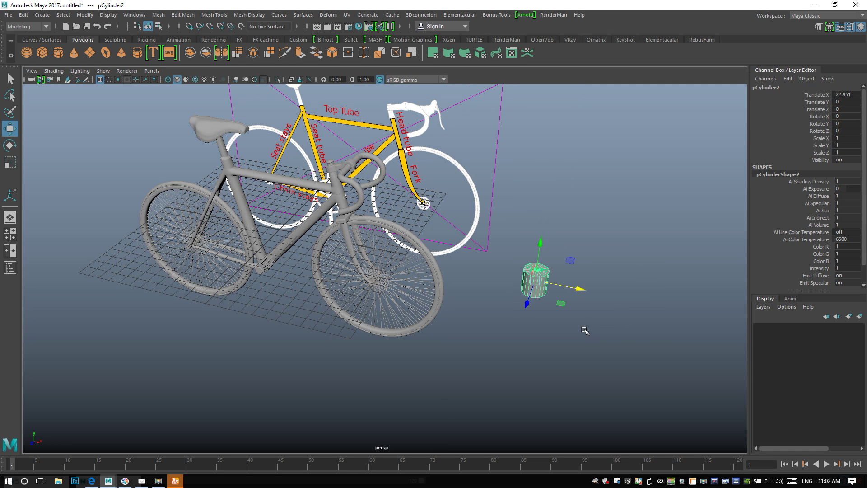
click(861, 26)
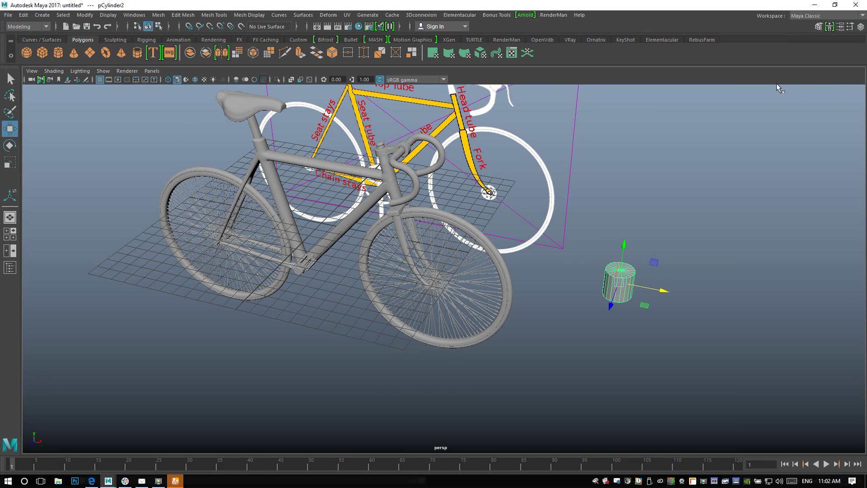
key(ctrl+a)
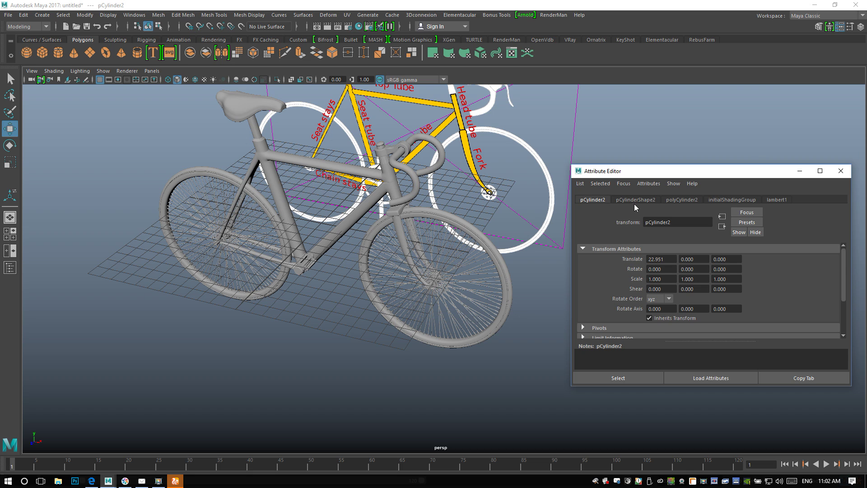
click(635, 201)
click(681, 202)
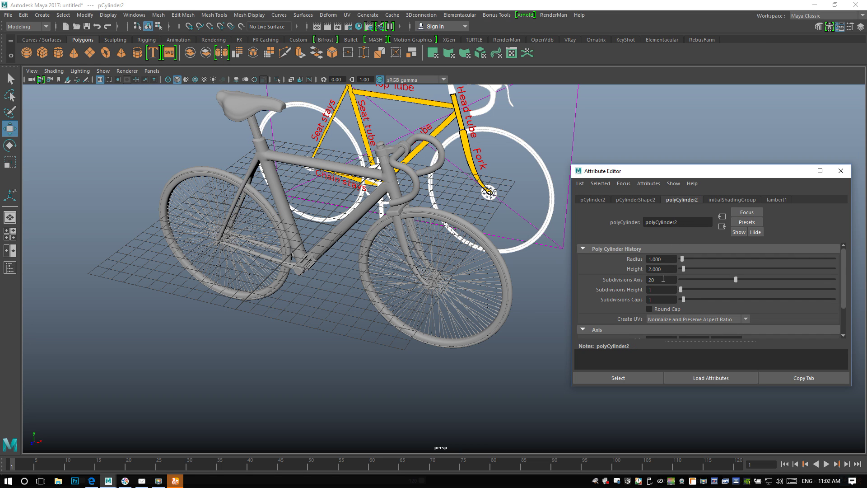
text(30)
key(Return)
Scale the cylinder down along its height into a thin flat disc
click(834, 175)
key(r)
drag(626, 256, 635, 290)
key(f)
drag(442, 236, 455, 267)
Set the flat disc's axis subdivisions to 40 and check the roundness of its outline
key(ctrl+a)
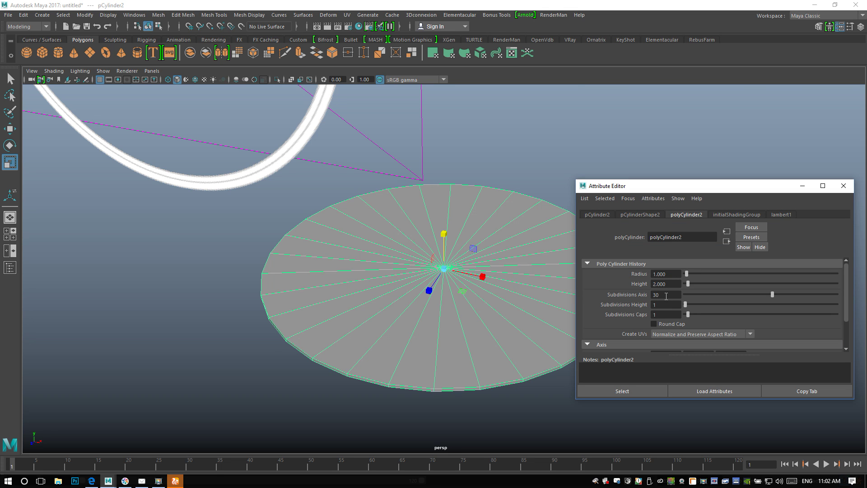
key(Return)
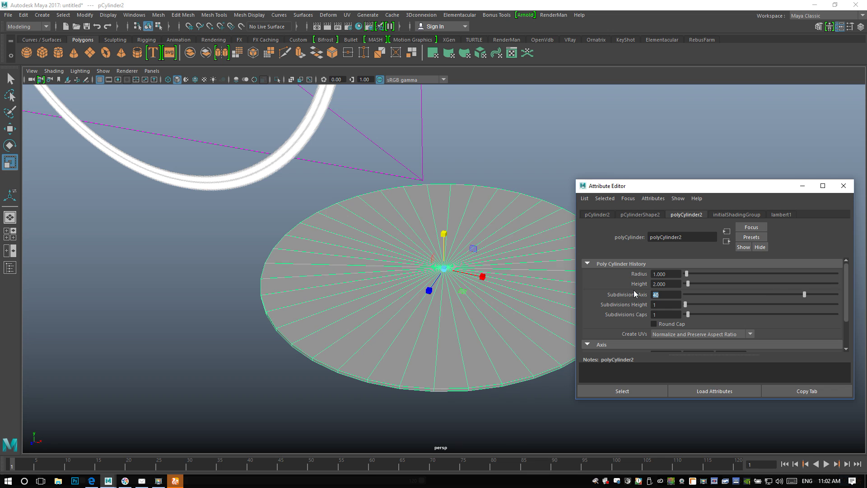
click(561, 130)
alt+drag(565, 133, 371, 270)
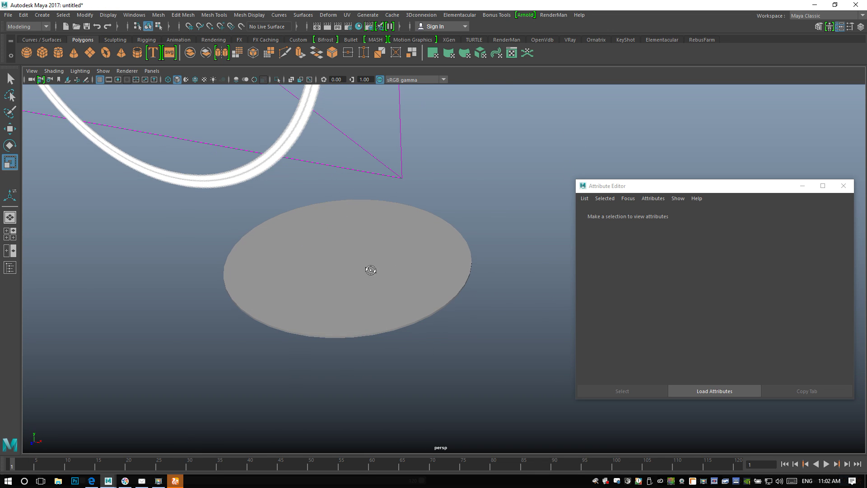
click(385, 310)
scroll(388, 314, down, 3)
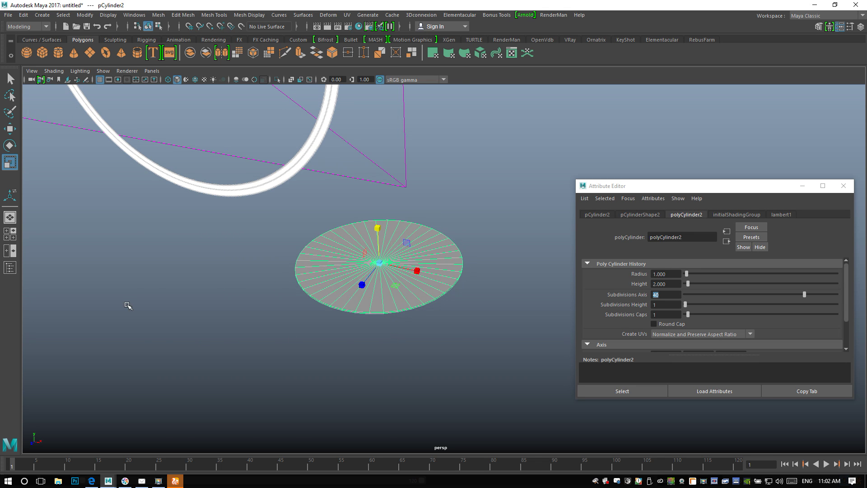
Create another polygon cylinder, move it onto the flat disc clear of the front wheel, and set its axis subdivisions to 60
click(58, 53)
scroll(278, 357, down, 4)
key(w)
scroll(293, 343, down, 5)
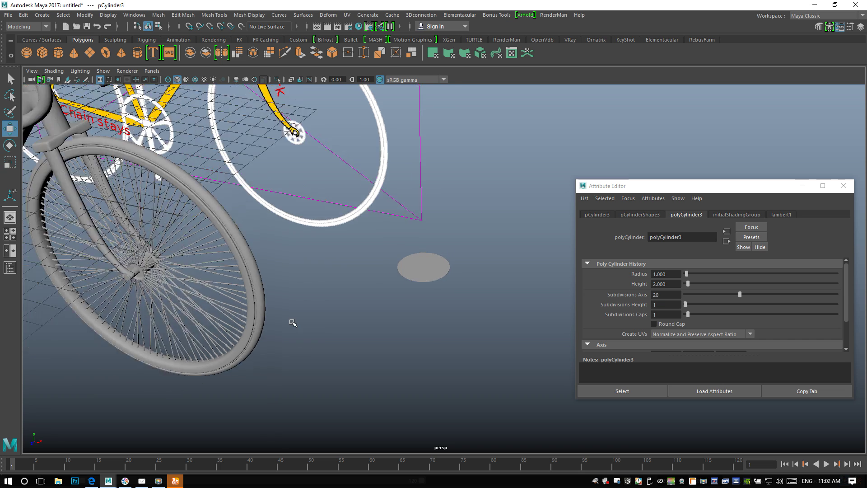
drag(232, 226, 475, 280)
double_click(667, 295)
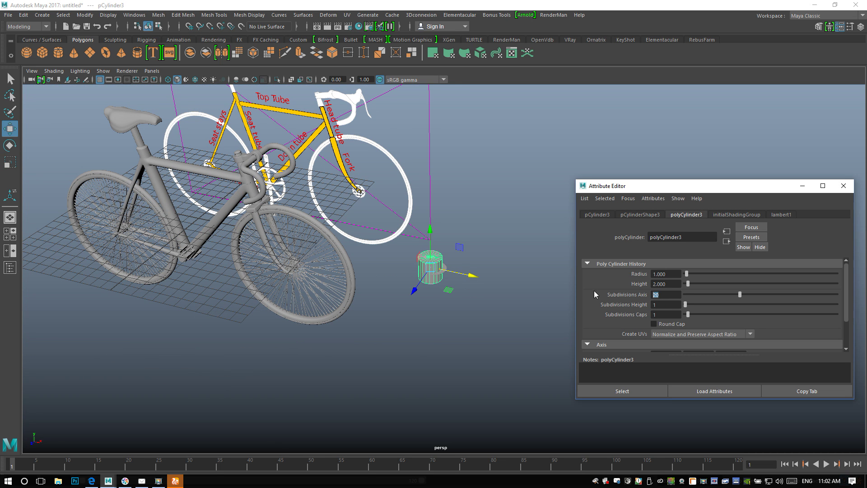
text(60)
key(Return)
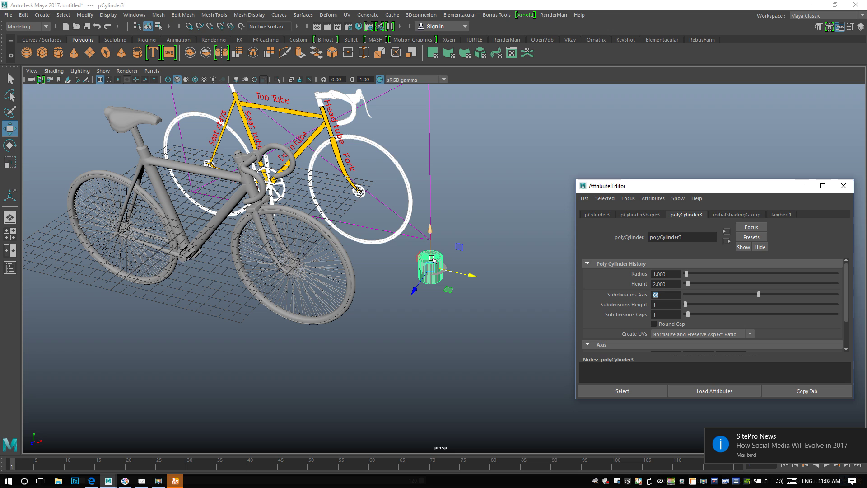
Scale the new cylinder up along its height, then shrink it uniformly into a thin rod passing through the disc
click(482, 226)
click(440, 267)
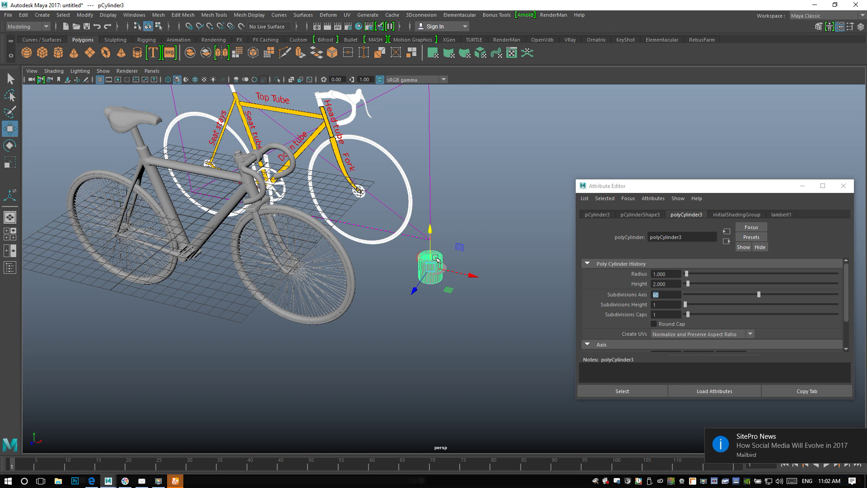
key(r)
drag(433, 231, 419, 127)
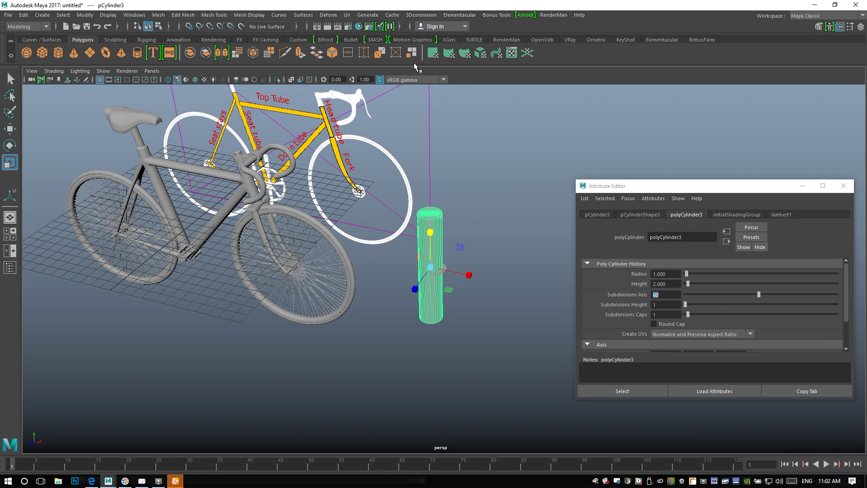
drag(432, 232, 426, 171)
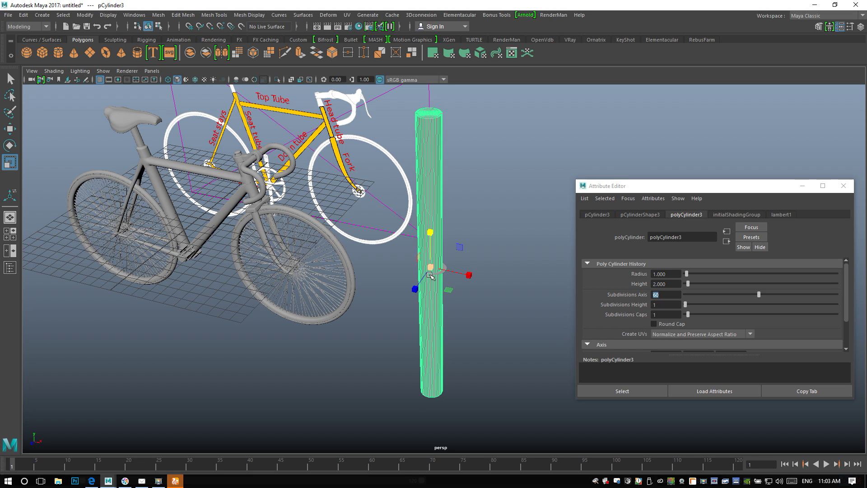
drag(431, 268, 294, 271)
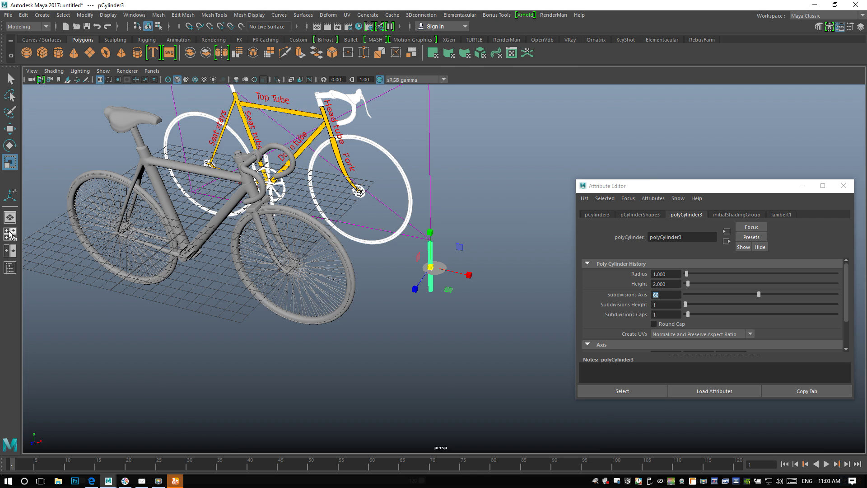
In the top view, scale the thin rod down further so it covers a small circle beside the disc's centre
click(9, 233)
key(space)
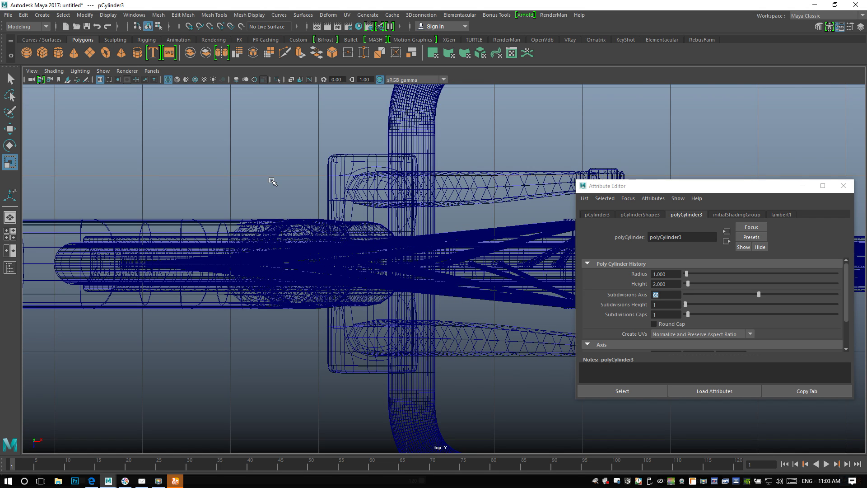
key(f)
click(802, 187)
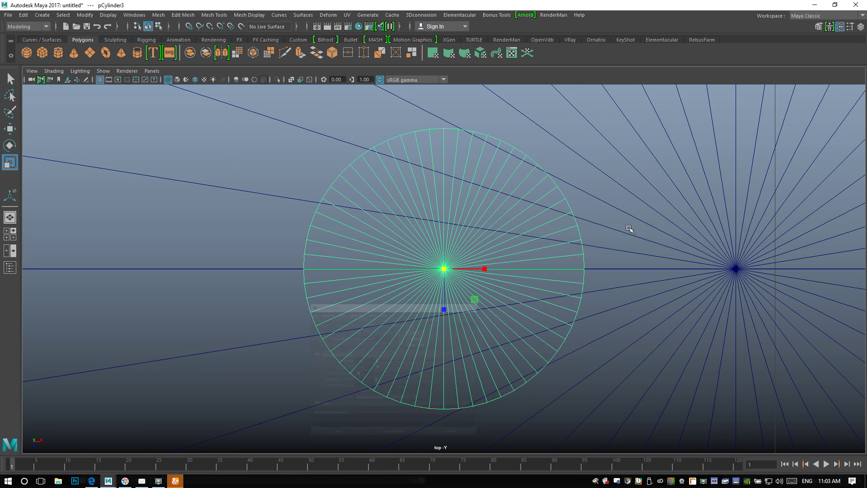
scroll(628, 226, down, 10)
scroll(550, 295, up, 8)
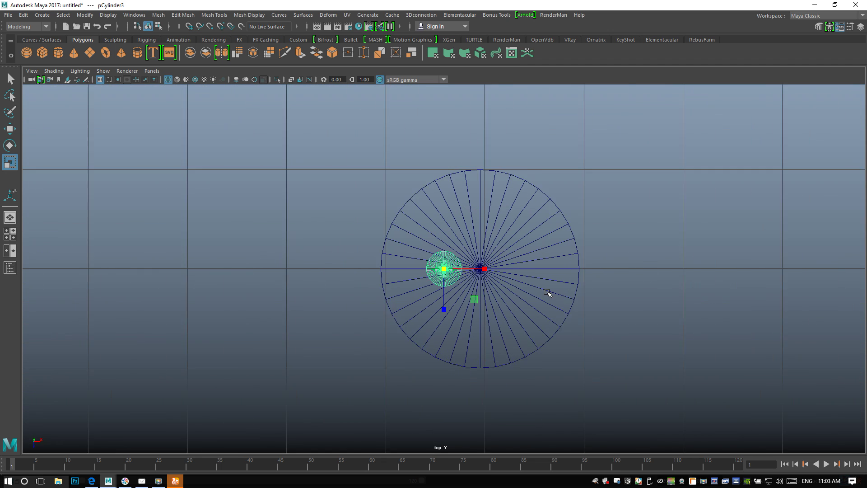
drag(444, 272, 282, 307)
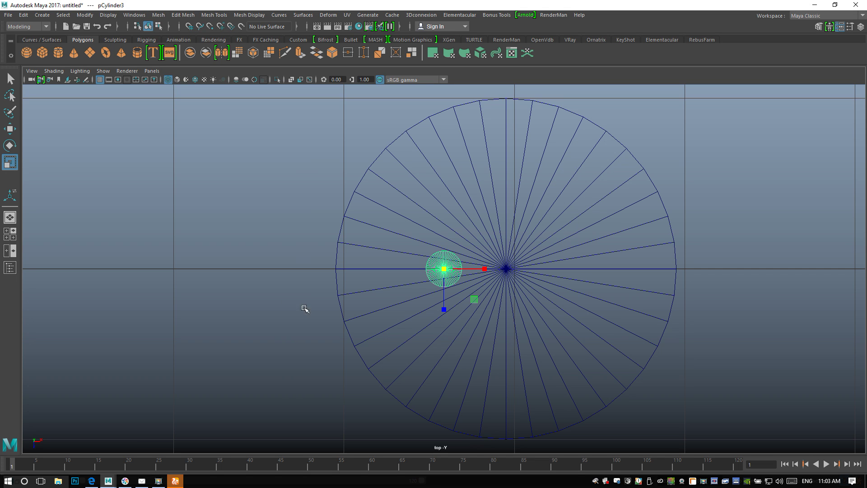
Move the small rod's pivot onto the disc's centre vertex using vertex snapping, leaving the rod itself in place
middle_drag(452, 326, 489, 329)
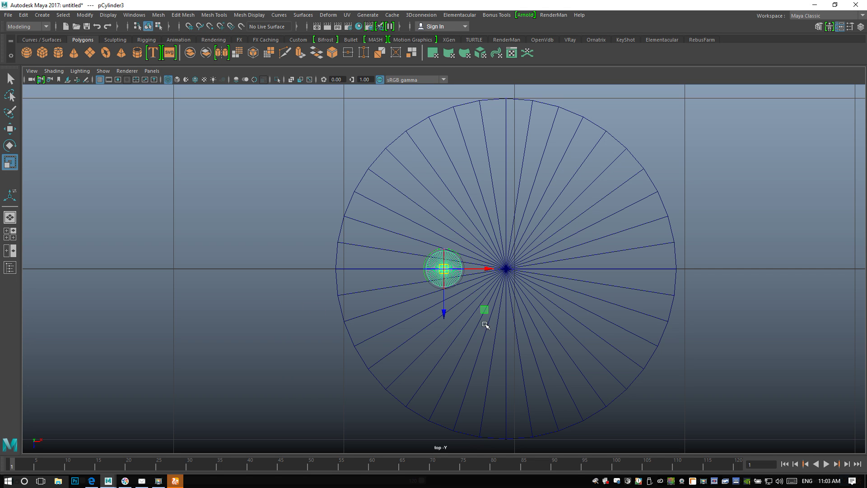
key(v)
click(490, 269)
drag(492, 270, 510, 270)
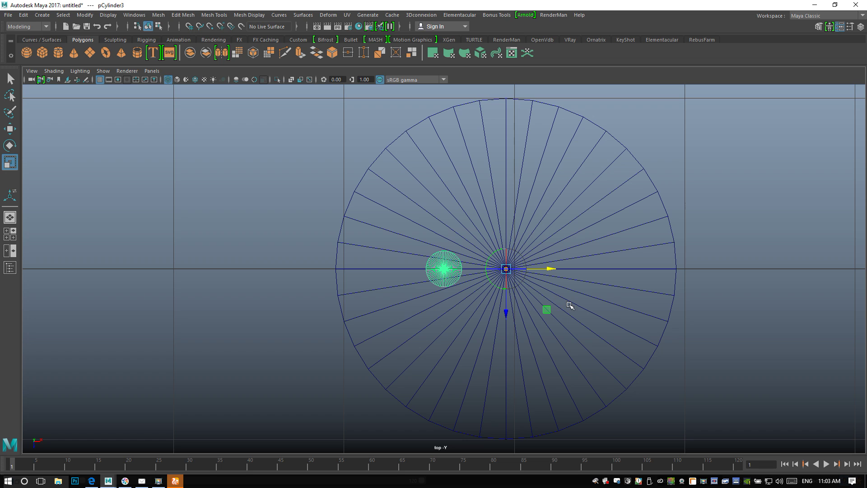
key(Insert)
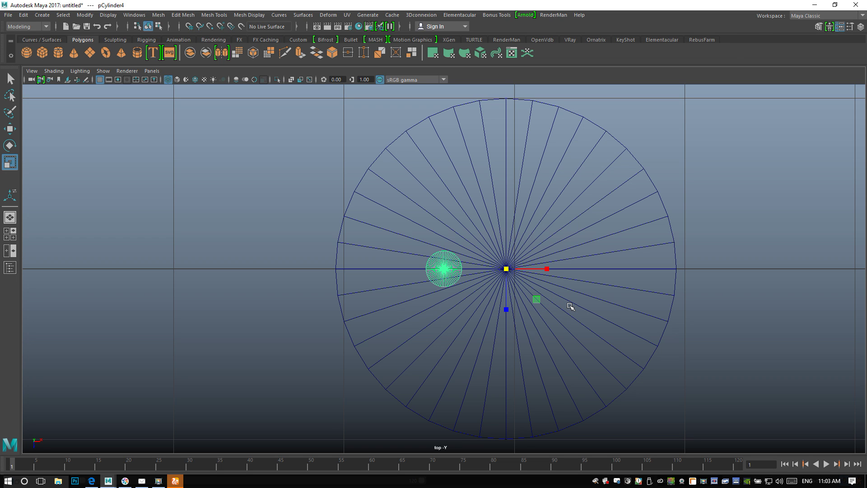
Rotate a duplicate of the rod about 60 degrees around the disc's centre and repeat the copy to make an even ring of six
key(e)
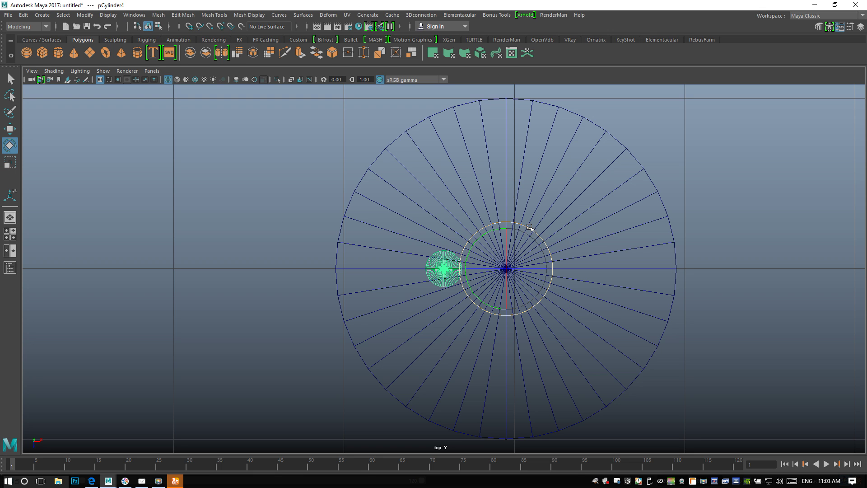
drag(529, 227, 550, 266)
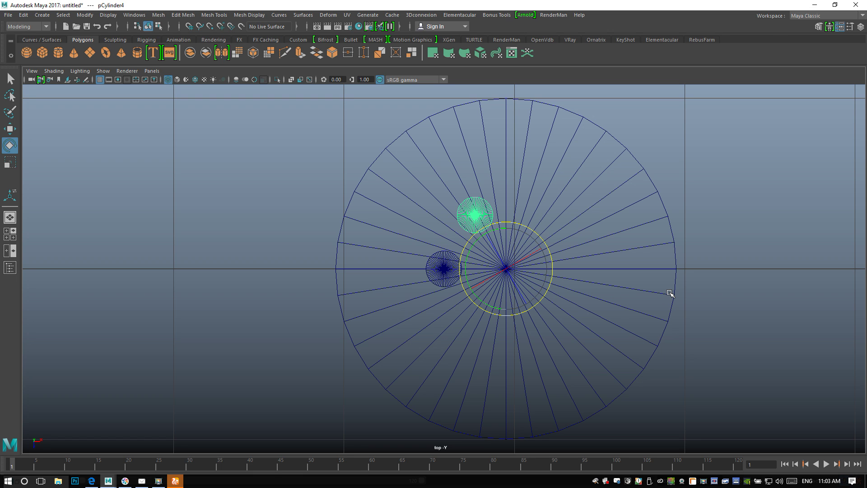
key(shift+d)
key(shift+d)
key(shift+d)
key(shift+d)
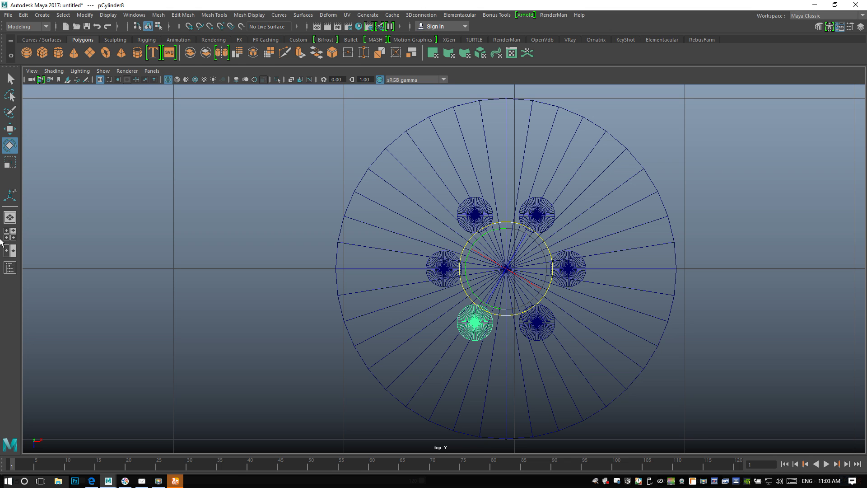
Select all six rods in the perspective view without the disc and combine them into one mesh
key(space)
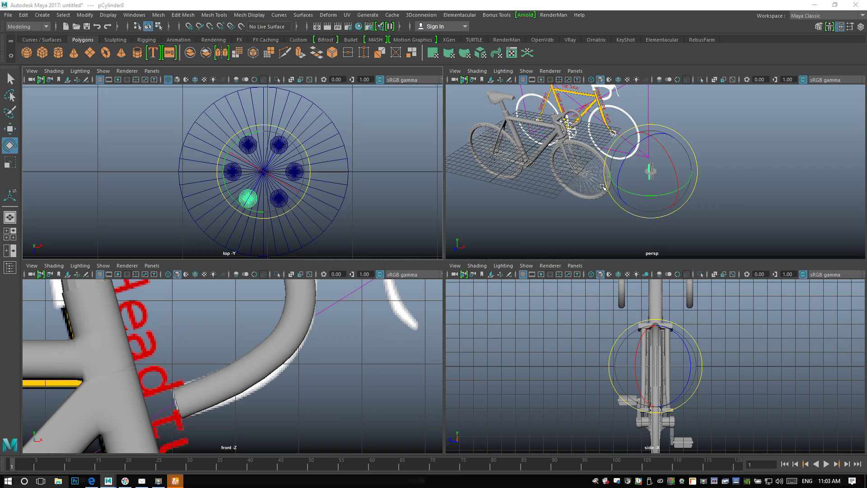
key(space)
scroll(647, 225, up, 8)
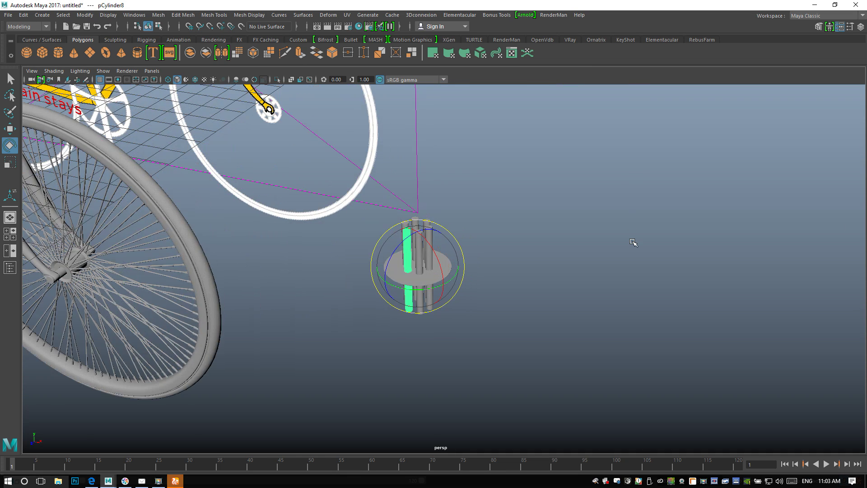
mouse_move(621, 245)
alt+mouse_down()
mouse_move(612, 269)
mouse_move(629, 252)
mouse_move(623, 232)
mouse_move(620, 238)
alt+mouse_up()
alt+drag(630, 240, 631, 232)
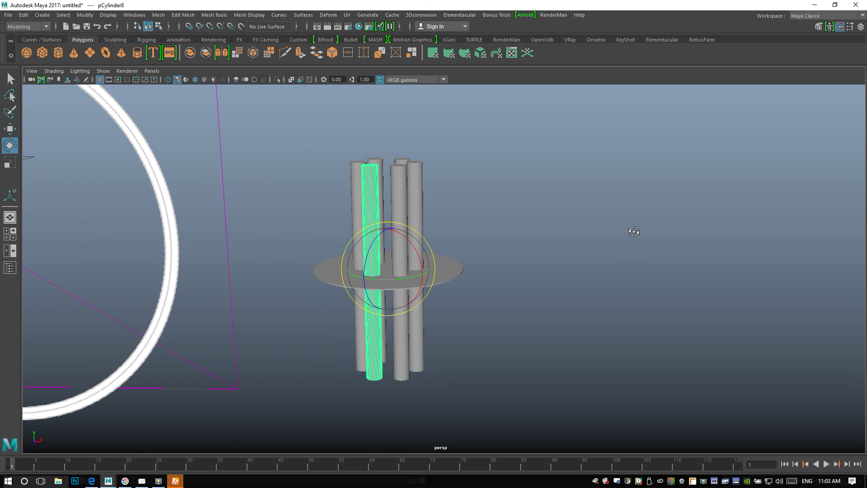
drag(291, 139, 559, 225)
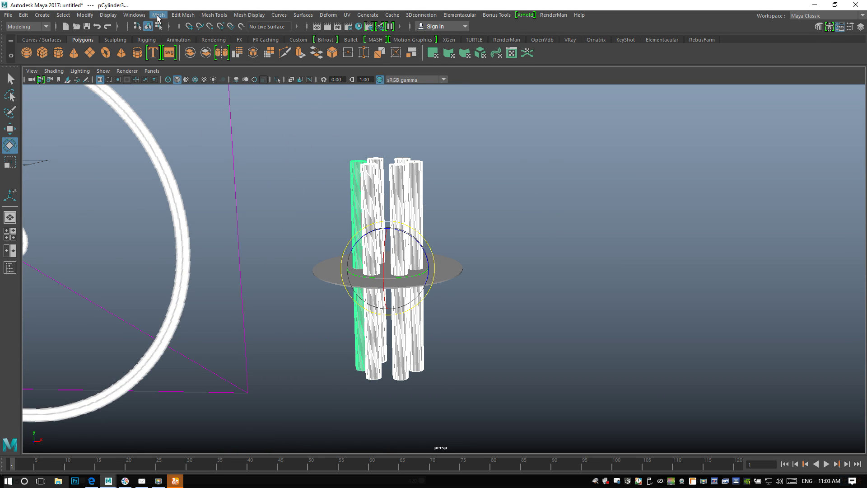
click(158, 15)
click(182, 48)
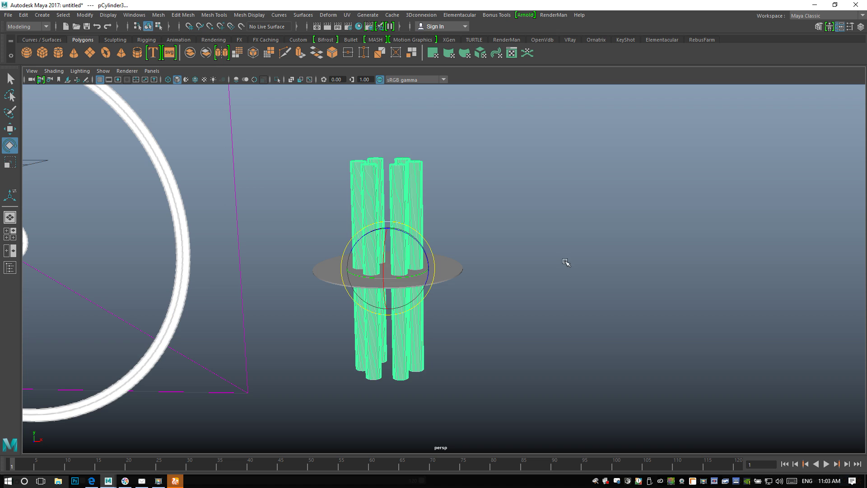
Subtract the combined rods from the flat disc with a Boolean Difference to cut six round holes
scroll(470, 264, up, 5)
click(476, 272)
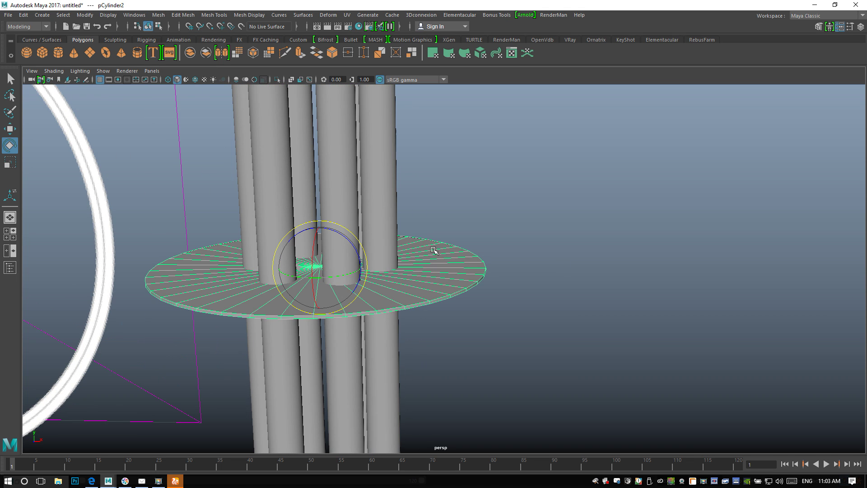
click(388, 174)
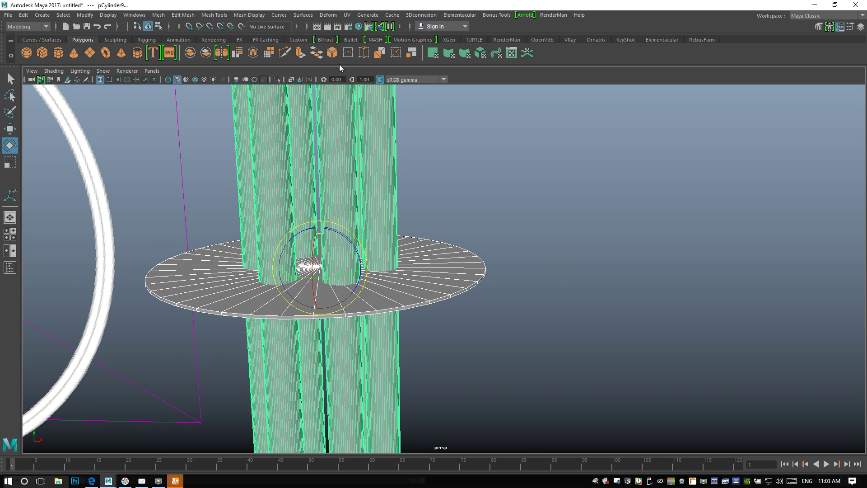
click(189, 17)
mouse_move(211, 18)
mouse_move(159, 15)
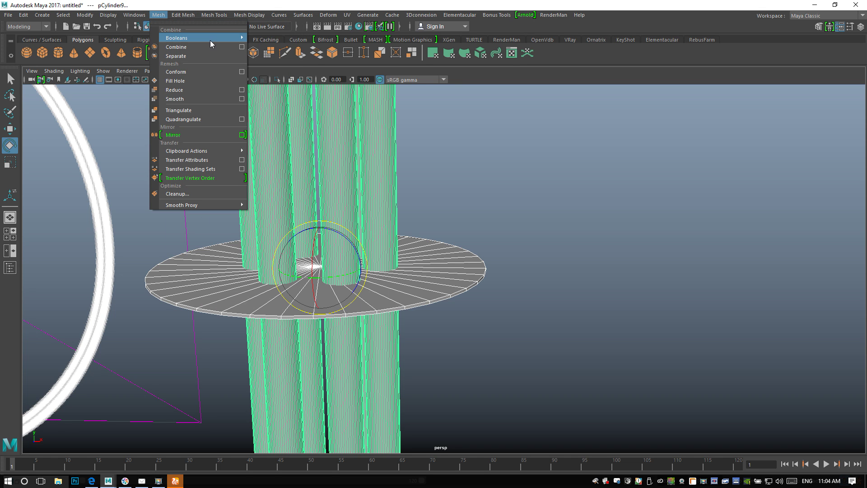
mouse_move(210, 39)
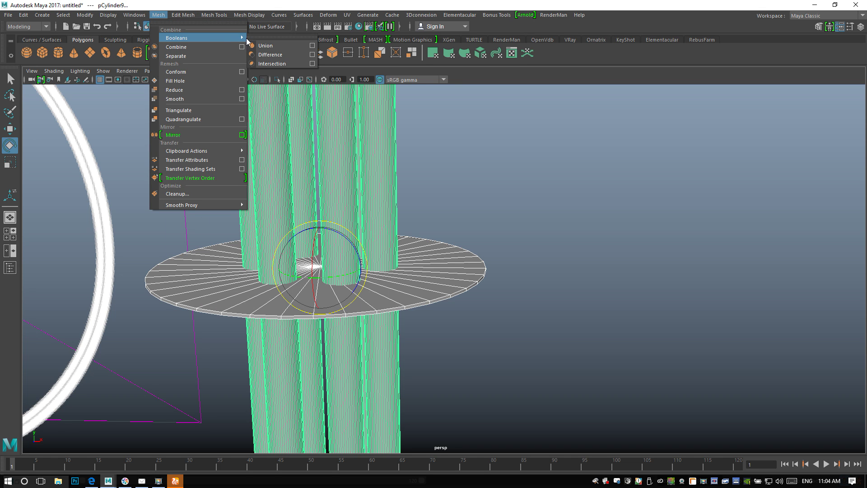
click(270, 55)
scroll(505, 266, down, 4)
Rotate the perforated disc about 90 degrees so it stands upright, parallel to the bicycle wheels
click(471, 281)
click(443, 272)
scroll(508, 307, down, 3)
alt+drag(493, 325, 441, 315)
key(e)
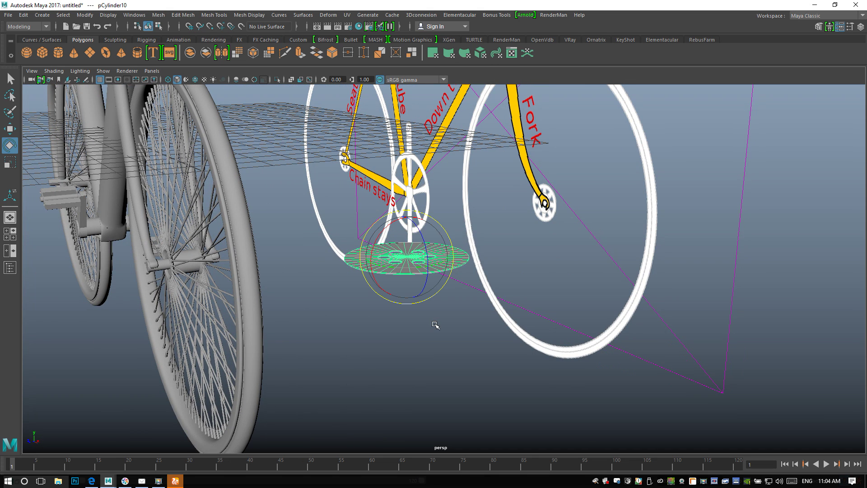
drag(392, 293, 373, 292)
scroll(387, 316, down, 4)
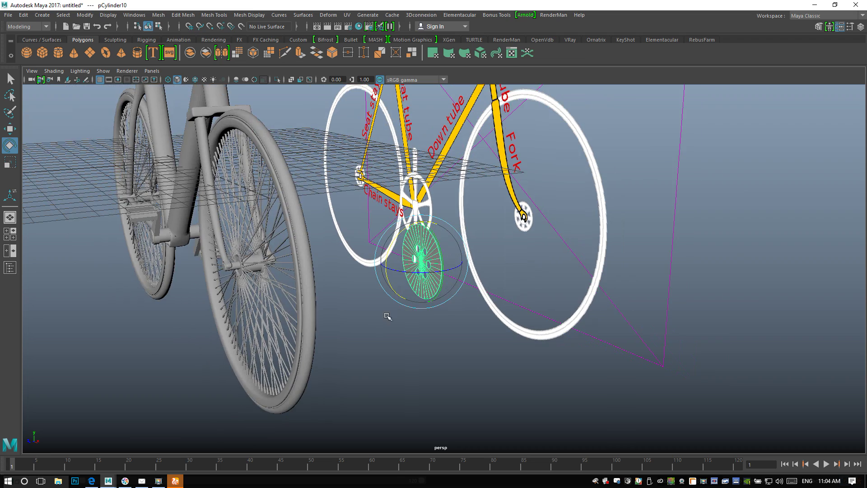
Move the upright disc back along X to the front wheel and shift it sideways along Z near the hub
key(w)
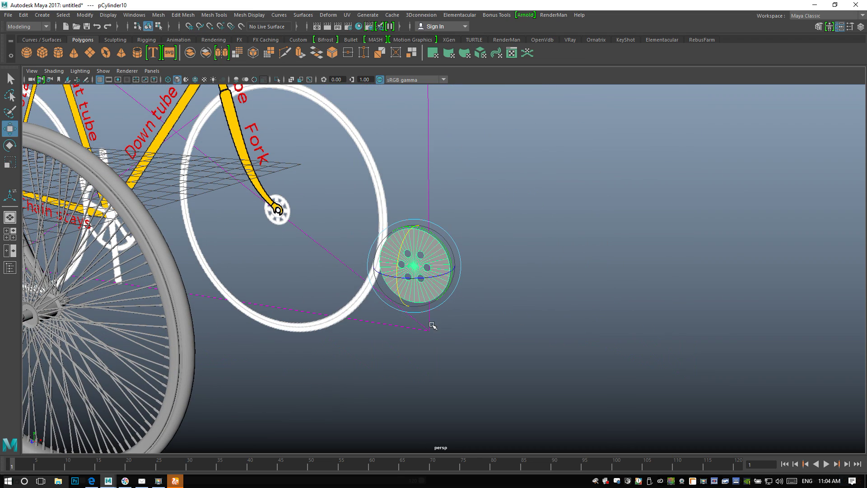
drag(454, 271, 119, 227)
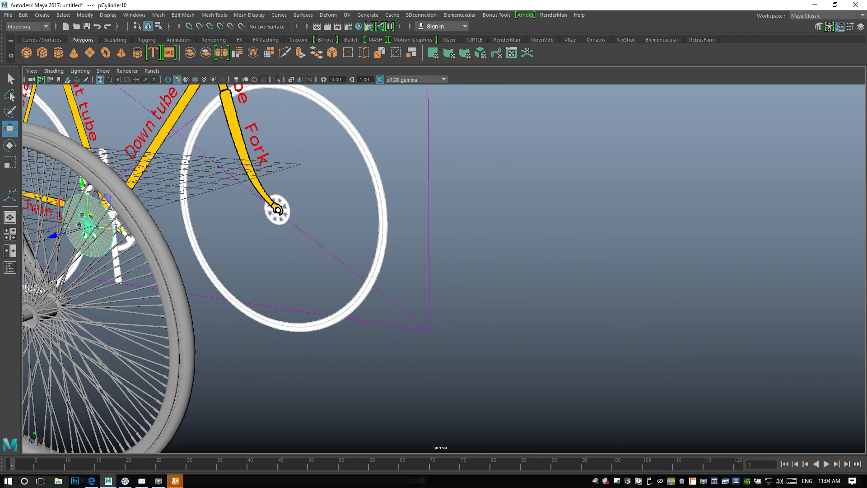
alt+middle_drag(149, 235, 368, 262)
alt+drag(368, 262, 461, 308)
drag(414, 346, 385, 348)
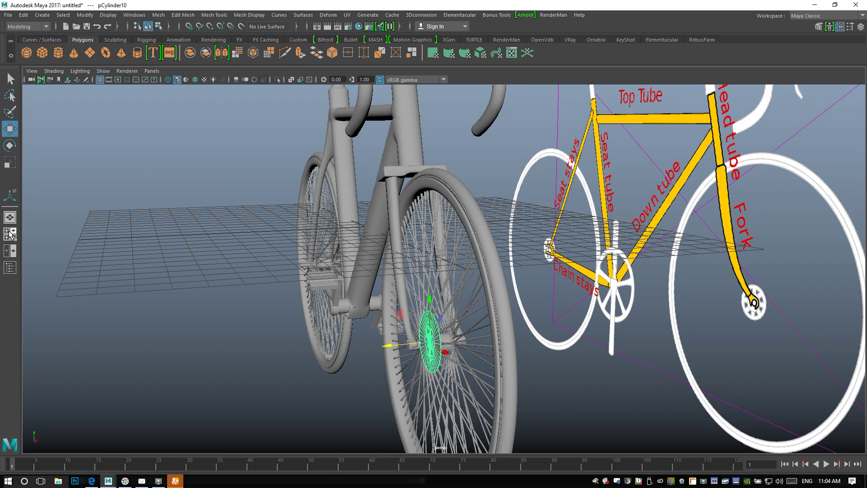
Move the upright disc down and back along X in the front view so it covers the front wheel hub
click(10, 234)
key(space)
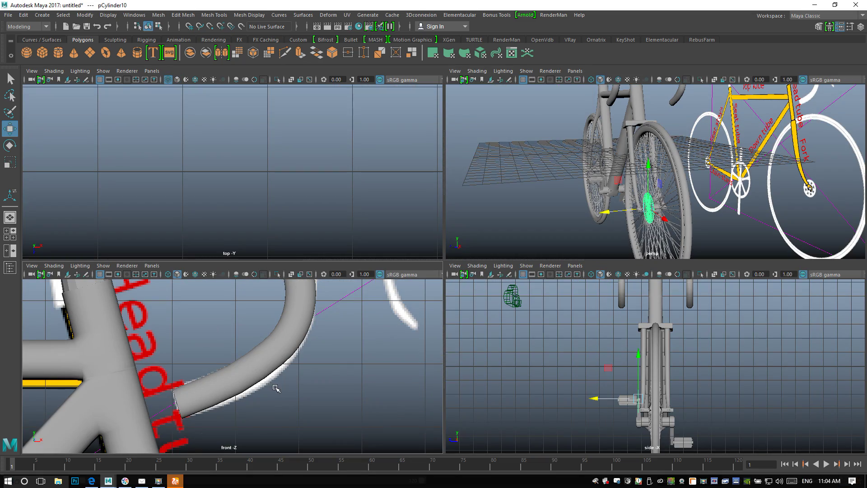
key(f)
scroll(306, 370, down, 3)
scroll(415, 241, up, 3)
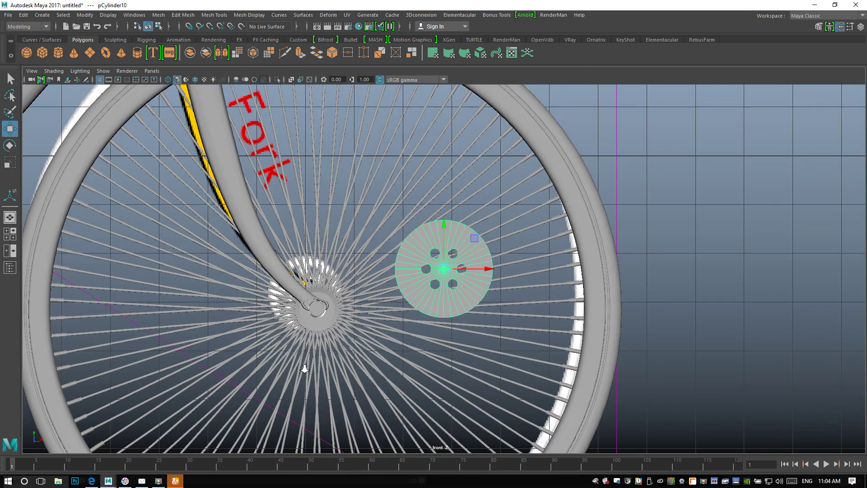
drag(443, 225, 442, 265)
drag(482, 317, 334, 350)
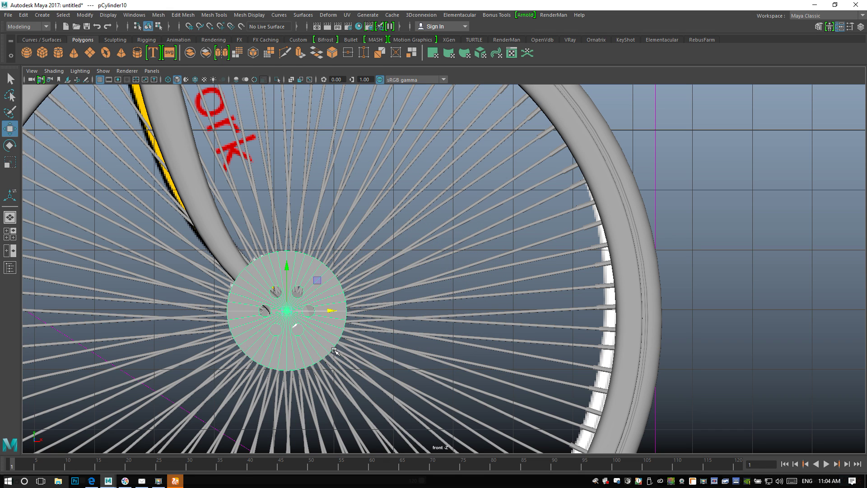
Snap the disc's centre to the front hub's centre vertex in wireframe display
key(f)
key(4)
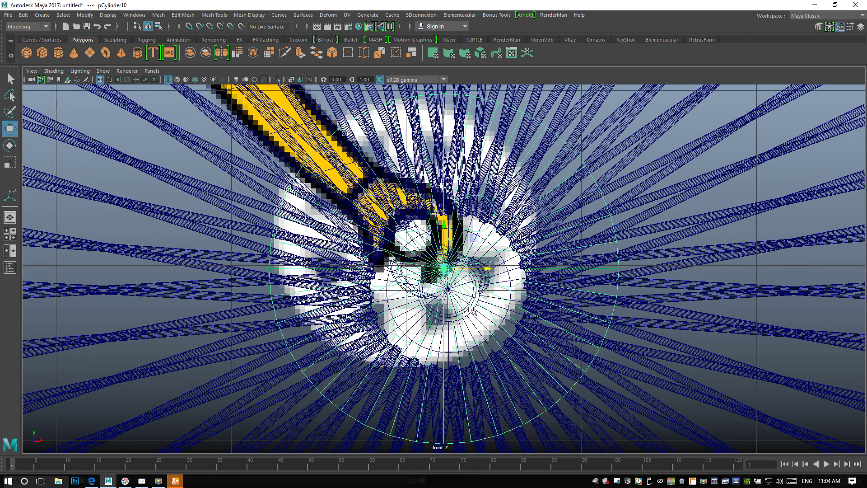
key(v)
middle_drag(456, 282, 458, 297)
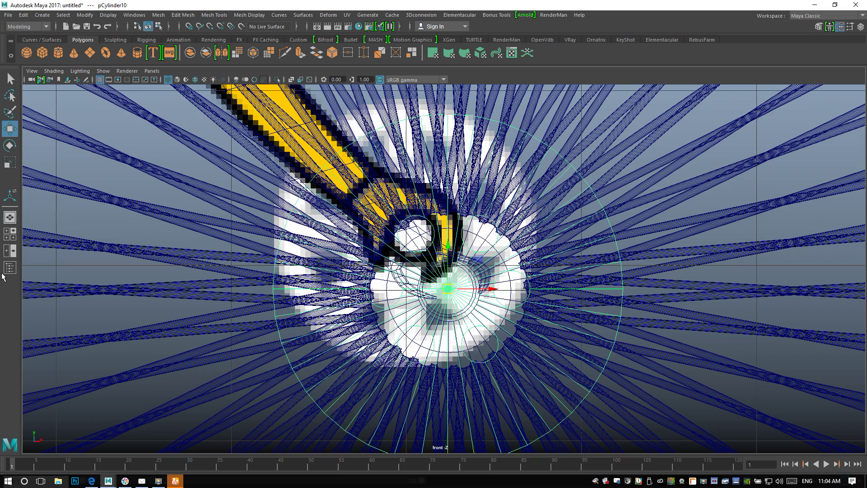
Slide the disc along Z in the perspective view so it sits between the fork leg and the front hub
click(10, 233)
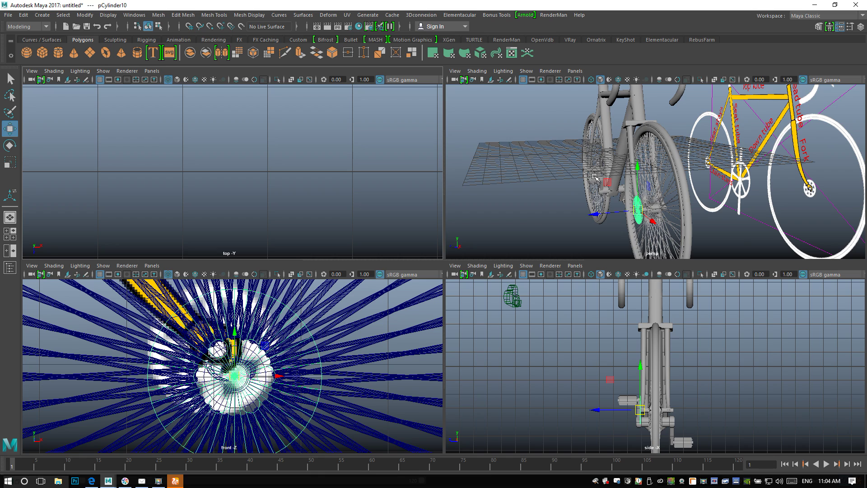
key(space)
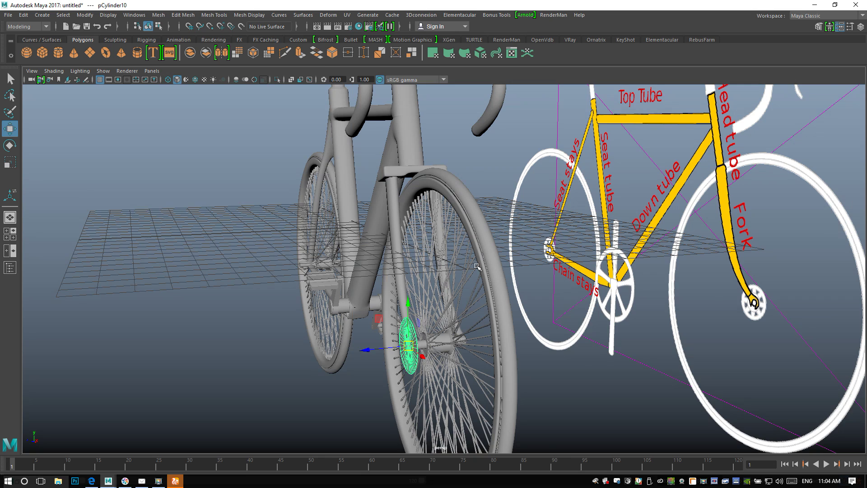
alt+right_drag(477, 266, 471, 309)
alt+drag(488, 282, 481, 257)
drag(437, 308, 421, 298)
scroll(436, 309, up, 3)
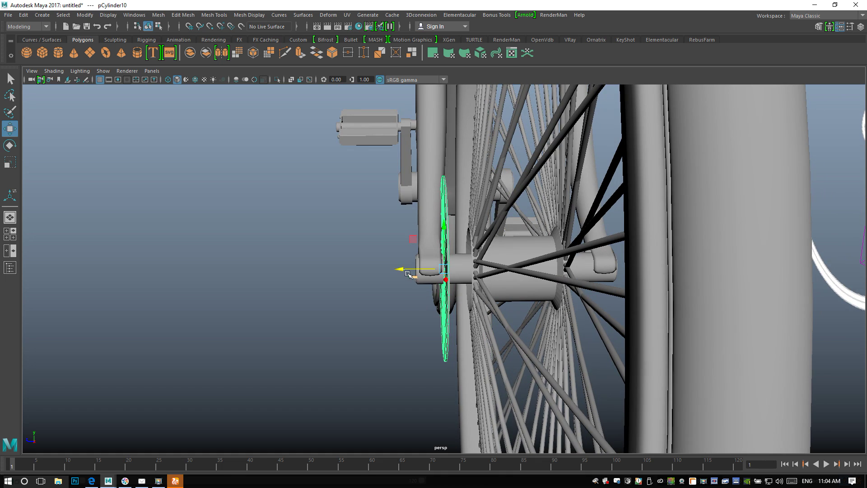
drag(401, 271, 408, 271)
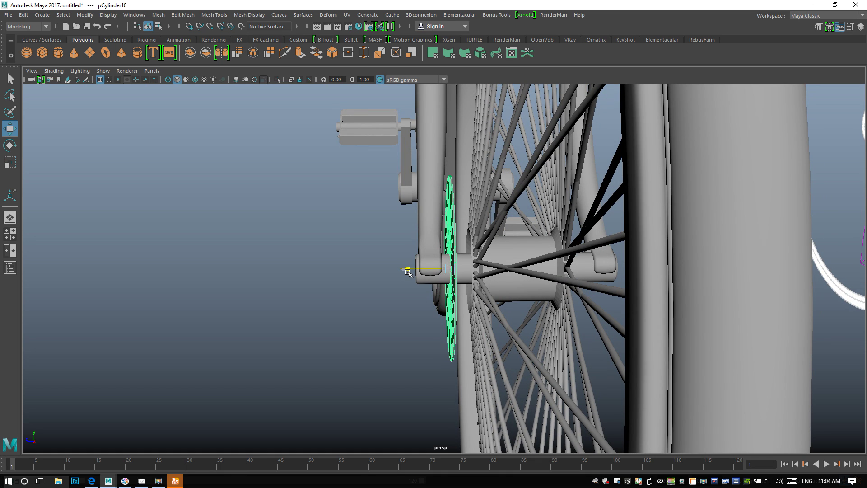
Duplicate the front disc and move the copy back along X to the rear wheel hub
alt+drag(353, 273, 452, 273)
scroll(453, 273, down, 10)
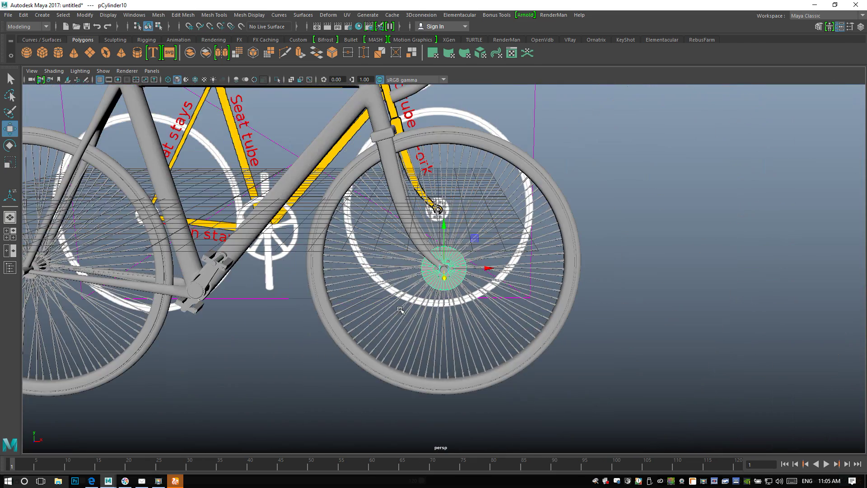
scroll(442, 313, up, 5)
alt+drag(442, 313, 339, 331)
drag(405, 270, 479, 304)
scroll(406, 276, down, 5)
scroll(491, 310, down, 4)
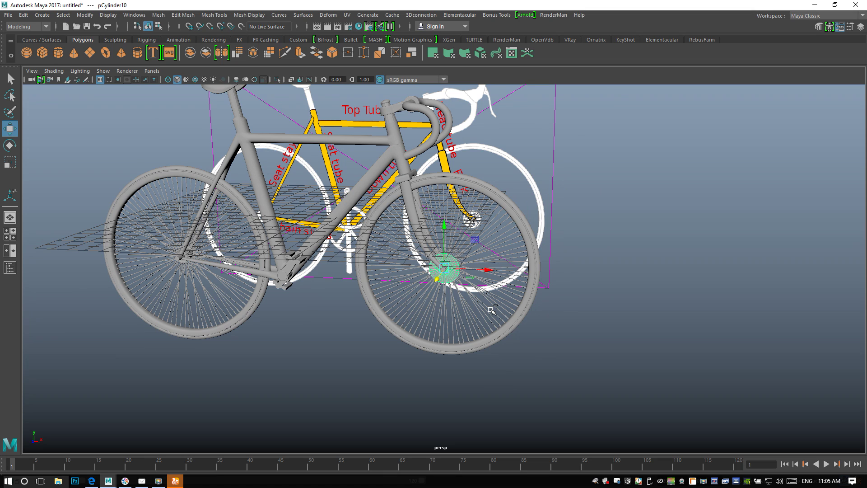
drag(477, 265, 217, 294)
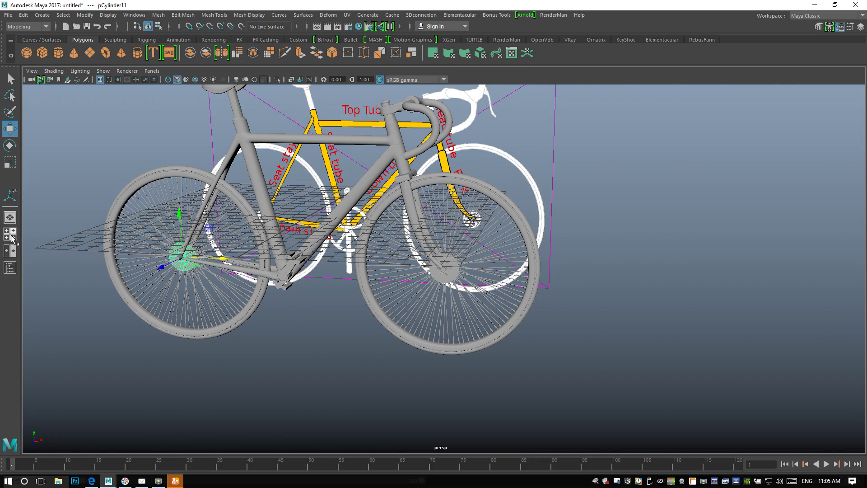
Snap the copied disc along X to the rear hub's centre vertex in the front view
click(12, 239)
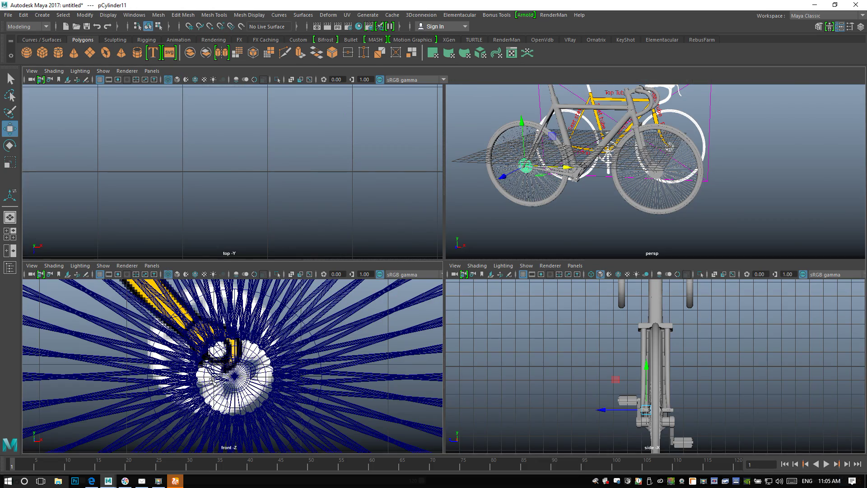
key(space)
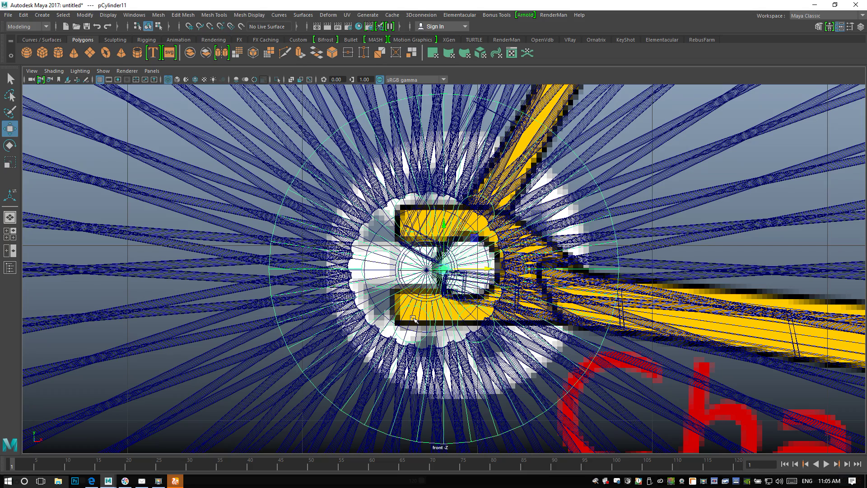
key(v)
drag(485, 270, 424, 273)
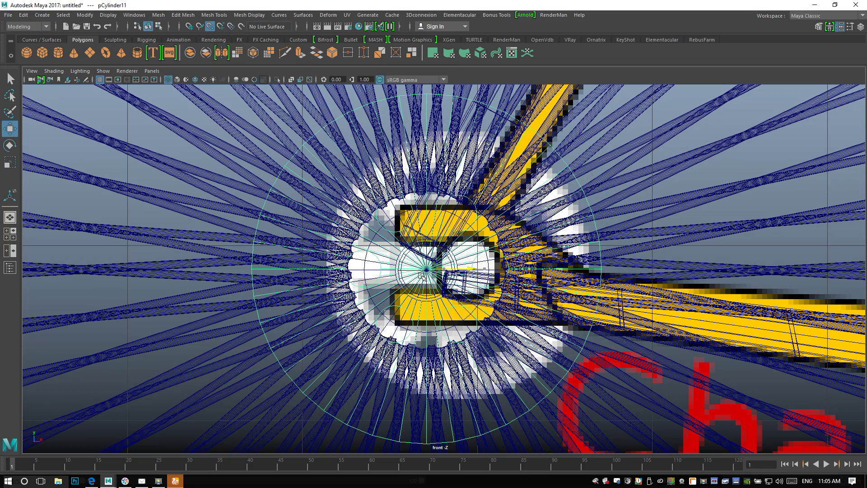
click(16, 237)
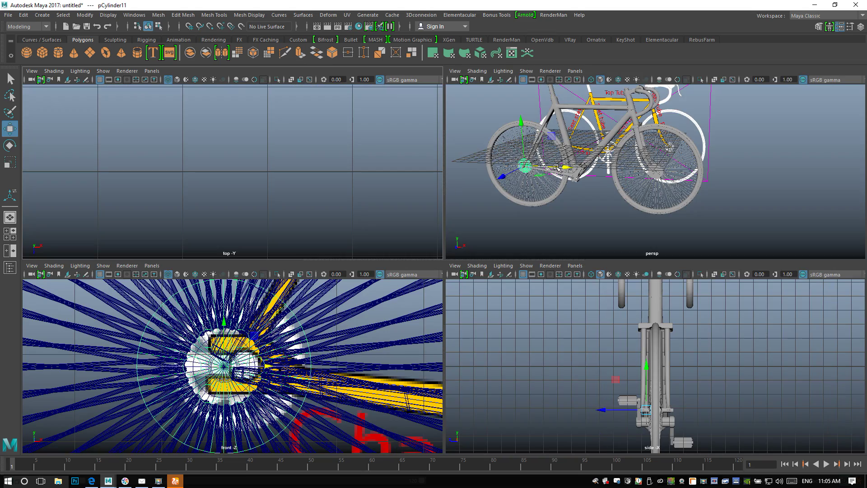
Slide the rear disc outward along Z on the rear axle, past the frame stays
key(space)
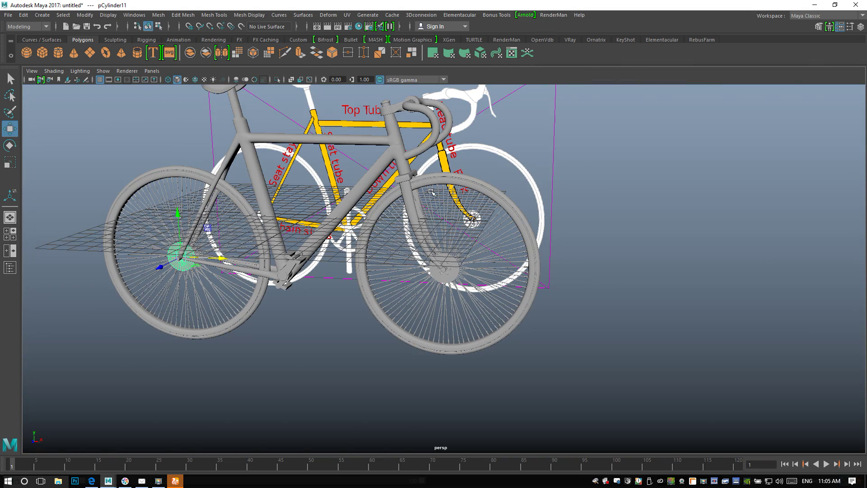
key(f)
scroll(316, 246, down, 2)
alt+drag(286, 260, 386, 262)
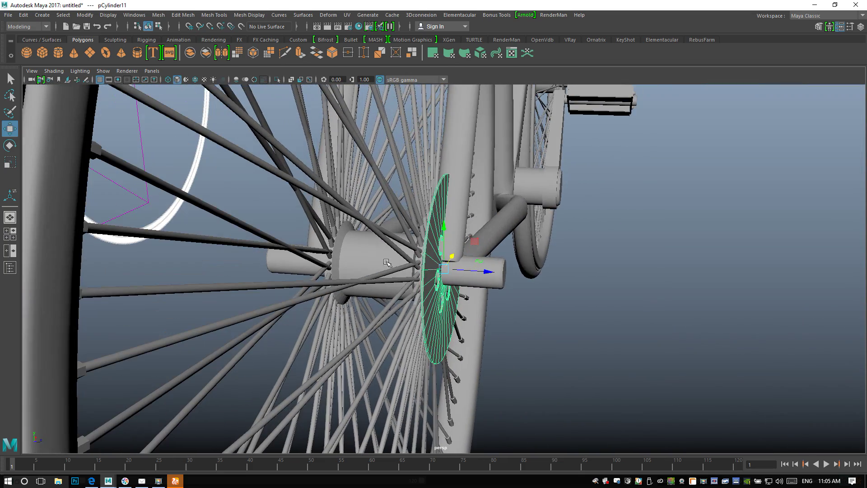
alt+drag(486, 274, 514, 278)
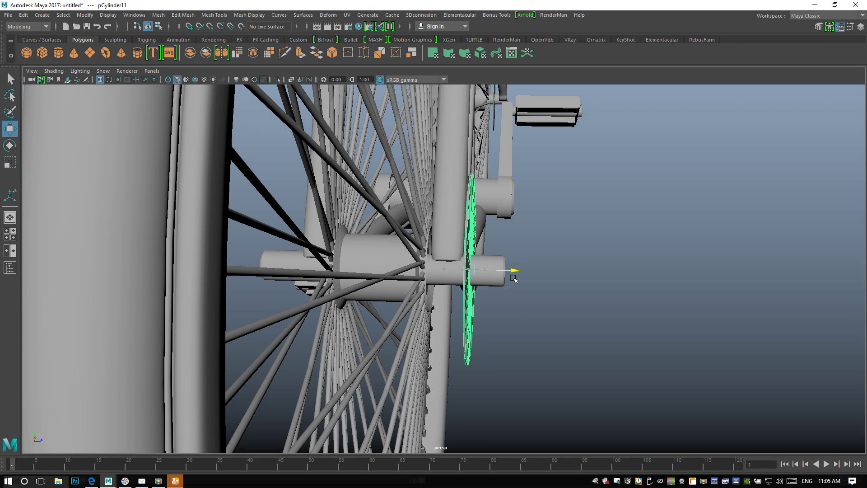
alt+drag(514, 279, 567, 304)
alt+drag(620, 306, 483, 293)
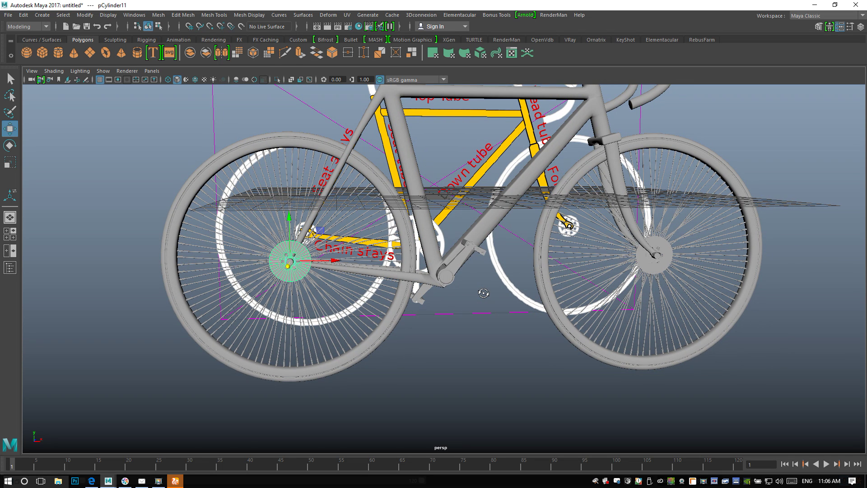
alt+drag(484, 293, 480, 292)
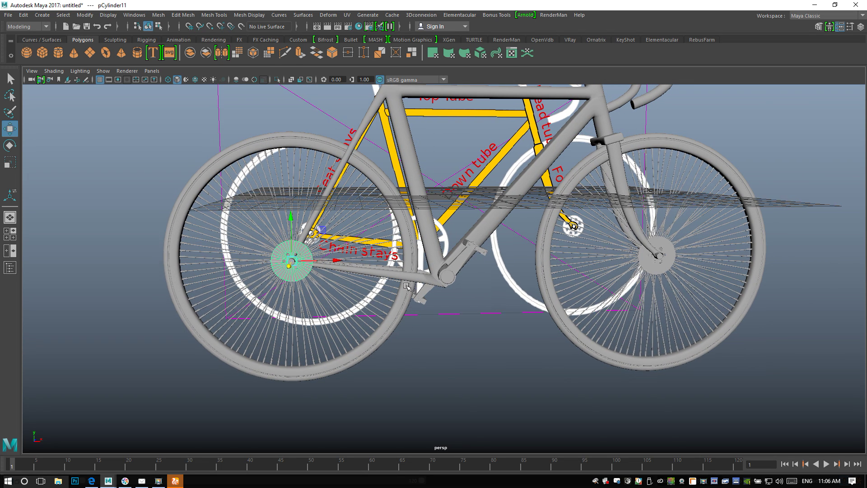
Select the copied disc at the rear wheel and delete it
click(132, 169)
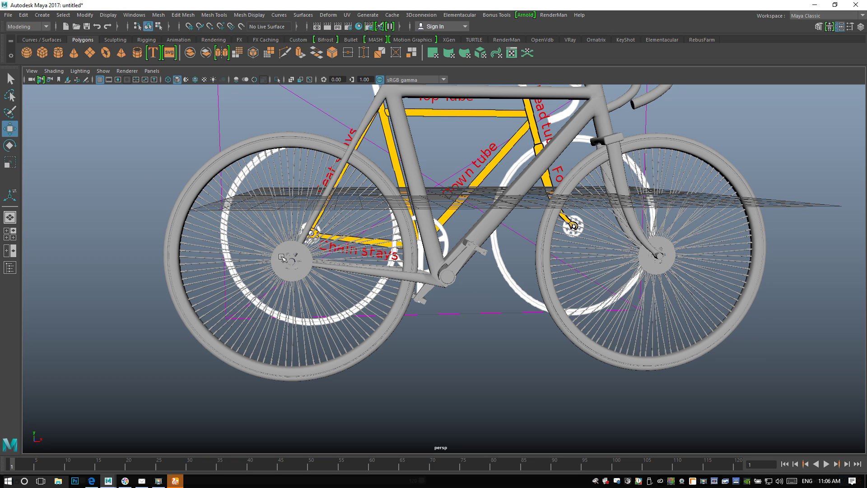
click(301, 263)
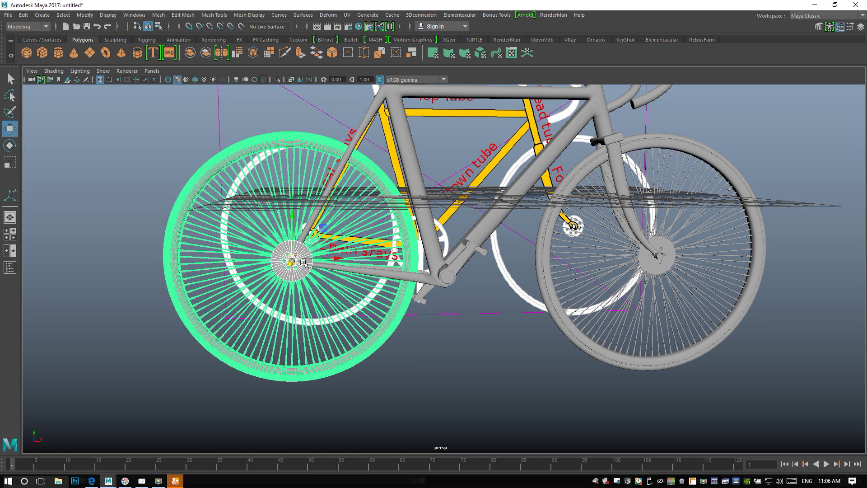
scroll(303, 271, up, 3)
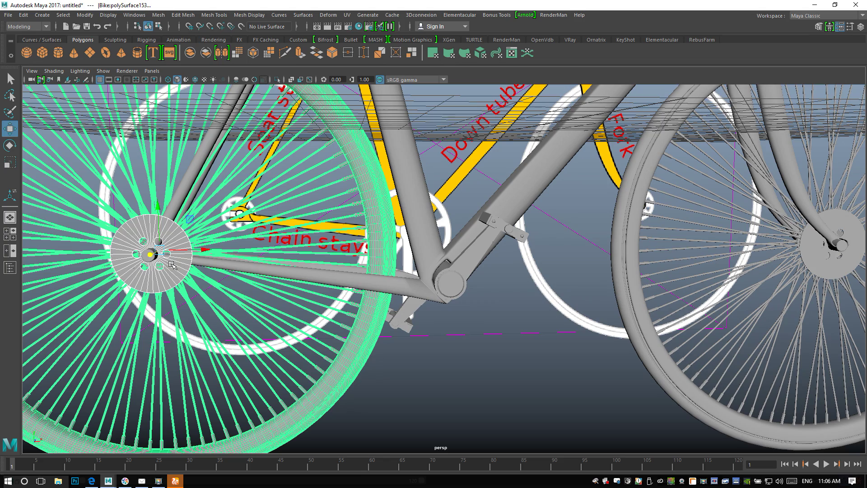
click(178, 275)
click(222, 279)
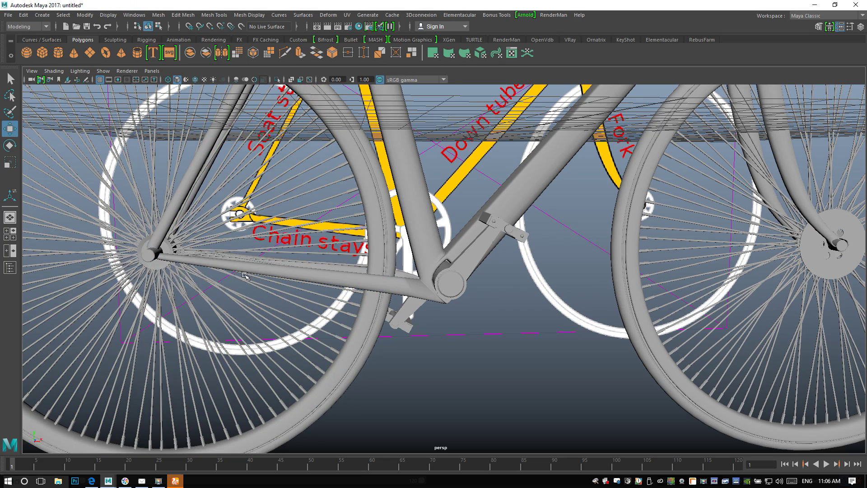
Duplicate the front wheel's disc and move the copy along Z to the opposite side of the front hub
scroll(452, 299, down, 3)
click(726, 271)
scroll(646, 292, down, 3)
alt+drag(646, 291, 460, 280)
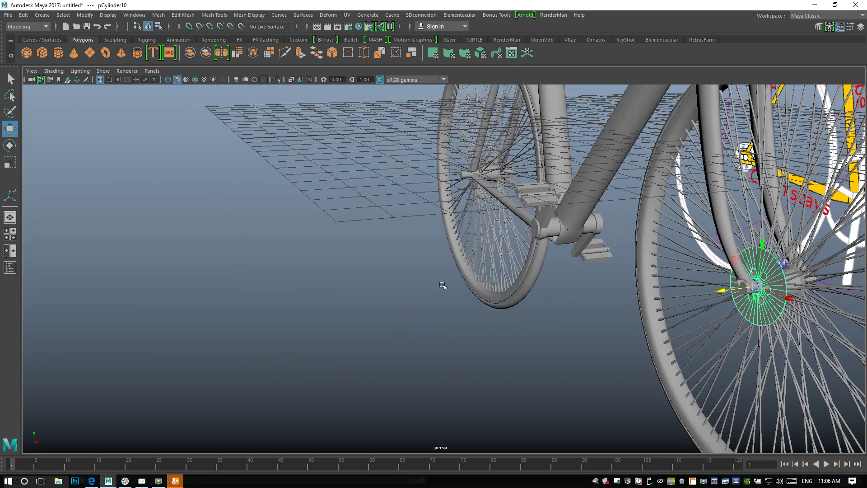
key(ctrl+d)
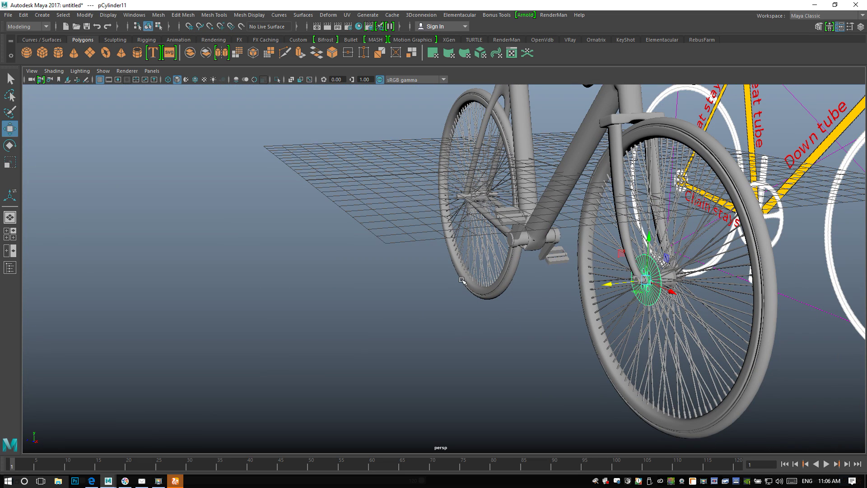
drag(607, 284, 638, 285)
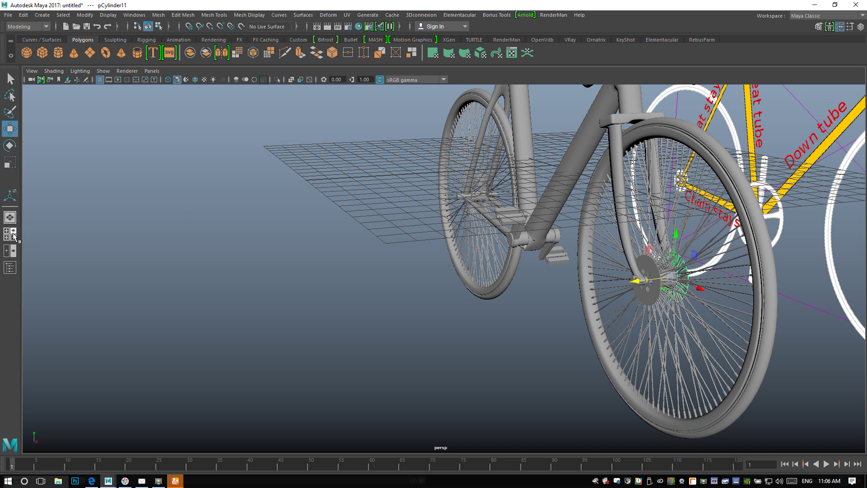
In the top view, select the original front hub disc and set its Translate Z to 0.65
key(space)
key(space)
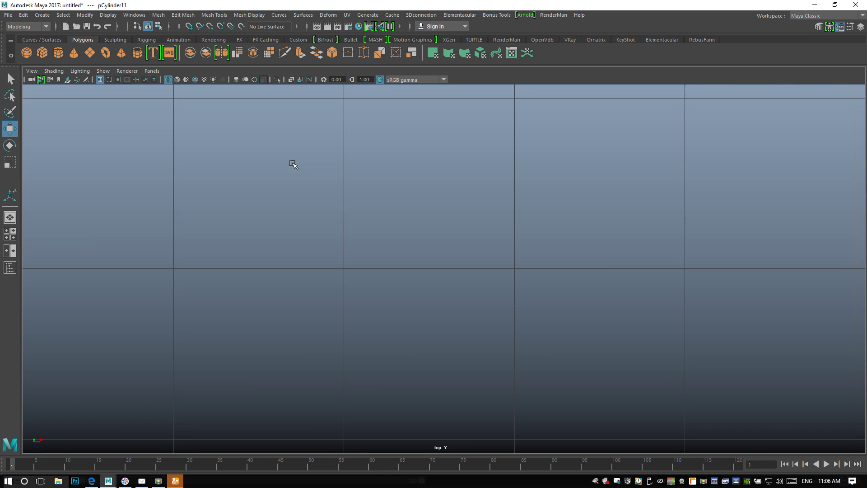
key(f)
scroll(456, 269, down, 5)
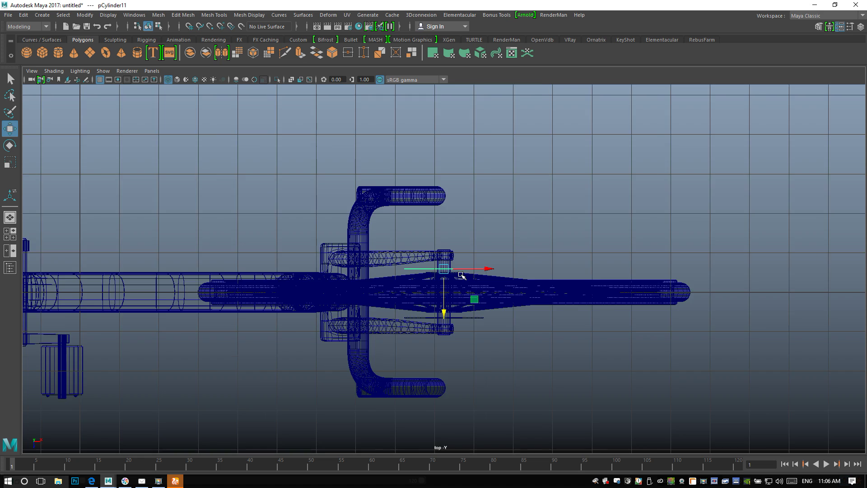
scroll(461, 275, up, 3)
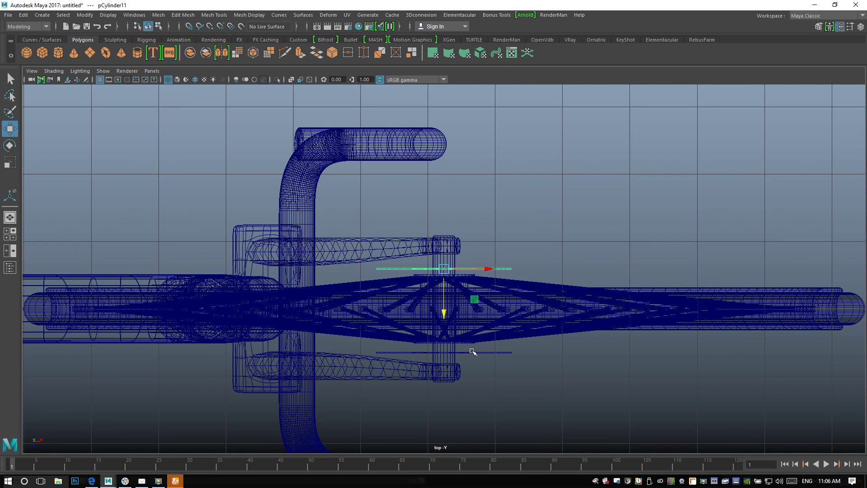
click(498, 355)
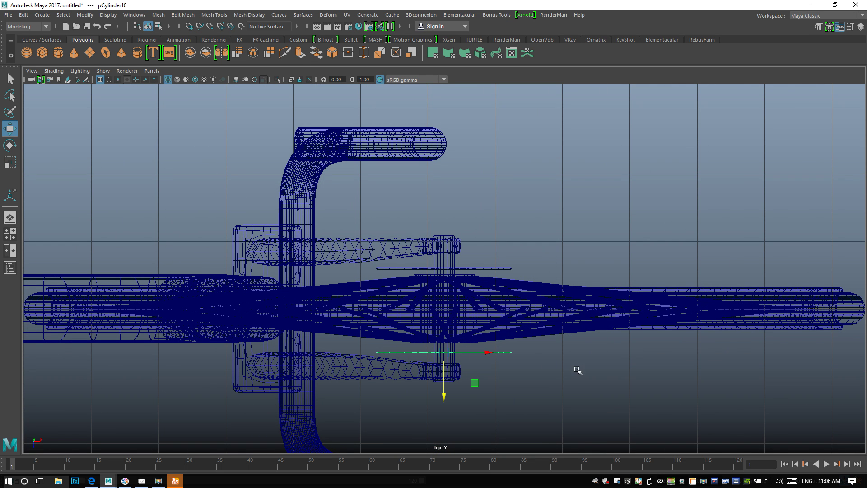
key(ctrl+a)
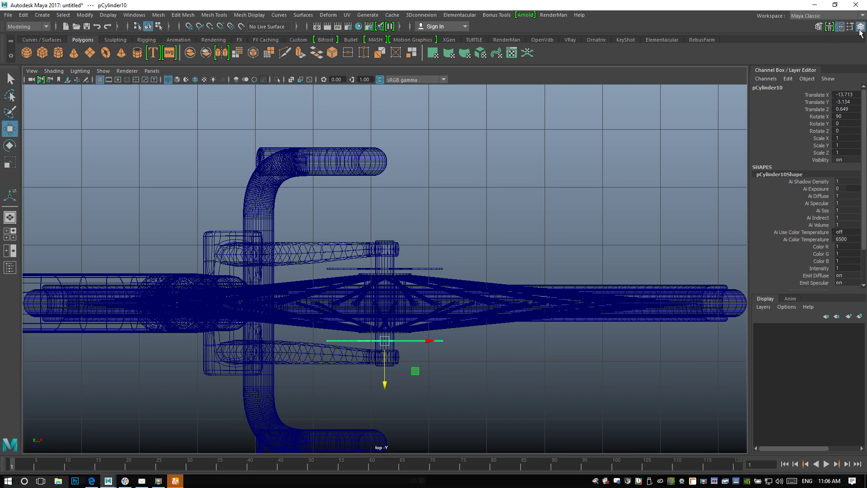
click(841, 26)
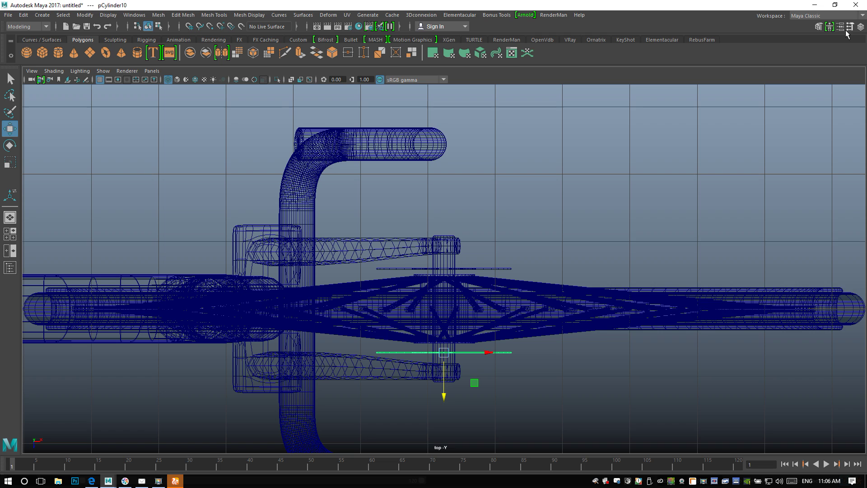
click(848, 27)
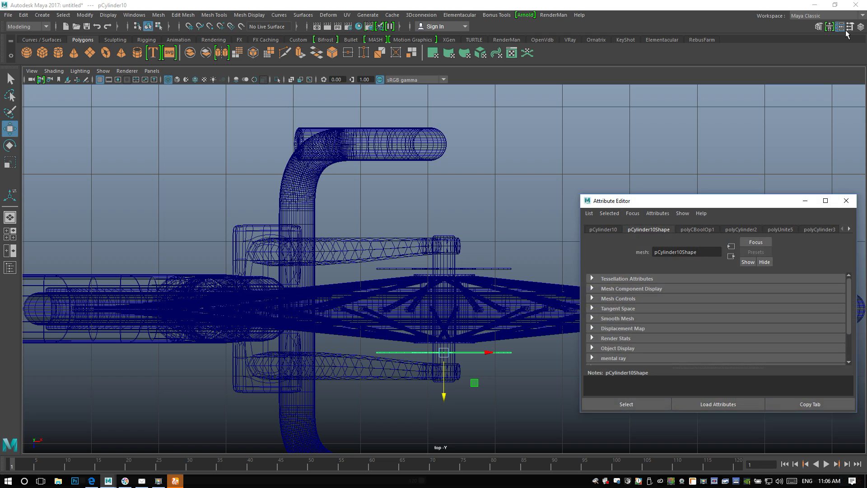
click(600, 230)
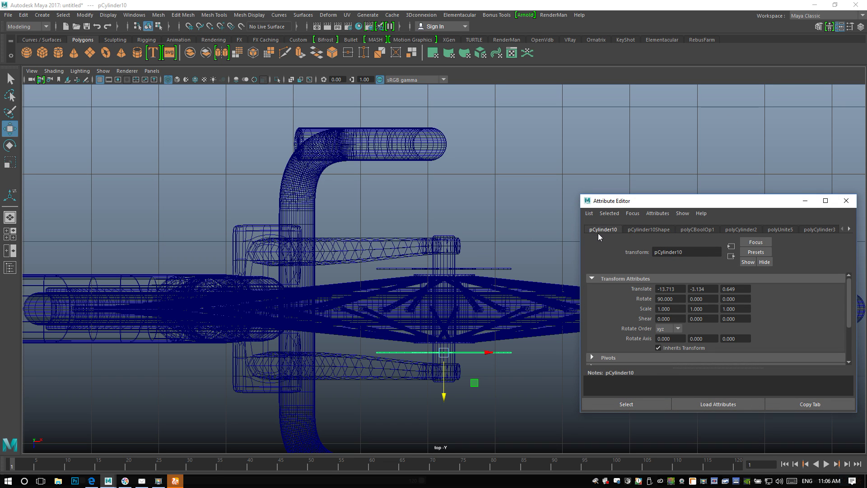
click(443, 395)
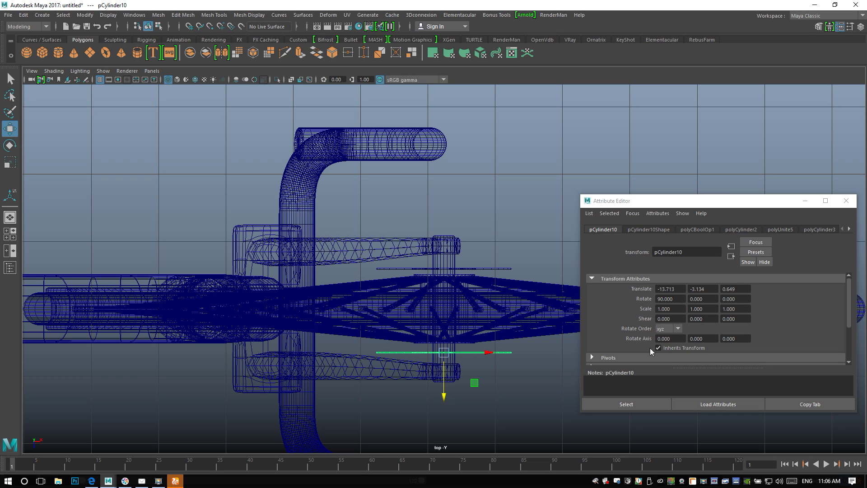
double_click(746, 289)
text(0.65)
key(Return)
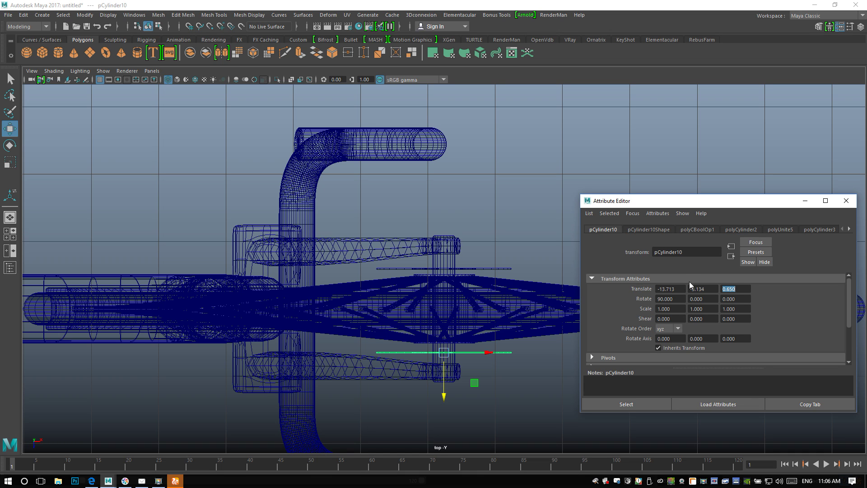
Set the copied front hub disc's Translate Z to -0.65 and close the attribute settings
click(489, 272)
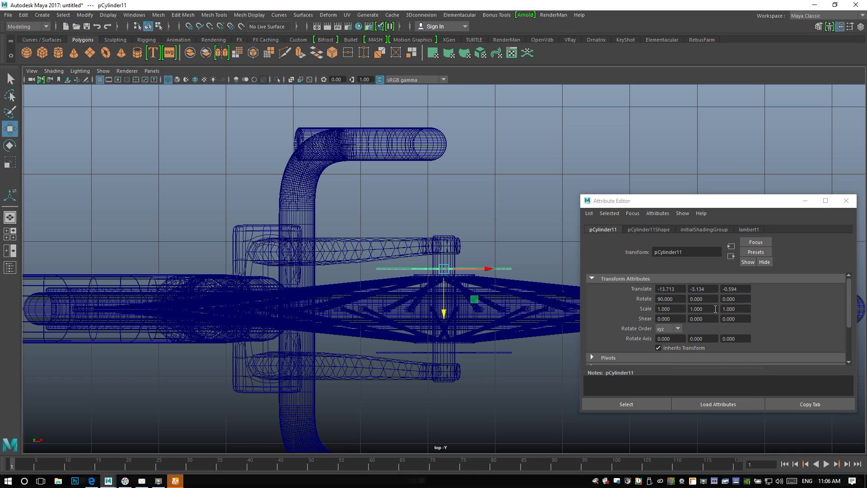
click(733, 289)
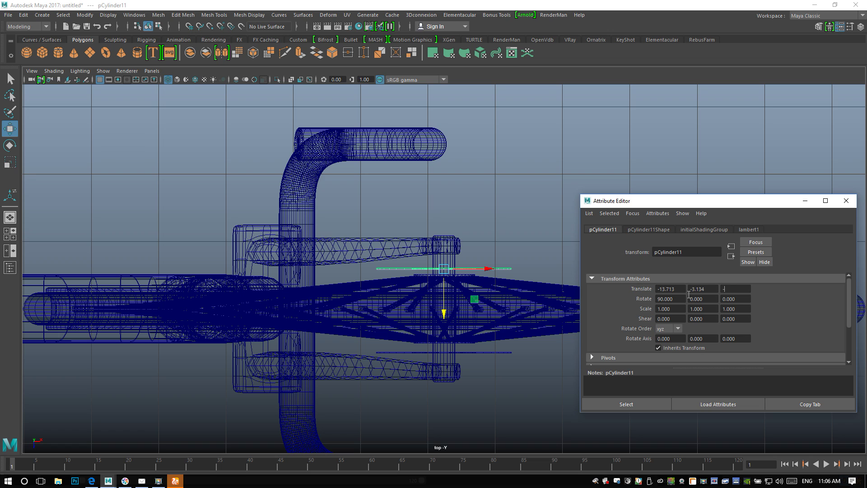
text(-0.65)
key(Return)
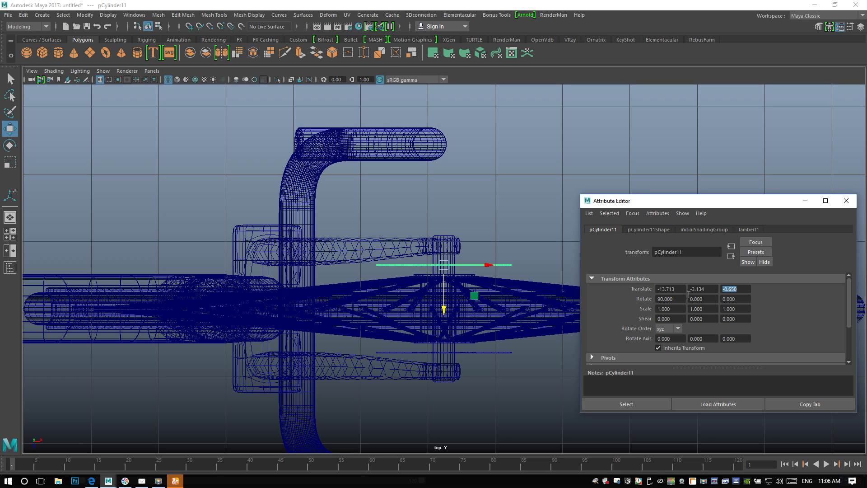
click(846, 201)
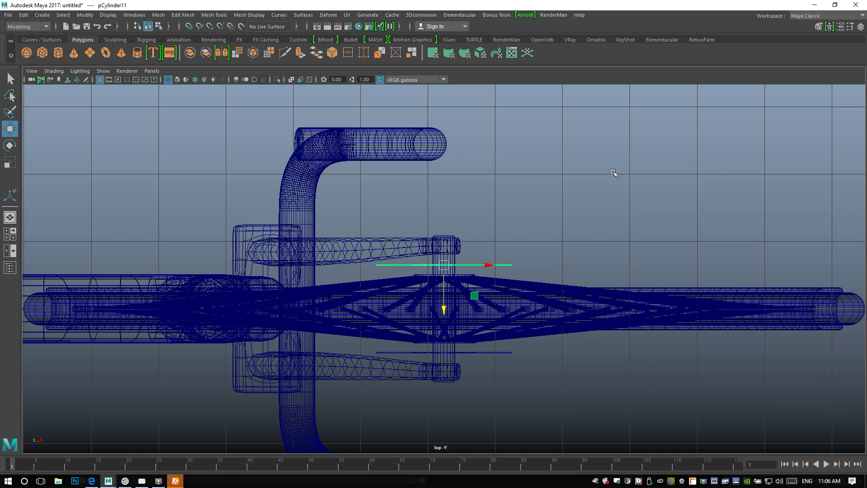
Create a polygon torus in the perspective view and move it about 21.17 units along Z, clear of the bike
key(space)
key(space)
key(space)
alt+drag(583, 189, 629, 286)
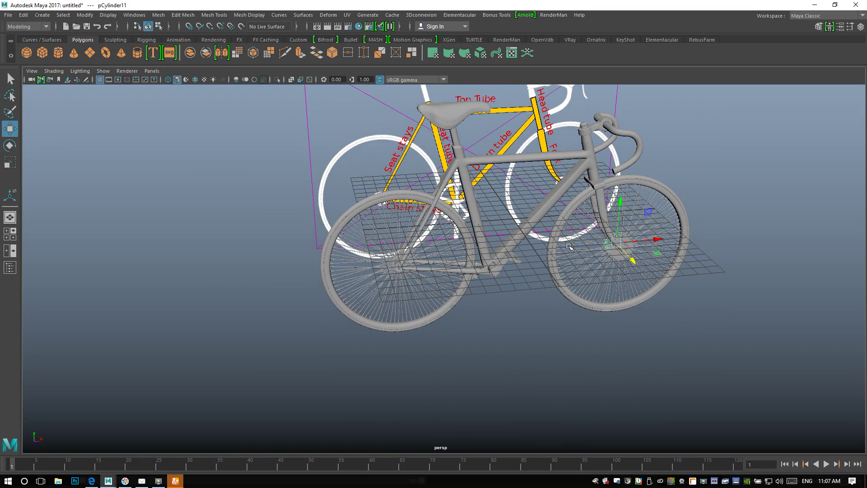
scroll(209, 203, down, 2)
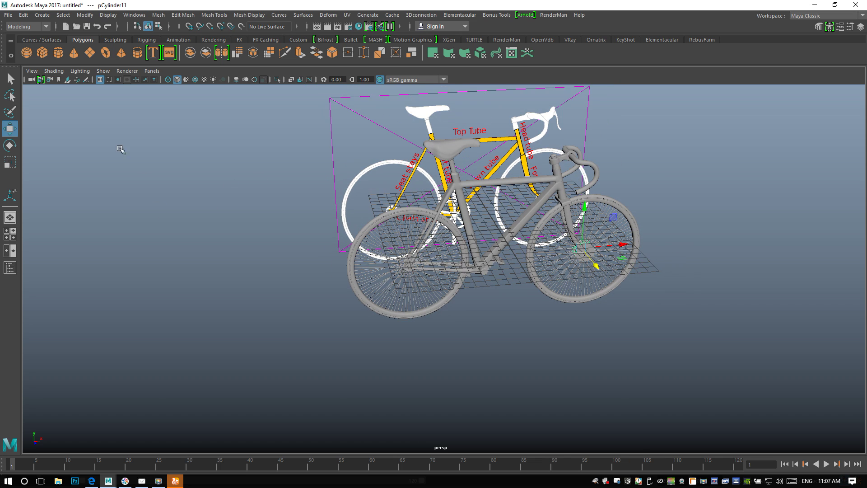
click(106, 53)
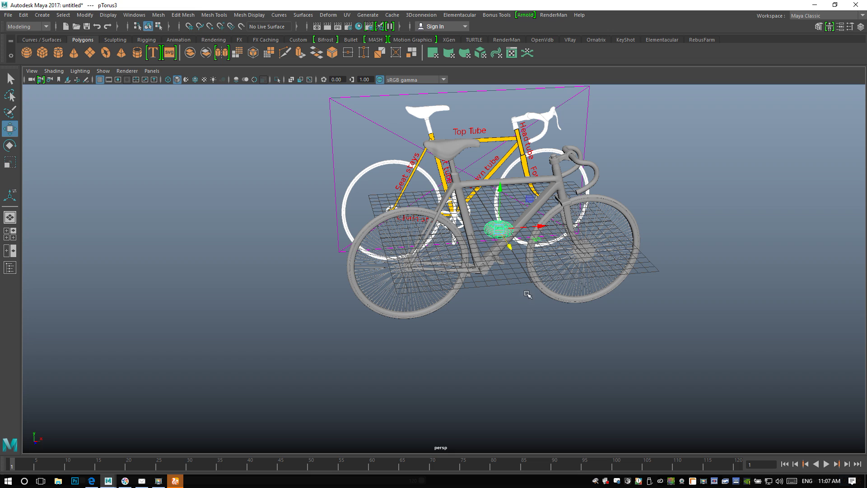
drag(509, 248, 577, 362)
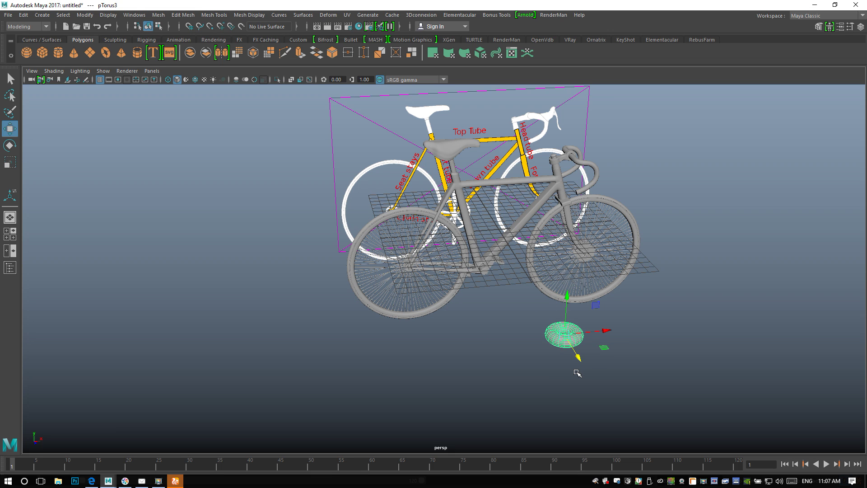
Rotate the torus 90 degrees about X so it stands upright, parallel to the wheels
key(e)
drag(586, 370, 589, 355)
mouse_move(521, 351)
alt+mouse_down()
mouse_move(598, 329)
mouse_move(551, 326)
mouse_move(519, 332)
mouse_move(524, 338)
alt+mouse_up()
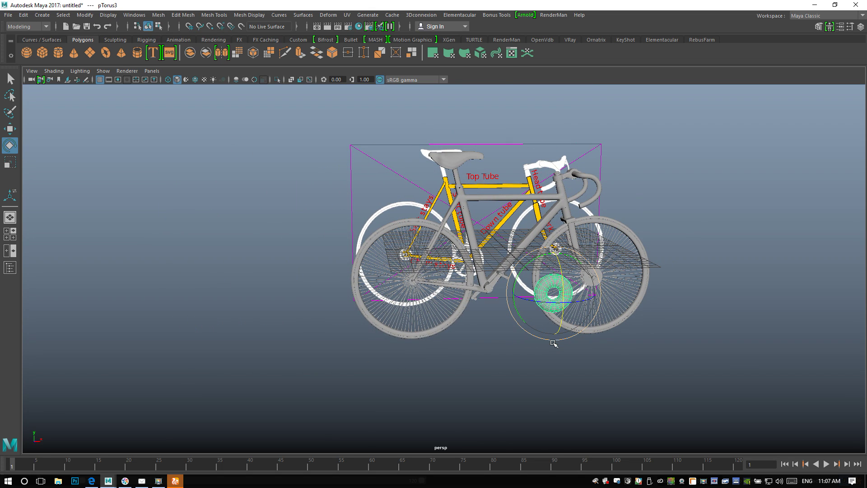
Set the torus's Subdivisions Axis and Subdivisions Height to 40 each
key(ctrl+a)
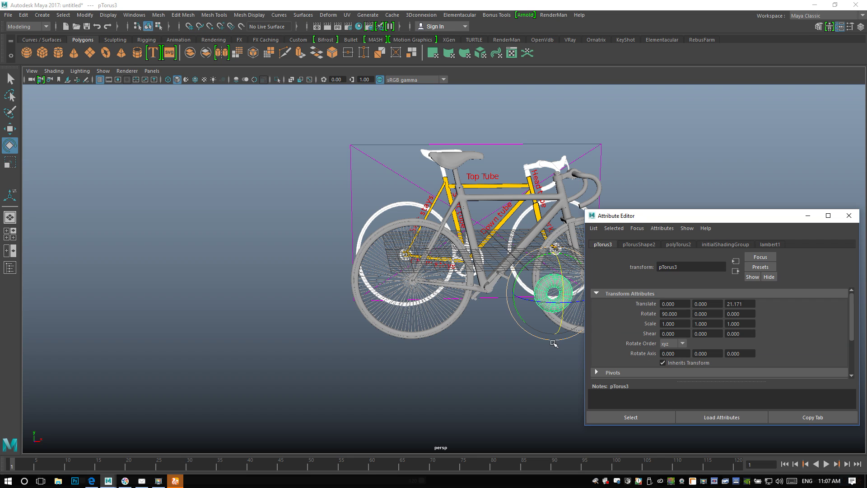
click(680, 245)
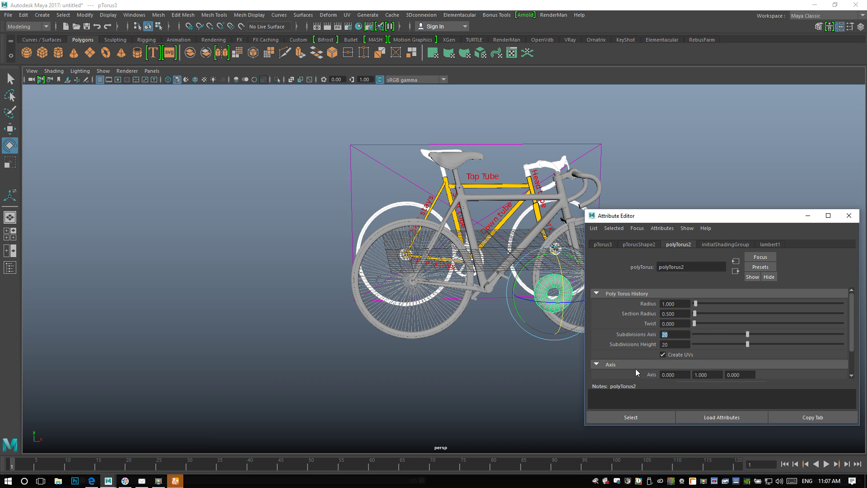
text(40)
drag(677, 343, 661, 355)
text(40)
click(675, 335)
scroll(467, 330, up, 2)
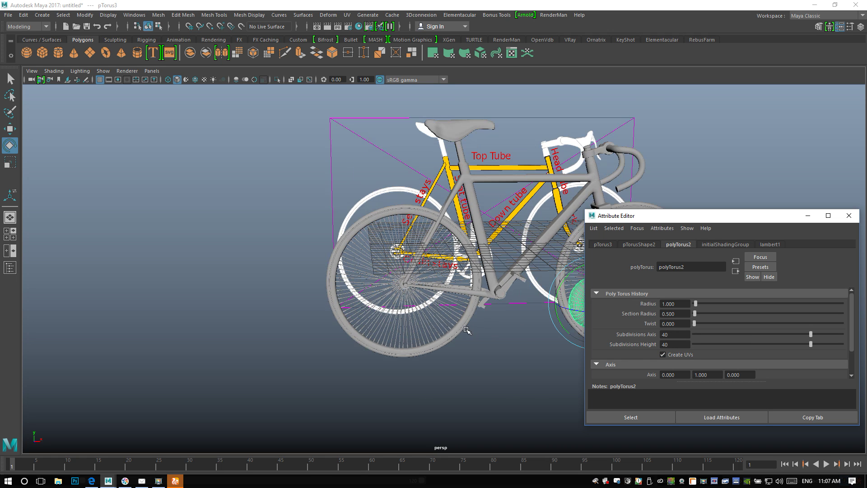
scroll(438, 334, down, 2)
scroll(512, 308, down, 3)
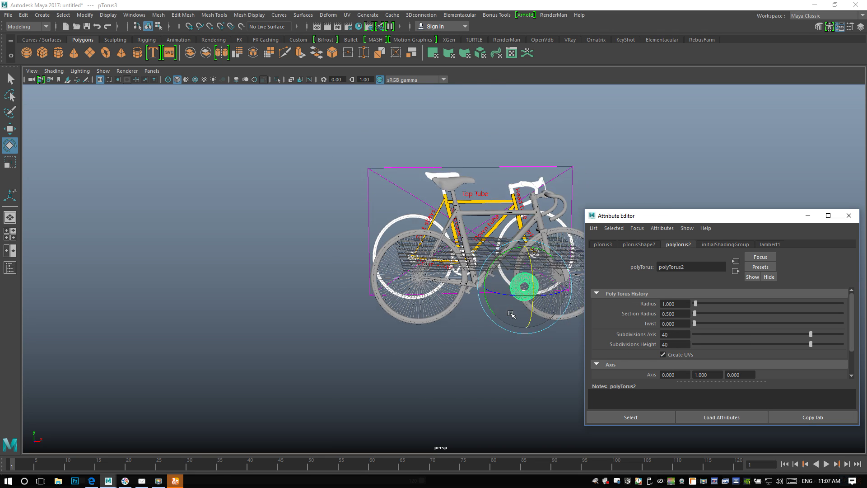
click(848, 215)
Reselect the torus and slide it along X from the front wheel to the rear wheel
click(562, 338)
scroll(560, 316, up, 3)
click(571, 318)
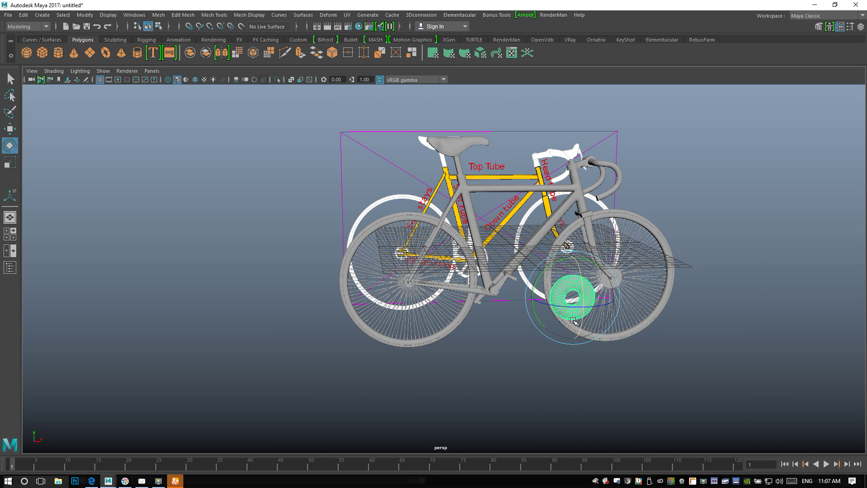
key(w)
drag(616, 296, 469, 333)
In the front view, scale the torus uniformly to about 4.32 and centre it on the rear wheel's hub
click(10, 235)
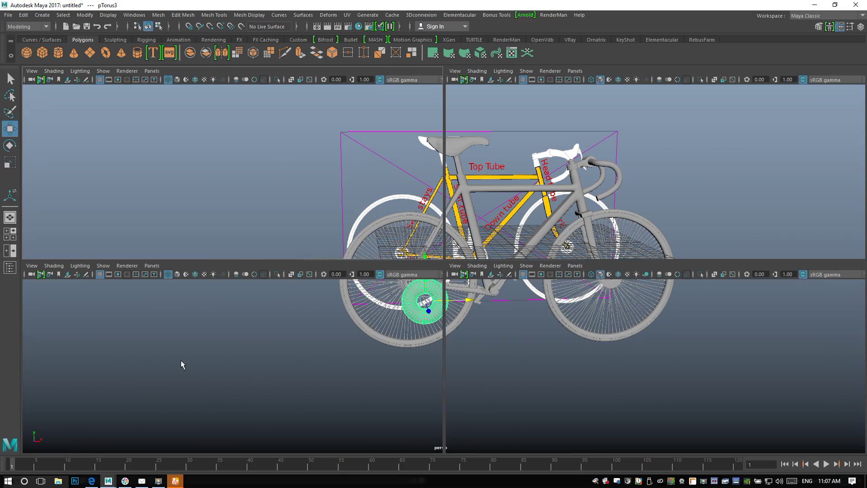
key(space)
scroll(254, 357, down, 8)
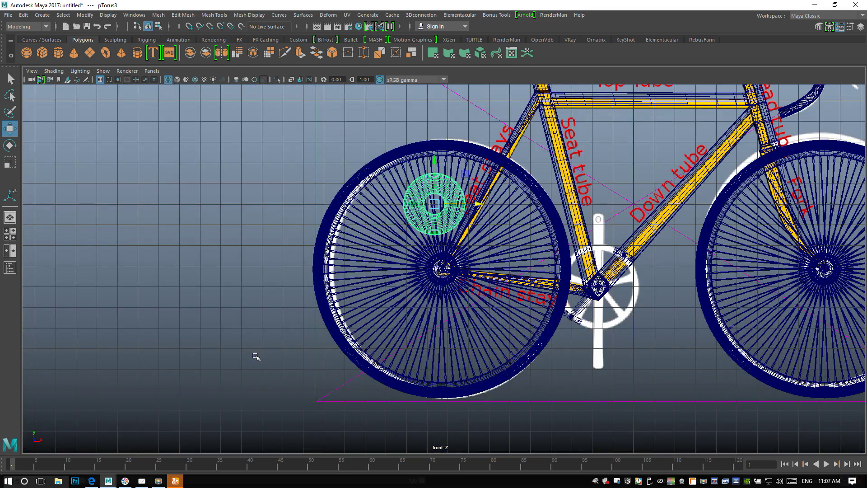
scroll(270, 359, up, 3)
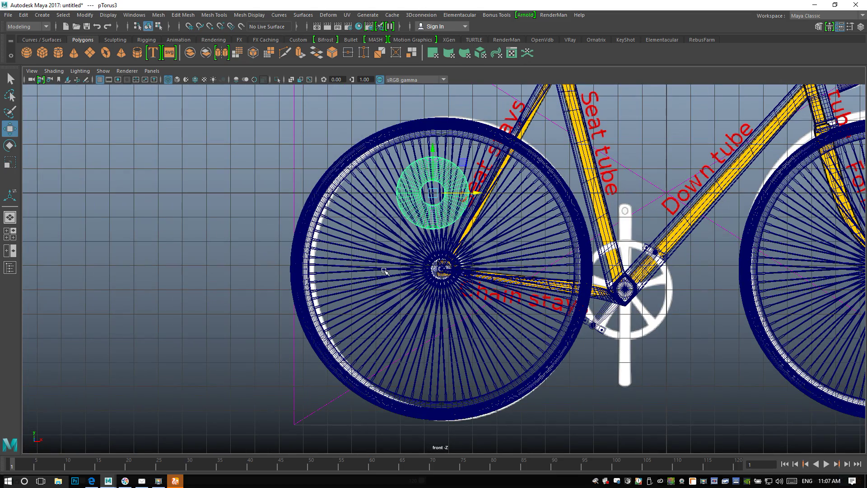
key(r)
drag(433, 193, 551, 275)
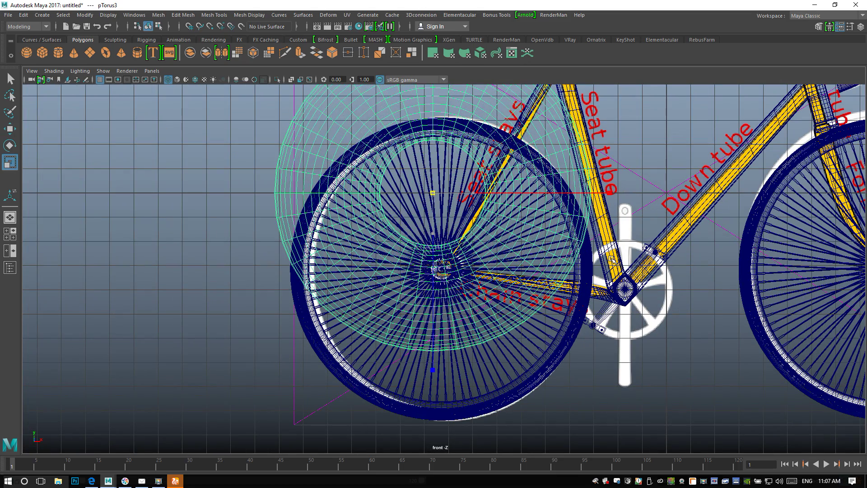
alt+middle_drag(535, 313, 507, 378)
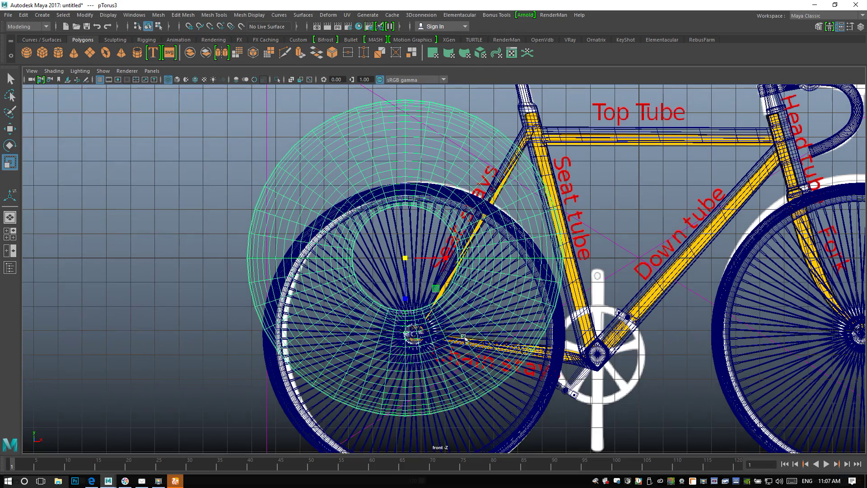
drag(404, 256, 407, 257)
key(ctrl+z)
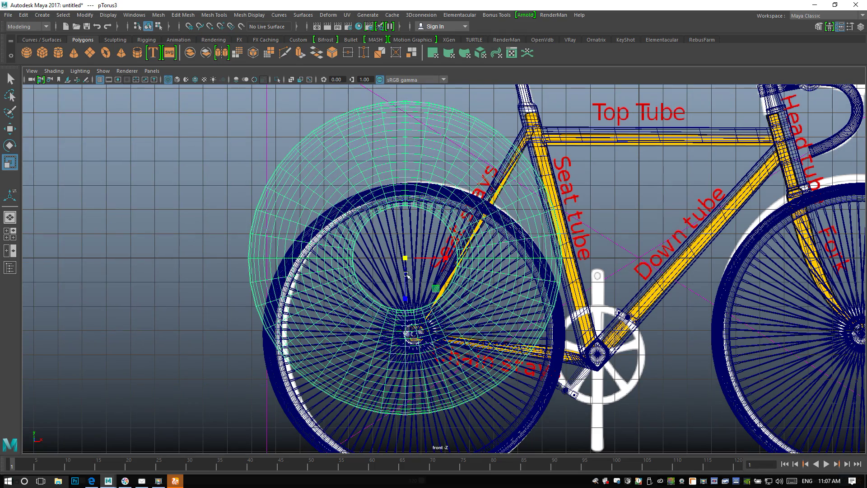
key(w)
drag(407, 267, 412, 338)
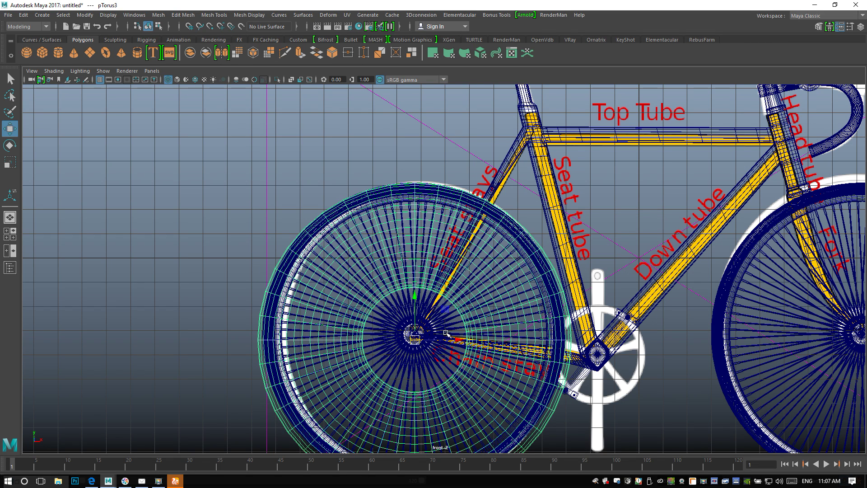
Set the torus's Section Radius to 0.1
key(ctrl+a)
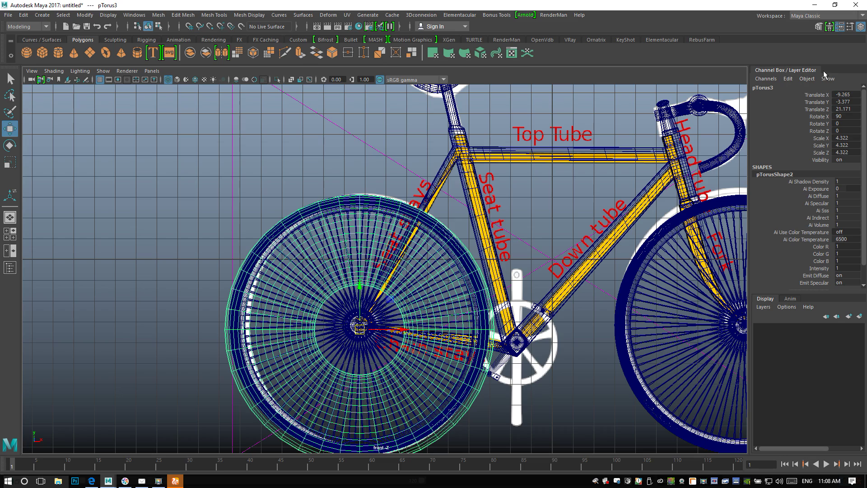
click(843, 28)
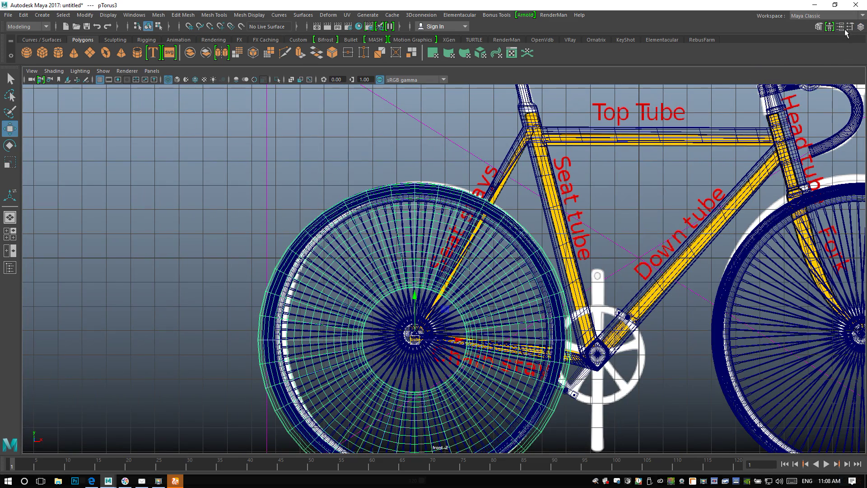
click(839, 28)
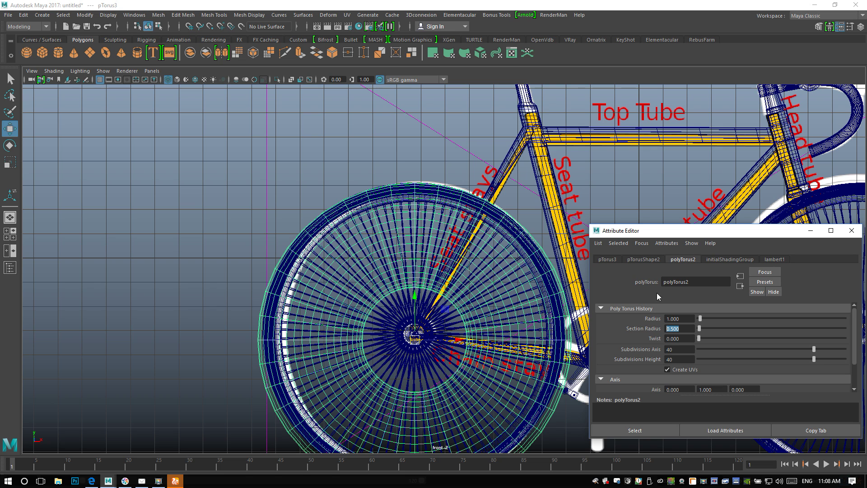
text(0.1)
key(Return)
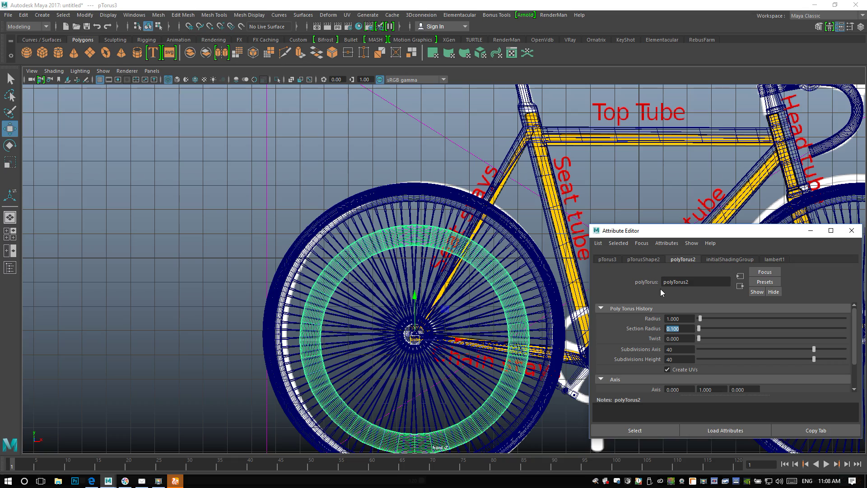
Switch the torus to face selection, grow an inner face loop into a band on one side, and delete that band
scroll(393, 216, up, 5)
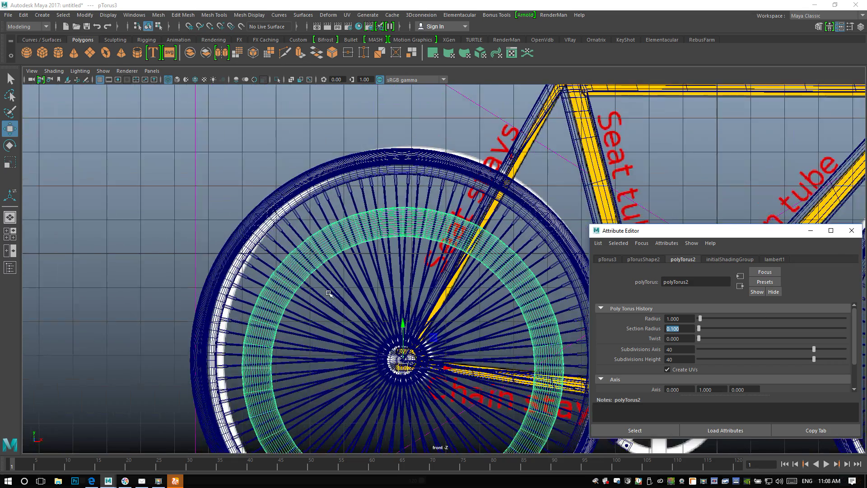
right_drag(392, 215, 382, 249)
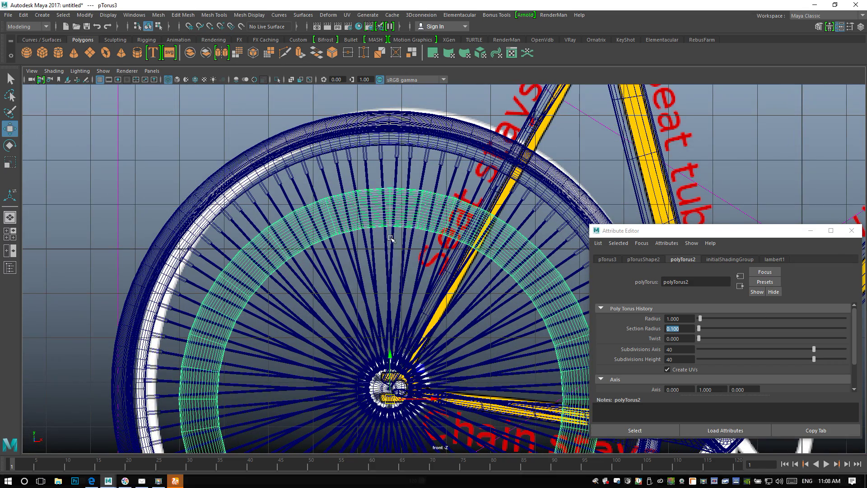
scroll(382, 250, up, 5)
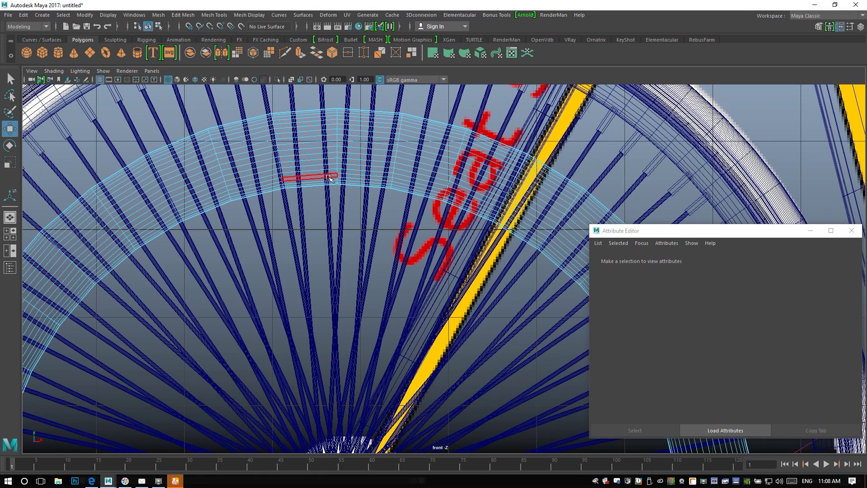
click(312, 177)
double_click(377, 177)
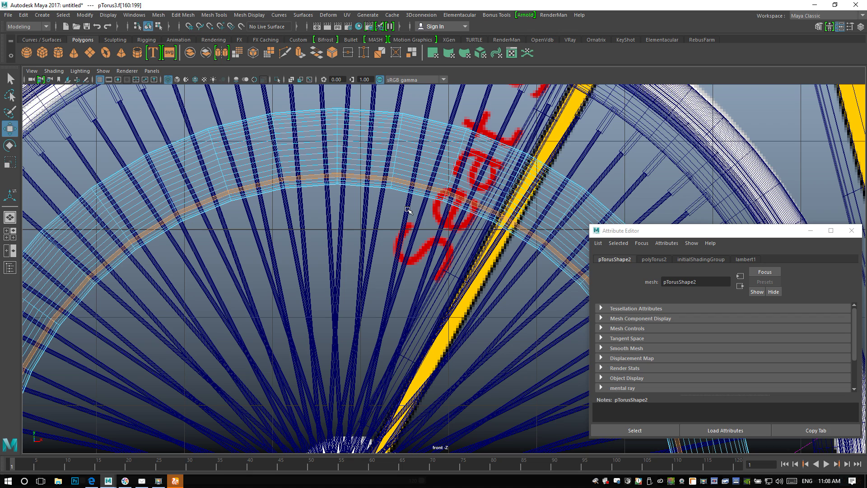
key(shift+period)
key(shift+period)
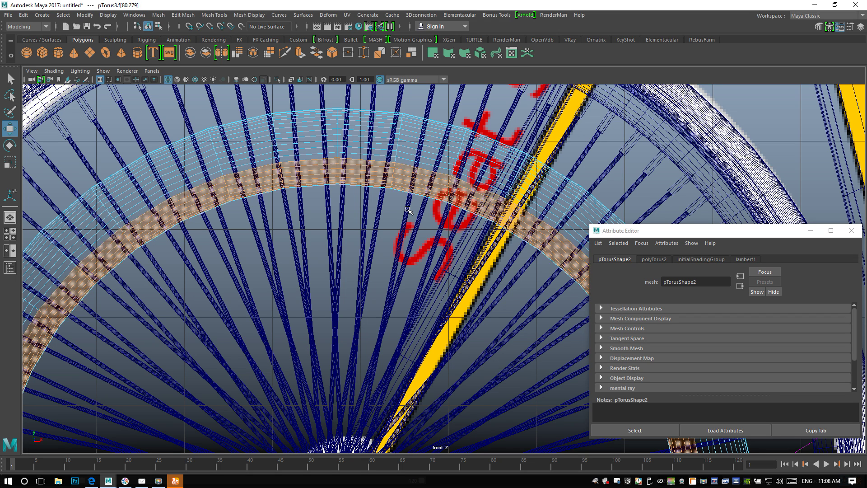
key(shift+period)
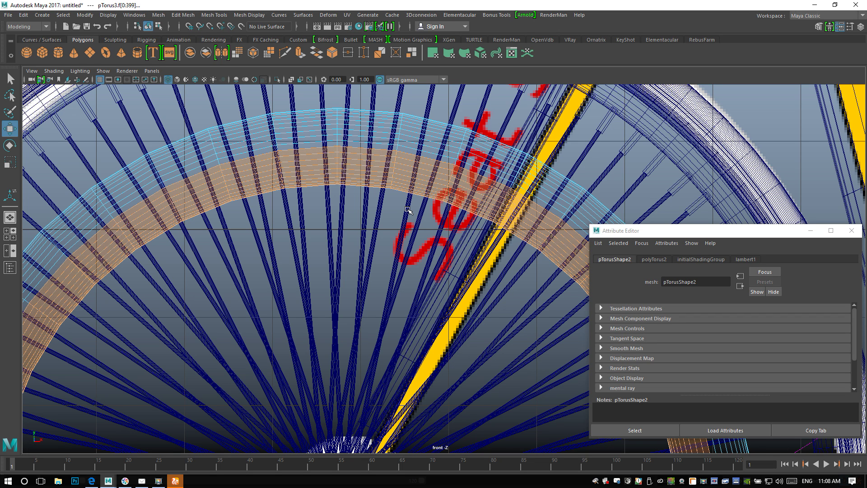
key(shift+period)
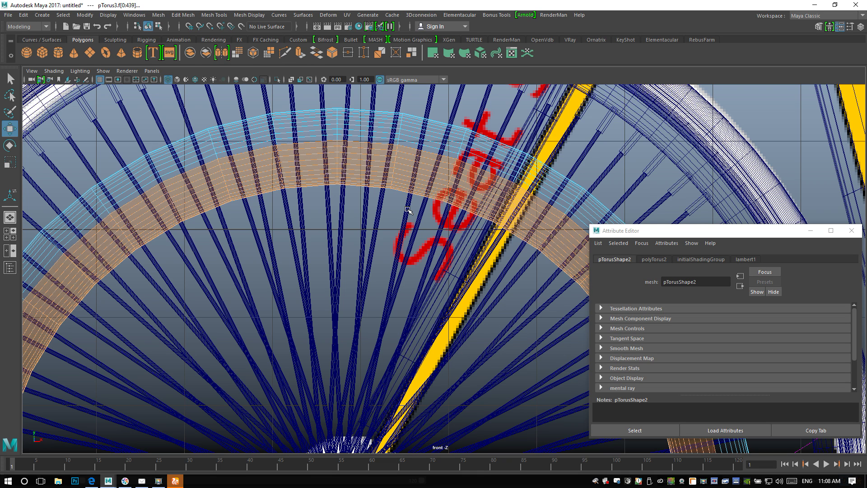
click(408, 210)
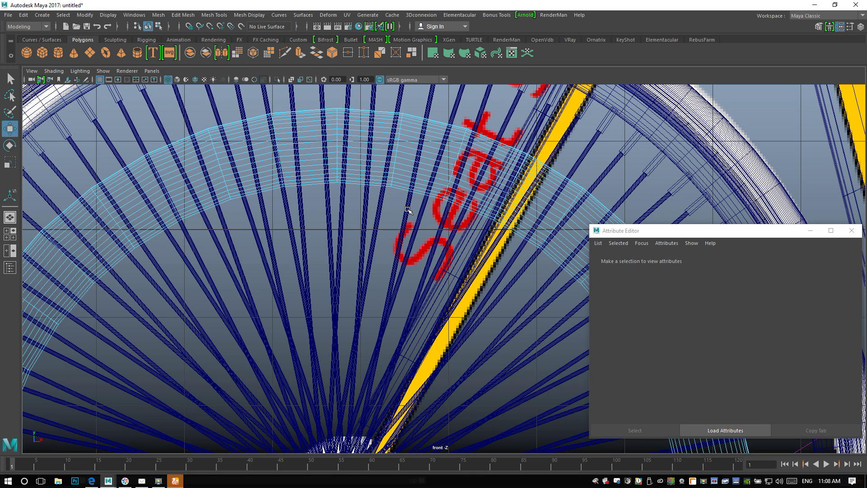
Select the matching inner face loop on the torus's other side, grow it to the same width, and delete those faces
click(380, 180)
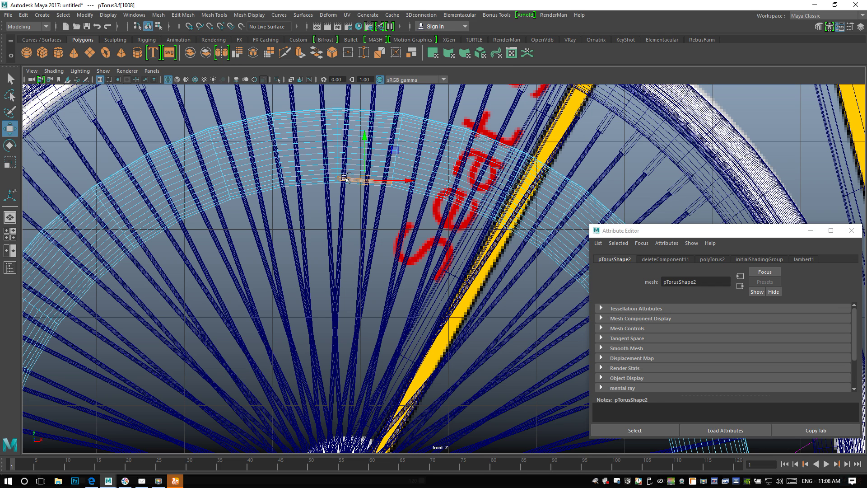
double_click(332, 176)
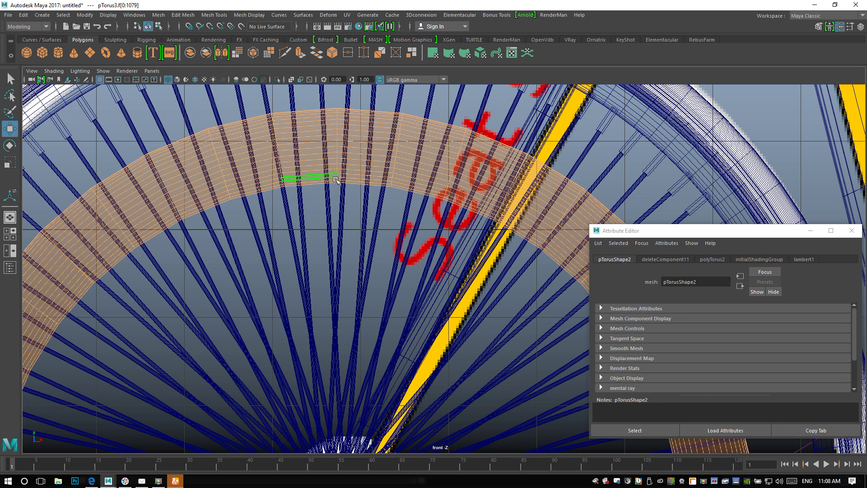
click(317, 177)
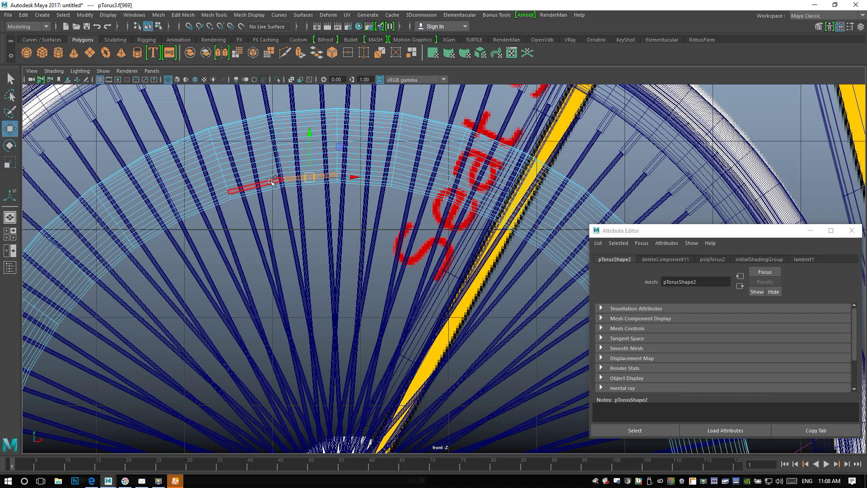
shift+double_click(272, 182)
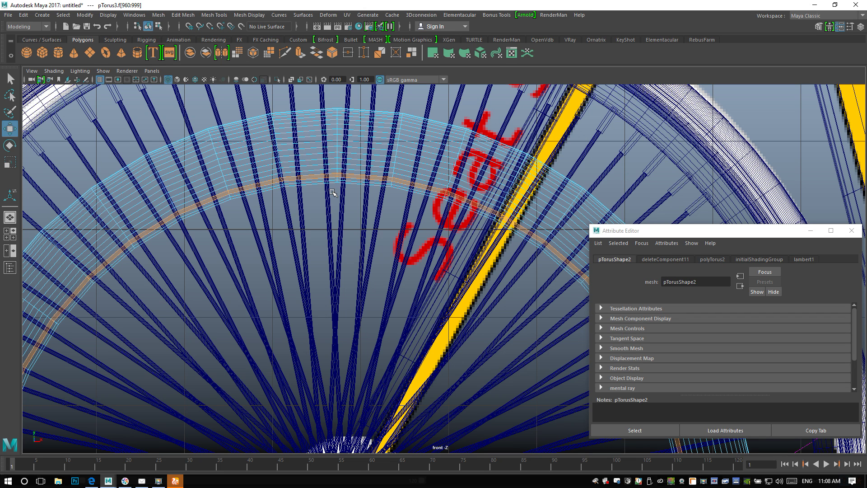
key(shift+period)
key(shift+period)
key(shift+period)
key(shift+period)
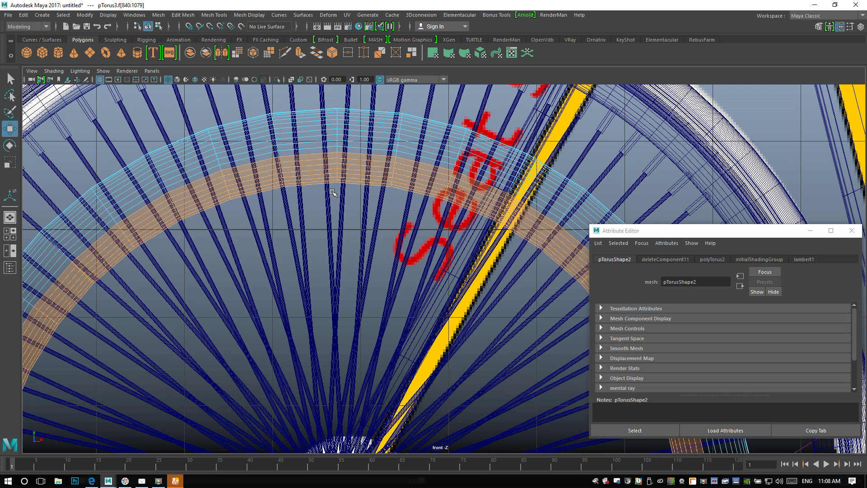
key(shift+period)
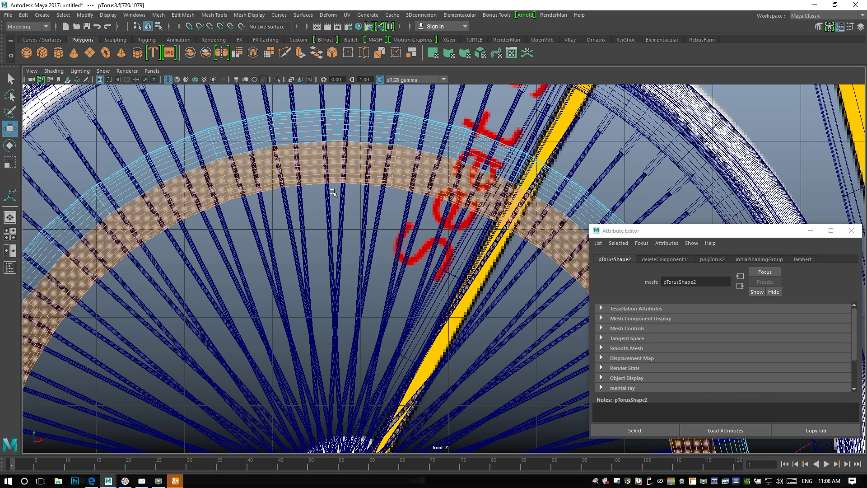
key(Delete)
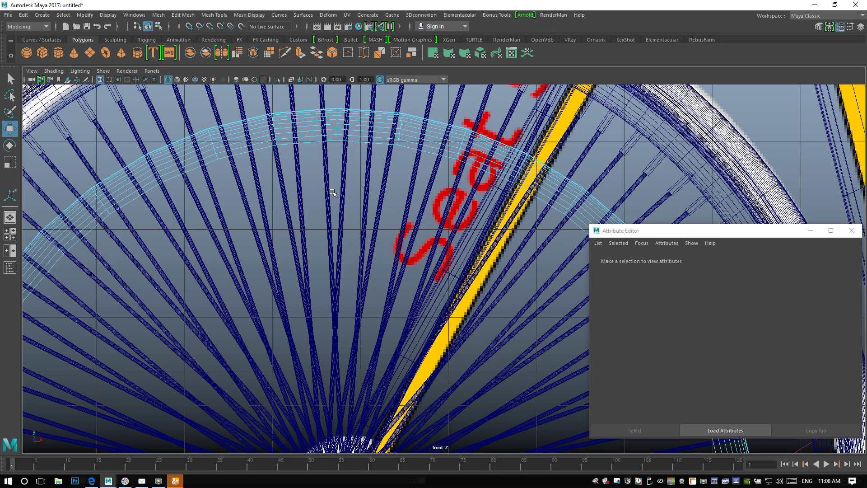
Scale the remaining torus shell uniformly until it surrounds the rear tyre, and nudge it along X to centre it on the hub
scroll(331, 240, down, 5)
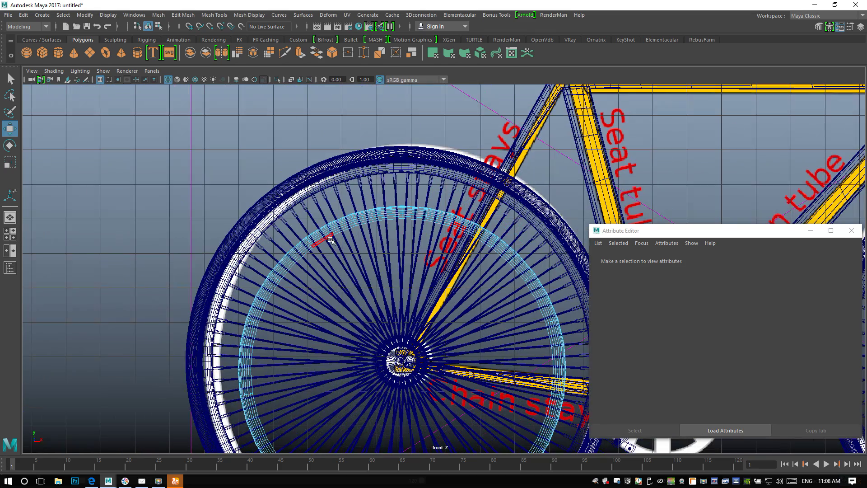
right_drag(394, 218, 426, 204)
key(r)
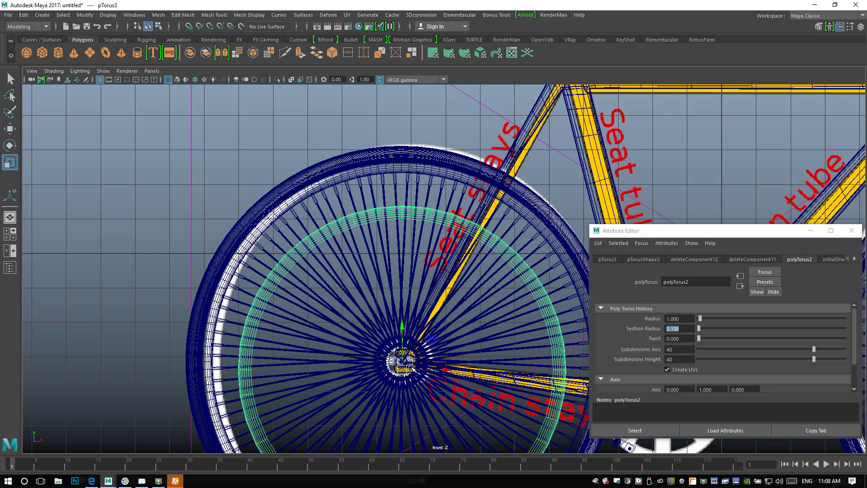
drag(401, 370, 514, 364)
scroll(513, 364, down, 2)
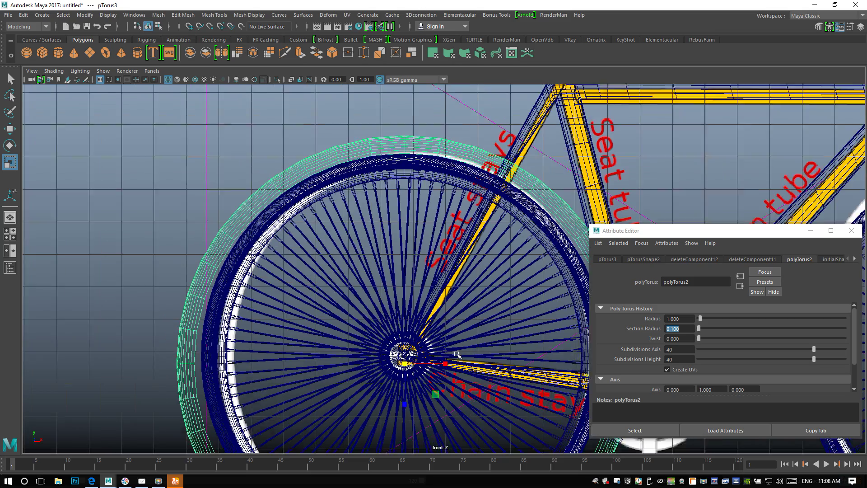
alt+middle_drag(514, 363, 395, 295)
key(w)
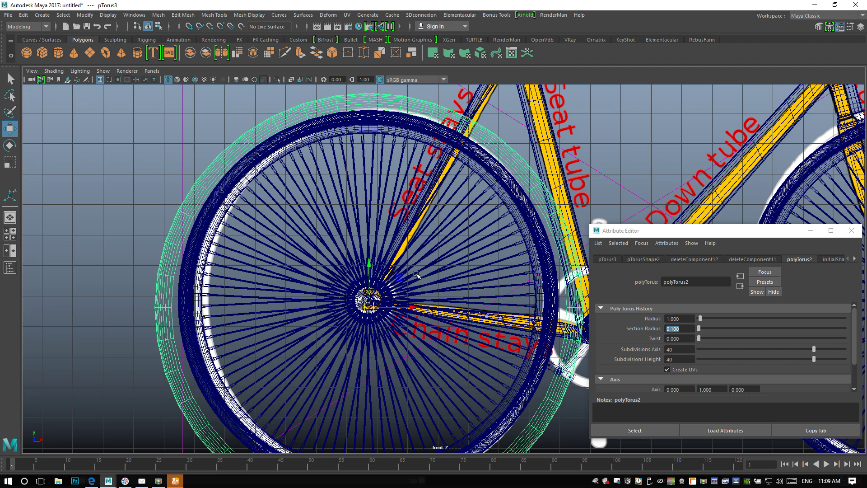
mouse_move(413, 309)
mouse_down()
mouse_move(420, 308)
mouse_move(411, 308)
mouse_up()
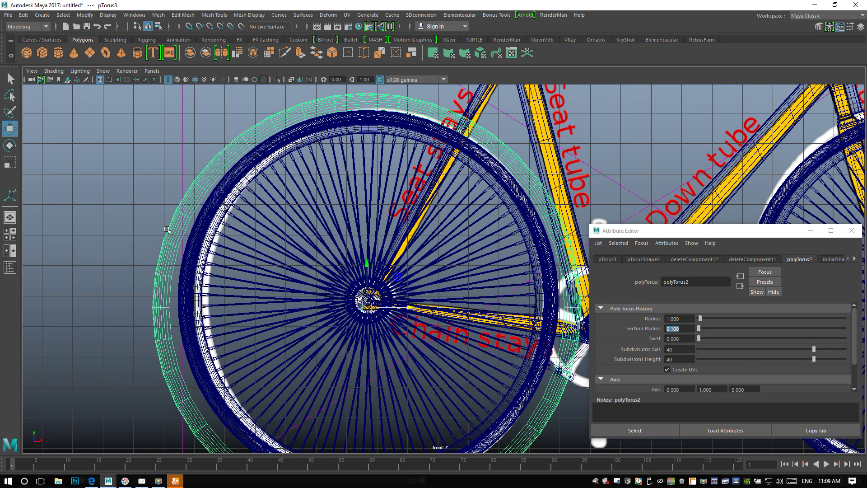
Close the Attribute Editor and delete the shell's lower faces, keeping only the arc above the rear wheel
right_click(166, 209)
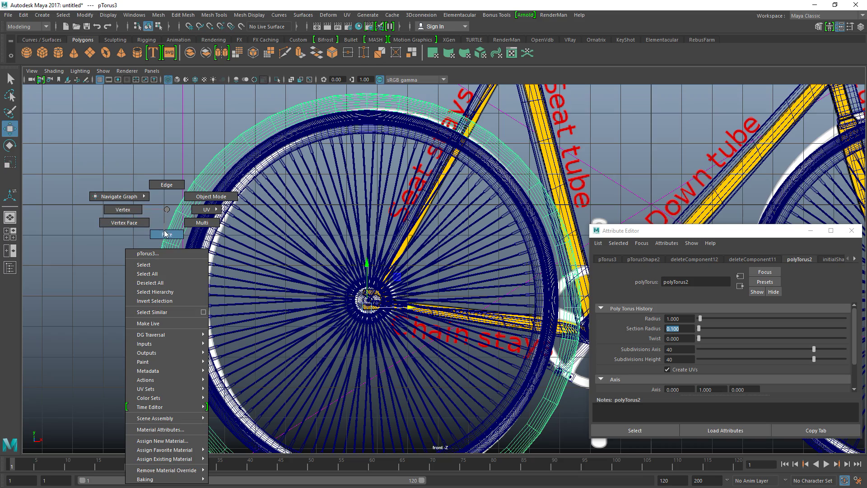
click(167, 234)
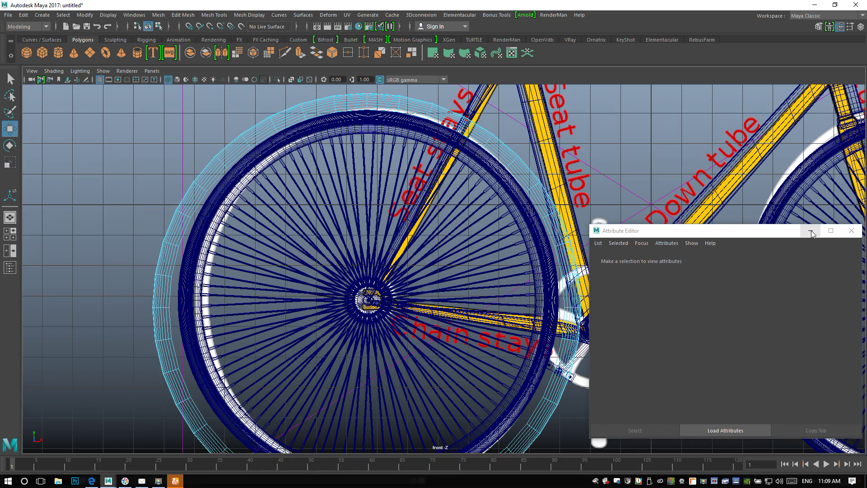
click(851, 230)
scroll(195, 305, down, 3)
drag(153, 231, 652, 451)
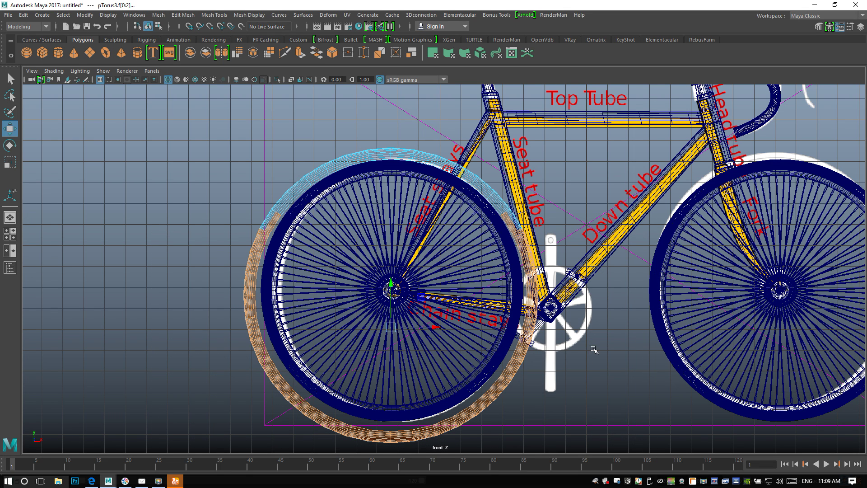
key(Delete)
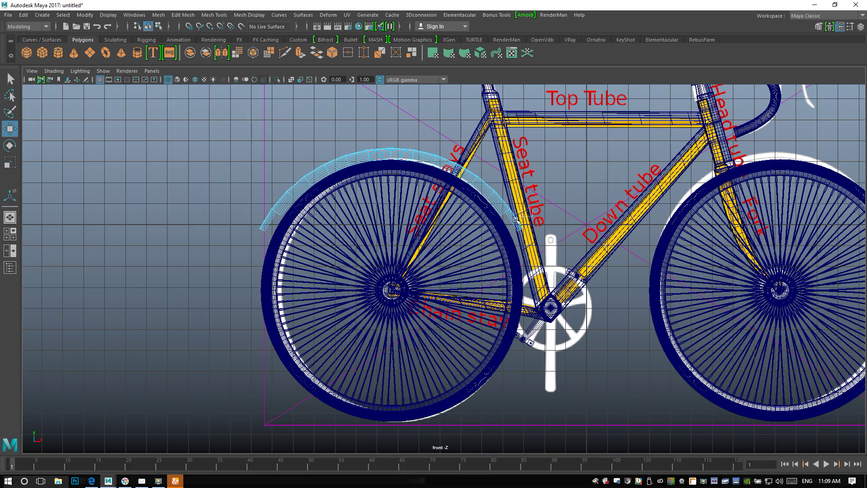
Delete the arc's faces near the seat tube so that it ends just past the seat stays
scroll(552, 260, up, 5)
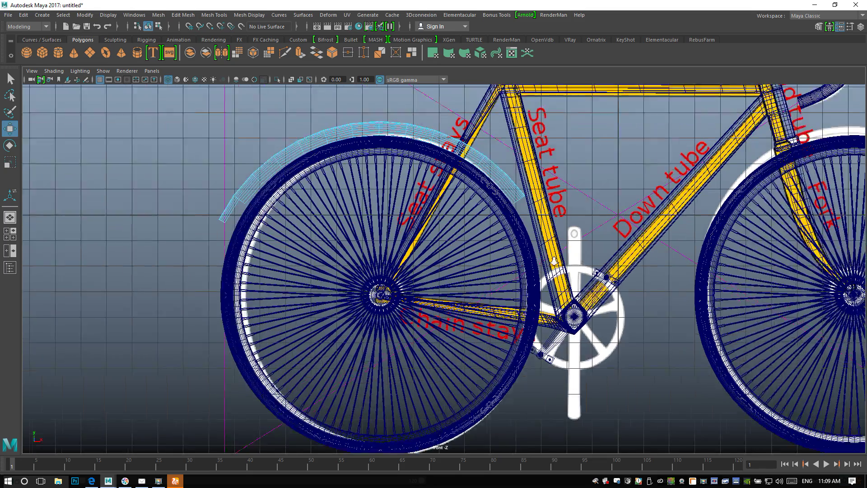
alt+middle_drag(545, 249, 449, 339)
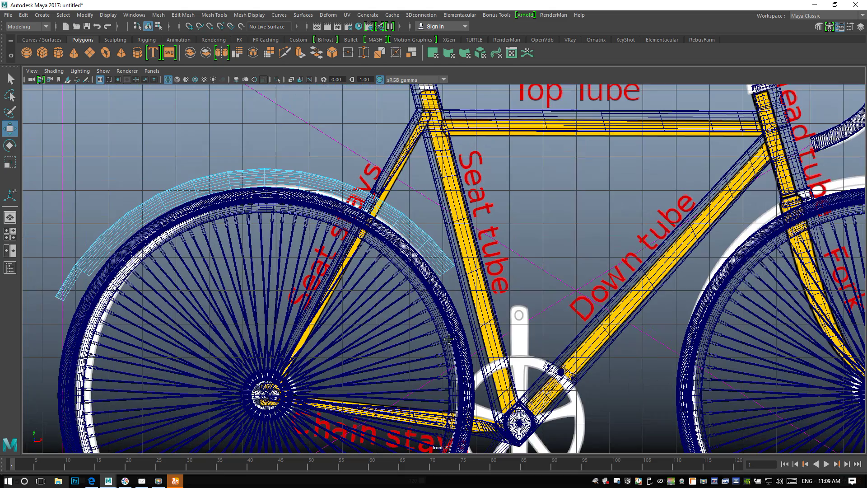
scroll(454, 337, up, 3)
drag(409, 188, 508, 310)
key(Delete)
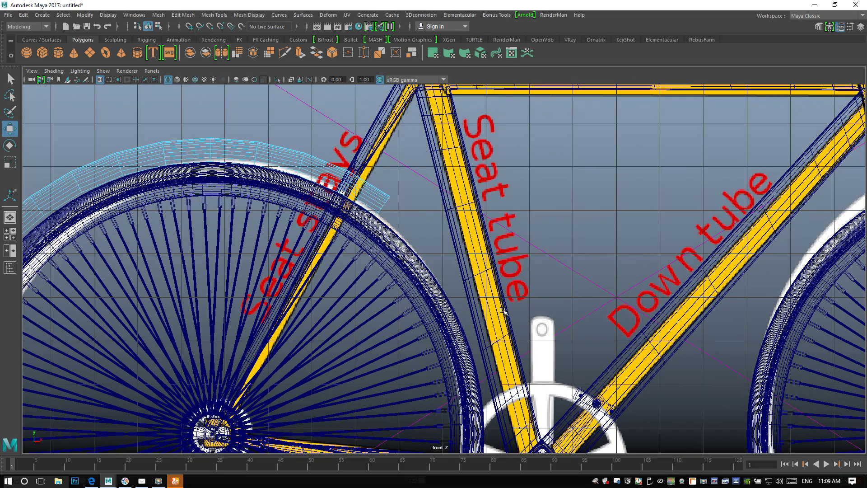
Delete the faces at the arc's rear end, leaving a short fender over the top of the rear wheel
alt+middle_drag(80, 256, 324, 229)
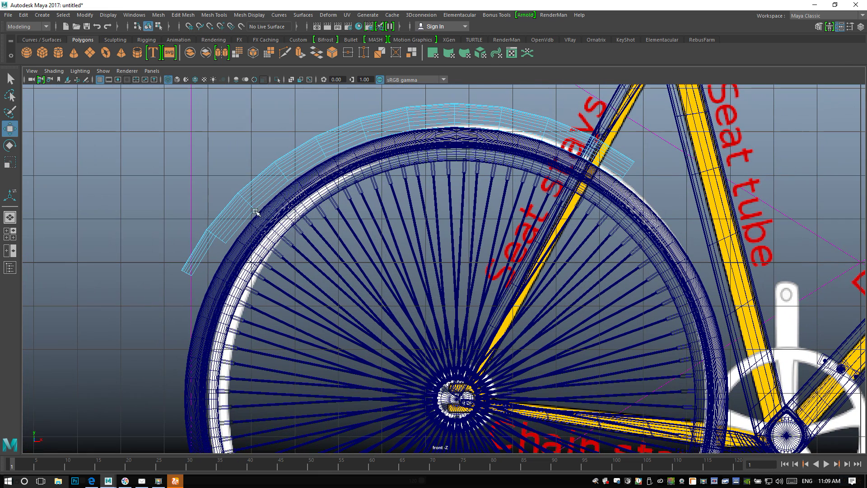
drag(80, 143, 301, 353)
key(Delete)
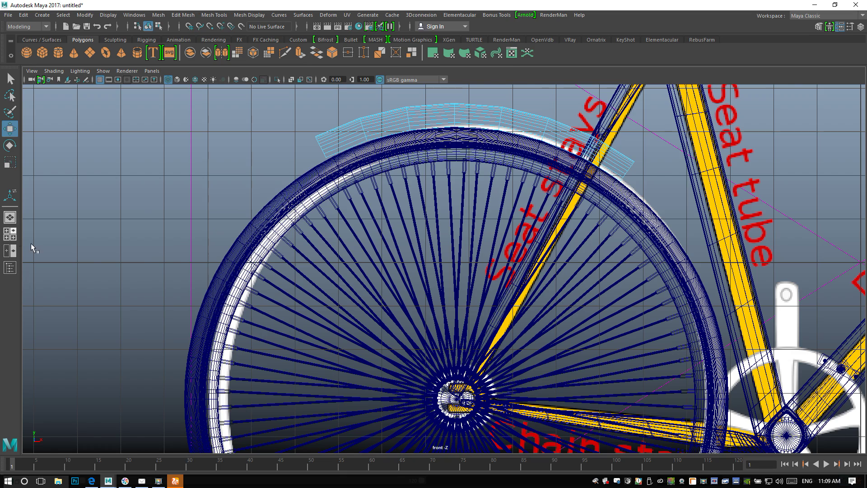
In the perspective view, return to object selection and move the fender sideways along Z onto the rear wheel
click(15, 238)
key(space)
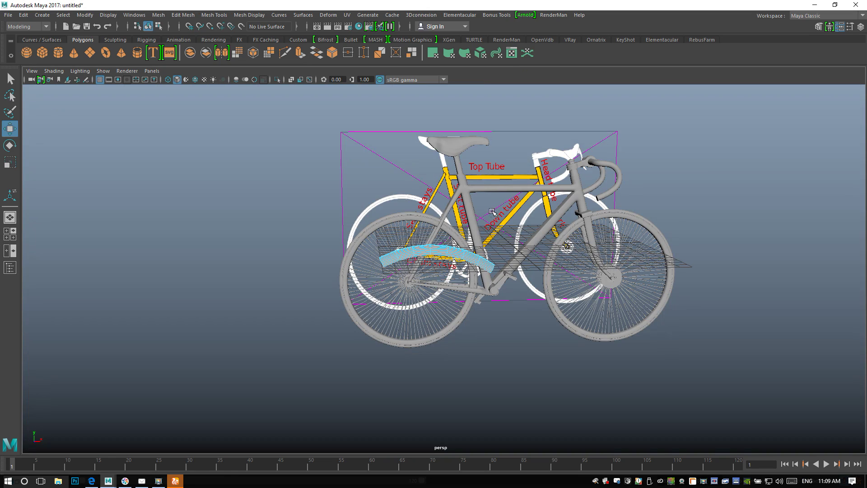
alt+drag(471, 267, 603, 273)
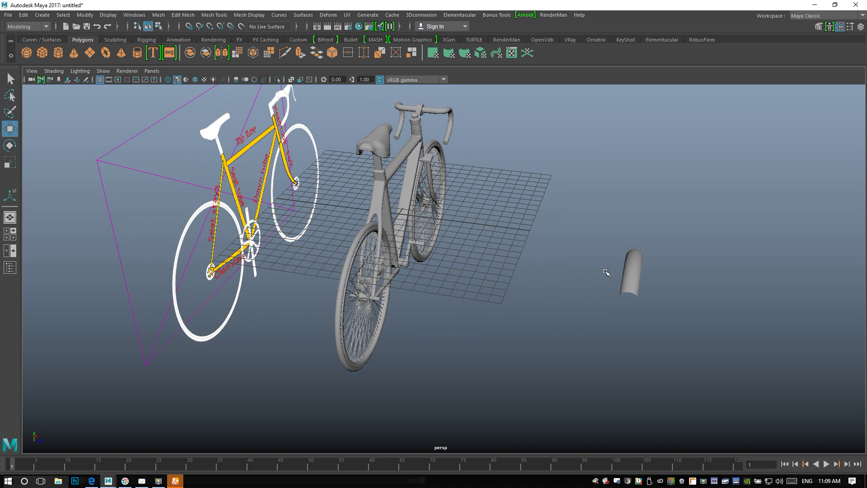
right_drag(625, 210, 635, 243)
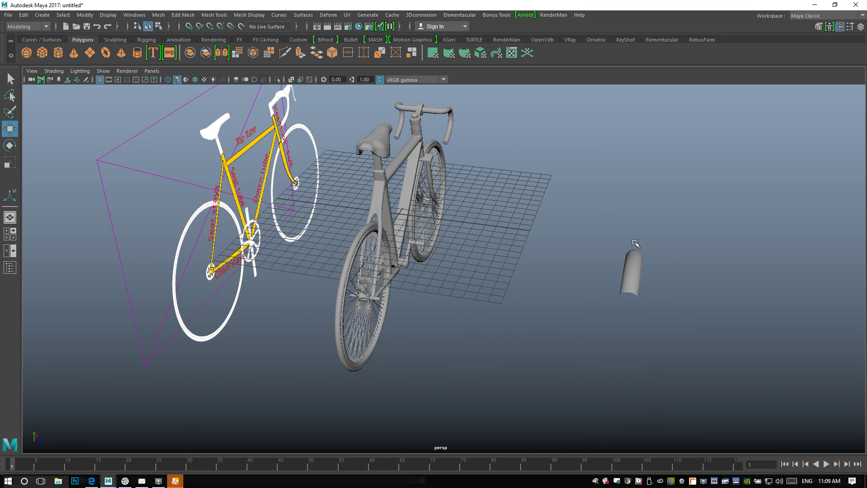
click(640, 275)
drag(623, 339, 394, 352)
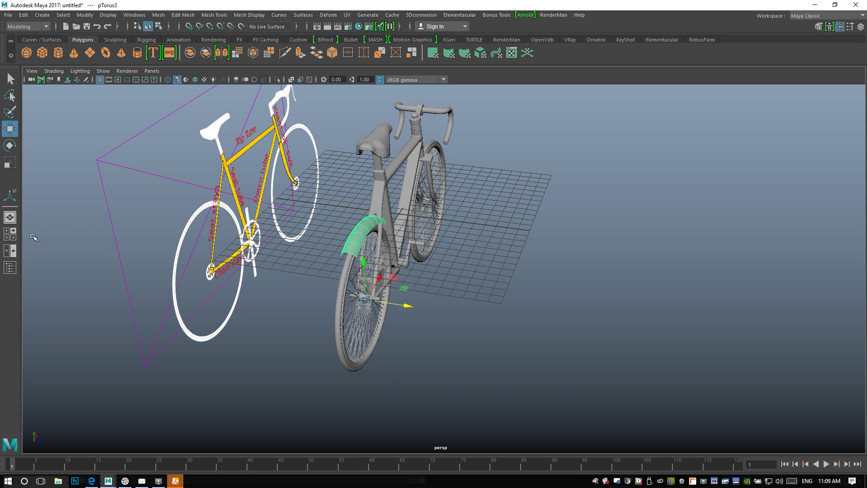
Examine the fender's sideways alignment over the rear wheel in the top view and return to the perspective view
click(11, 219)
key(space)
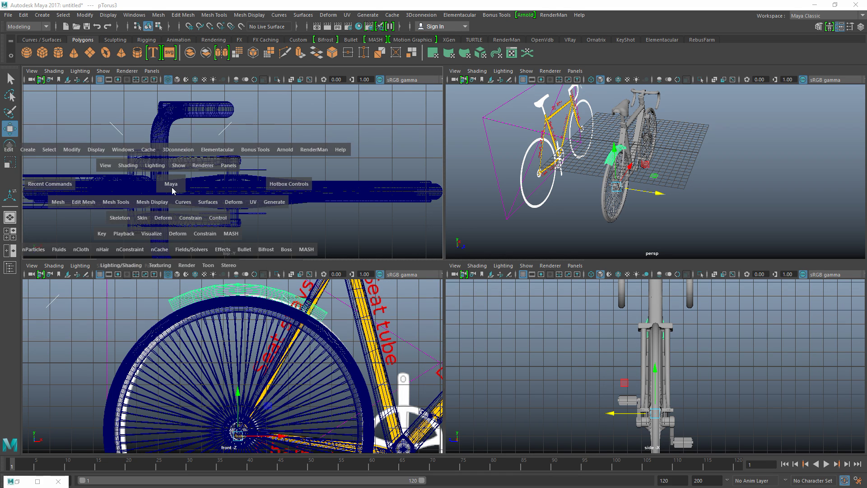
key(space)
scroll(213, 184, up, 3)
scroll(213, 190, down, 5)
scroll(220, 201, up, 4)
scroll(222, 207, up, 3)
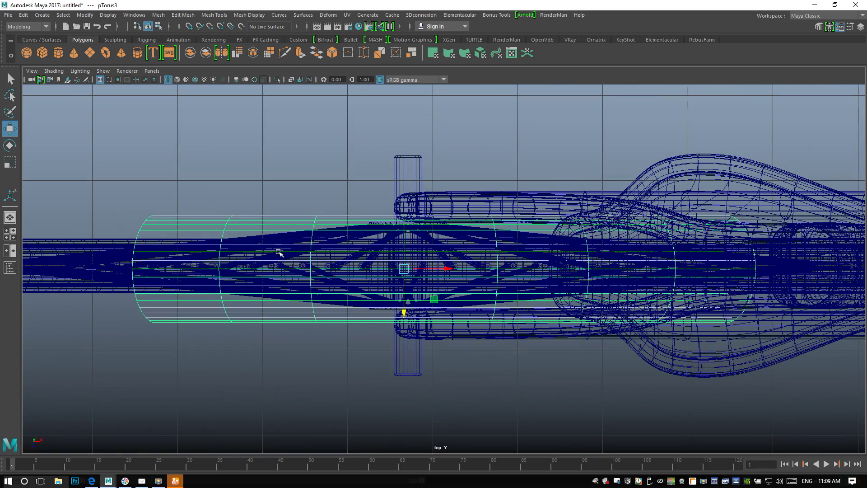
click(10, 234)
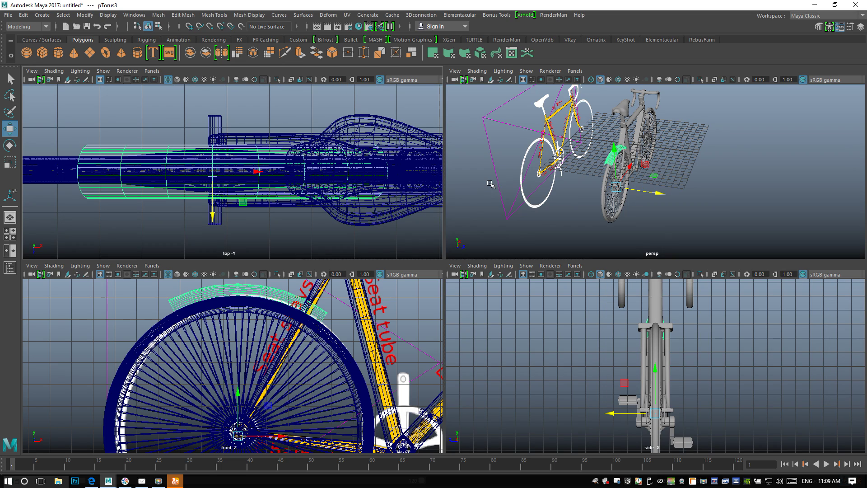
key(space)
Scale the fender across its width to fit the rear tire and lower it along Y closer to the wheel
alt+drag(499, 210, 600, 290)
scroll(506, 226, up, 3)
scroll(506, 226, up, 2)
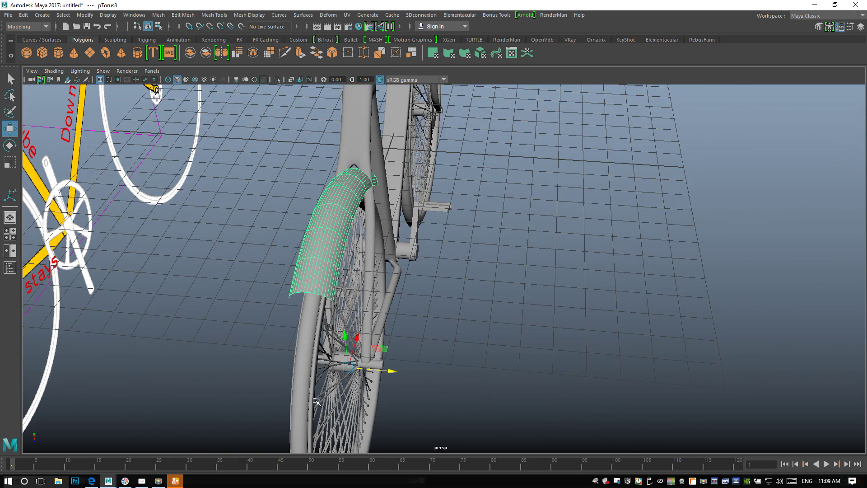
key(r)
drag(390, 371, 296, 310)
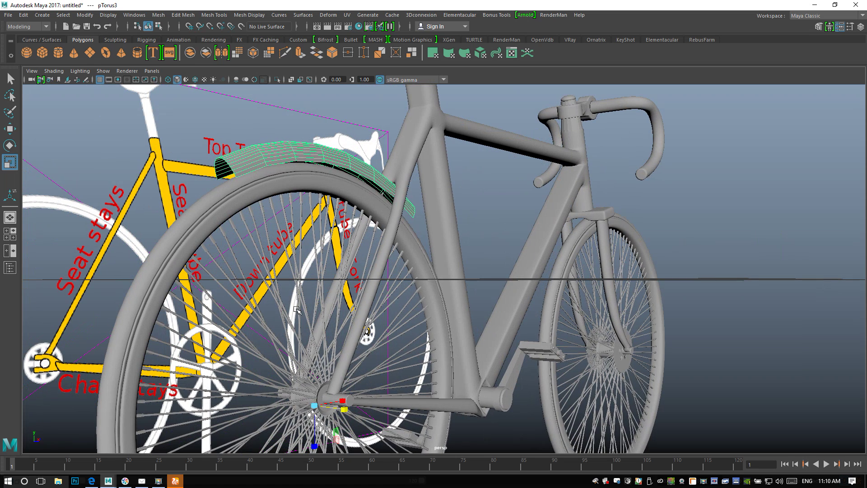
key(w)
drag(314, 361, 377, 351)
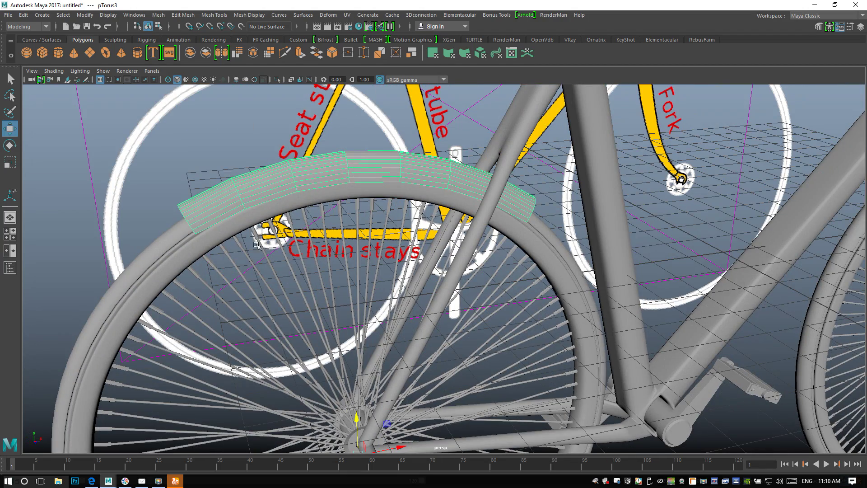
Select the vertices along the fender's rear end and scale them up slightly to flare that end
alt+drag(230, 259, 370, 244)
right_click(320, 251)
click(309, 252)
right_drag(383, 209, 383, 235)
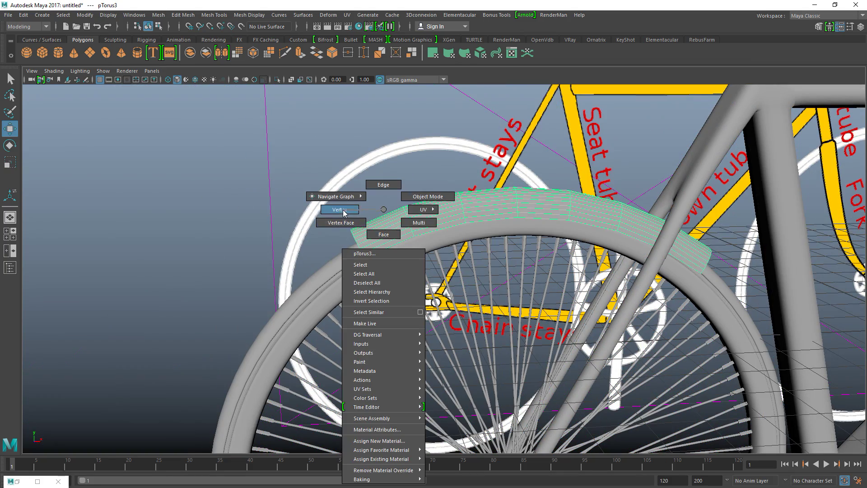
right_drag(344, 211, 343, 211)
alt+drag(422, 338, 365, 278)
key(r)
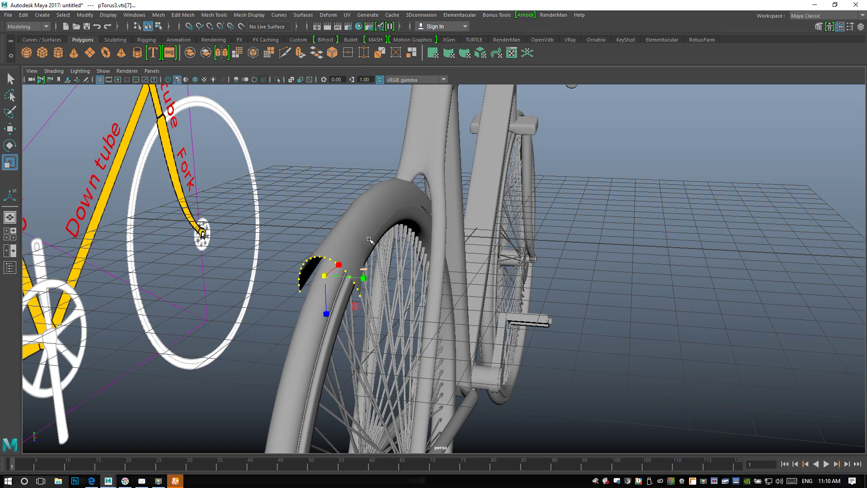
Examine the fender's fit on the rear wheel from the side, and the whole bicycle from several angles
alt+drag(508, 315, 400, 256)
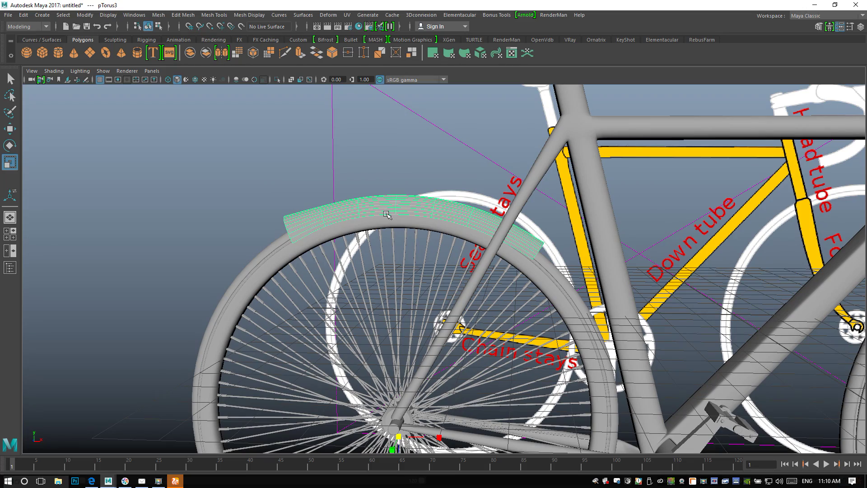
alt+right_drag(455, 249, 472, 258)
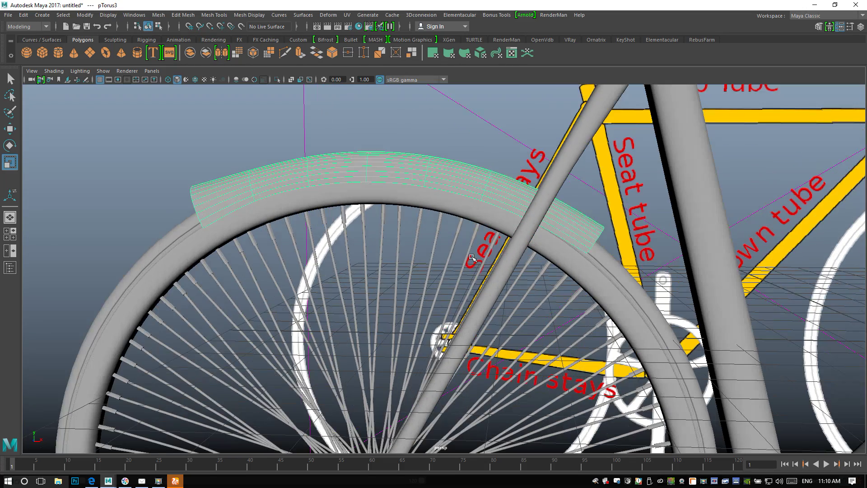
alt+drag(353, 235, 327, 242)
scroll(326, 242, down, 10)
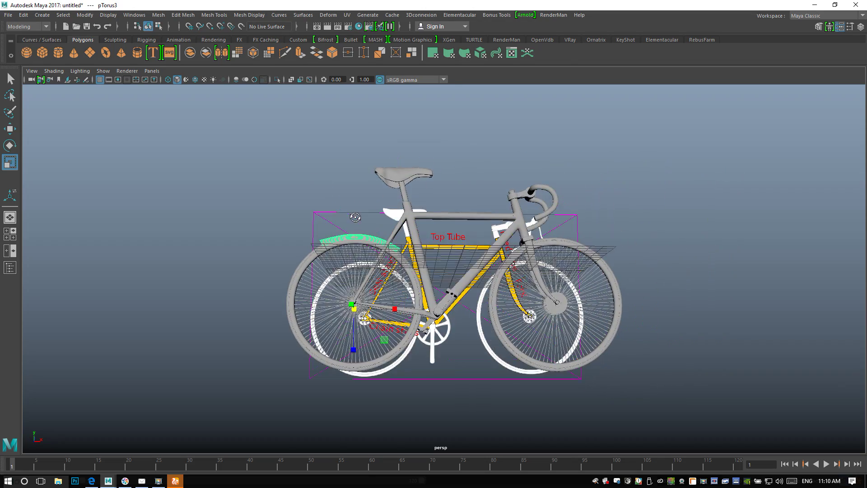
alt+right_drag(362, 236, 565, 298)
mouse_move(564, 298)
alt+mouse_down()
mouse_move(631, 326)
mouse_move(560, 292)
alt+mouse_up()
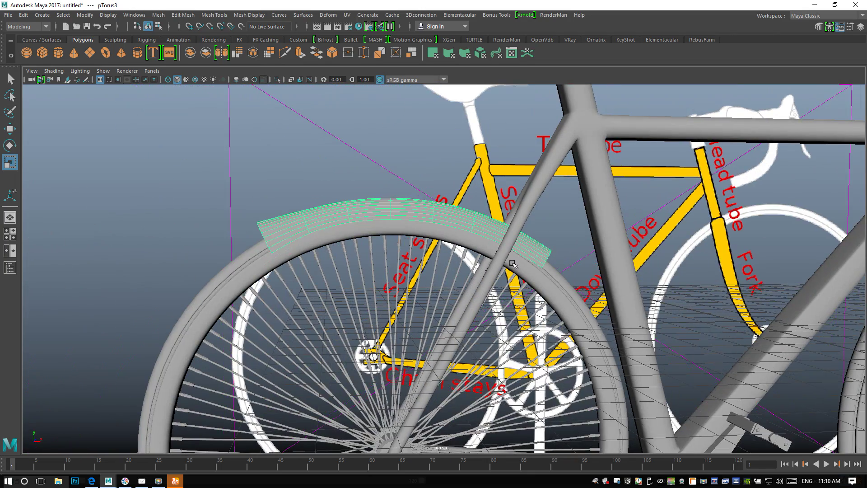
scroll(513, 264, up, 3)
scroll(529, 278, down, 10)
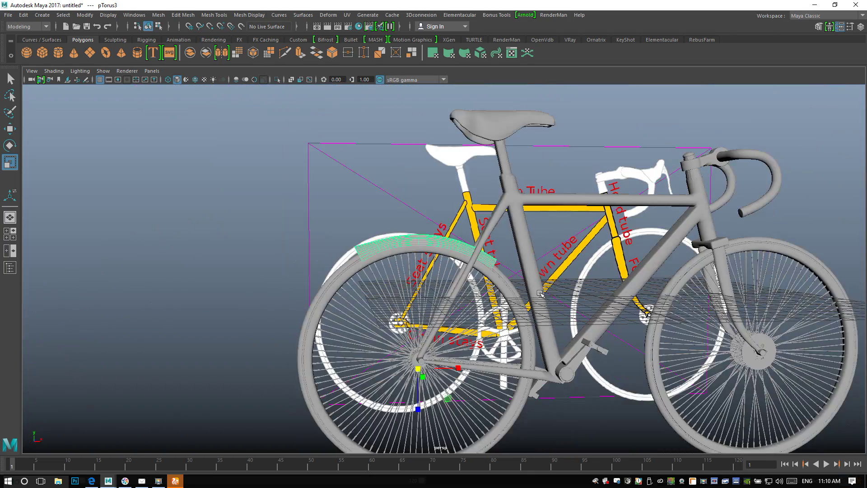
alt+middle_drag(535, 298, 376, 256)
alt+drag(441, 267, 400, 290)
scroll(393, 302, down, 4)
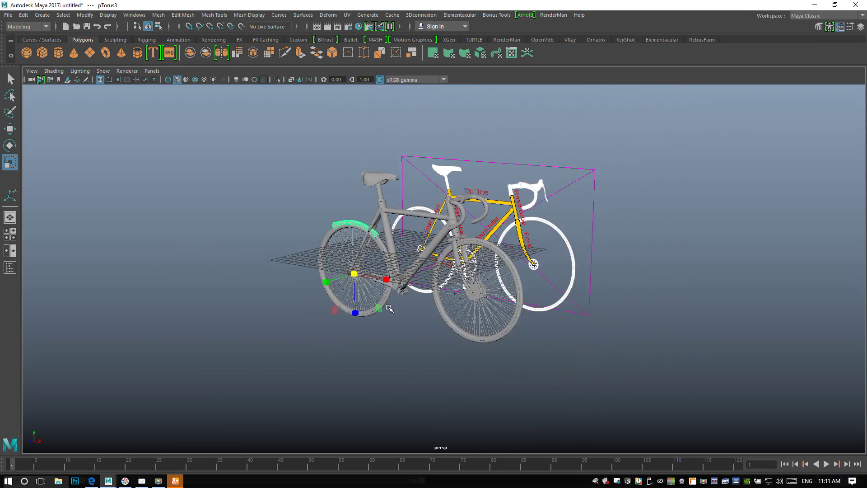
alt+drag(276, 302, 271, 340)
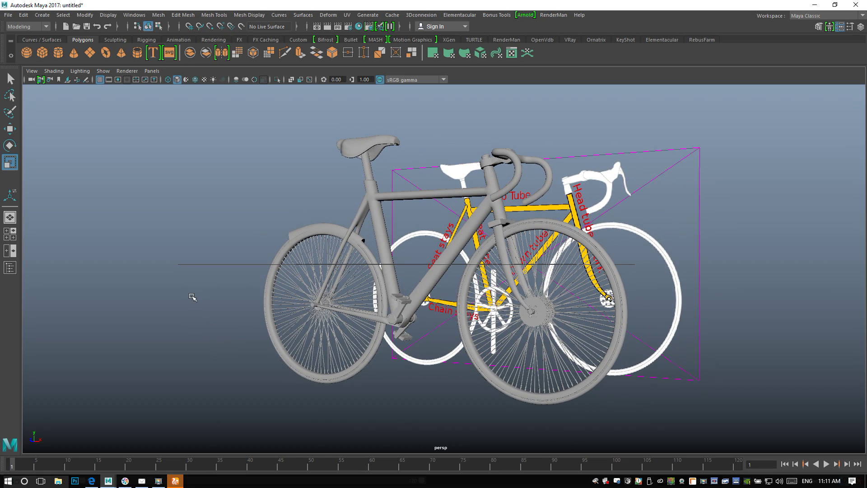